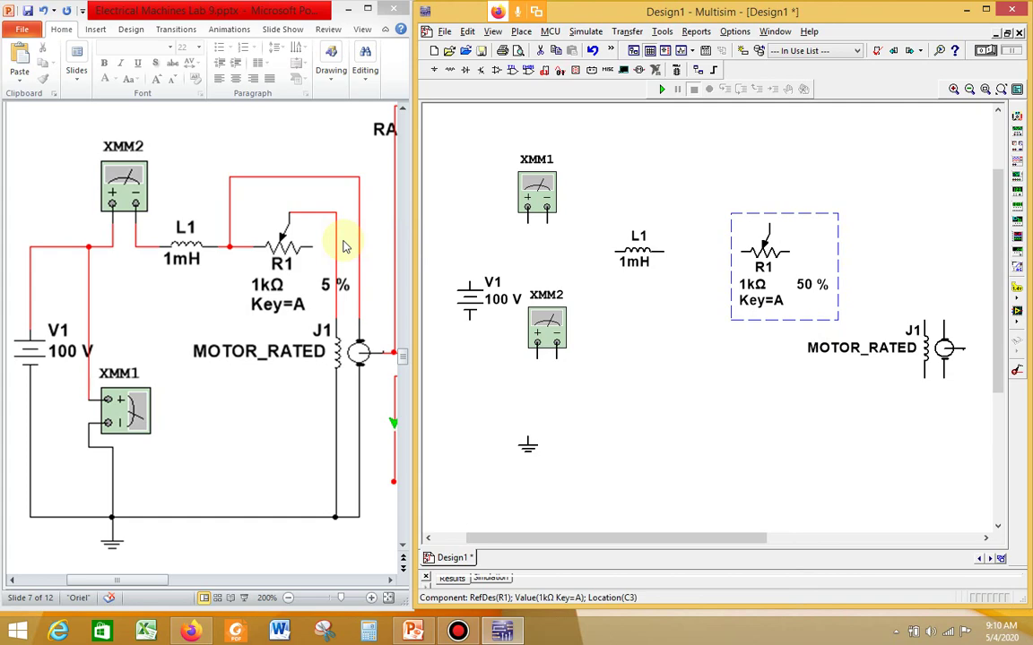
Shift inductor L1 slightly toward potentiometer R1 and review its nominal inductance and series resistance settings.
{"action": "left_click", "coordinate": [642, 251]}
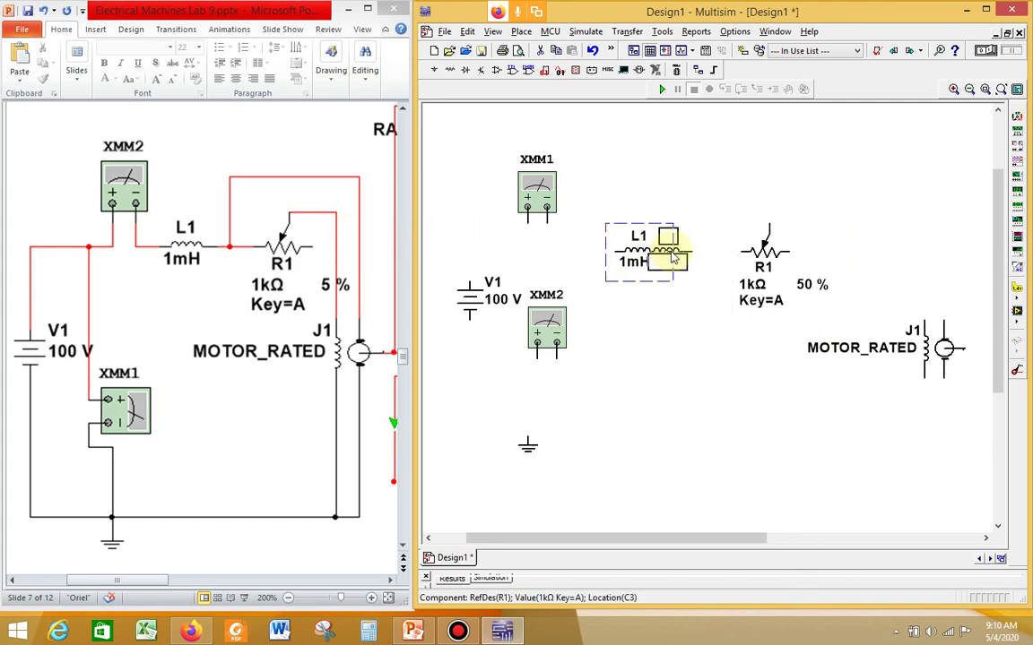
{"action": "double_click", "coordinate": [668, 252]}
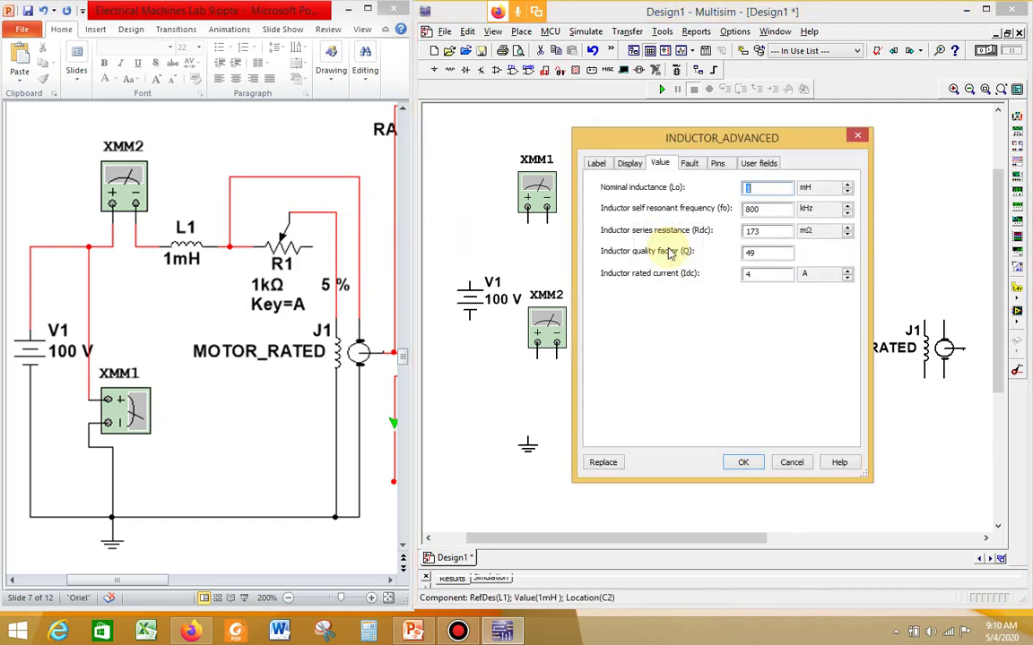
{"action": "left_click", "coordinate": [768, 189]}
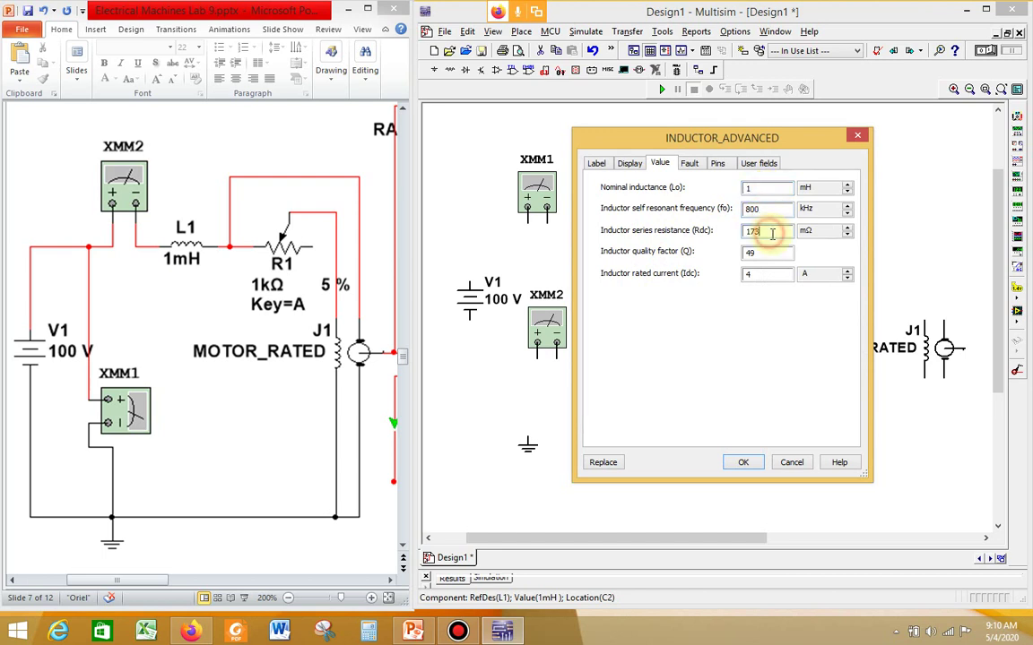
{"action": "left_click_drag", "start_coordinate": [772, 230], "coordinate": [742, 230]}
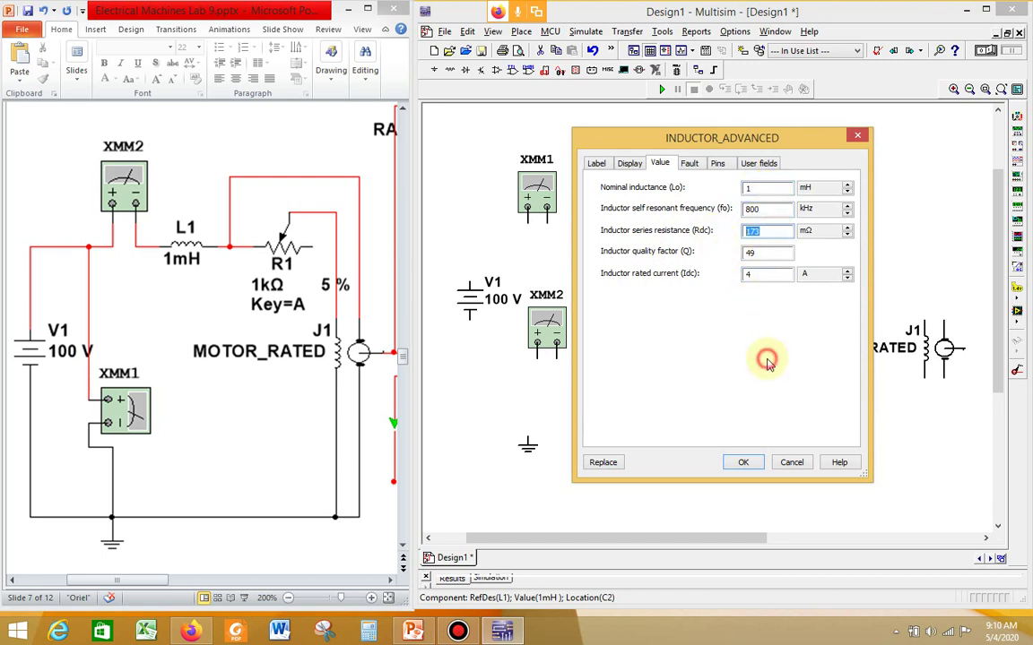
{"action": "left_click", "coordinate": [765, 254]}
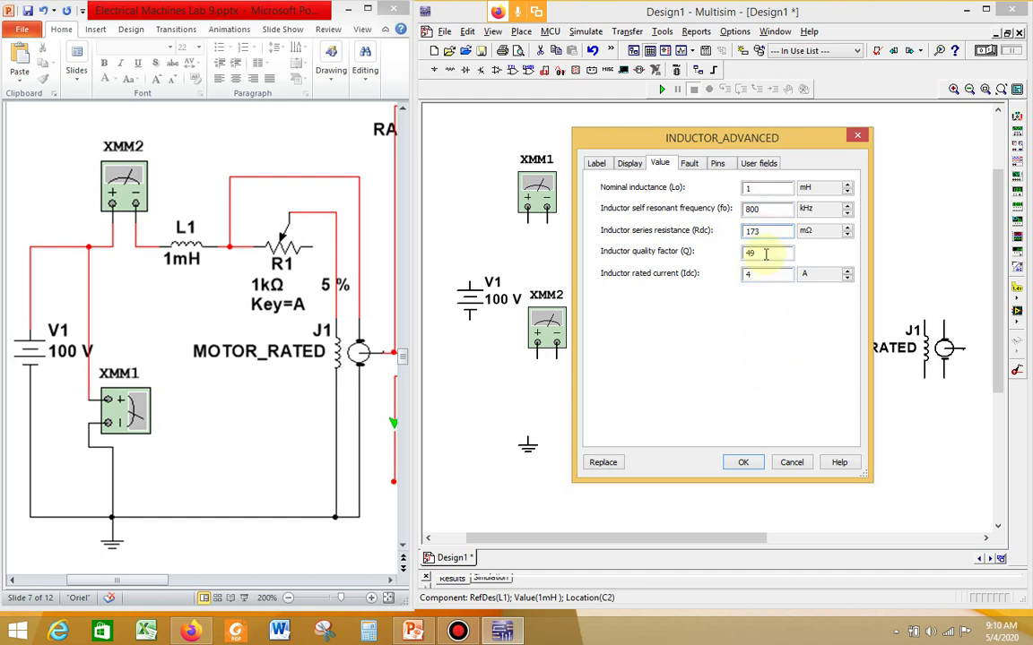
{"action": "left_click_drag", "start_coordinate": [768, 230], "coordinate": [737, 230]}
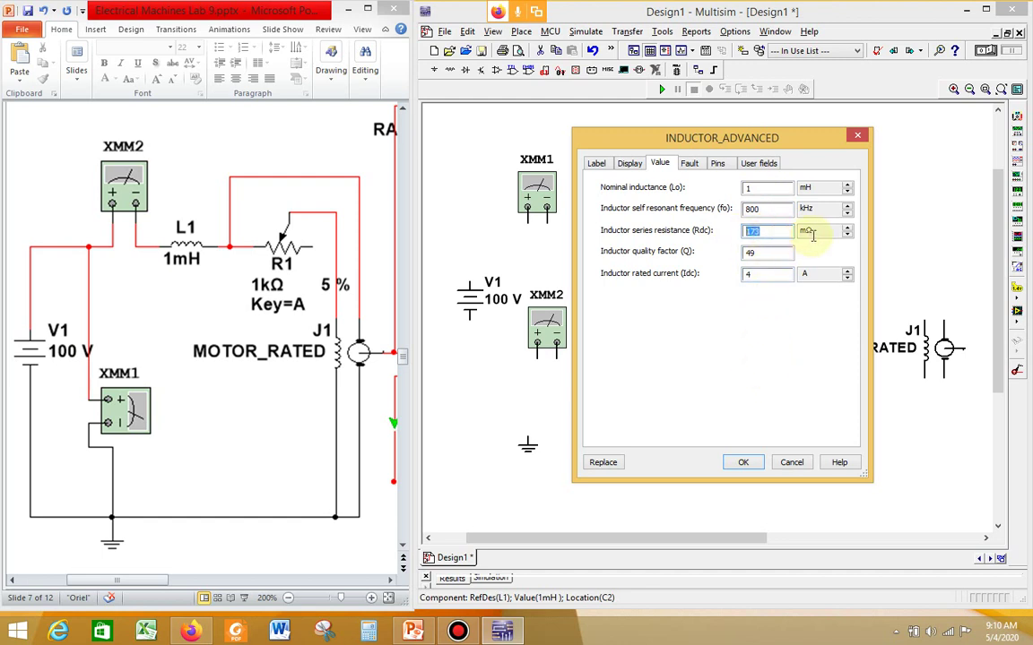
{"action": "left_click", "coordinate": [743, 463]}
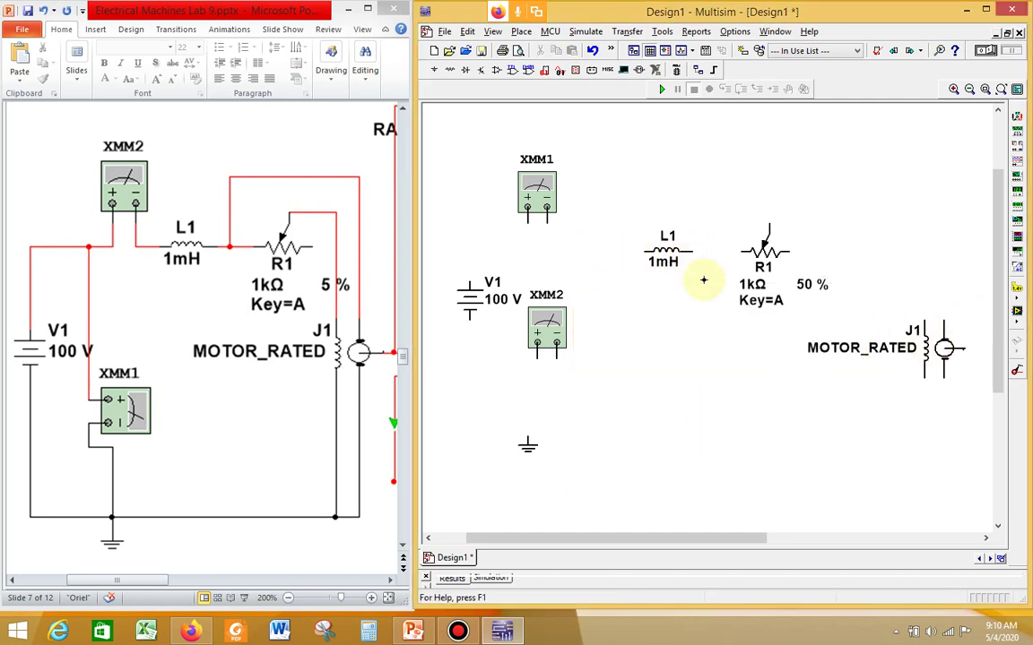
Rotate multimeter XMM2 90° clockwise and move it beside source V1 with its terminals facing the source.
{"action": "left_click", "coordinate": [547, 318]}
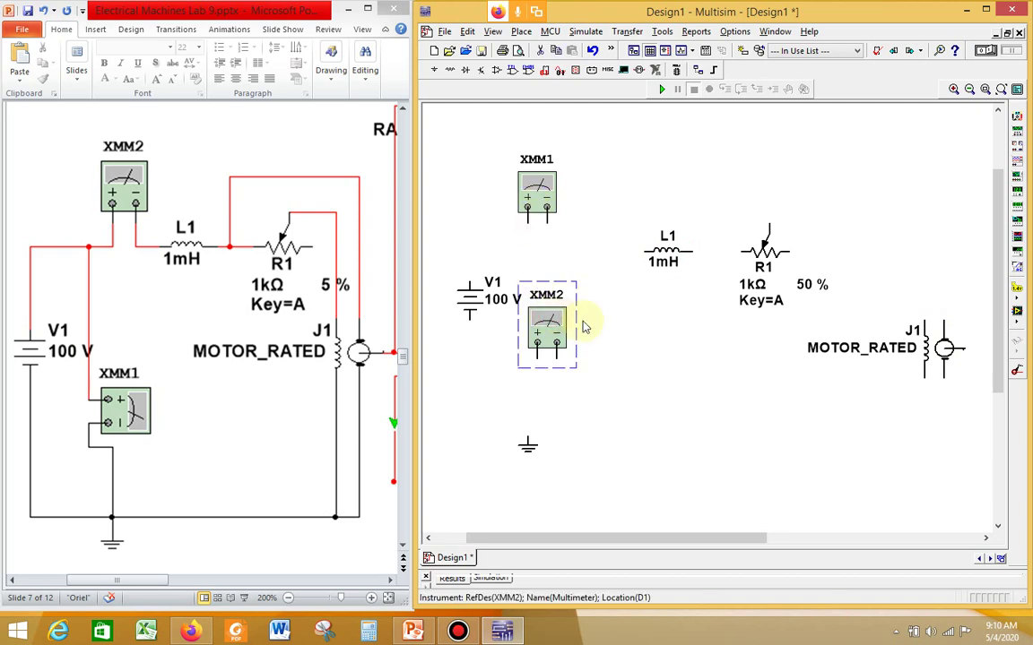
{"action": "right_click", "coordinate": [553, 354]}
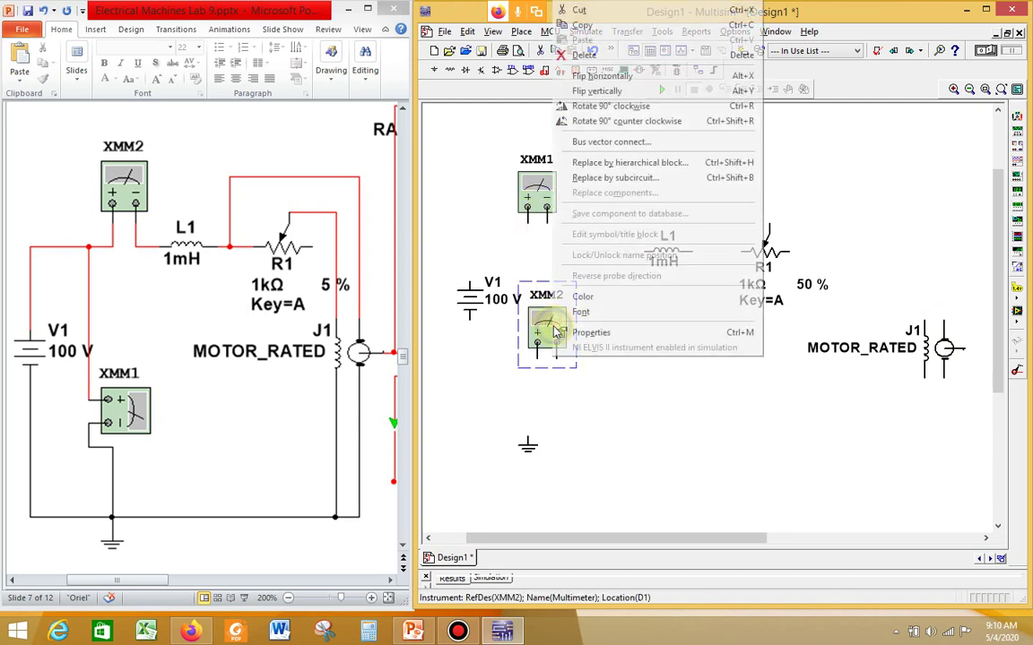
{"action": "left_click", "coordinate": [611, 105]}
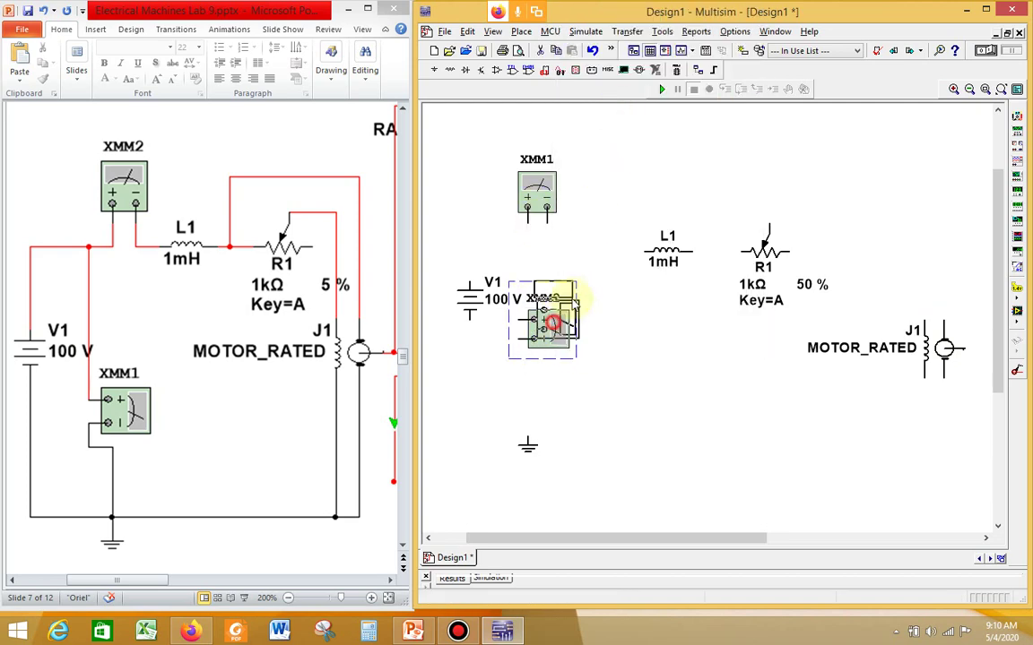
{"action": "left_click_drag", "start_coordinate": [553, 315], "coordinate": [587, 275]}
Shift multimeter XMM1, inductor L1 and potentiometer R1 to the right to make room for the wiring.
{"action": "left_click_drag", "start_coordinate": [565, 201], "coordinate": [653, 204]}
{"action": "left_click", "coordinate": [666, 254]}
{"action": "left_click_drag", "start_coordinate": [709, 255], "coordinate": [784, 255]}
{"action": "left_click", "coordinate": [701, 303]}
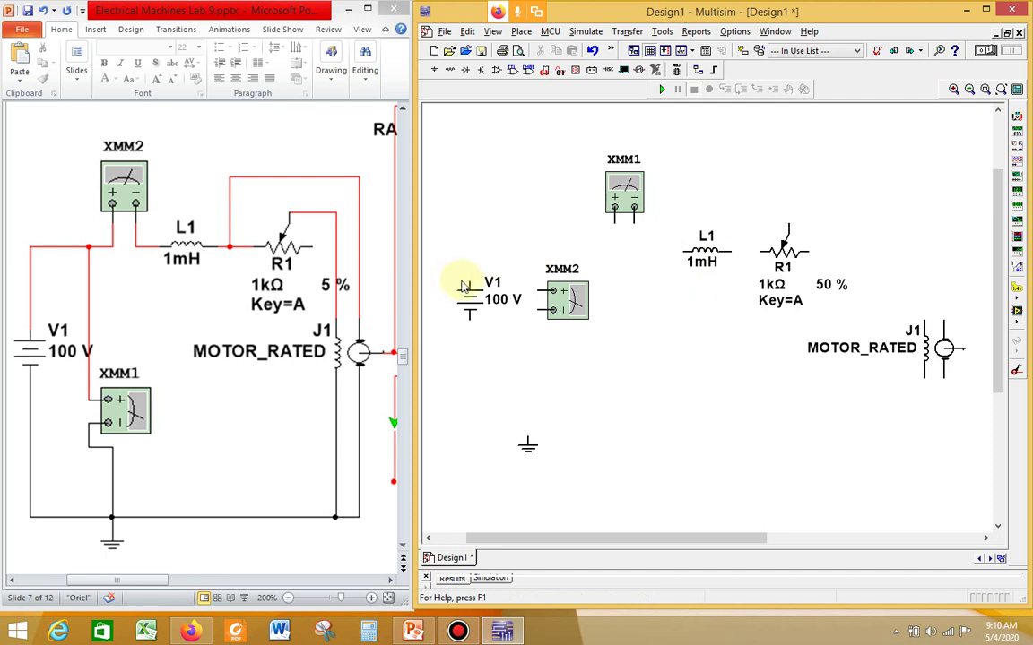
Wire the positive terminal of multimeter XMM2 up and across to the upper terminal of source V1.
{"action": "left_click", "coordinate": [536, 293]}
{"action": "left_click", "coordinate": [536, 226]}
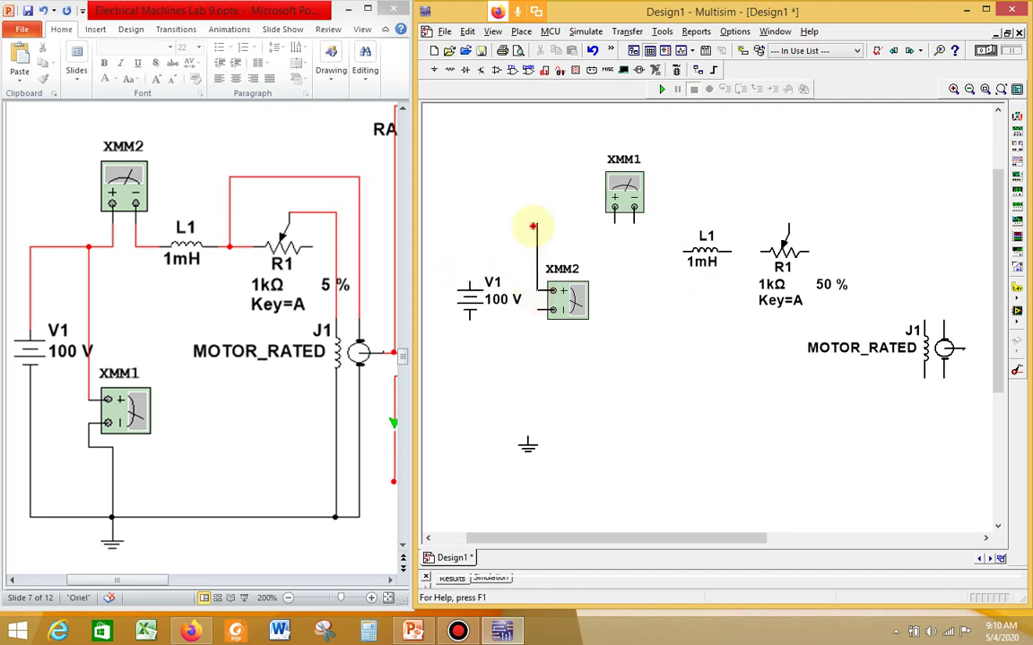
{"action": "left_click", "coordinate": [464, 224]}
{"action": "left_click", "coordinate": [471, 278]}
Wire V1's lower terminal to XMM2's negative terminal and connect the ground symbol to that wire.
{"action": "left_click", "coordinate": [469, 317]}
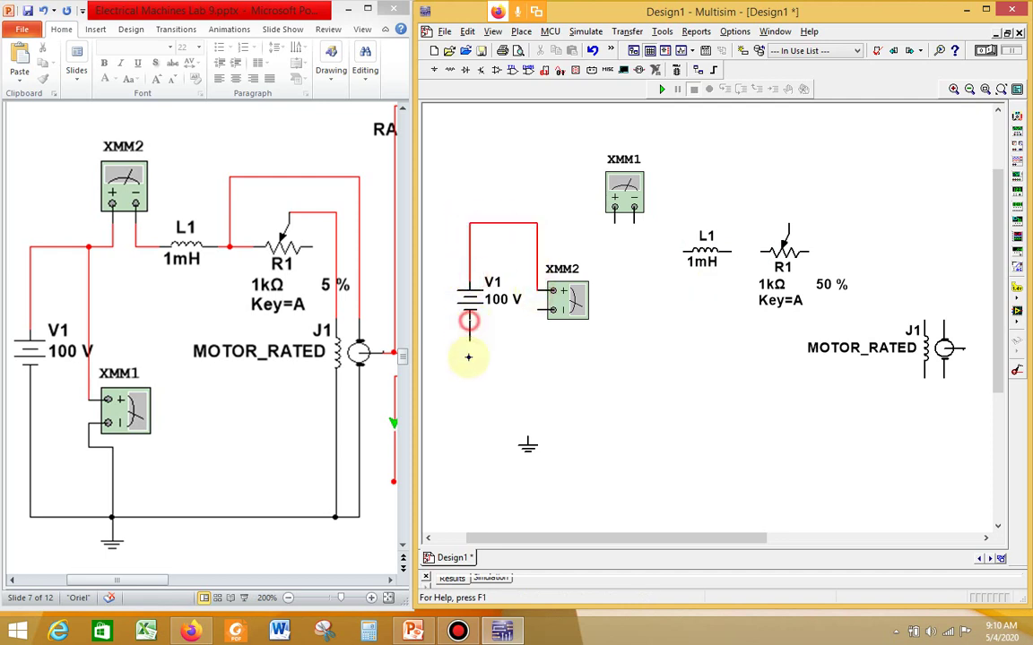
{"action": "left_click", "coordinate": [469, 406]}
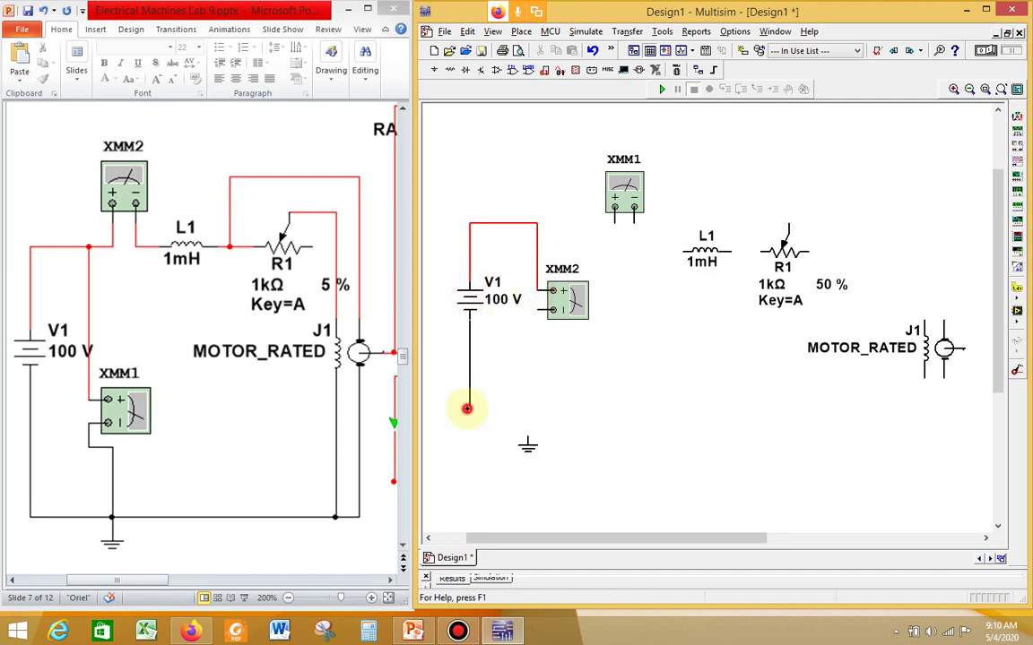
{"action": "left_click", "coordinate": [533, 311]}
{"action": "left_click", "coordinate": [530, 337]}
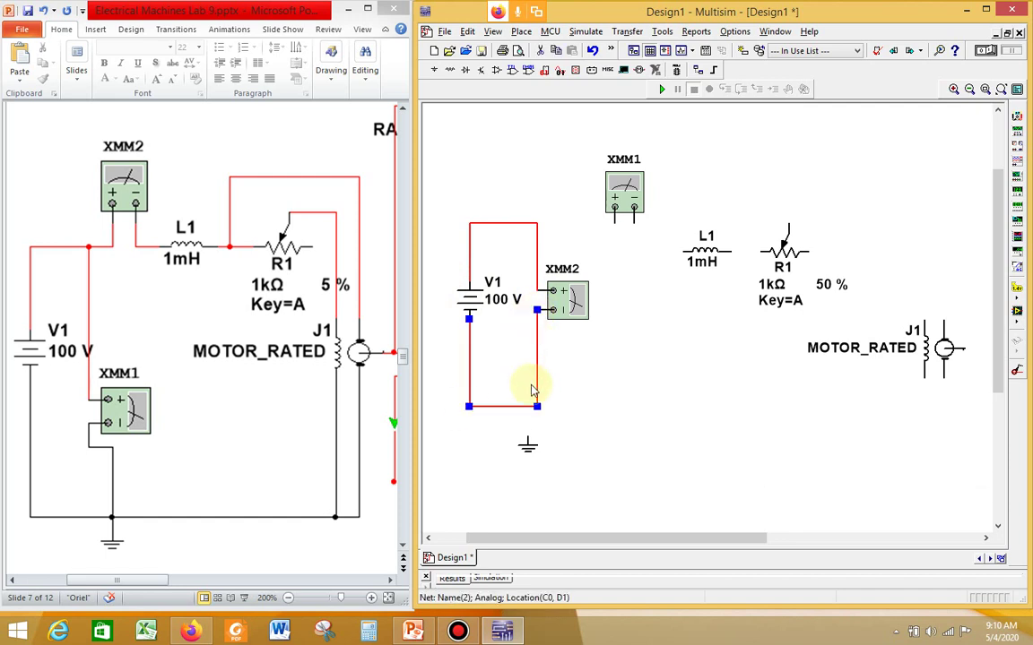
{"action": "left_click_drag", "start_coordinate": [527, 443], "coordinate": [507, 406]}
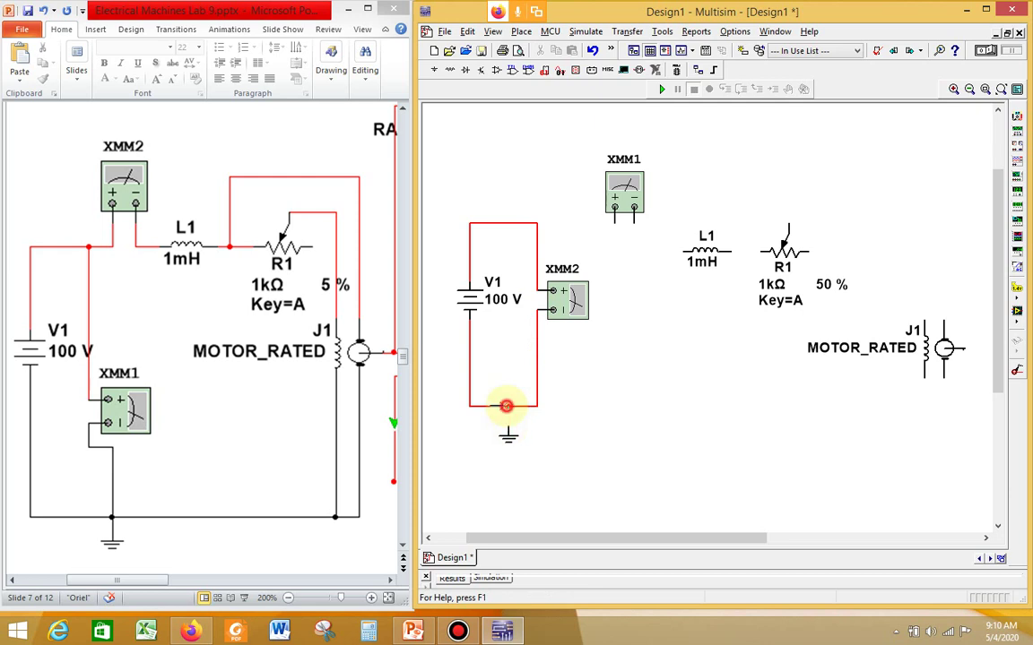
Set multimeter XMM2 to measure DC voltage and close its instrument window.
{"action": "double_click", "coordinate": [573, 301]}
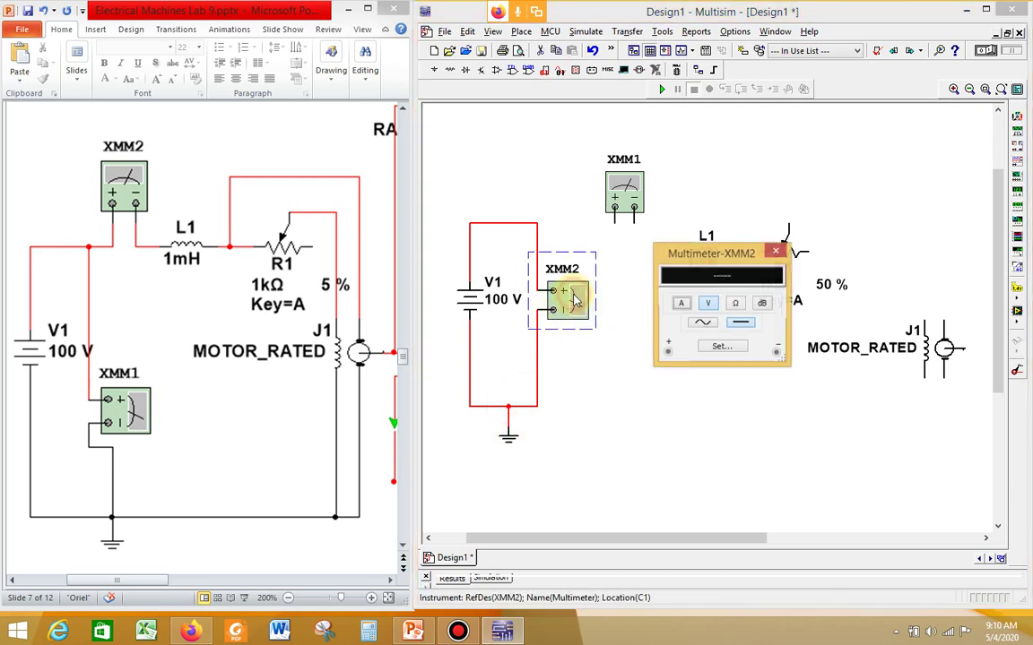
{"action": "left_click", "coordinate": [707, 304]}
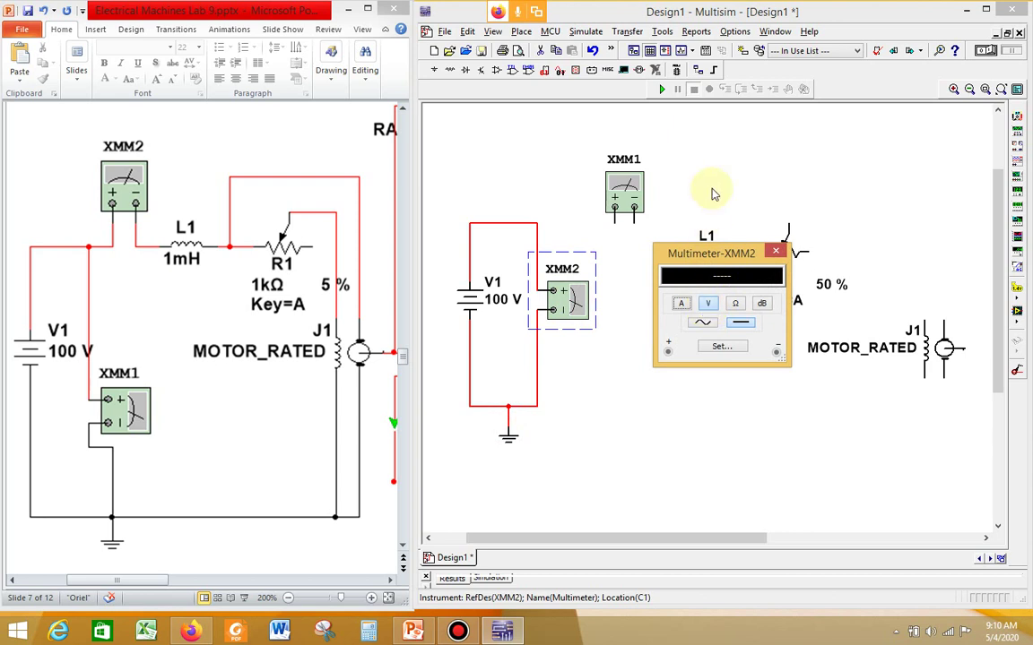
{"action": "left_click", "coordinate": [711, 307]}
{"action": "left_click", "coordinate": [735, 324]}
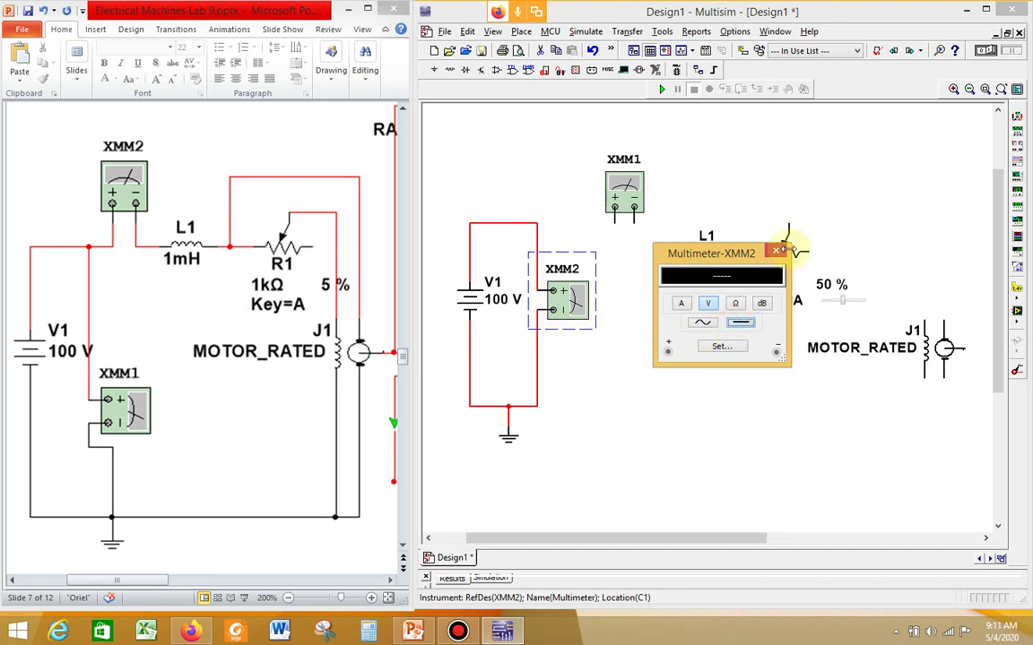
{"action": "left_click", "coordinate": [778, 251]}
{"action": "left_click", "coordinate": [578, 224]}
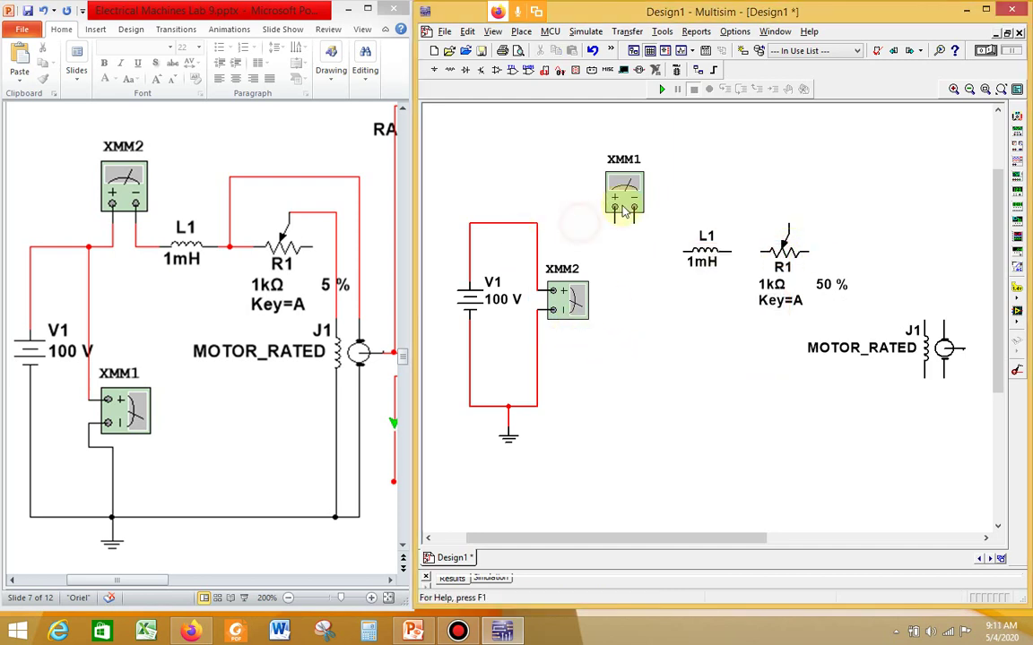
Wire XMM1's positive terminal to the V1 supply wire and its negative terminal to the left end of inductor L1.
{"action": "left_click", "coordinate": [614, 222]}
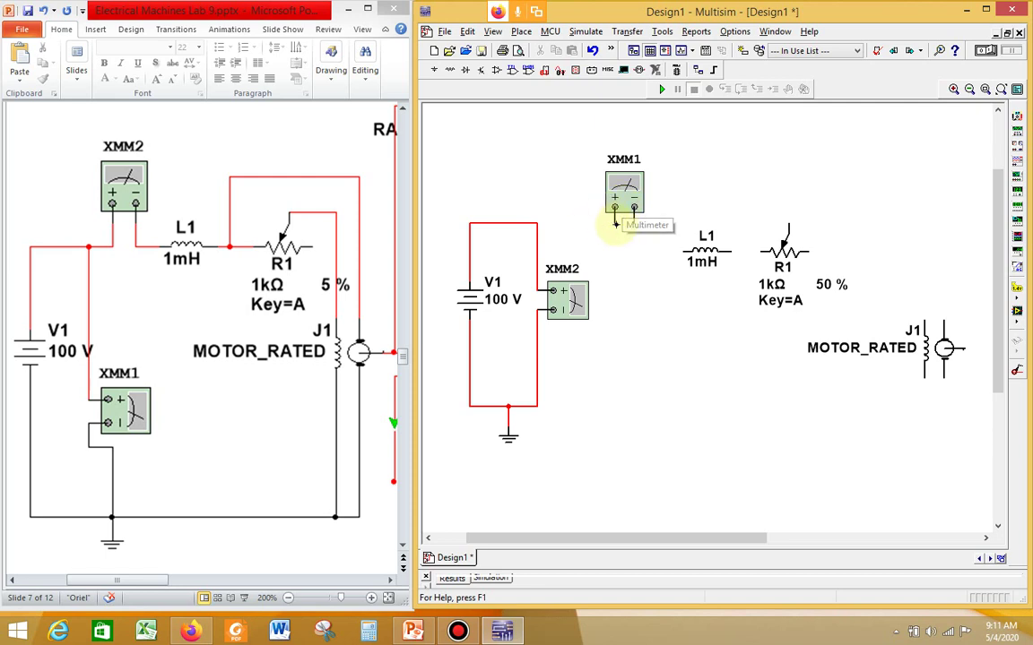
{"action": "left_click", "coordinate": [540, 224]}
{"action": "left_click", "coordinate": [634, 224]}
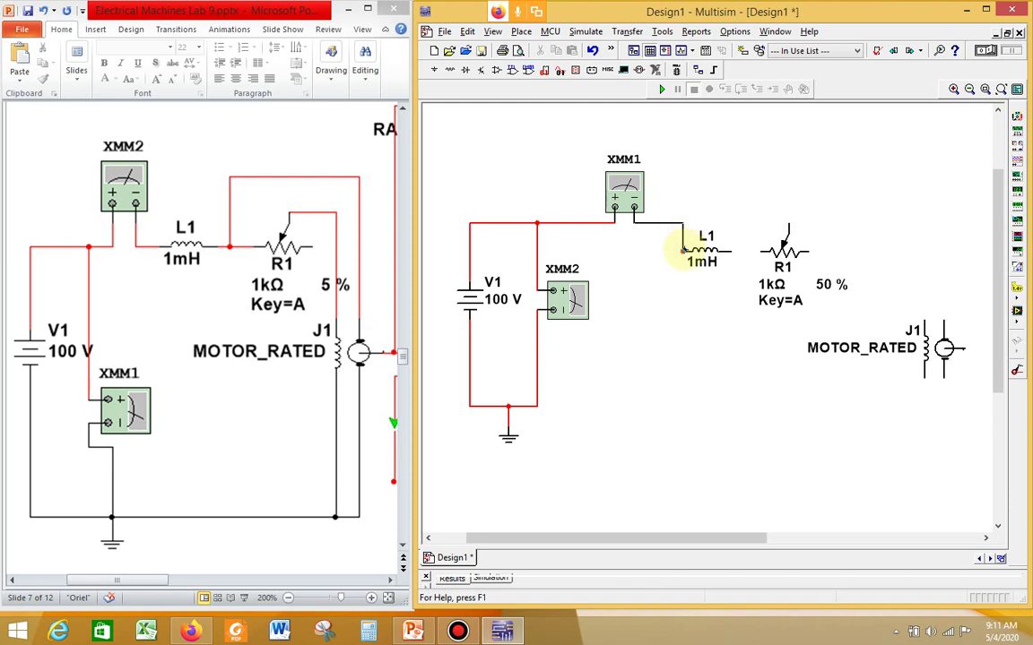
Set multimeter XMM1 to measure DC current and close its instrument window.
{"action": "double_click", "coordinate": [623, 193]}
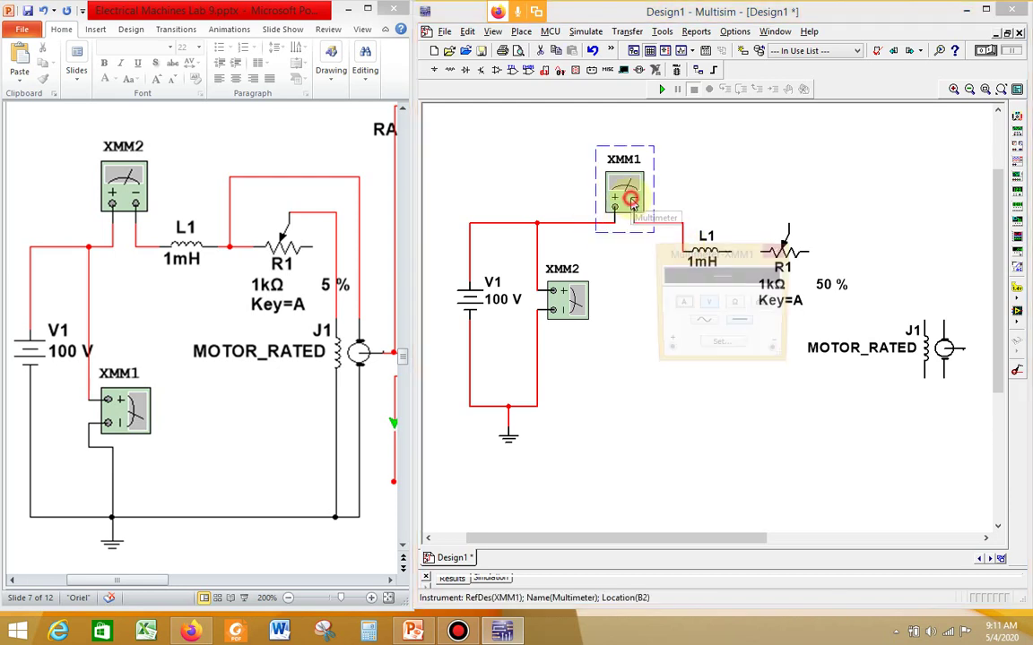
{"action": "left_click", "coordinate": [681, 304]}
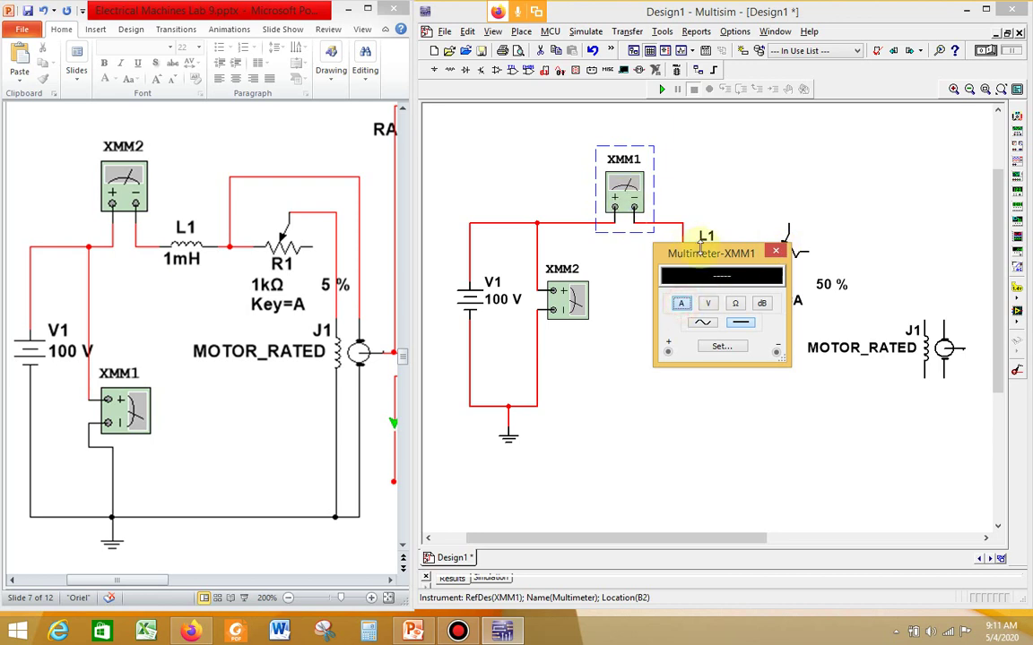
{"action": "left_click", "coordinate": [777, 251]}
{"action": "double_click", "coordinate": [619, 175]}
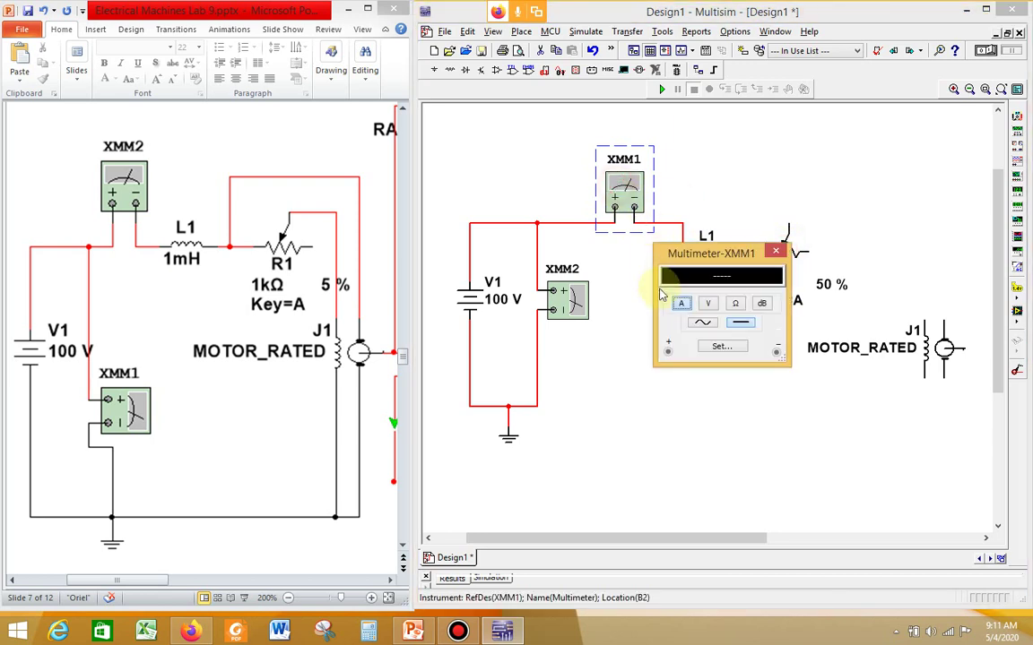
{"action": "left_click", "coordinate": [680, 305]}
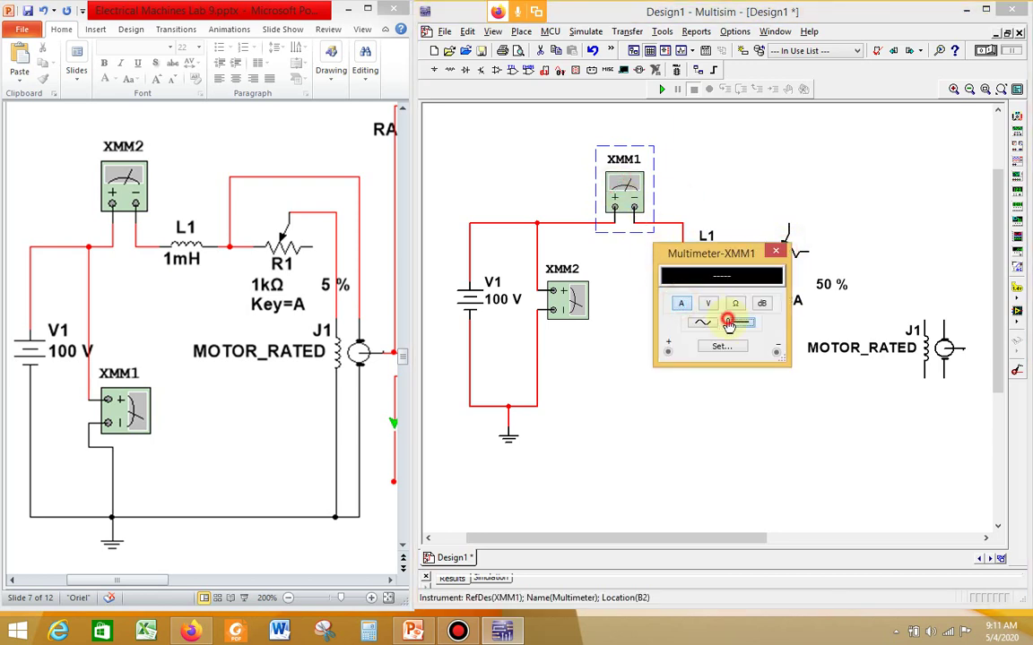
{"action": "left_click", "coordinate": [777, 251]}
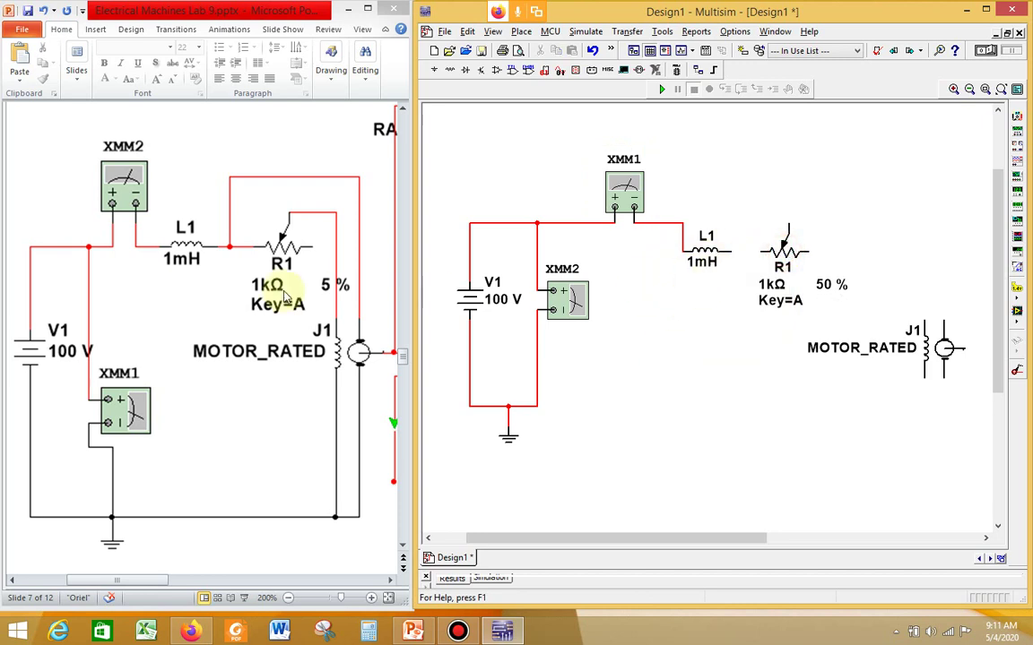
Wire inductor L1 to R1's left terminal and R1's wiper to the upper field-winding terminal of motor J1.
{"action": "left_click", "coordinate": [695, 244]}
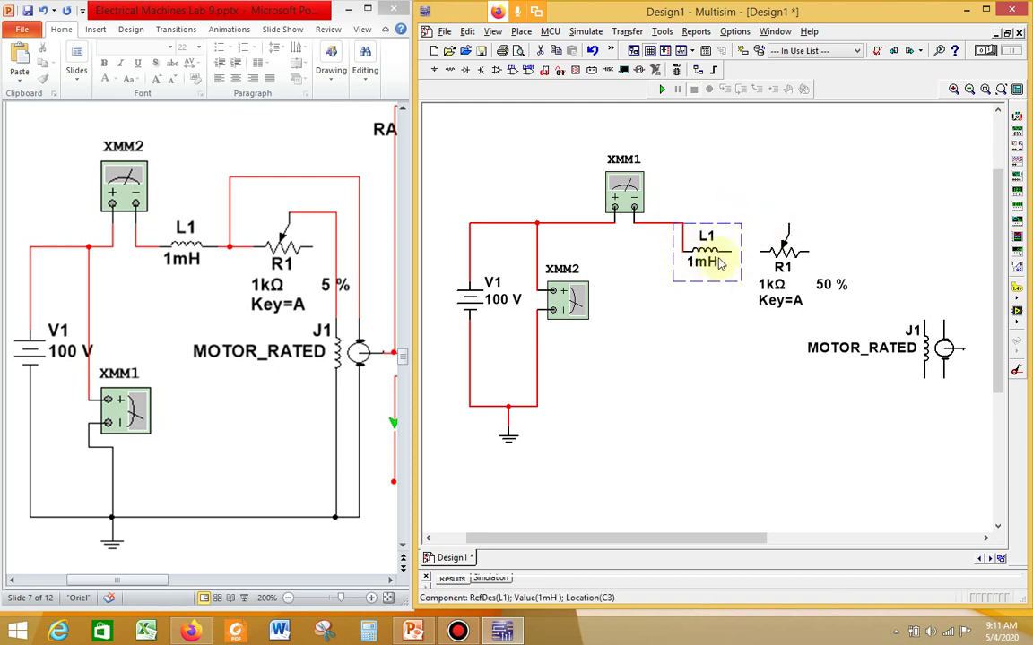
{"action": "left_click", "coordinate": [751, 310]}
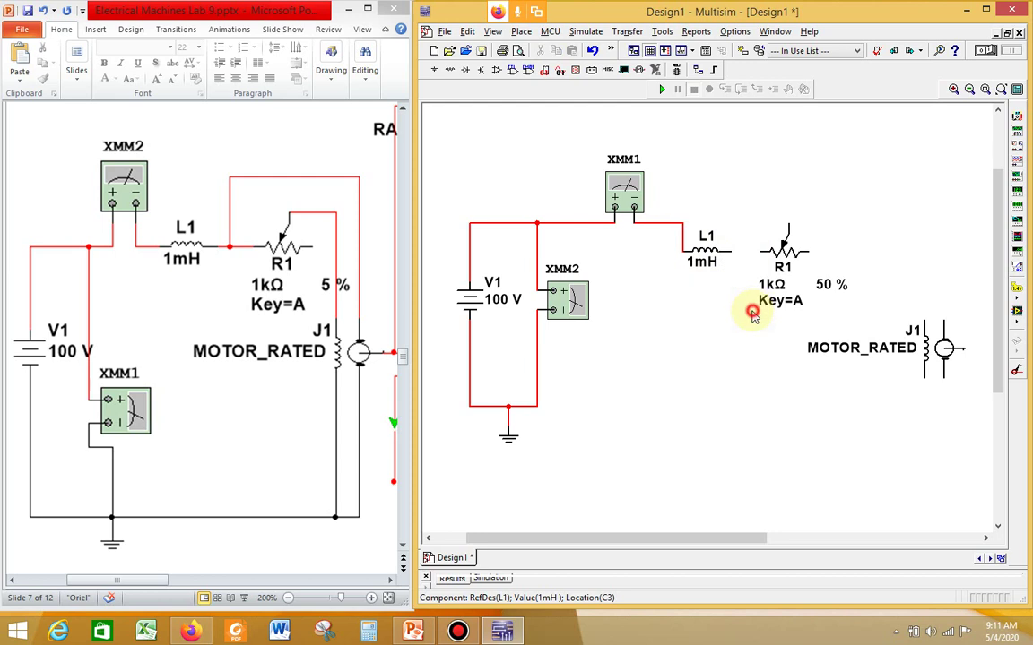
{"action": "left_click", "coordinate": [732, 252]}
{"action": "left_click", "coordinate": [759, 252]}
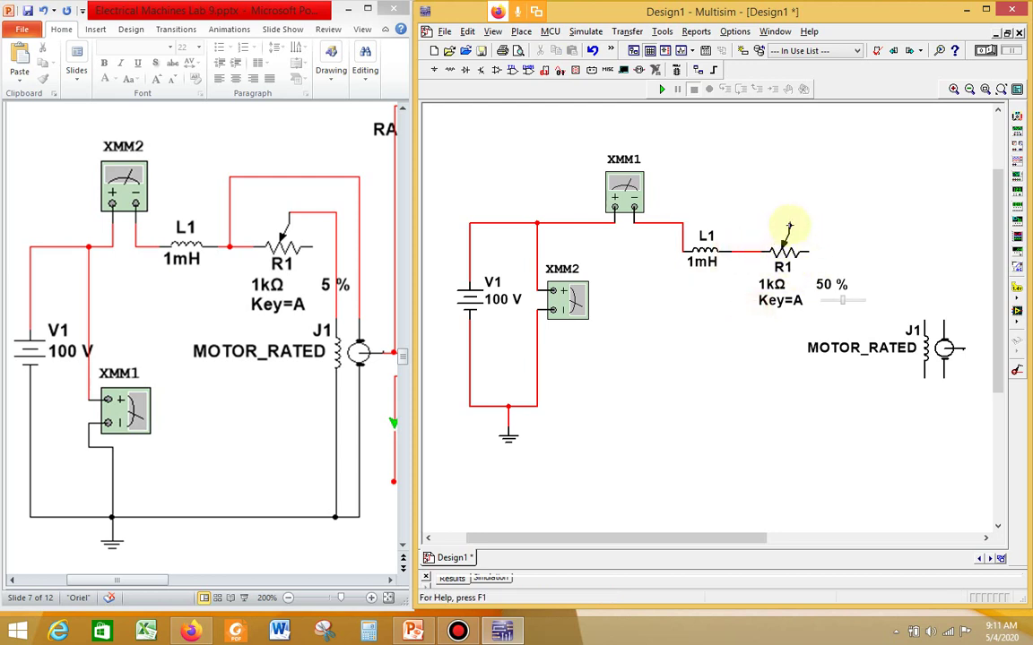
{"action": "left_click", "coordinate": [789, 226]}
{"action": "left_click", "coordinate": [923, 316]}
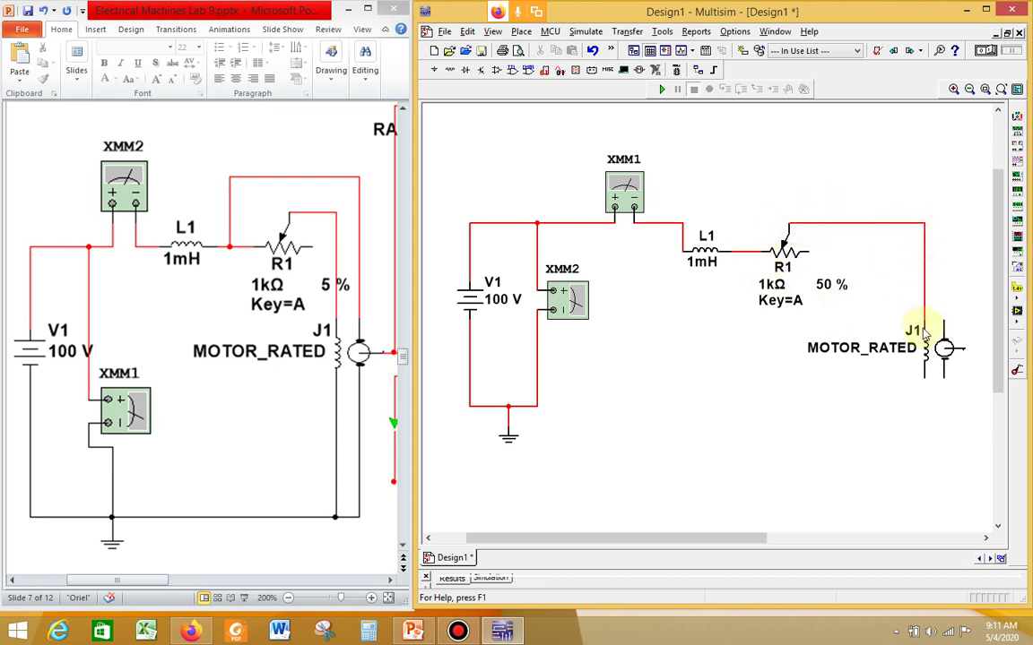
Wire J1's upper armature terminal to the junction between L1 and R1, and set potentiometer R1 to 5 %.
{"action": "left_click", "coordinate": [941, 321]}
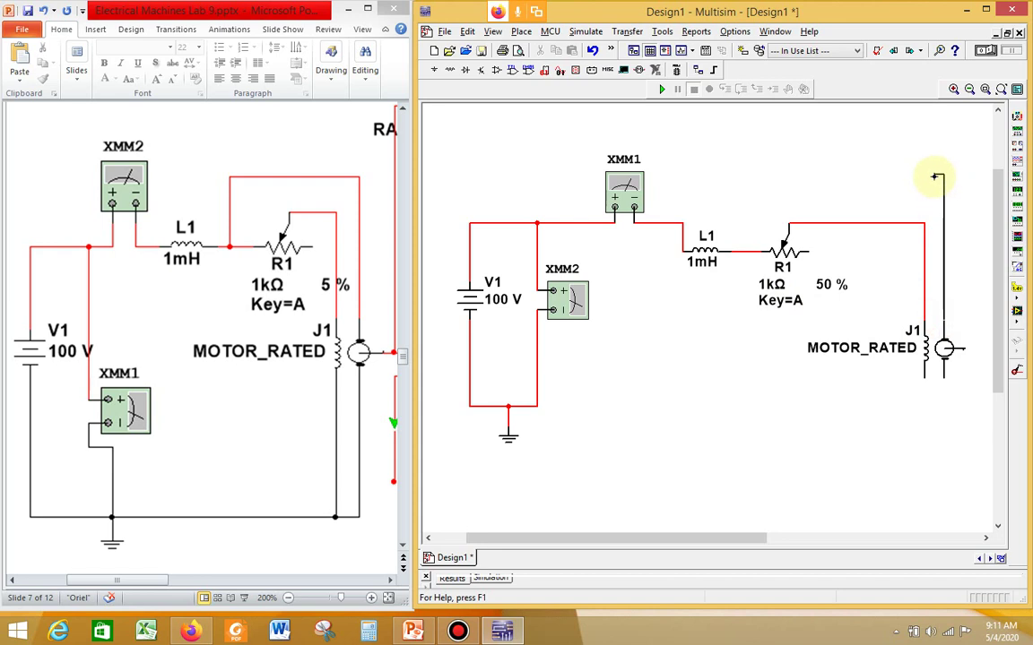
{"action": "left_click", "coordinate": [932, 199]}
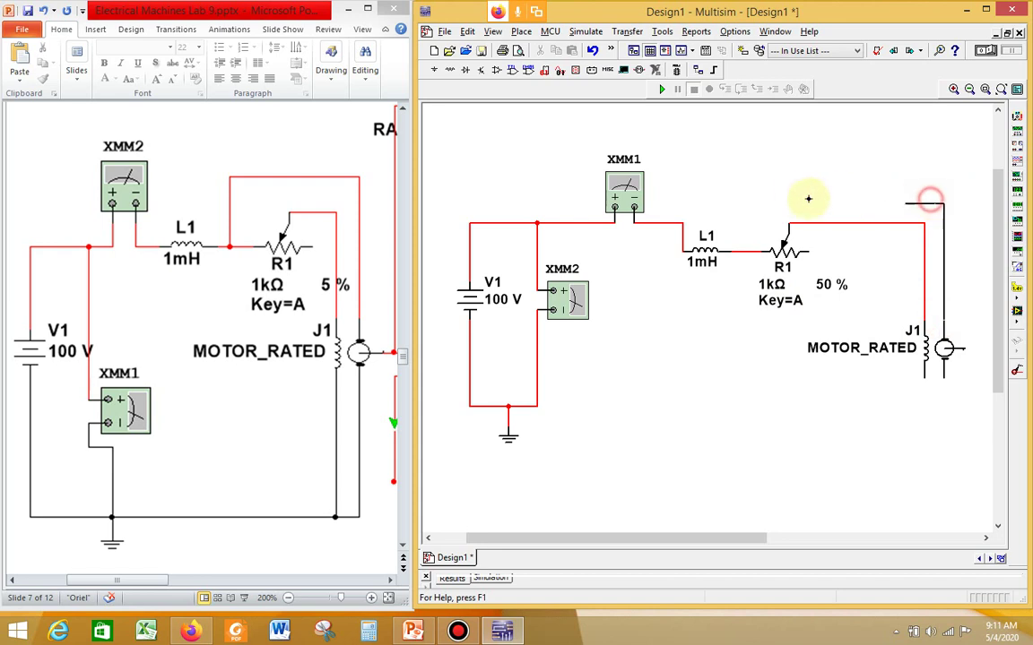
{"action": "left_click", "coordinate": [741, 251]}
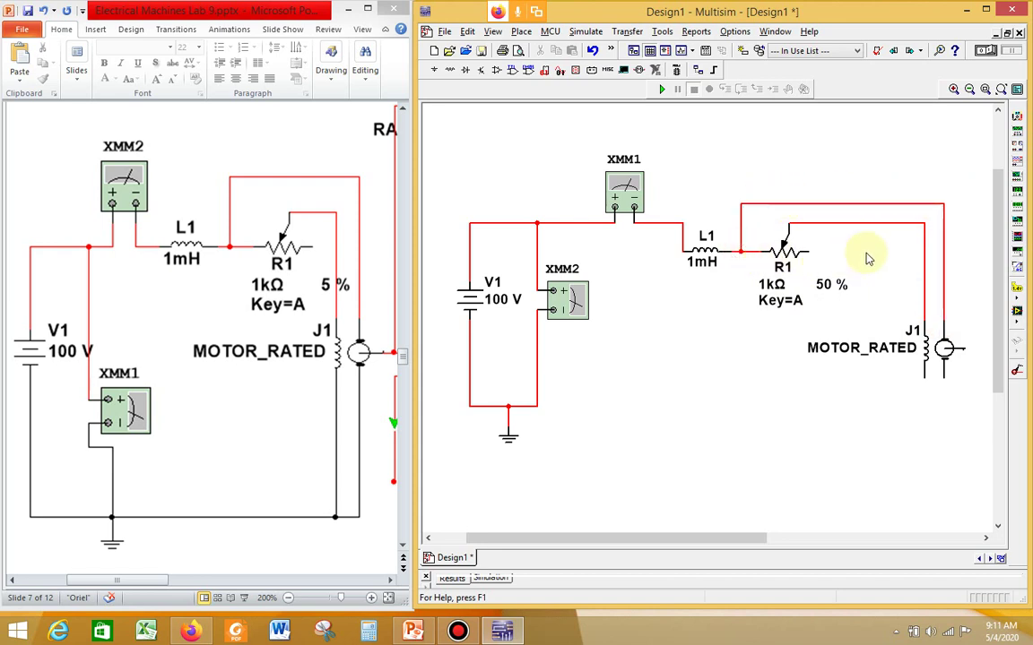
{"action": "left_click_drag", "start_coordinate": [843, 301], "coordinate": [835, 305]}
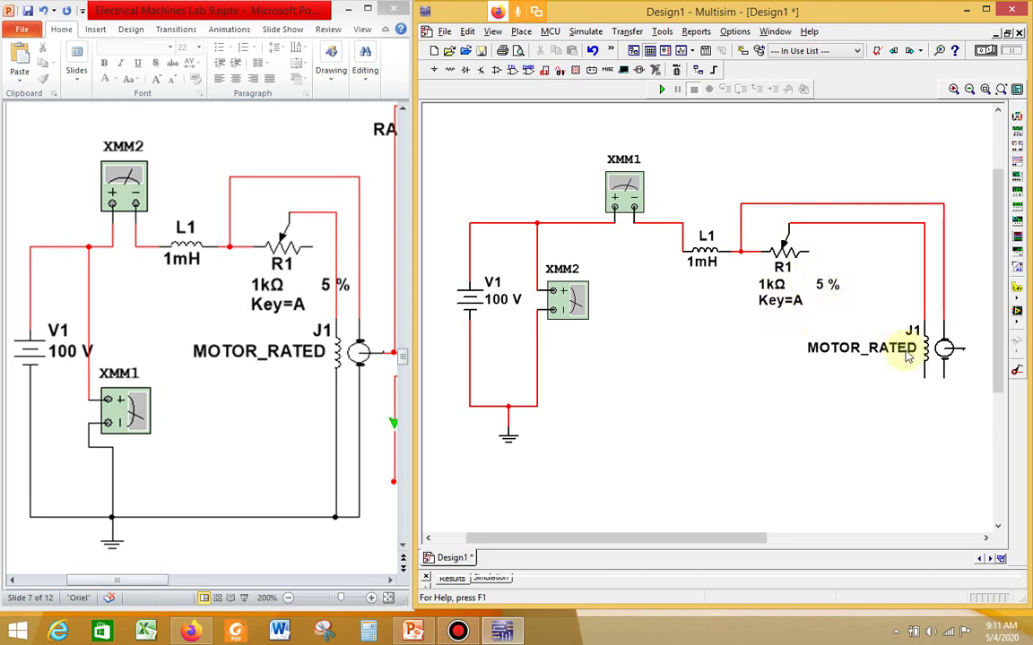
{"action": "left_click", "coordinate": [924, 380]}
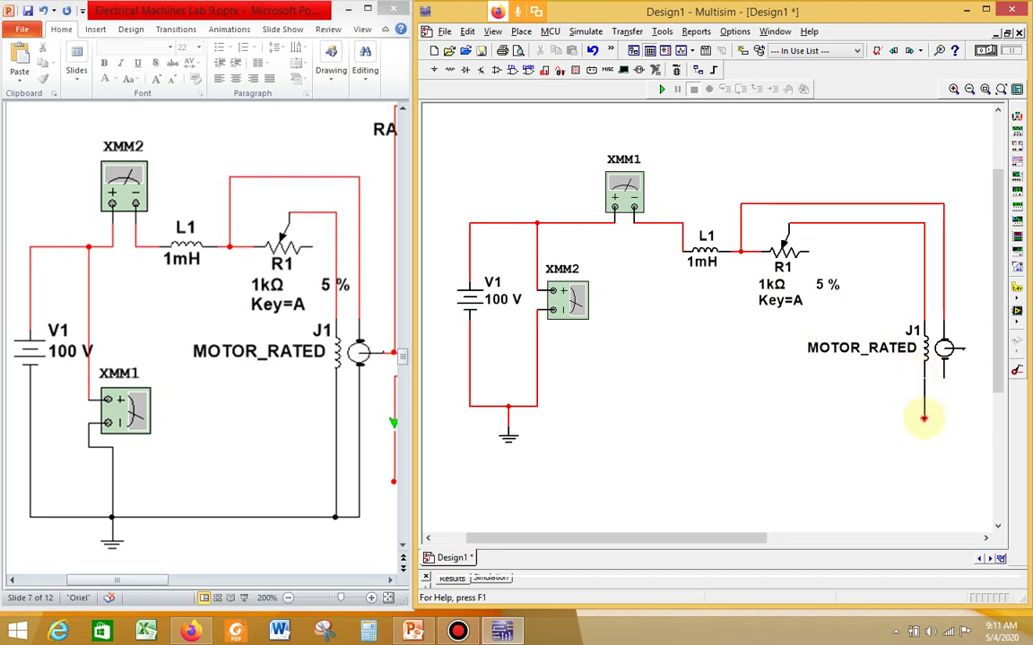
{"action": "left_click", "coordinate": [942, 380]}
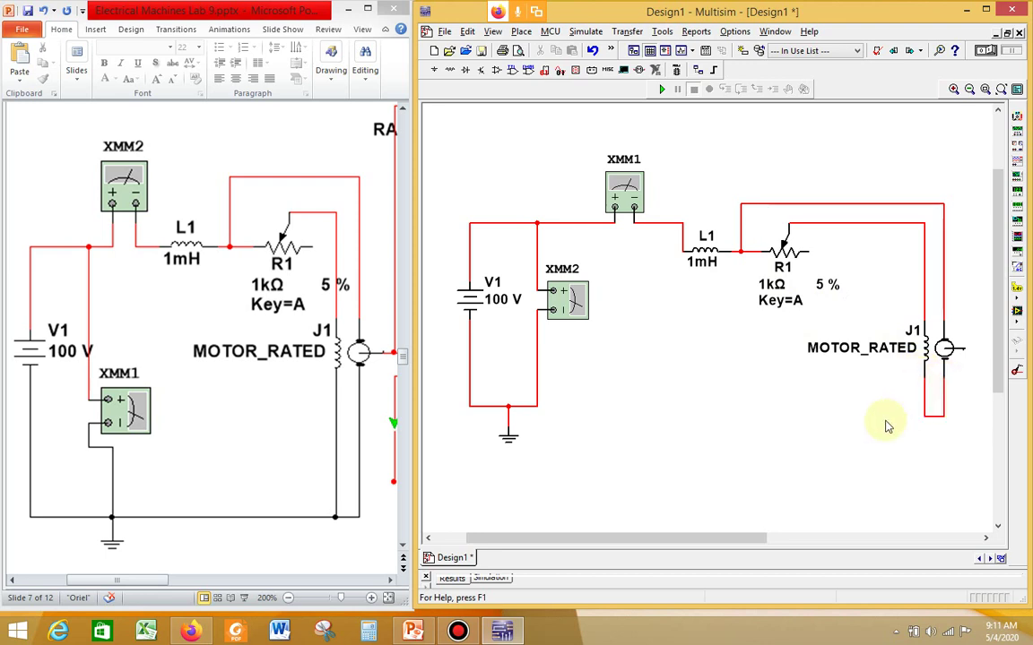
{"action": "left_click", "coordinate": [524, 406]}
{"action": "left_click", "coordinate": [928, 417]}
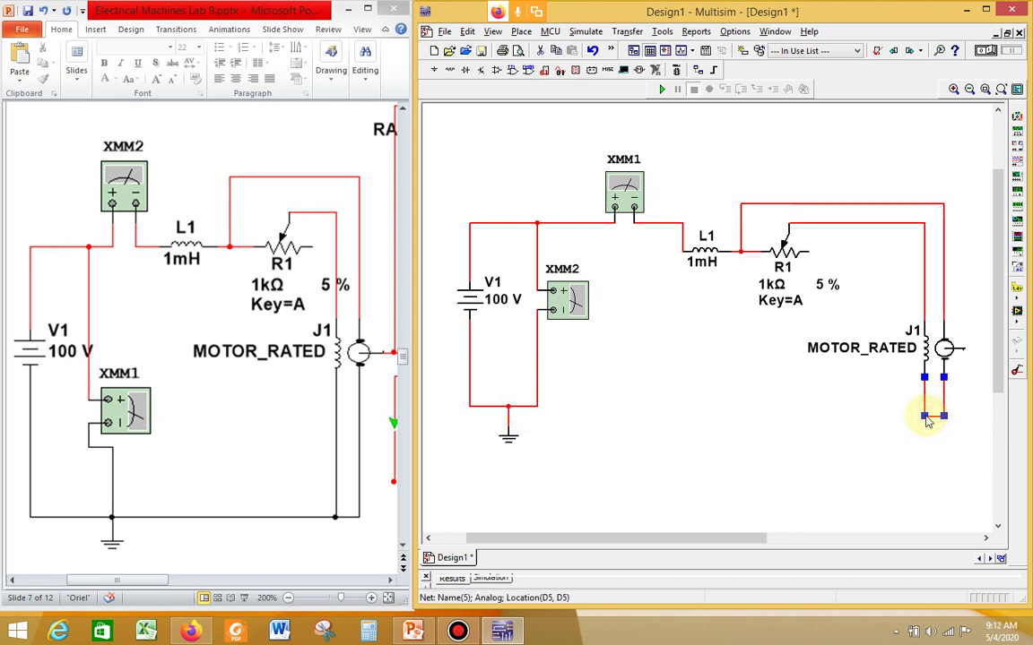
{"action": "key", "text": "Delete"}
Wire J1's lower field-winding terminal to the grounded return wire and its lower armature terminal to that same wire.
{"action": "left_click", "coordinate": [924, 377]}
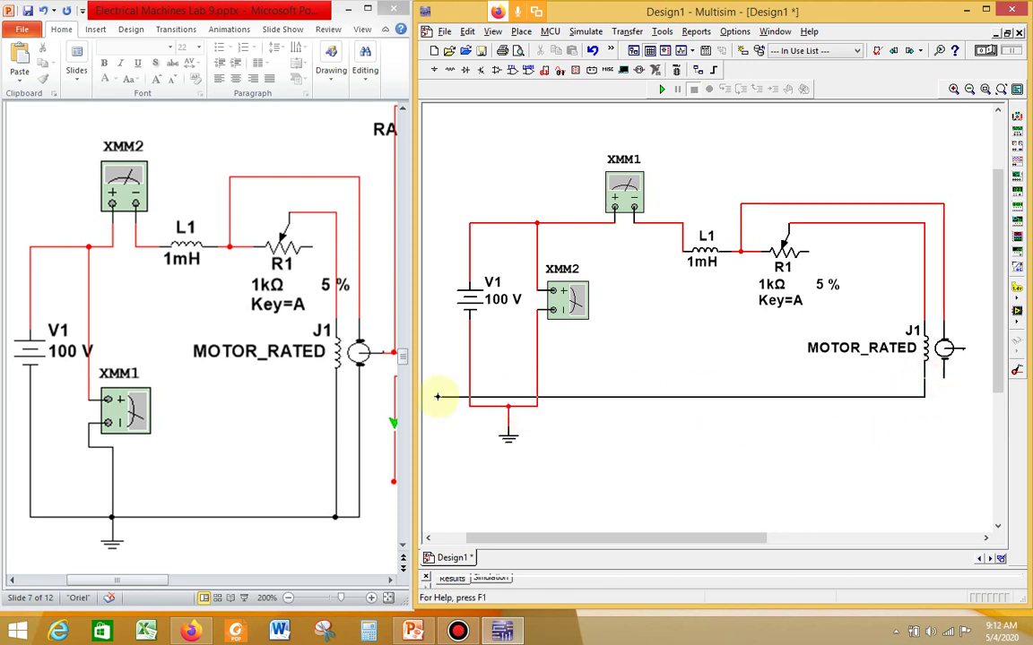
{"action": "left_click", "coordinate": [538, 406]}
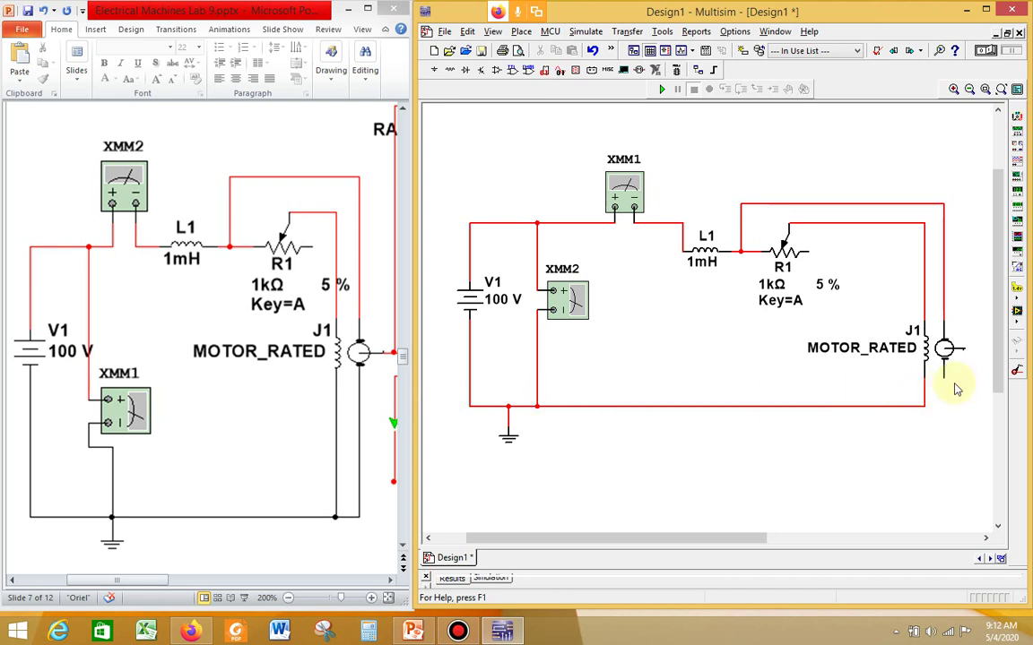
{"action": "left_click", "coordinate": [945, 378]}
{"action": "left_click", "coordinate": [926, 405]}
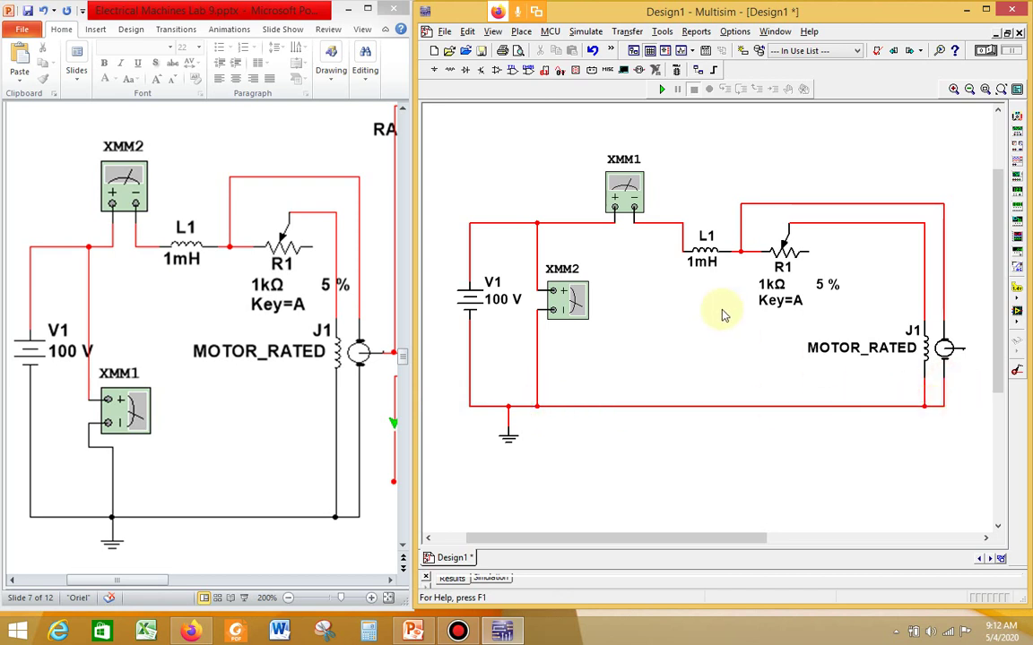
Move XMM1 closer to the XMM2 branch and shift inductor L1 next to it, level with the V1 supply wire.
{"action": "left_click_drag", "start_coordinate": [613, 206], "coordinate": [565, 206]}
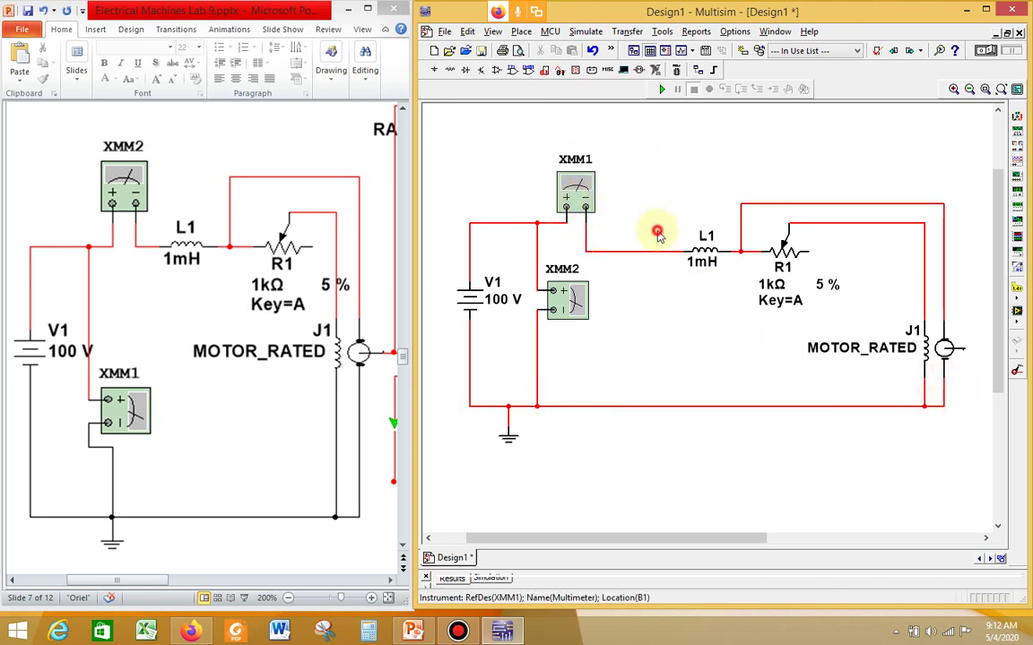
{"action": "left_click_drag", "start_coordinate": [647, 252], "coordinate": [638, 223]}
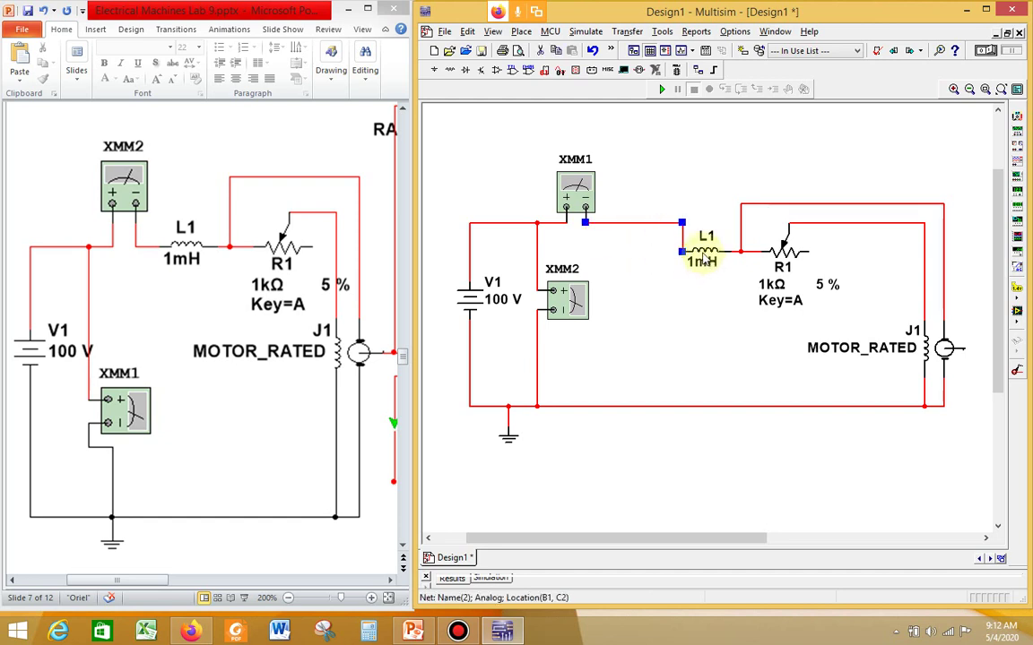
{"action": "left_click_drag", "start_coordinate": [706, 259], "coordinate": [626, 224]}
Shift potentiometer R1 closer to inductor L1 and reroute the wires around its left terminal.
{"action": "left_click", "coordinate": [753, 254]}
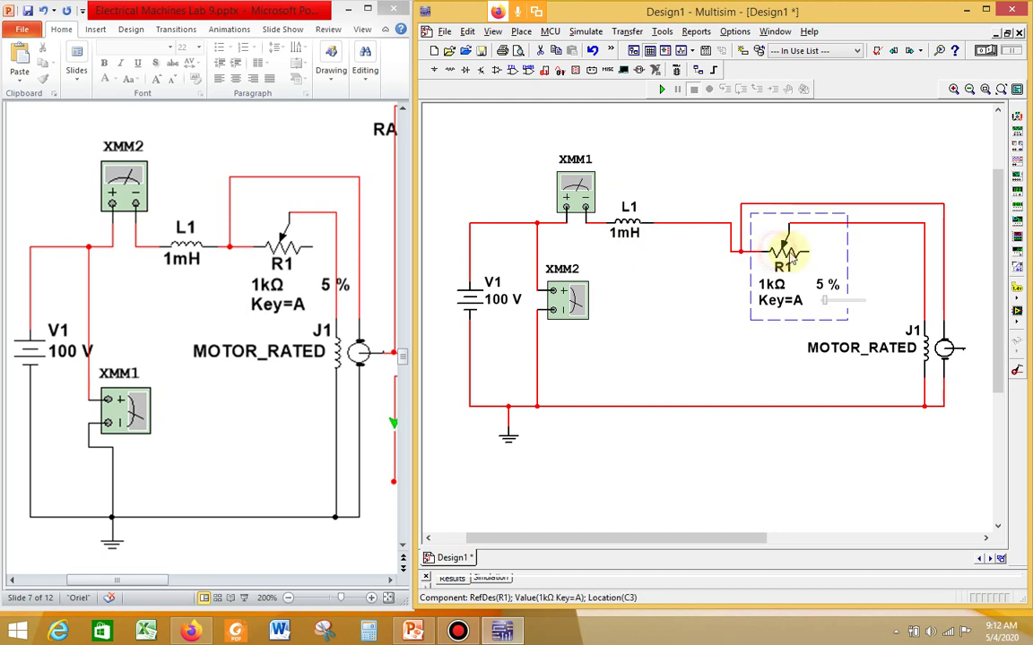
{"action": "left_click", "coordinate": [732, 240]}
{"action": "left_click_drag", "start_coordinate": [659, 243], "coordinate": [655, 242]}
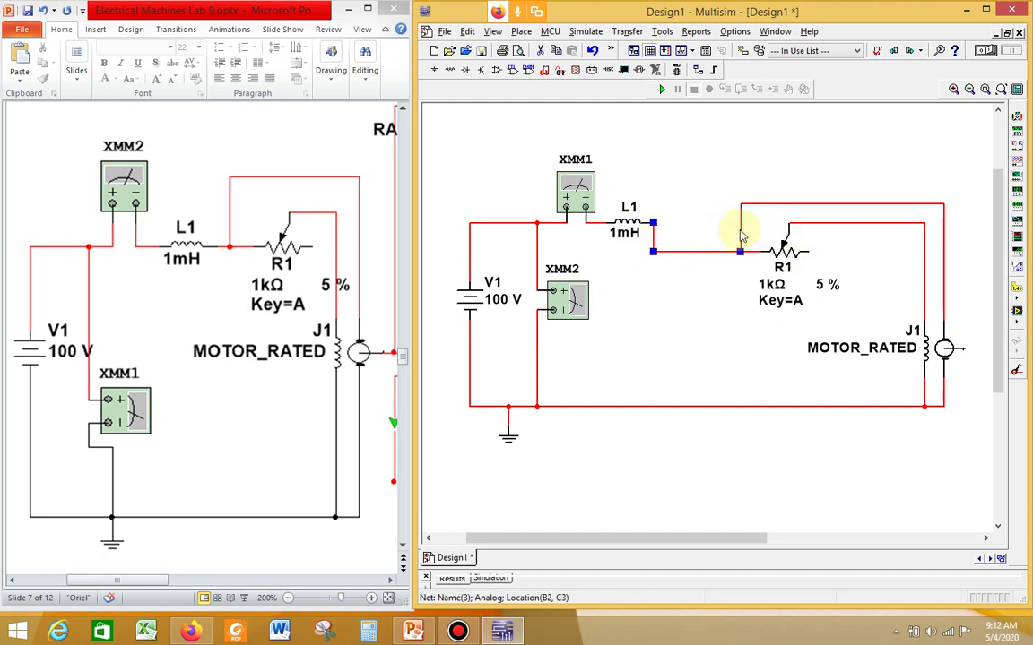
{"action": "left_click", "coordinate": [742, 235]}
{"action": "left_click_drag", "start_coordinate": [772, 247], "coordinate": [690, 251]}
{"action": "left_click", "coordinate": [819, 286]}
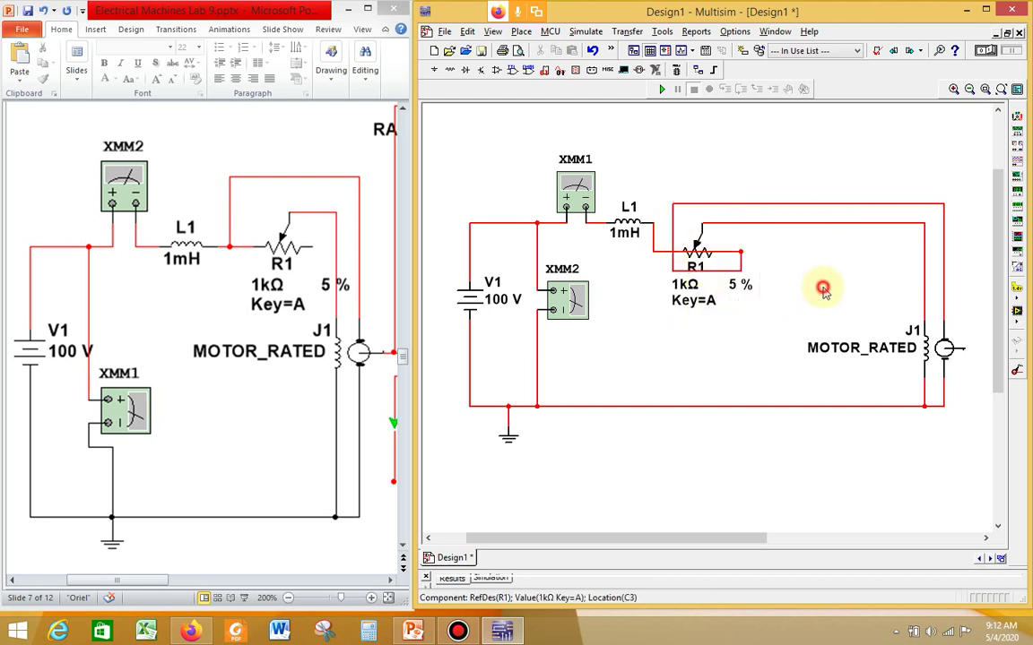
{"action": "left_click", "coordinate": [712, 251]}
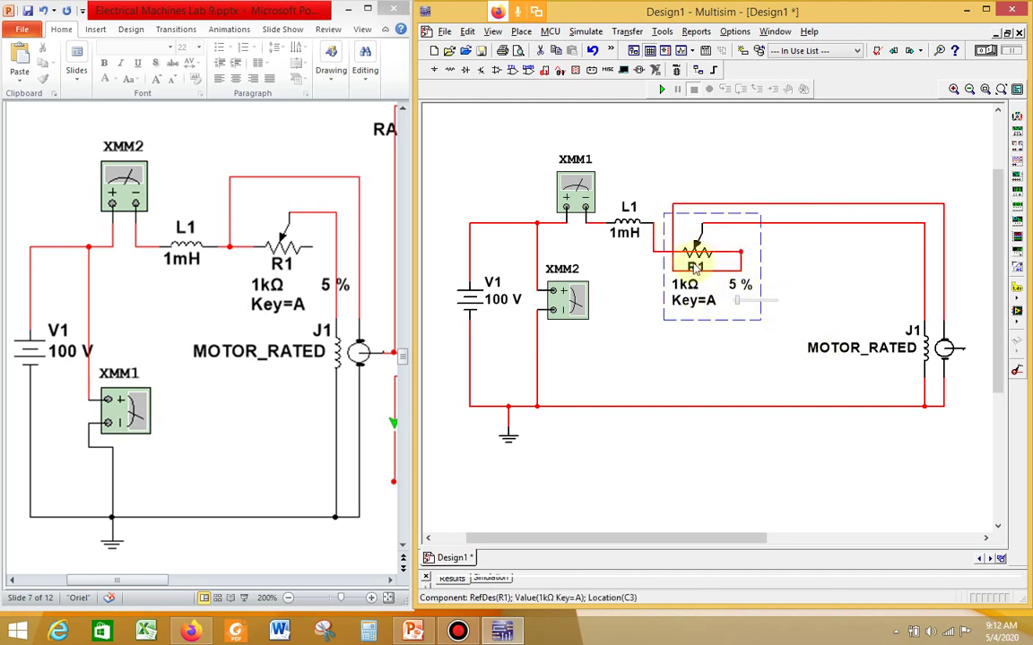
{"action": "left_click_drag", "start_coordinate": [673, 260], "coordinate": [743, 256]}
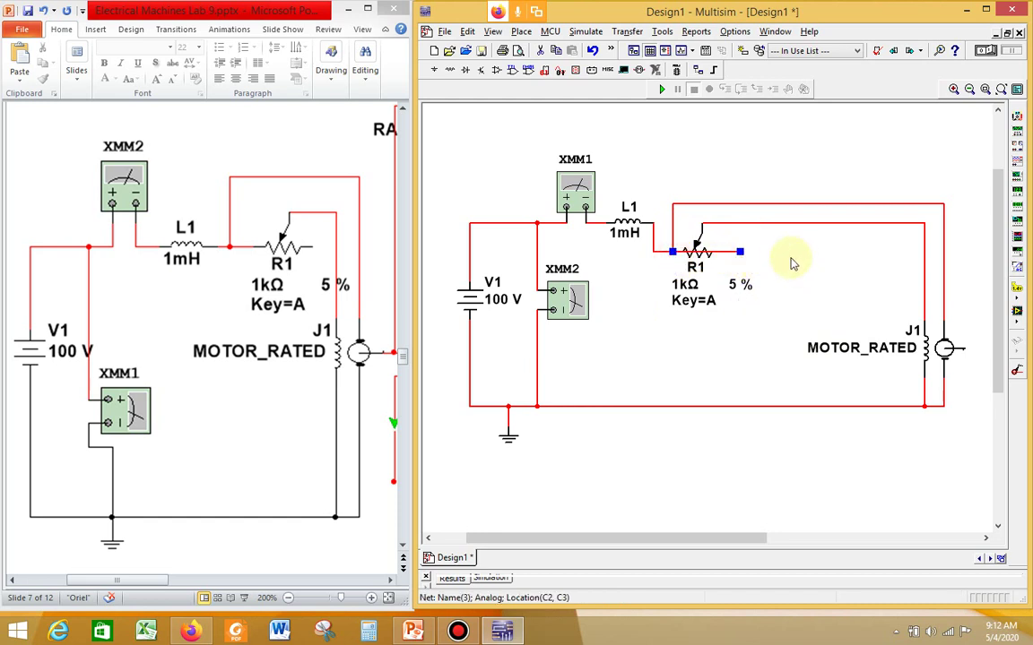
Delete the wires joining L1, R1's left terminal and J1's upper armature terminal.
{"action": "left_click", "coordinate": [736, 249]}
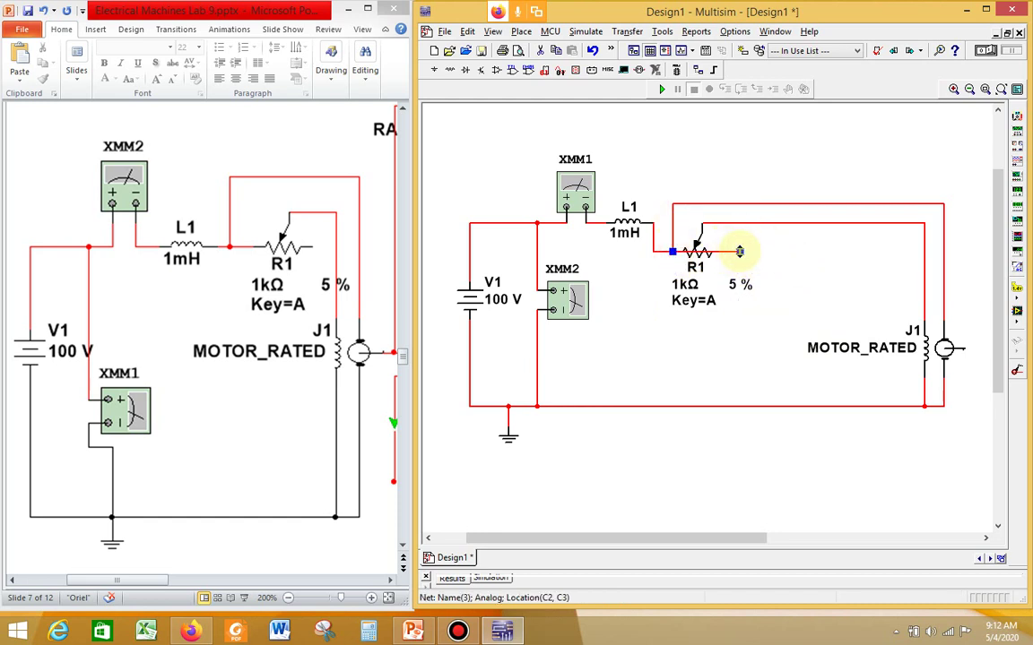
{"action": "left_click", "coordinate": [740, 252]}
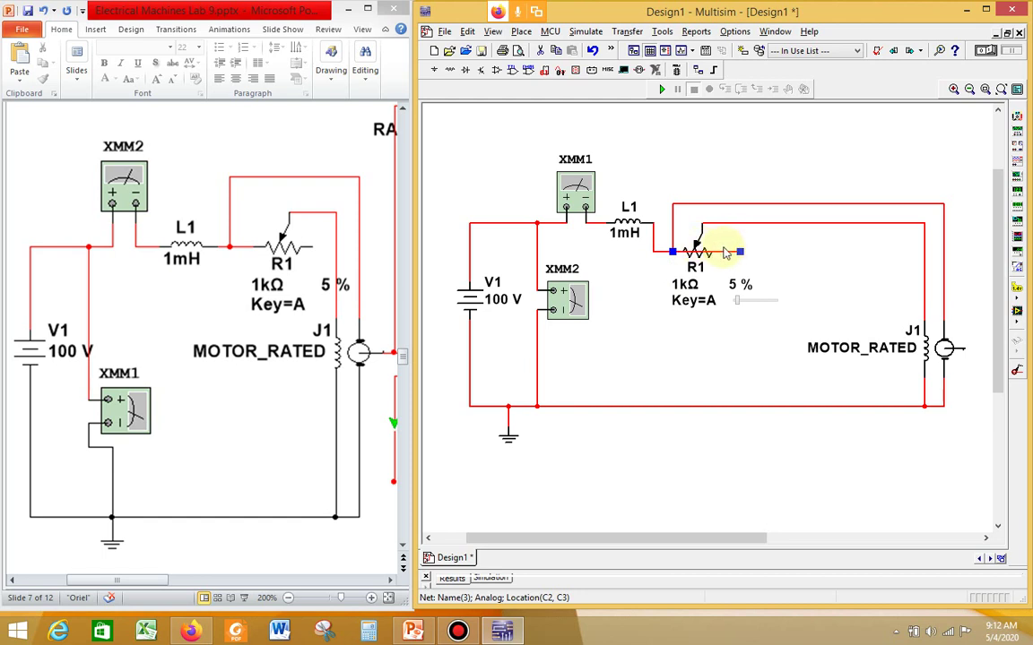
{"action": "left_click_drag", "start_coordinate": [729, 249], "coordinate": [729, 258]}
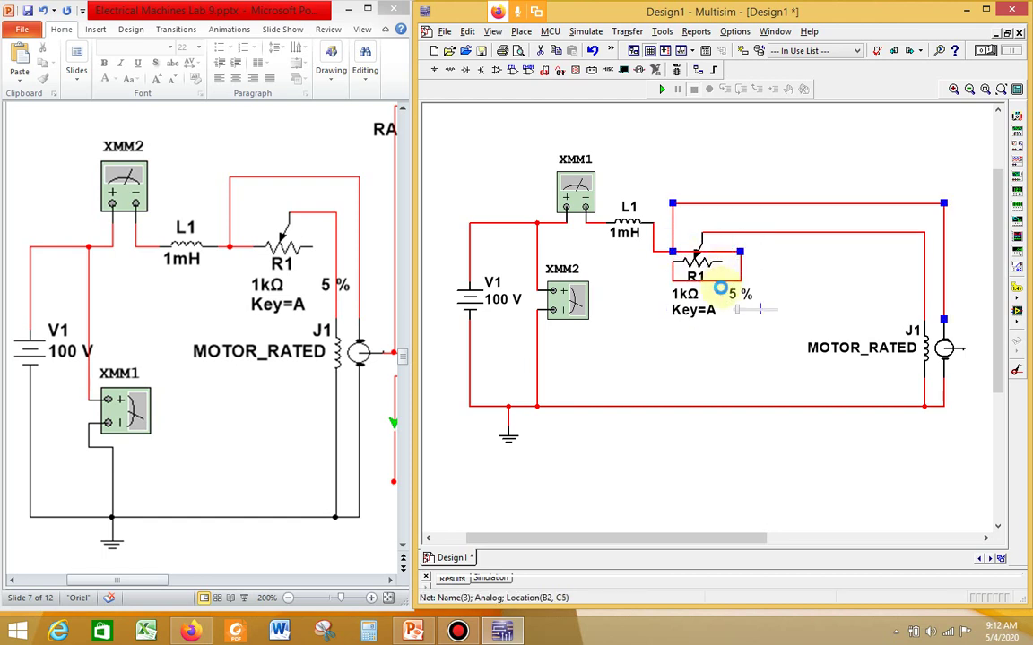
{"action": "key", "text": "Delete"}
{"action": "left_click", "coordinate": [730, 253]}
{"action": "key", "text": "Delete"}
Align R1 level with L1 and wire R1's left terminal to L1's right end.
{"action": "left_click", "coordinate": [698, 262]}
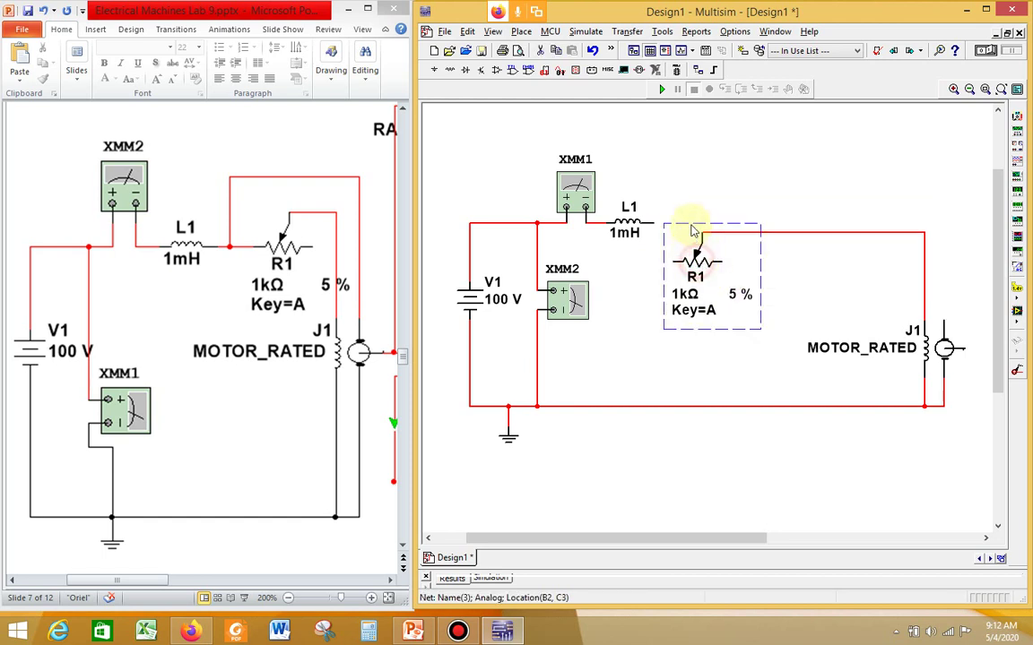
{"action": "left_click_drag", "start_coordinate": [691, 226], "coordinate": [693, 223]}
{"action": "left_click", "coordinate": [648, 250]}
{"action": "left_click", "coordinate": [673, 224]}
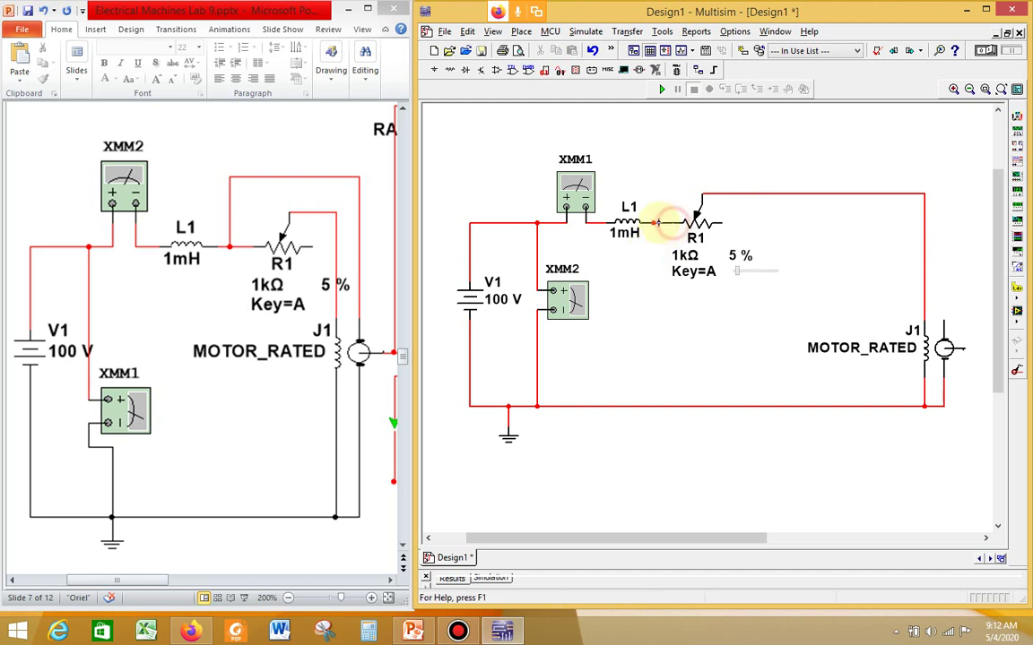
Move motor J1 closer to R1, just below it, and delete the wires from its lower terminals to the ground line.
{"action": "left_click_drag", "start_coordinate": [937, 359], "coordinate": [771, 321]}
{"action": "left_click_drag", "start_coordinate": [857, 346], "coordinate": [852, 411]}
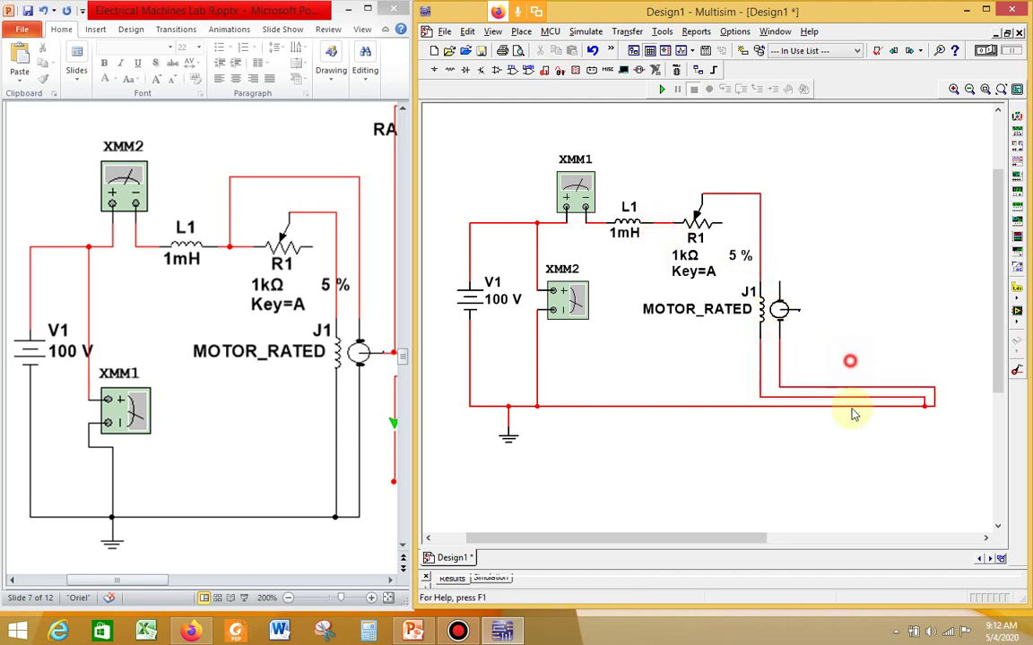
{"action": "key", "text": "Delete"}
Wire J1's upper armature terminal over R1 to the wire between L1 and R1.
{"action": "left_click", "coordinate": [781, 285]}
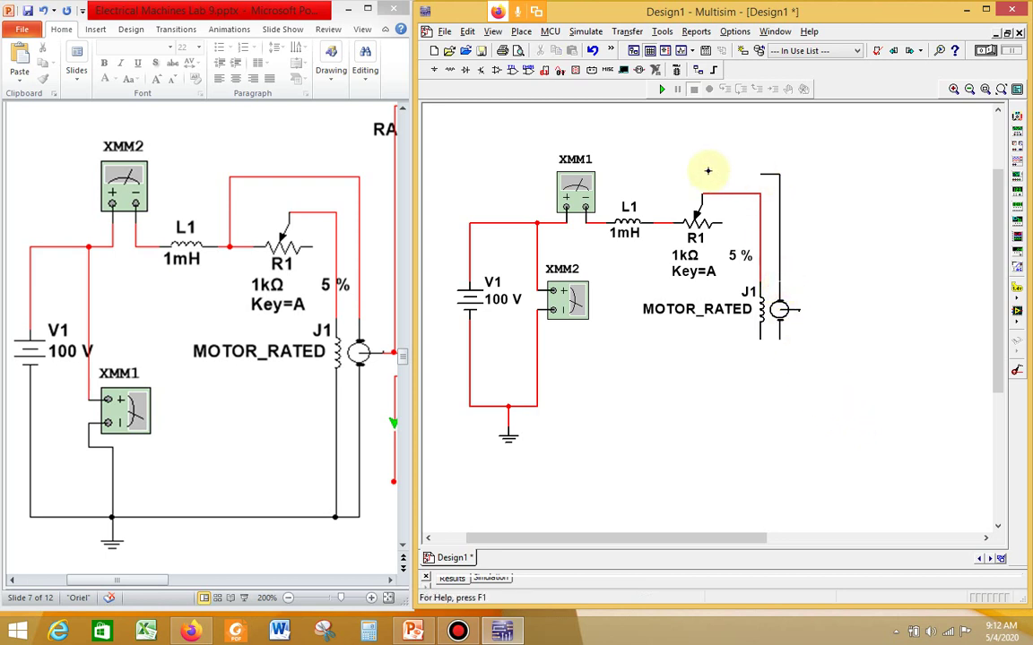
{"action": "left_click", "coordinate": [673, 174]}
{"action": "left_click", "coordinate": [663, 220]}
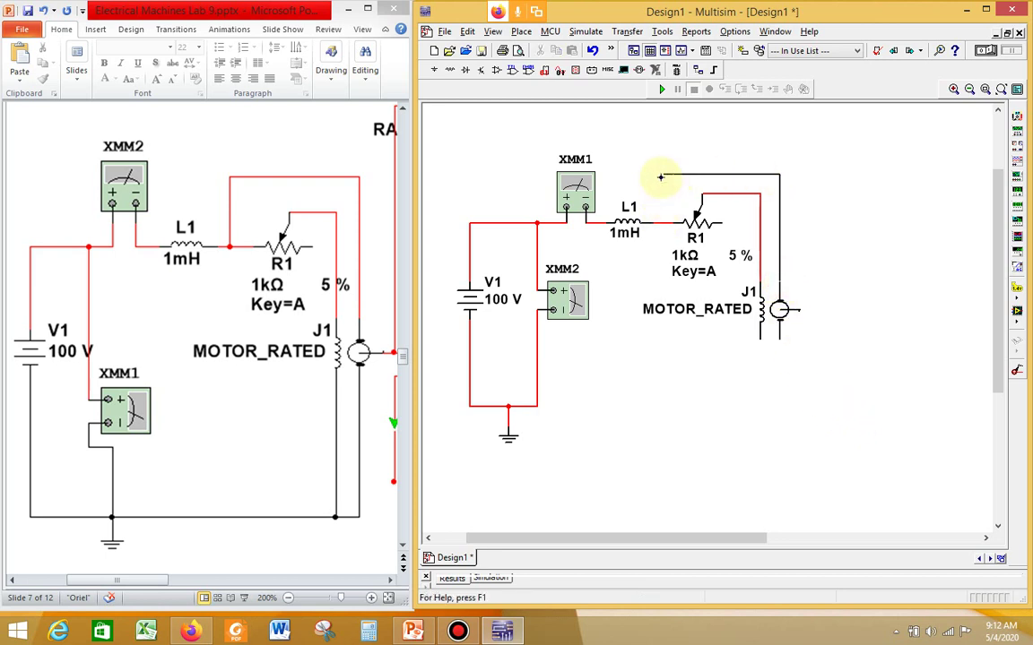
{"action": "left_click", "coordinate": [662, 175]}
{"action": "left_click", "coordinate": [664, 219]}
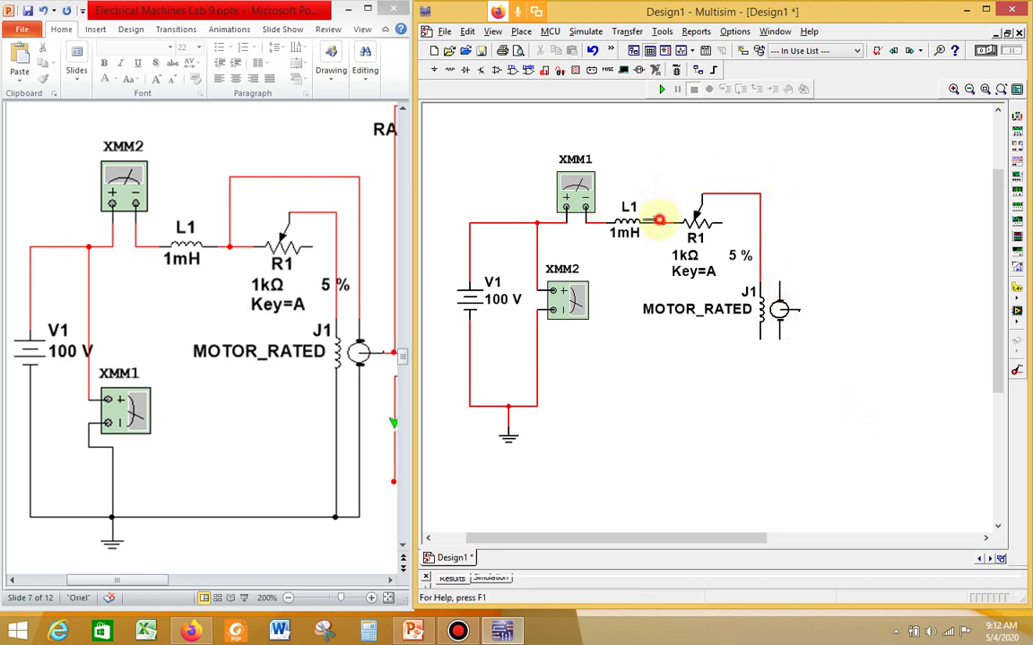
Connect J1's lower field-winding and armature terminals to the grounded bottom wire at XMM2's lower junction.
{"action": "left_click", "coordinate": [763, 340]}
{"action": "left_click", "coordinate": [761, 343]}
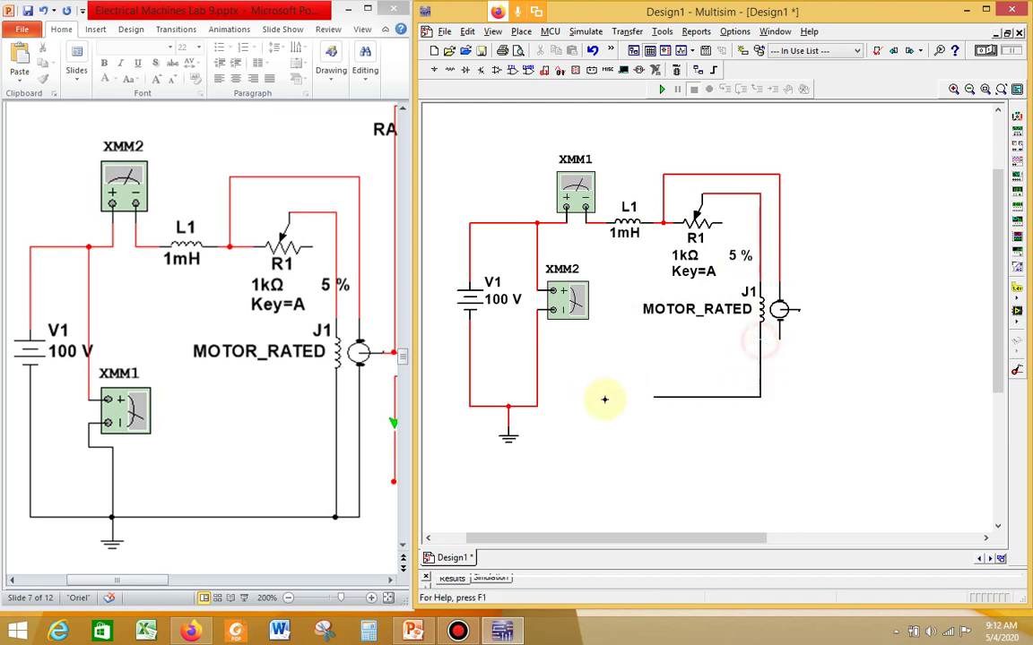
{"action": "left_click", "coordinate": [537, 406]}
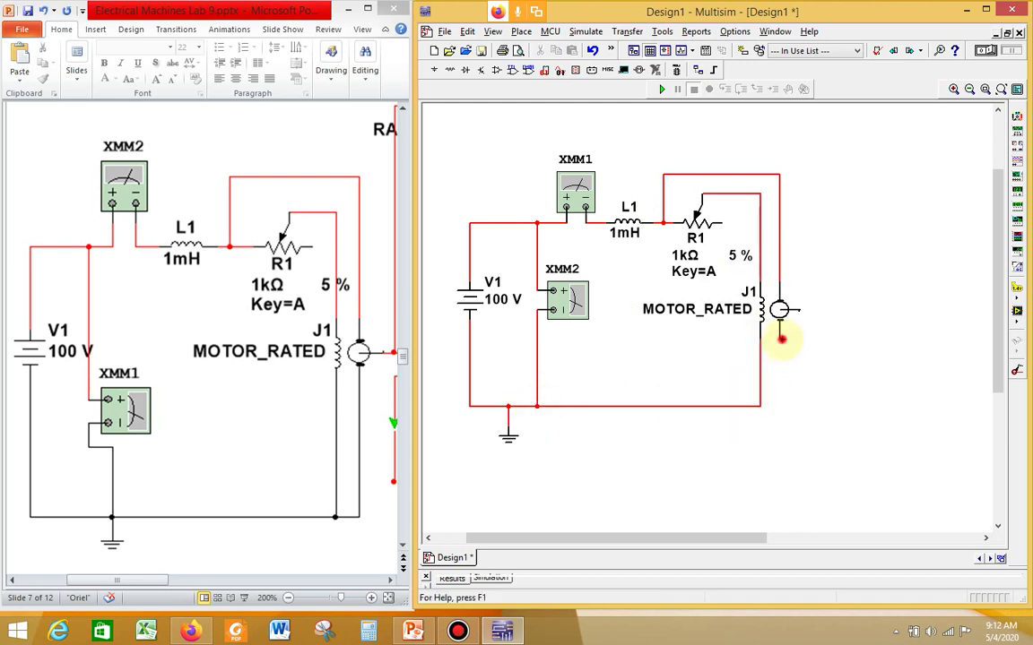
{"action": "left_click", "coordinate": [781, 338]}
{"action": "left_click", "coordinate": [763, 405]}
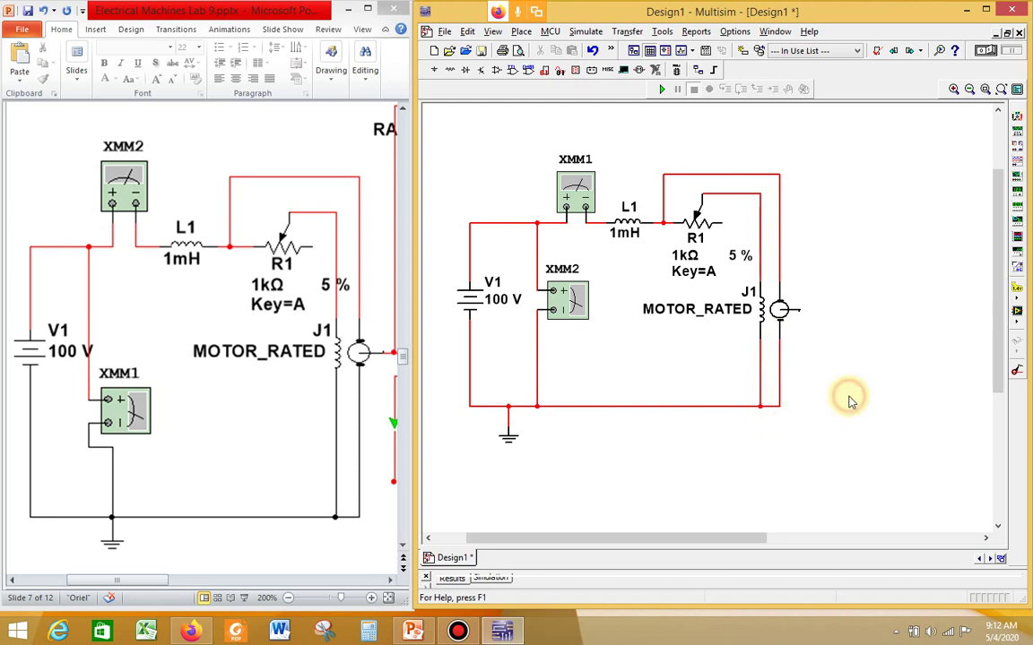
Save the design as Design1.ms12 in the Lab 9 folder of Online Classes > Electrical Machines.
{"action": "key", "text": "ctrl+s"}
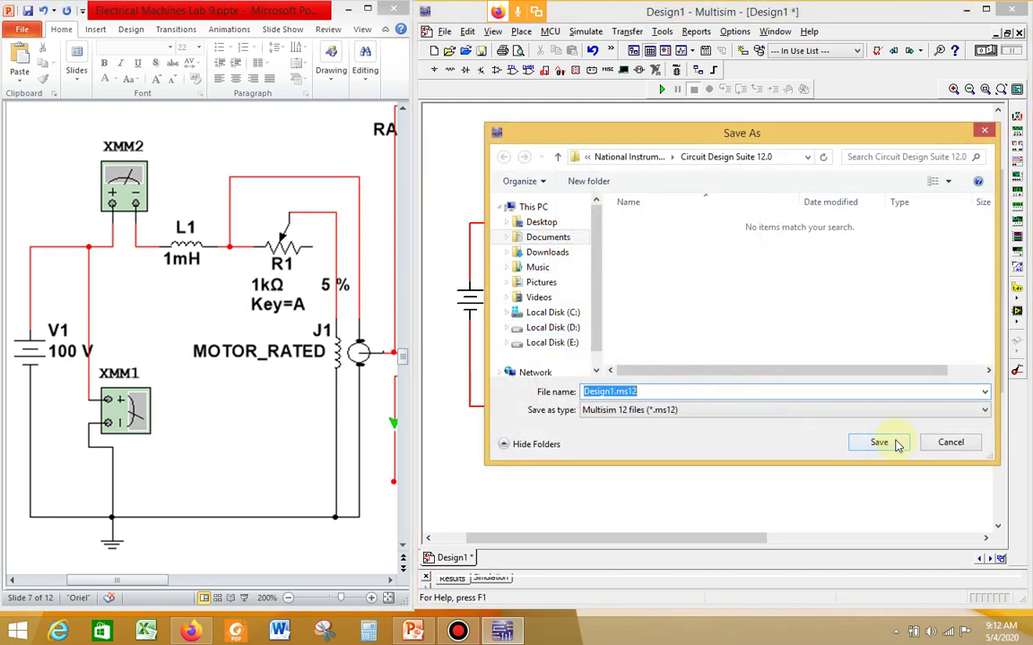
{"action": "left_click", "coordinate": [541, 222]}
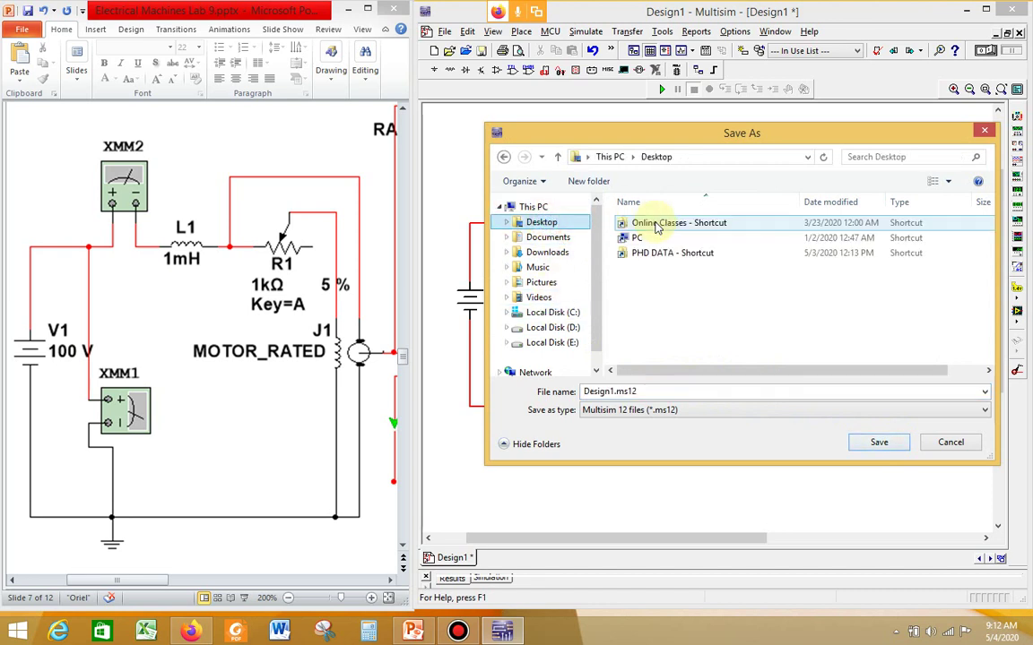
{"action": "double_click", "coordinate": [657, 225]}
{"action": "double_click", "coordinate": [658, 237]}
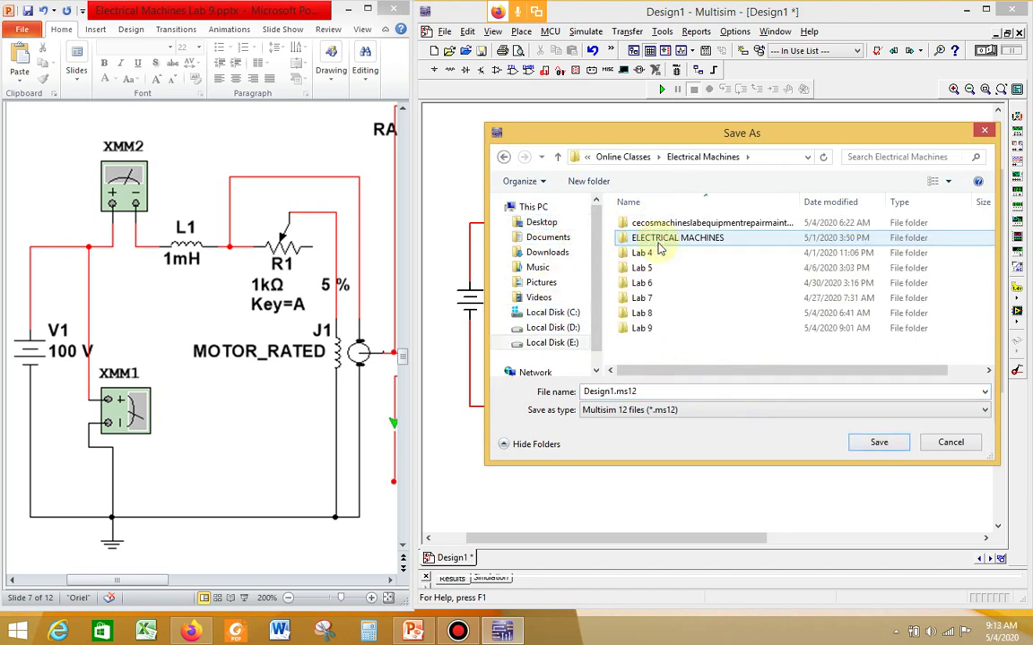
{"action": "double_click", "coordinate": [651, 328]}
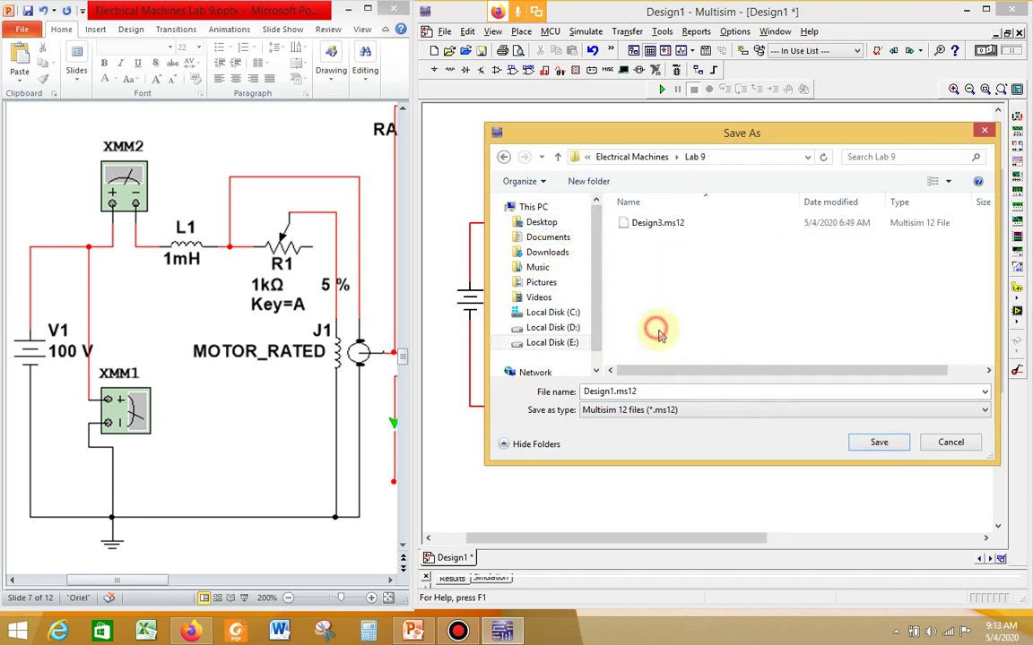
{"action": "left_click", "coordinate": [861, 443]}
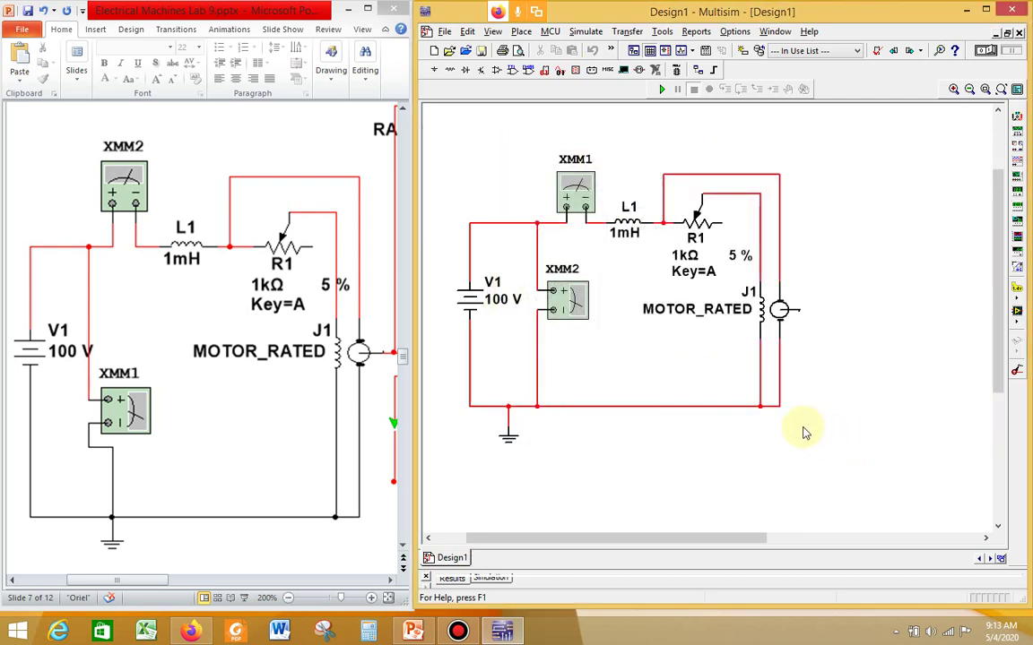
Move the ground symbol up closer to the bottom wire and save the design.
{"action": "left_click", "coordinate": [511, 439]}
{"action": "left_click_drag", "start_coordinate": [511, 439], "coordinate": [509, 425]}
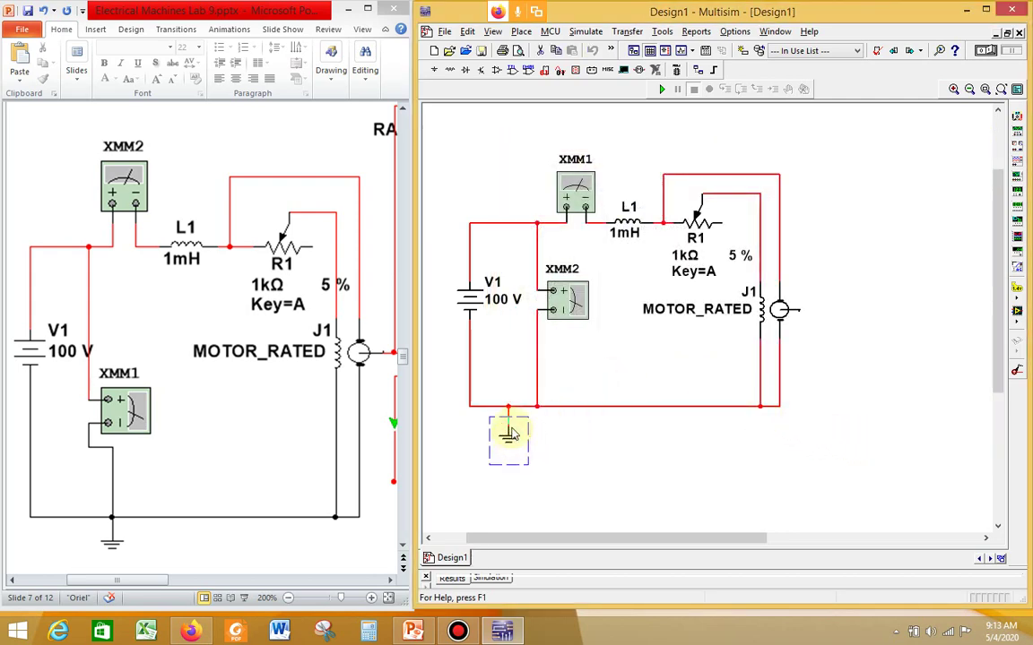
{"action": "left_click", "coordinate": [595, 456]}
{"action": "key", "text": "ctrl+s"}
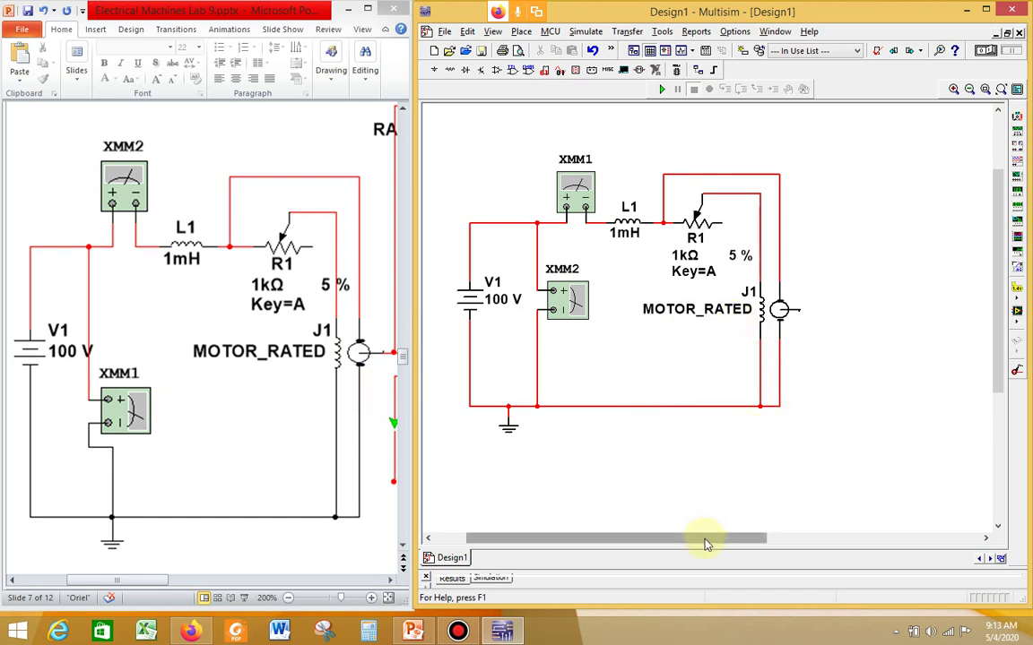
Show empty schematic space beside motor J1, and switch to PowerPoint to view the slide's machine M1 circuit with XMM5, R2 and V2.
{"action": "mouse_move", "coordinate": [705, 542]}
{"action": "left_mouse_down"}
{"action": "mouse_move", "coordinate": [768, 541]}
{"action": "mouse_move", "coordinate": [716, 541]}
{"action": "left_mouse_up"}
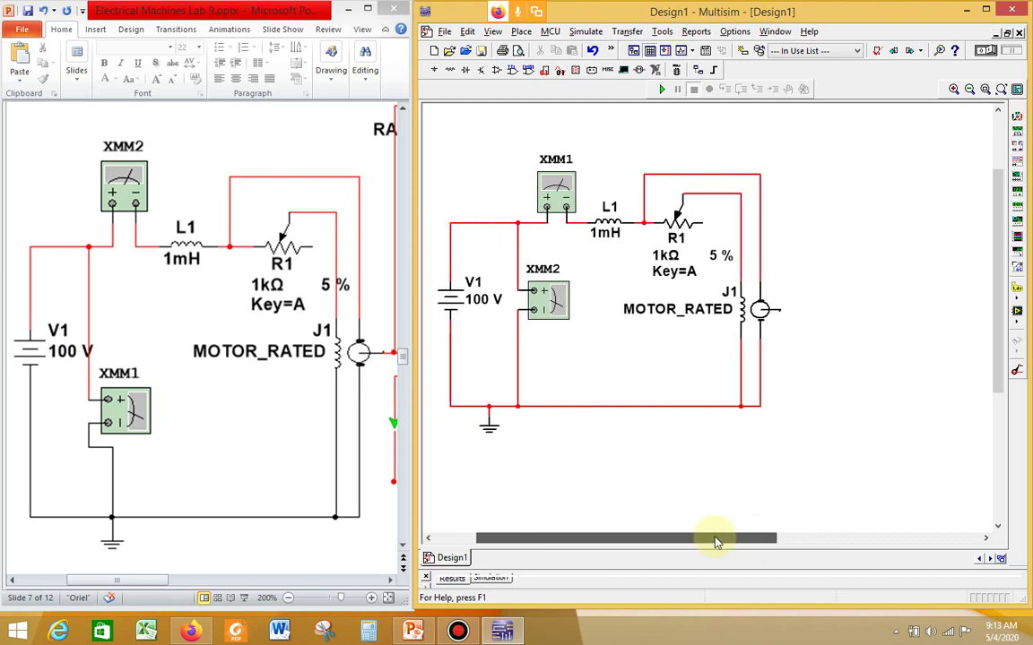
{"action": "left_click_drag", "start_coordinate": [823, 546], "coordinate": [834, 545]}
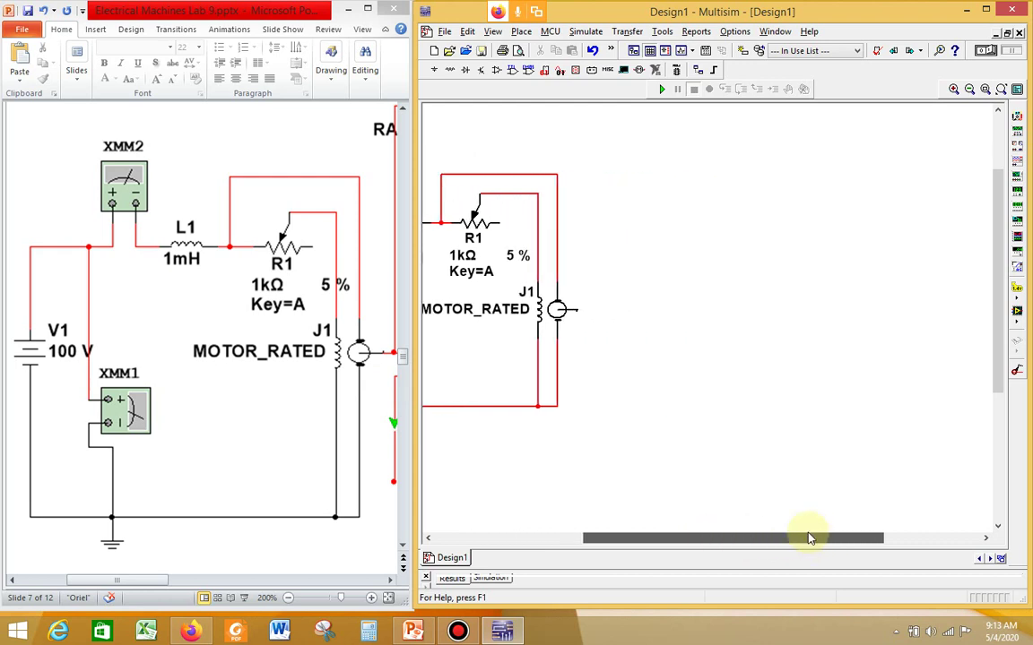
{"action": "left_click", "coordinate": [283, 362]}
{"action": "left_click_drag", "start_coordinate": [162, 580], "coordinate": [257, 588]}
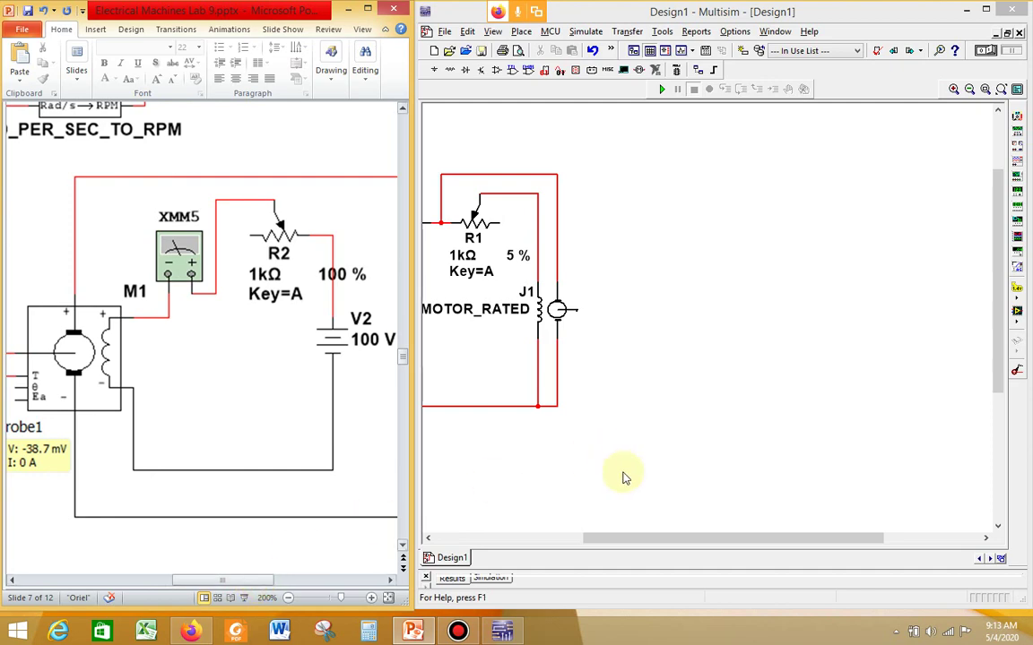
Place a DC_MACHINE_WOUND_FIELD from the Electro_Mechanical MACHINES family in the empty space beside motor J1.
{"action": "left_click", "coordinate": [521, 34]}
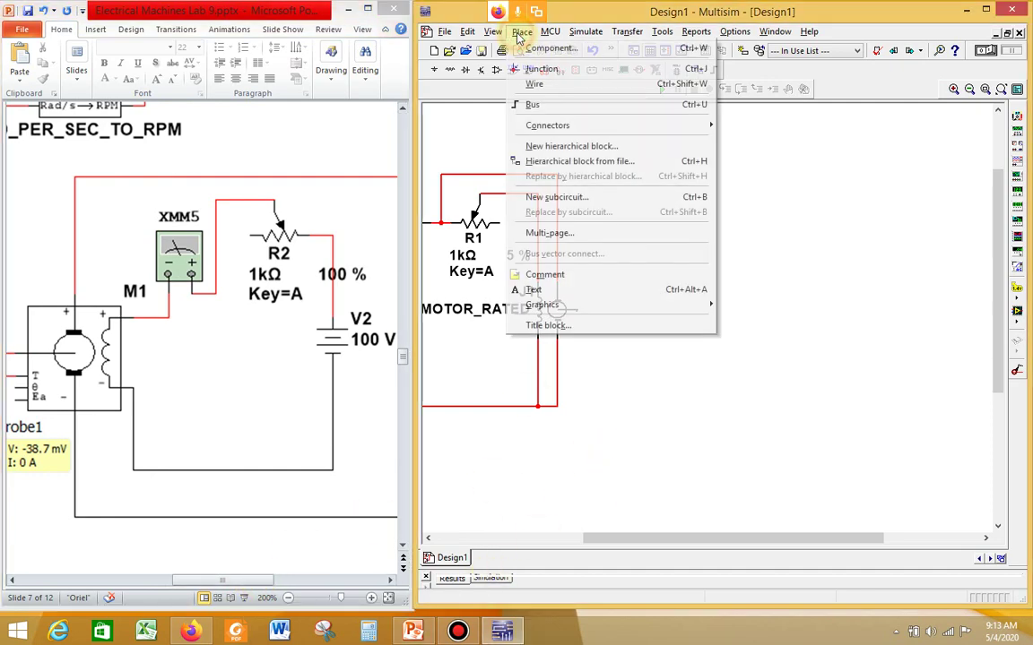
{"action": "left_click", "coordinate": [529, 44]}
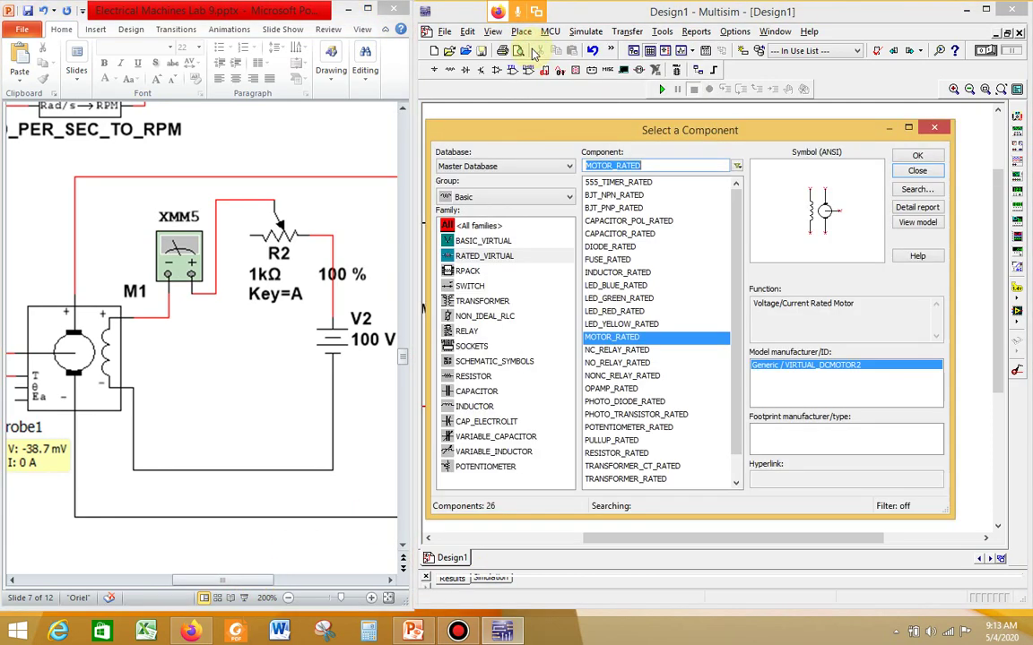
{"action": "left_click", "coordinate": [568, 198]}
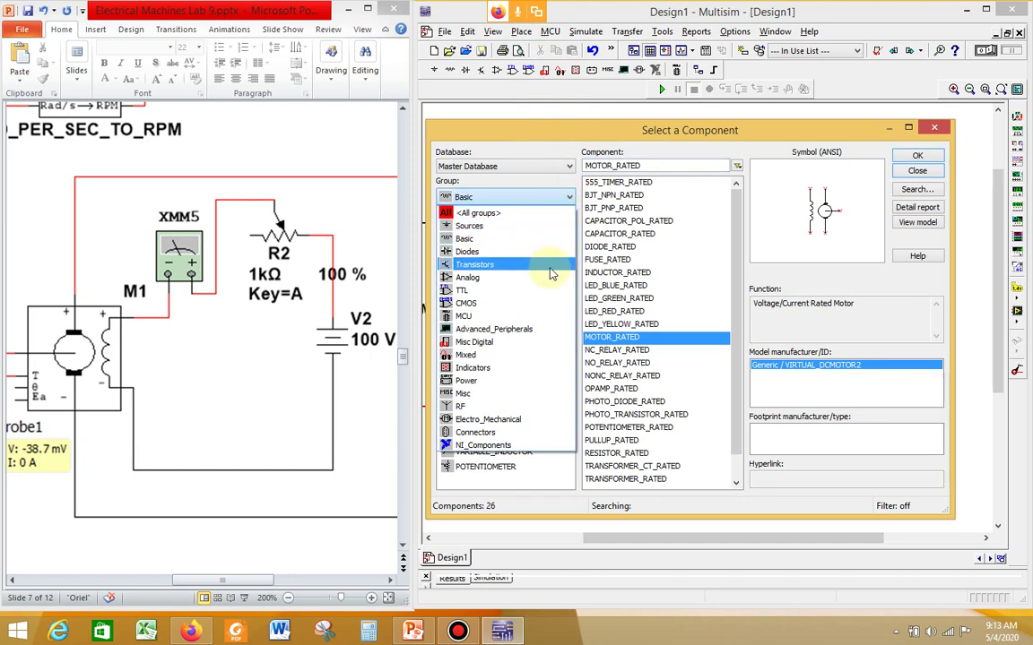
{"action": "left_click", "coordinate": [536, 213]}
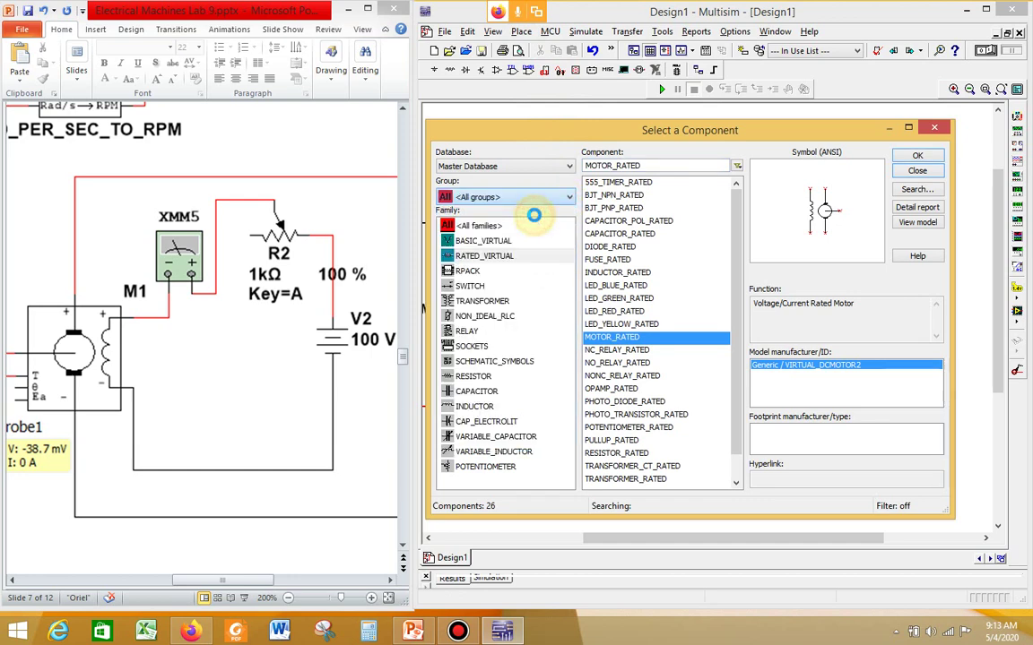
{"action": "scroll", "coordinate": [502, 340], "scroll_direction": "down", "scroll_amount": 10}
{"action": "left_click", "coordinate": [530, 198]}
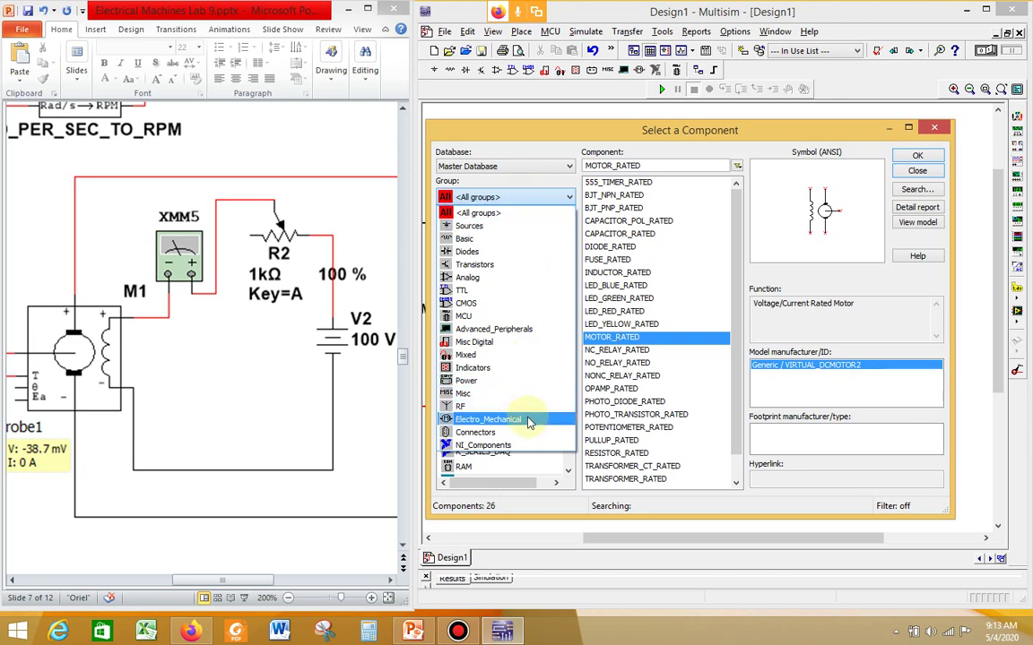
{"action": "left_click", "coordinate": [497, 421]}
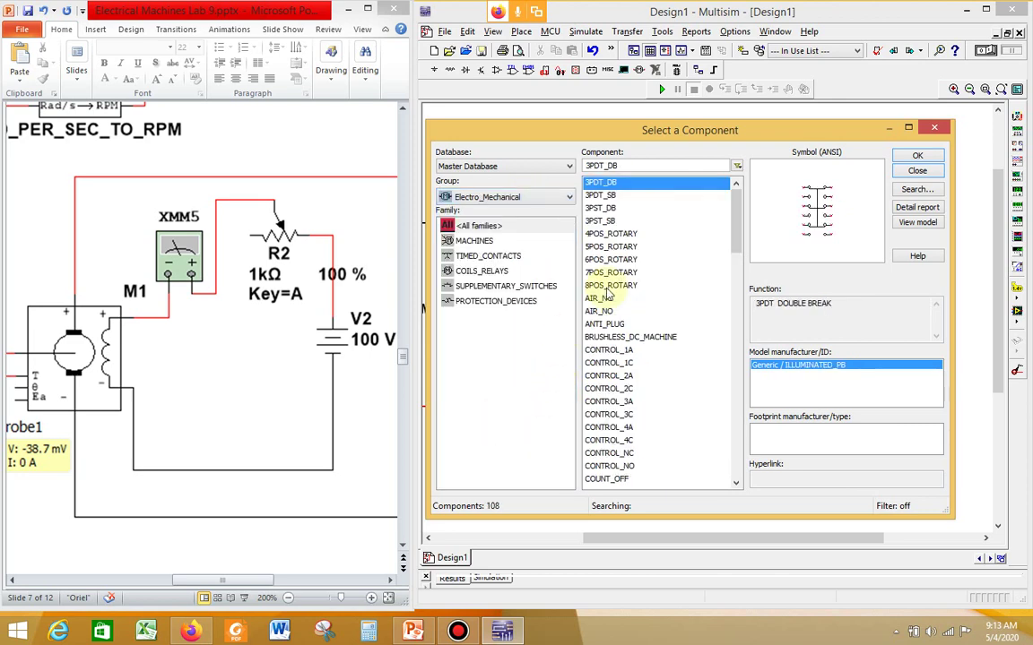
{"action": "left_click", "coordinate": [475, 242]}
{"action": "left_click", "coordinate": [658, 209]}
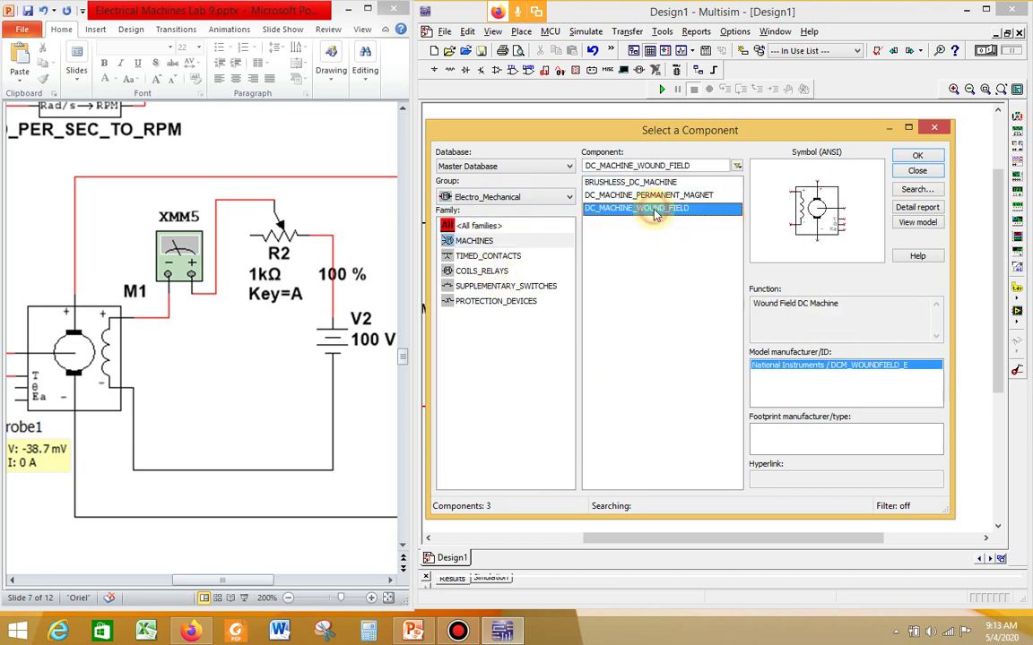
{"action": "left_click", "coordinate": [922, 158]}
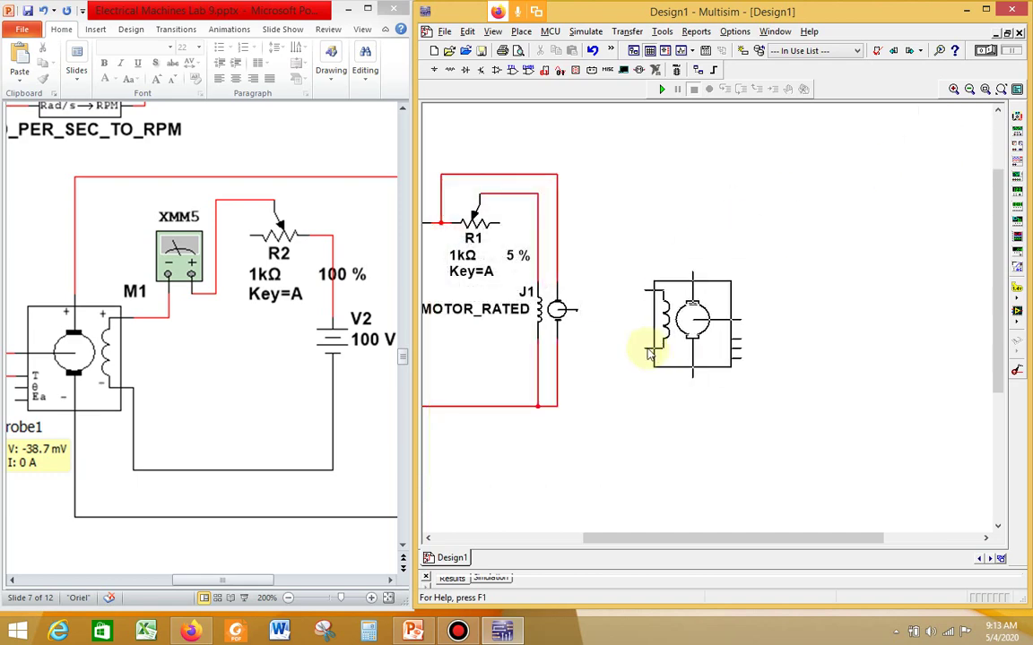
{"action": "left_click", "coordinate": [644, 339]}
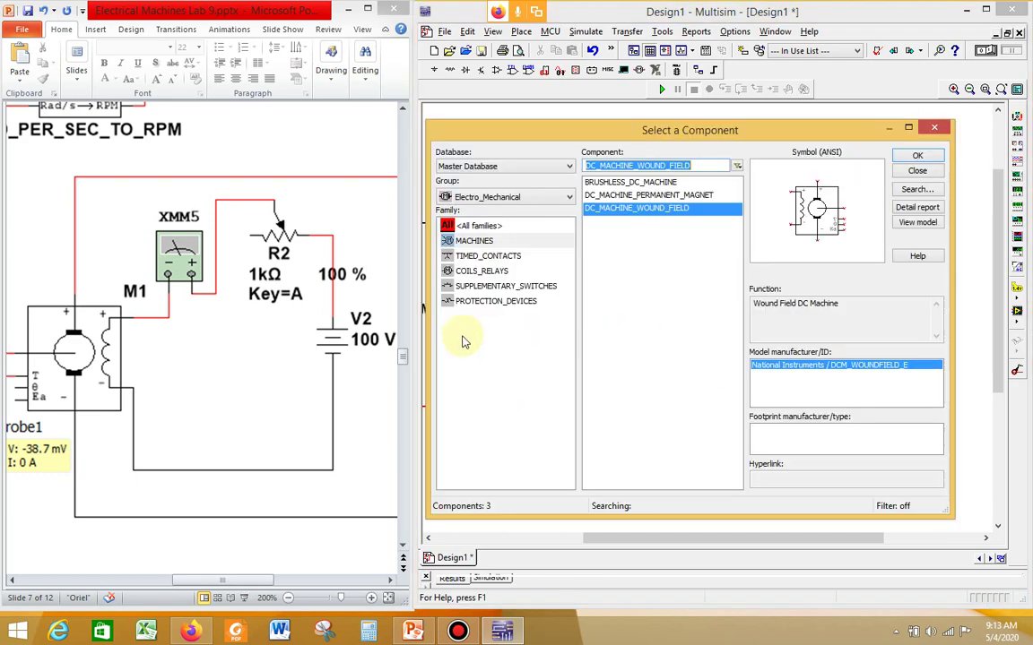
Place a DC_POWER source beside machine M1 and a GROUND symbol below it.
{"action": "left_click", "coordinate": [486, 201]}
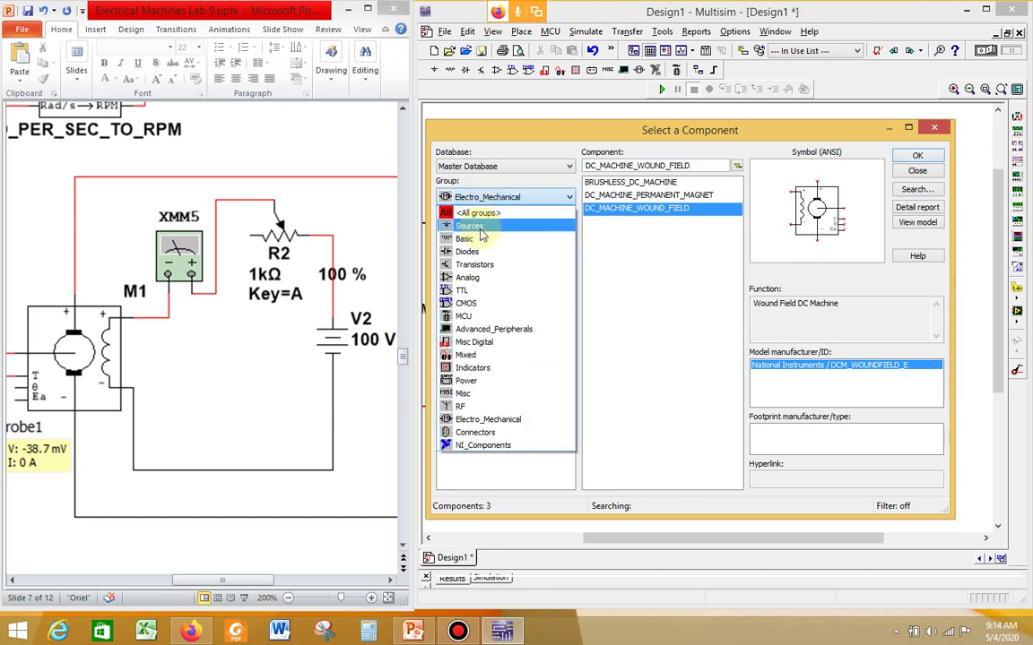
{"action": "left_click", "coordinate": [479, 227]}
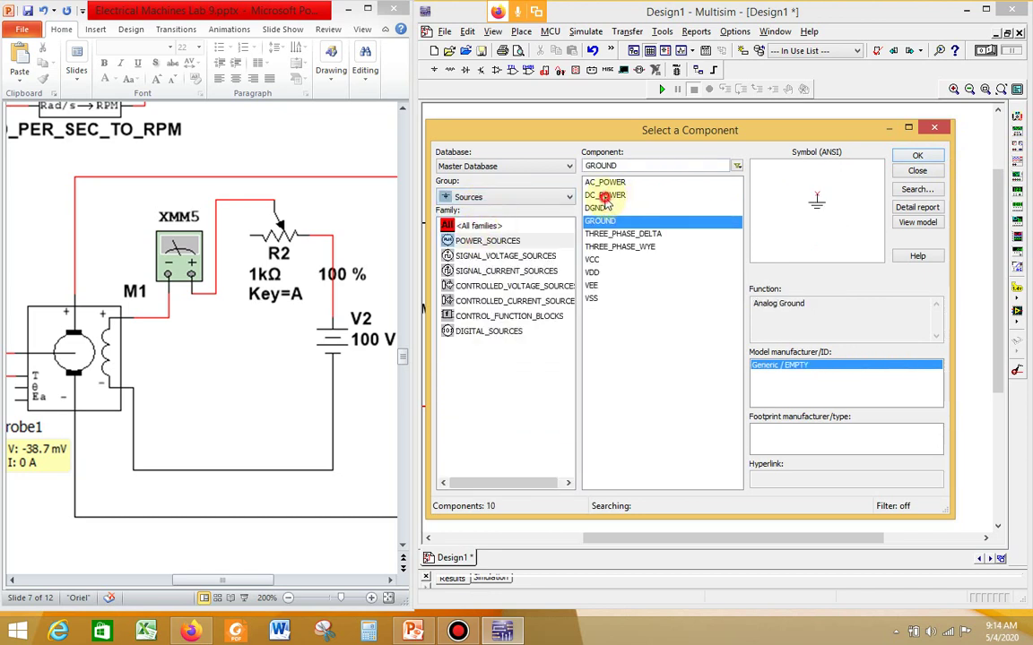
{"action": "left_click", "coordinate": [606, 197]}
{"action": "left_click", "coordinate": [918, 156]}
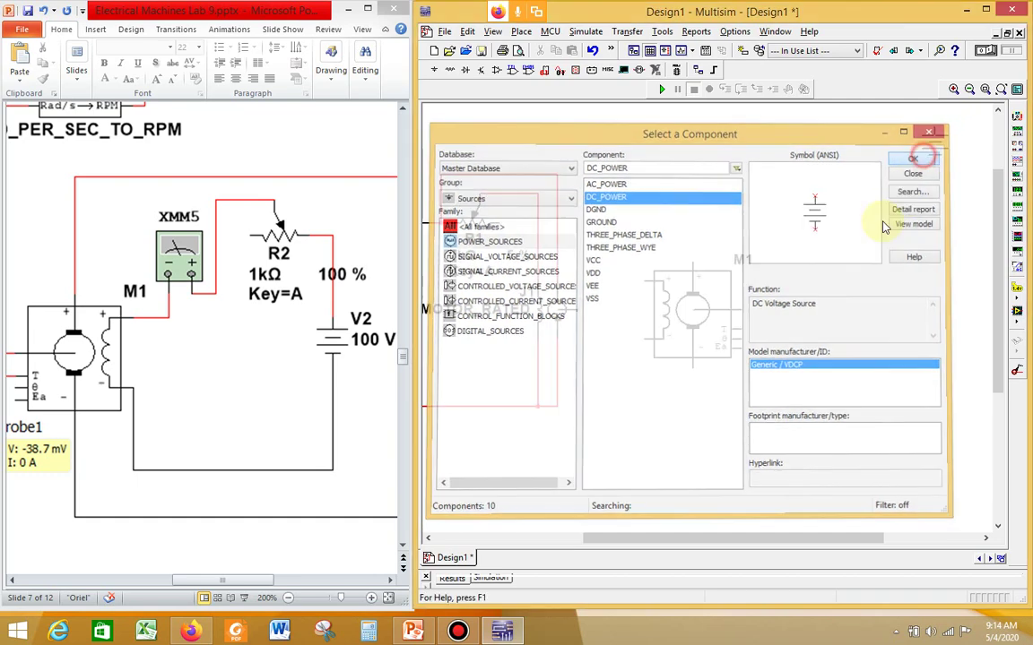
{"action": "key", "text": "Escape"}
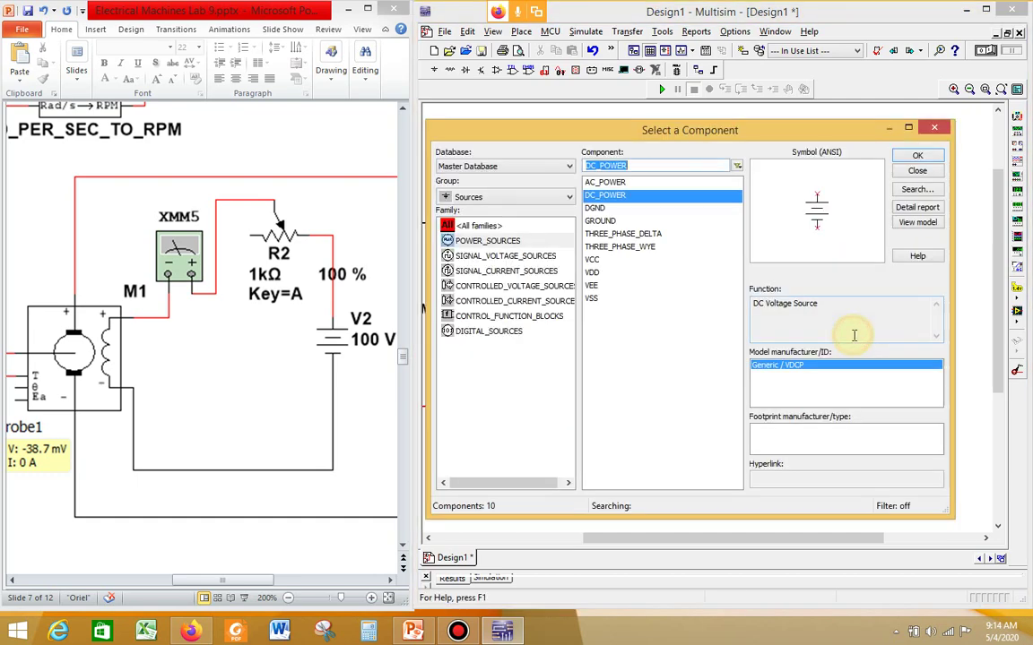
{"action": "left_click", "coordinate": [599, 221]}
{"action": "left_click", "coordinate": [917, 156]}
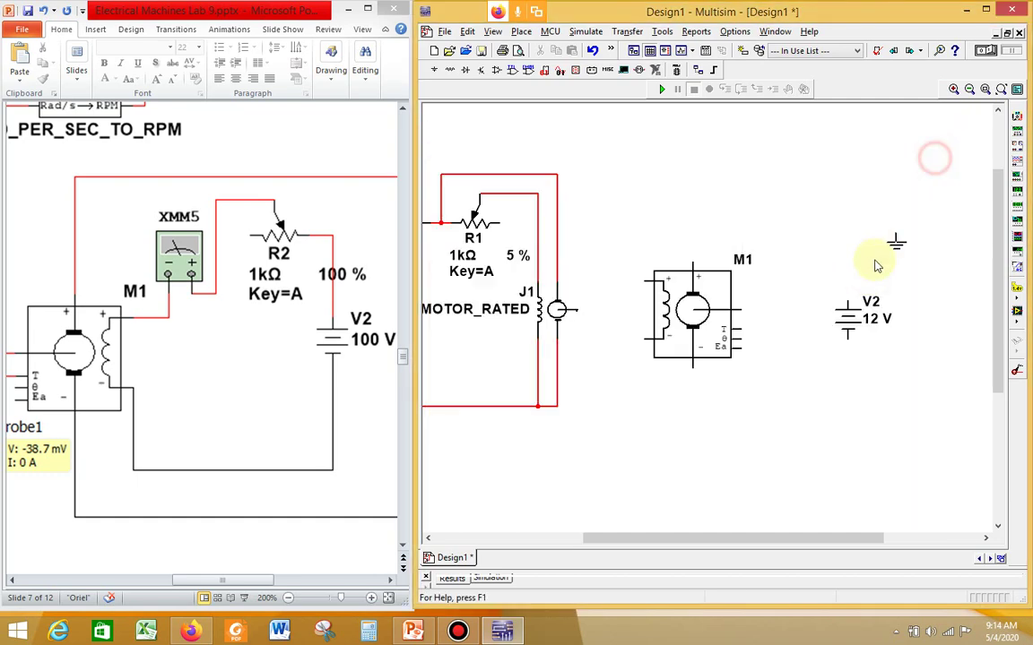
{"action": "left_click", "coordinate": [848, 426]}
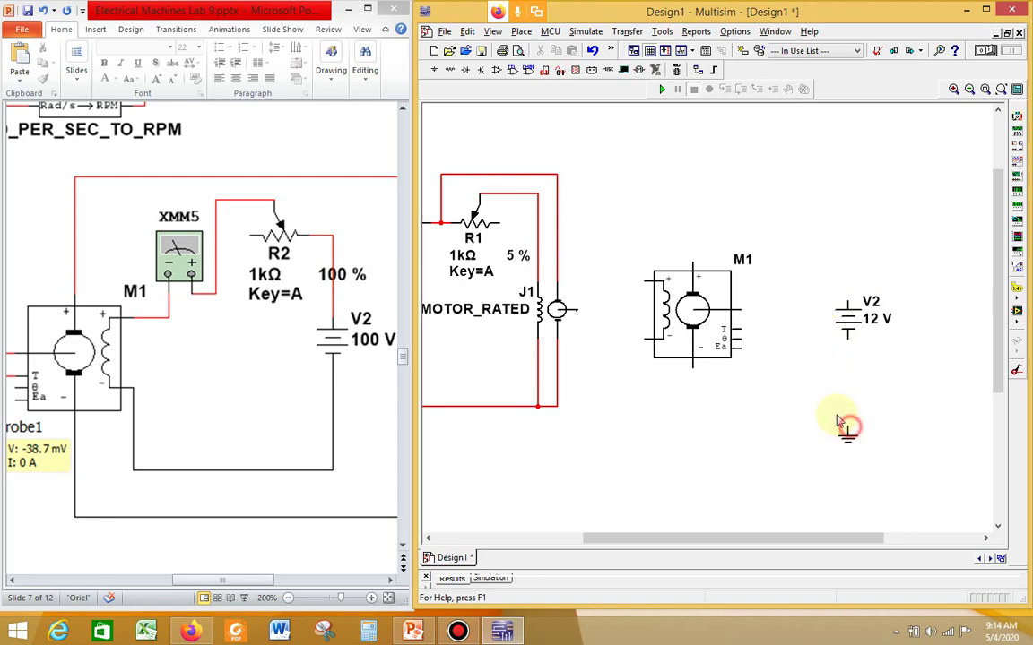
Place a 1k potentiometer from the Basic group between machine M1 and source V2, slightly above them.
{"action": "left_click", "coordinate": [516, 199]}
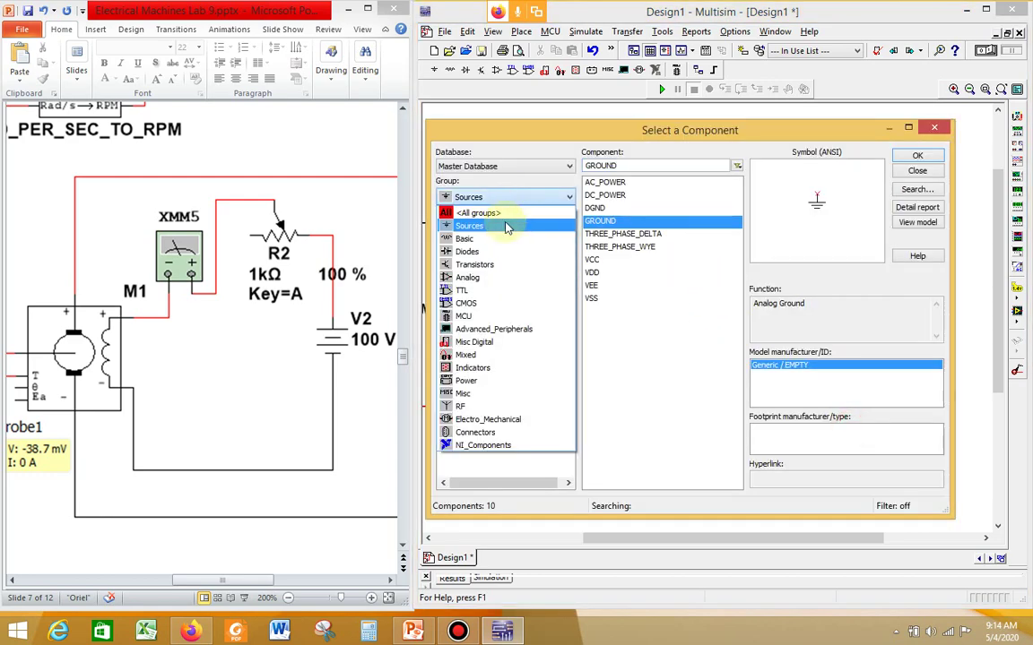
{"action": "left_click", "coordinate": [503, 239]}
{"action": "left_click", "coordinate": [485, 466]}
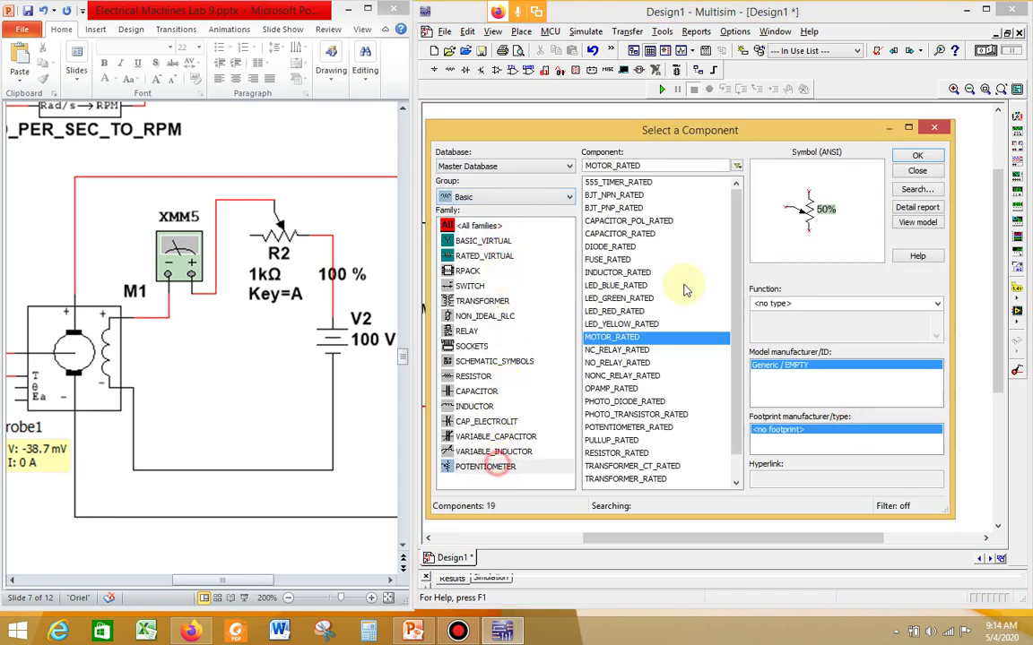
{"action": "left_click", "coordinate": [937, 156]}
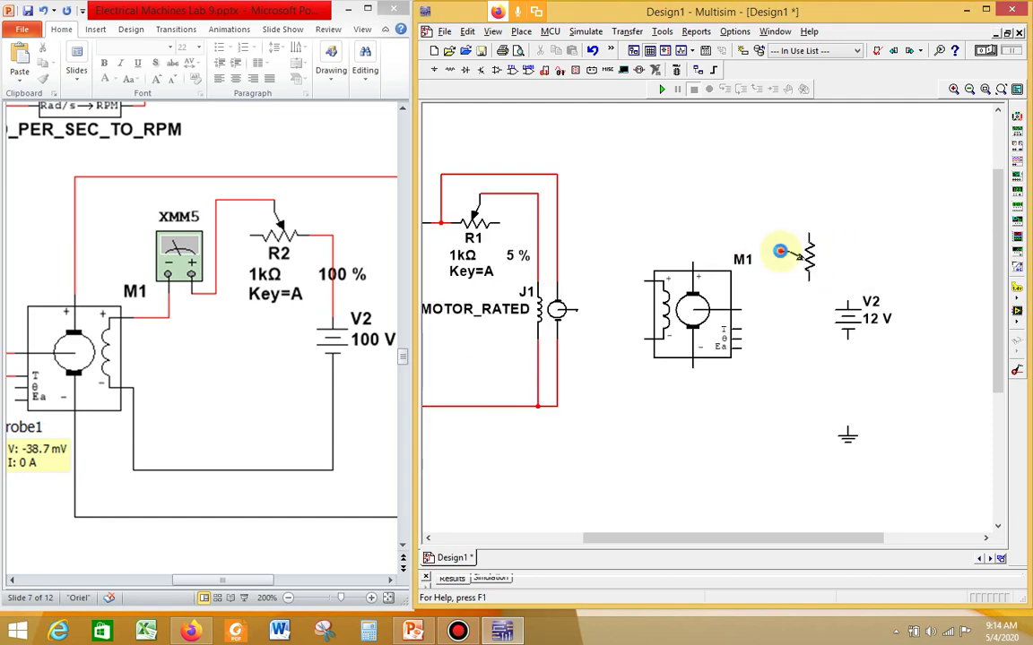
{"action": "left_click", "coordinate": [789, 255]}
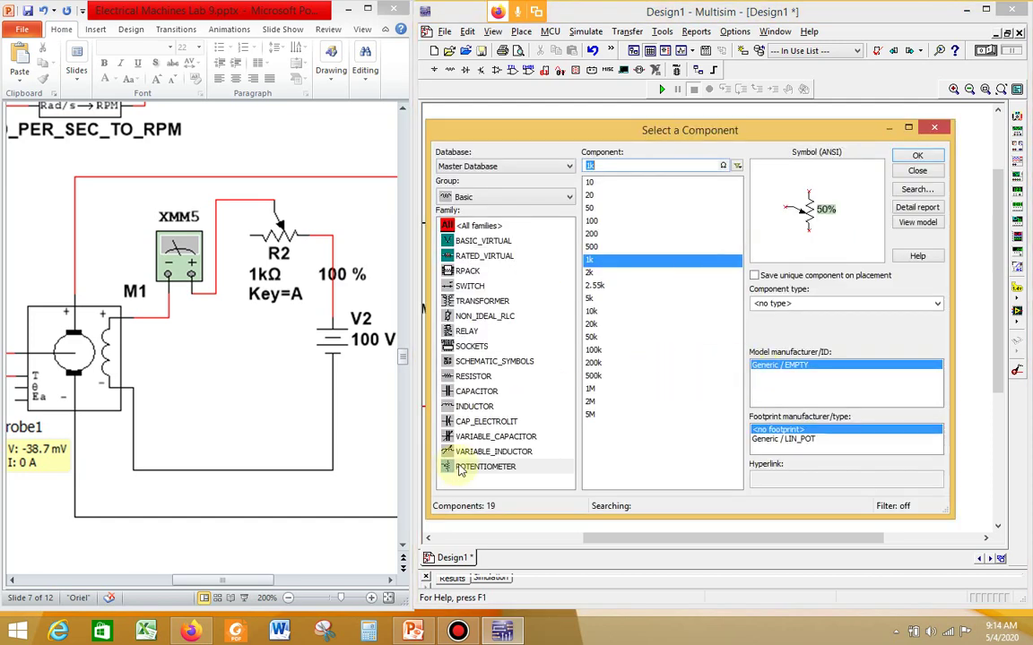
Place a LAMP_VIRTUAL from the VIRTUAL_LAMP family beside source V2.
{"action": "left_click", "coordinate": [362, 488]}
{"action": "mouse_move", "coordinate": [256, 587]}
{"action": "left_mouse_down"}
{"action": "mouse_move", "coordinate": [300, 589]}
{"action": "mouse_move", "coordinate": [252, 587]}
{"action": "left_mouse_up"}
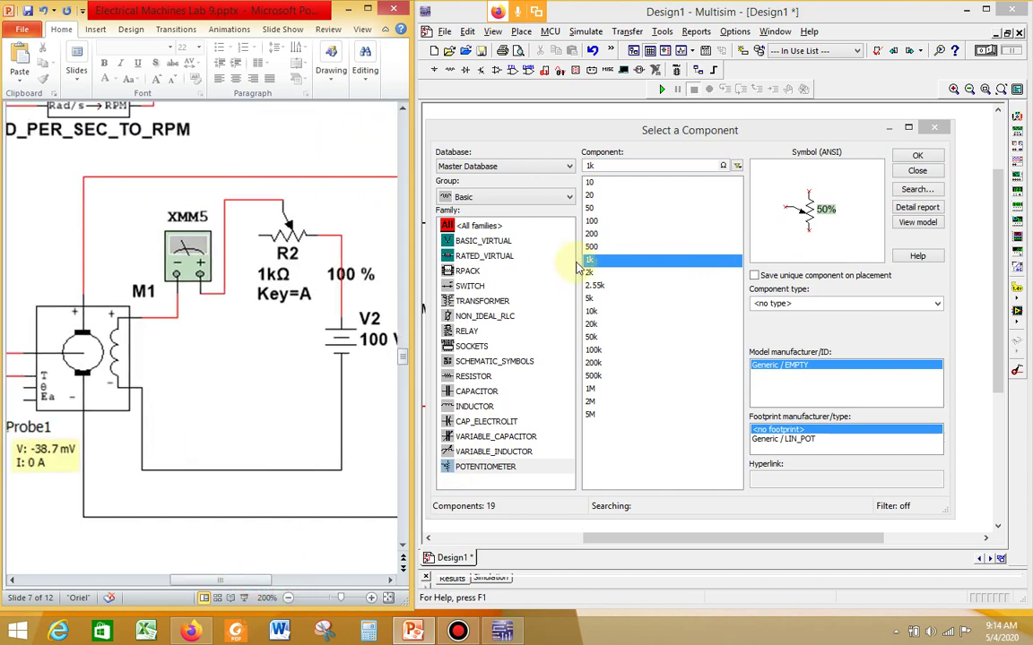
{"action": "left_click", "coordinate": [487, 241]}
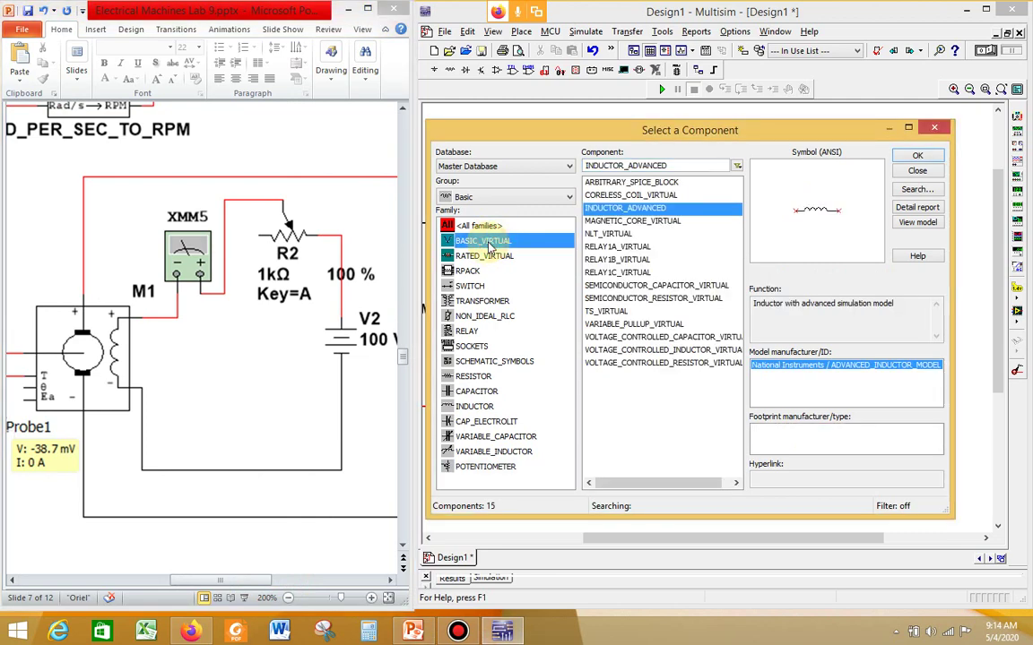
{"action": "left_click", "coordinate": [488, 257]}
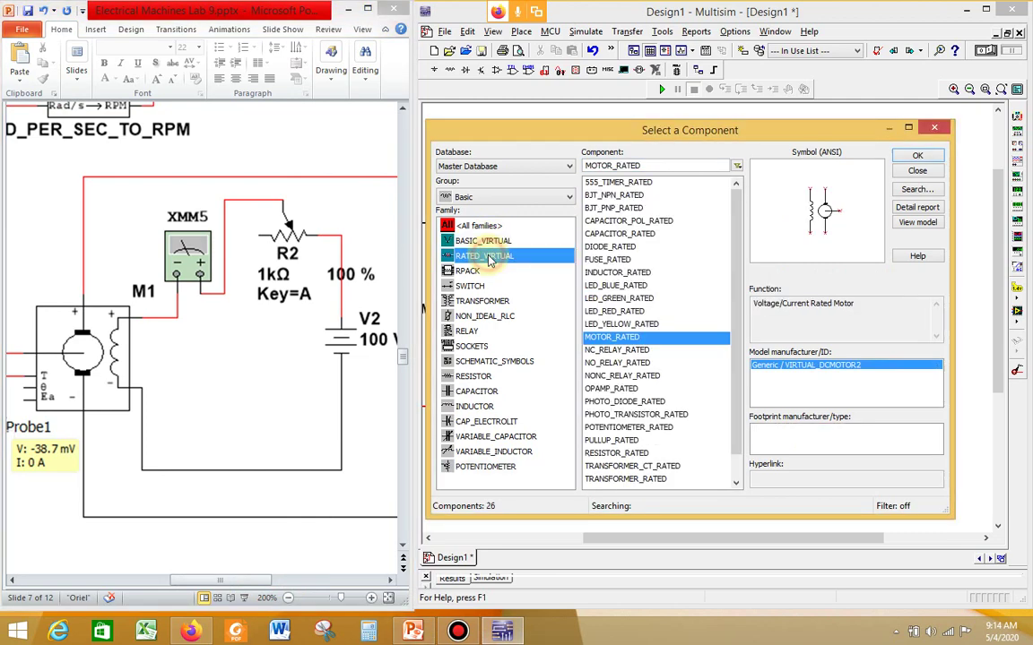
{"action": "left_click", "coordinate": [514, 198]}
{"action": "left_click", "coordinate": [513, 206]}
{"action": "scroll", "coordinate": [527, 303], "scroll_direction": "down", "scroll_amount": 10}
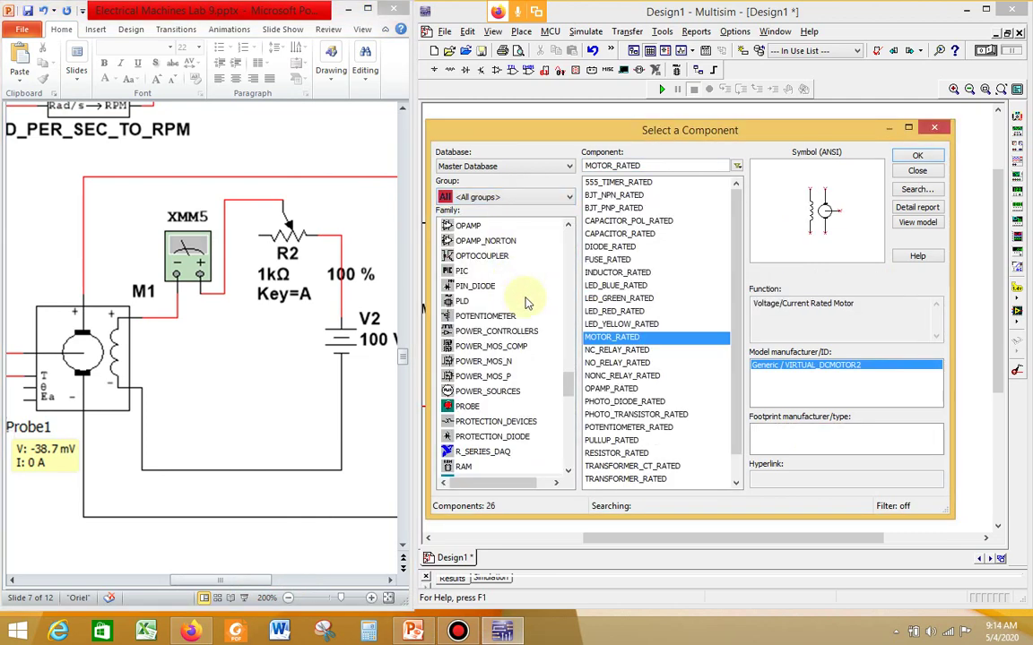
{"action": "left_click_drag", "start_coordinate": [567, 386], "coordinate": [562, 475]}
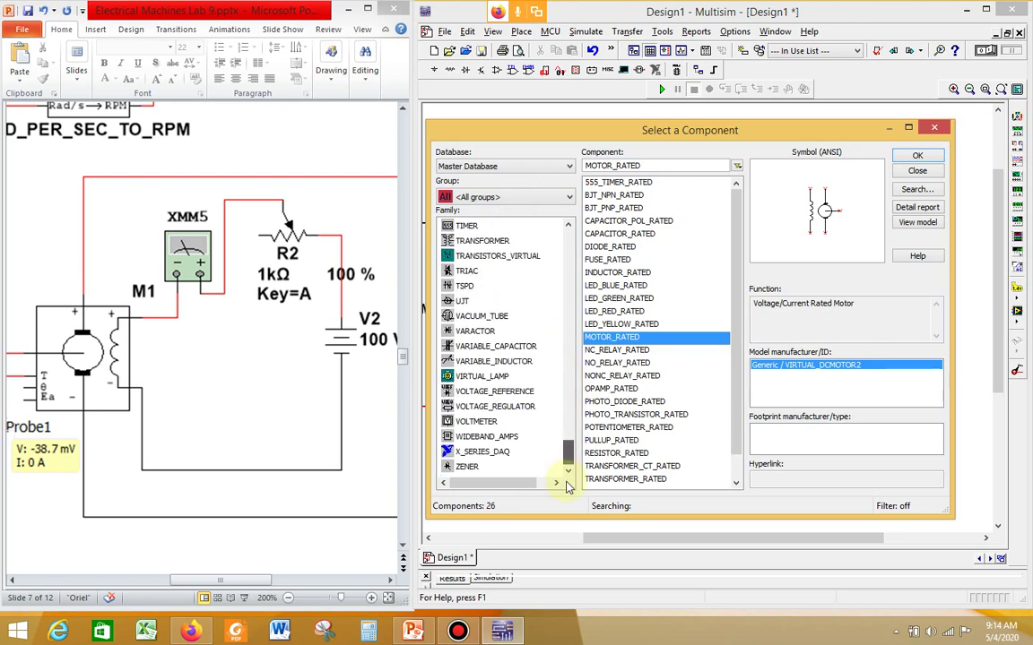
{"action": "left_click", "coordinate": [489, 377]}
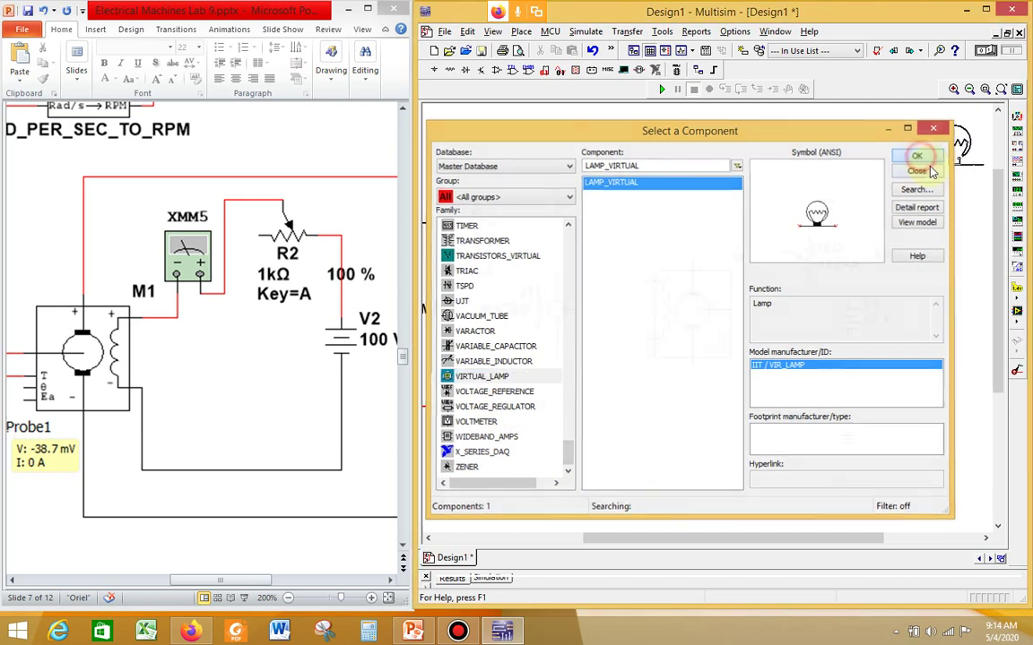
{"action": "left_click", "coordinate": [917, 158]}
{"action": "left_click", "coordinate": [930, 334]}
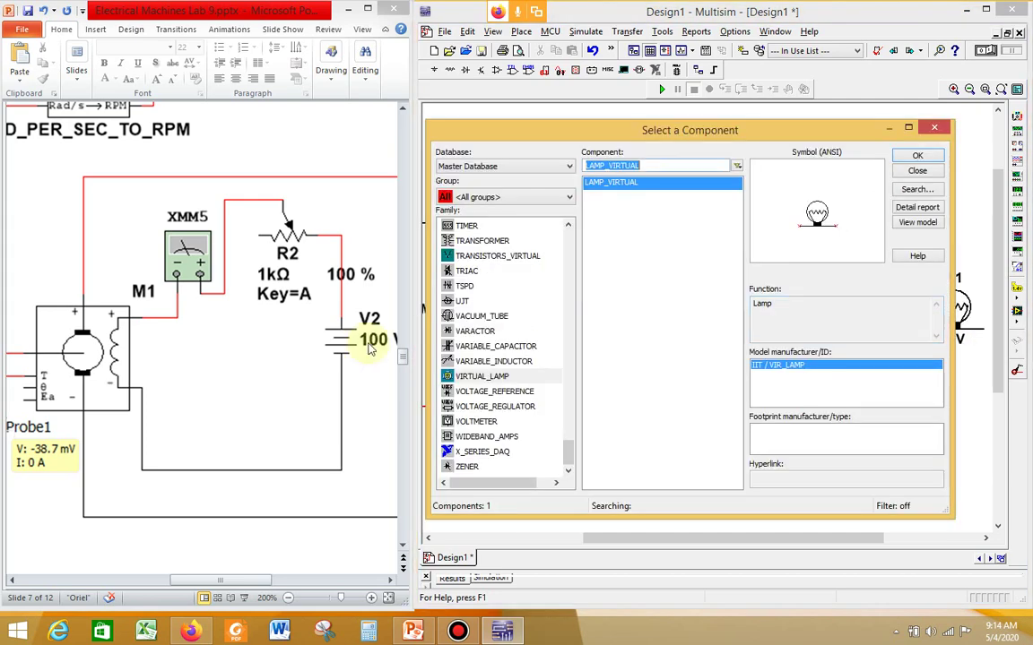
Examine the slide's generator load branch with XMM4, XMM6, switch S1 and lamp X1, and close the component browser.
{"action": "left_click", "coordinate": [362, 439]}
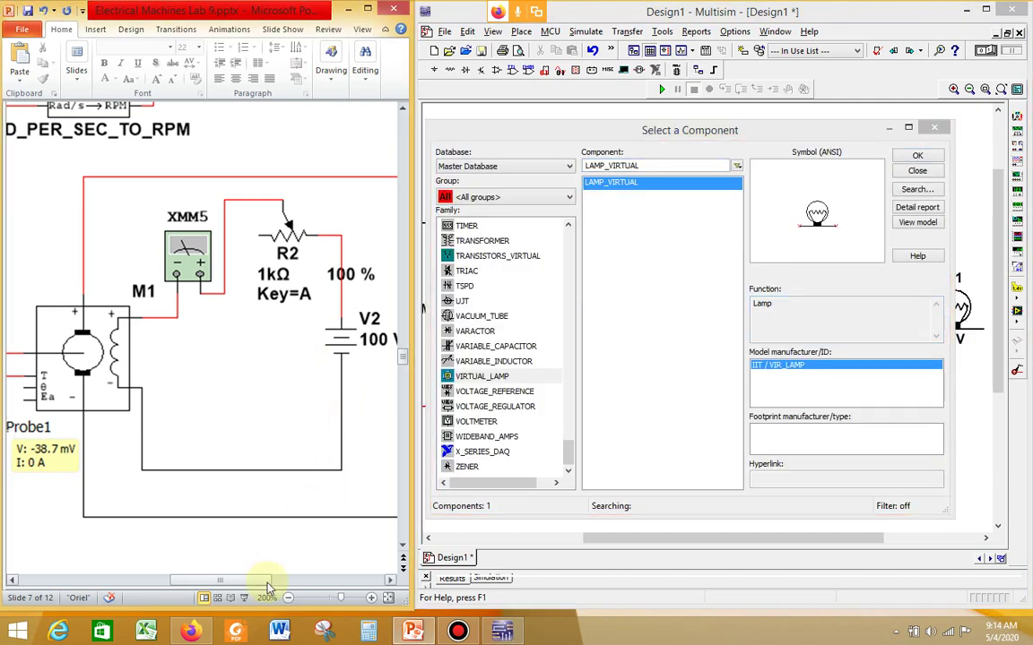
{"action": "left_click_drag", "start_coordinate": [267, 581], "coordinate": [336, 583]}
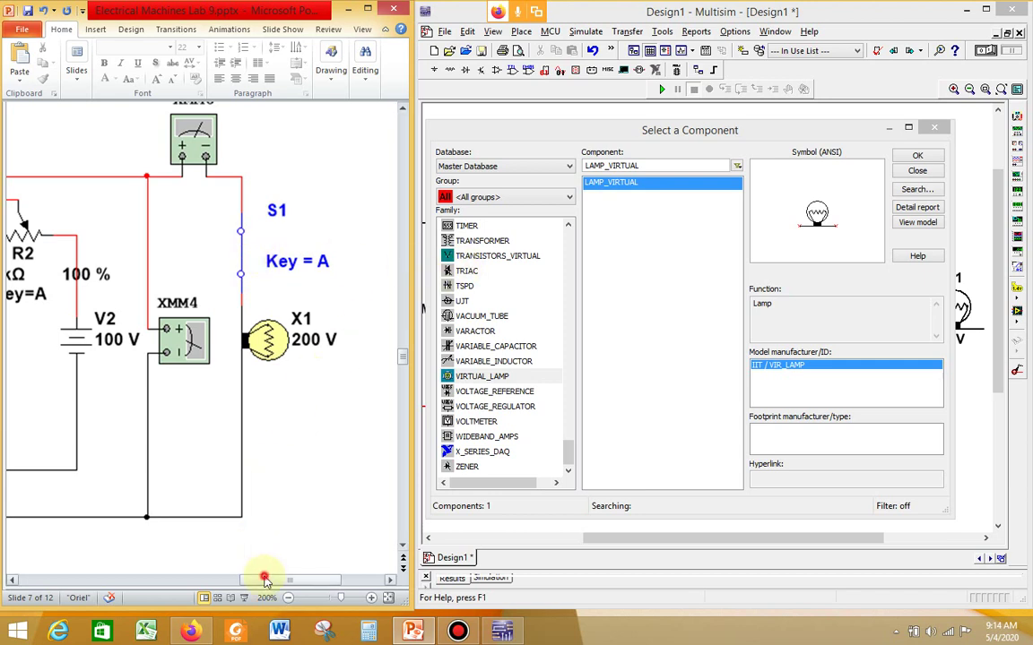
{"action": "left_click_drag", "start_coordinate": [264, 578], "coordinate": [188, 581]}
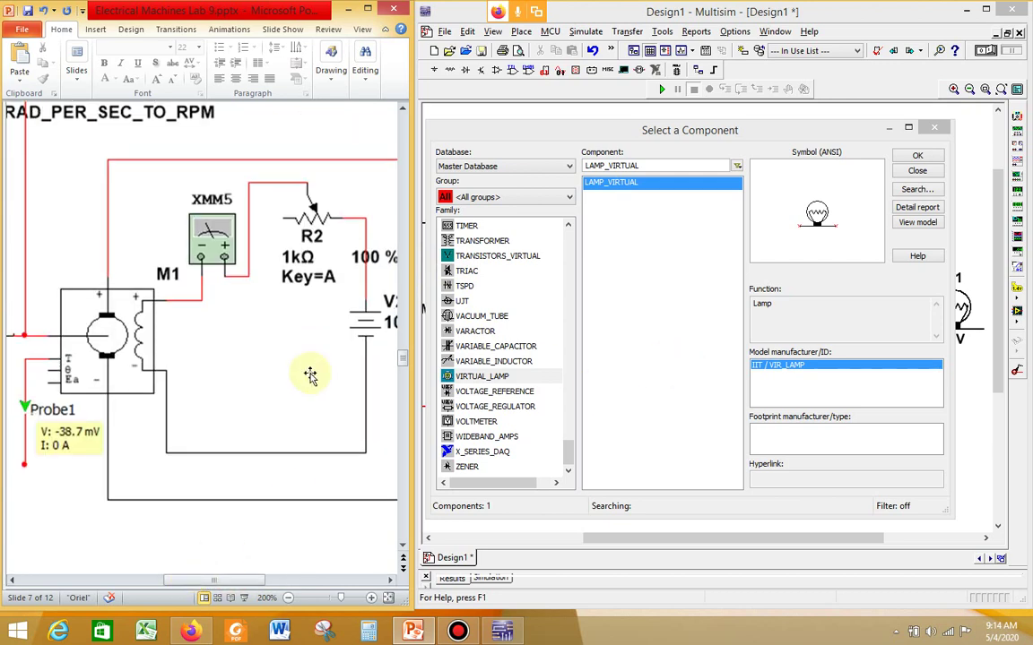
{"action": "scroll", "coordinate": [310, 375], "scroll_direction": "down", "scroll_amount": 5}
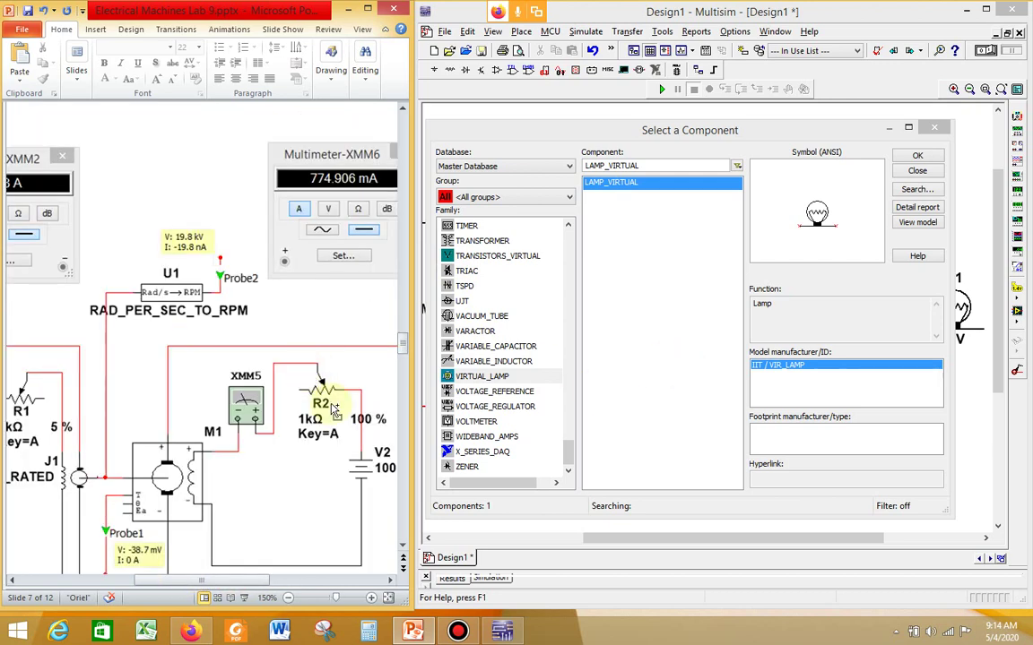
{"action": "scroll", "coordinate": [357, 475], "scroll_direction": "down", "scroll_amount": 3}
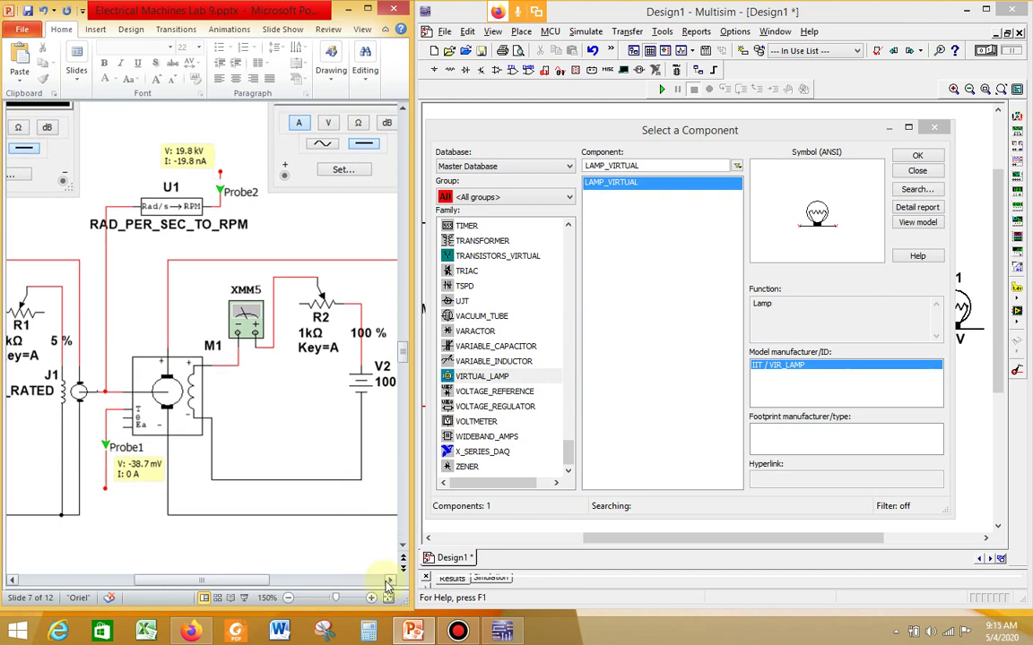
{"action": "left_click", "coordinate": [390, 581]}
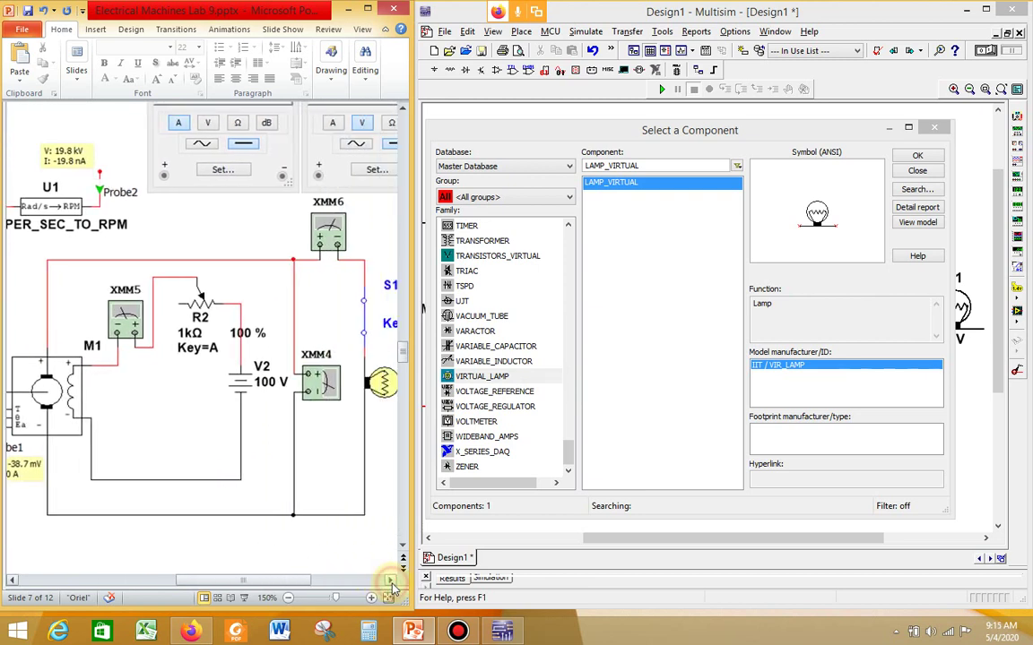
{"action": "left_click", "coordinate": [918, 155]}
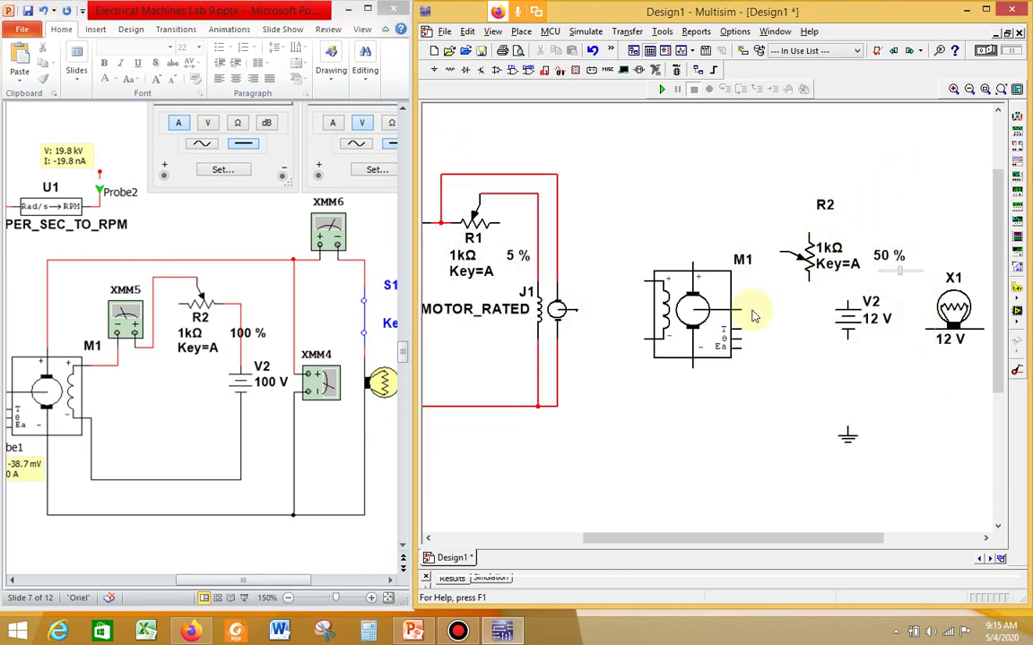
Flip machine M1 horizontally and move it closer to motor J1, level with its shaft.
{"action": "right_click", "coordinate": [699, 318]}
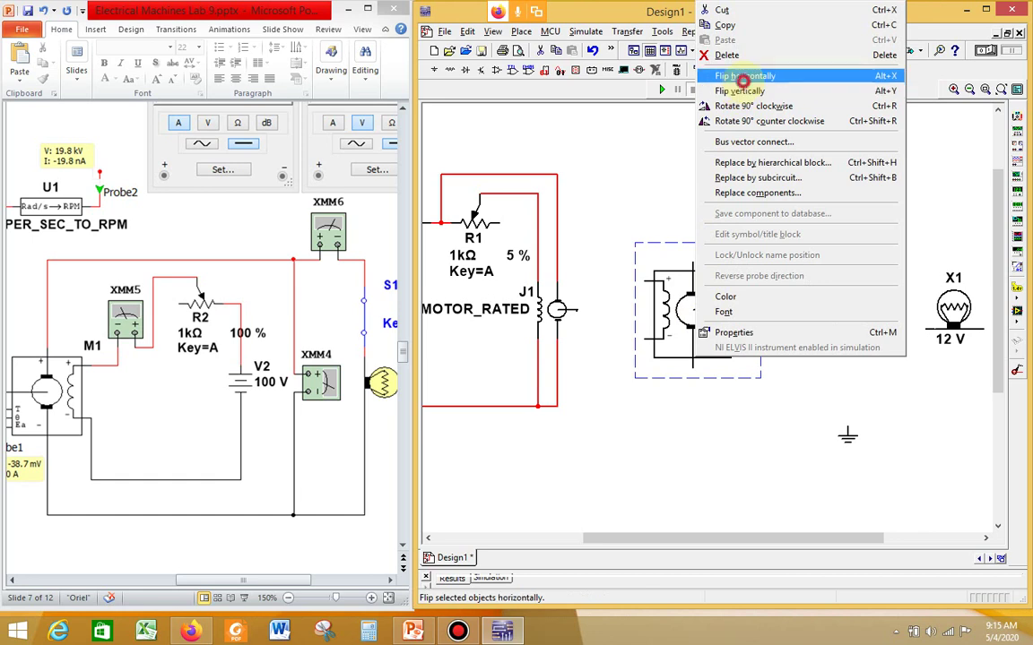
{"action": "left_click", "coordinate": [744, 76]}
{"action": "left_click_drag", "start_coordinate": [693, 308], "coordinate": [649, 313]}
{"action": "left_click", "coordinate": [585, 253]}
Wire machine M1's shaft terminal to motor J1's shaft and move potentiometer R2 closer to M1.
{"action": "left_click", "coordinate": [606, 309]}
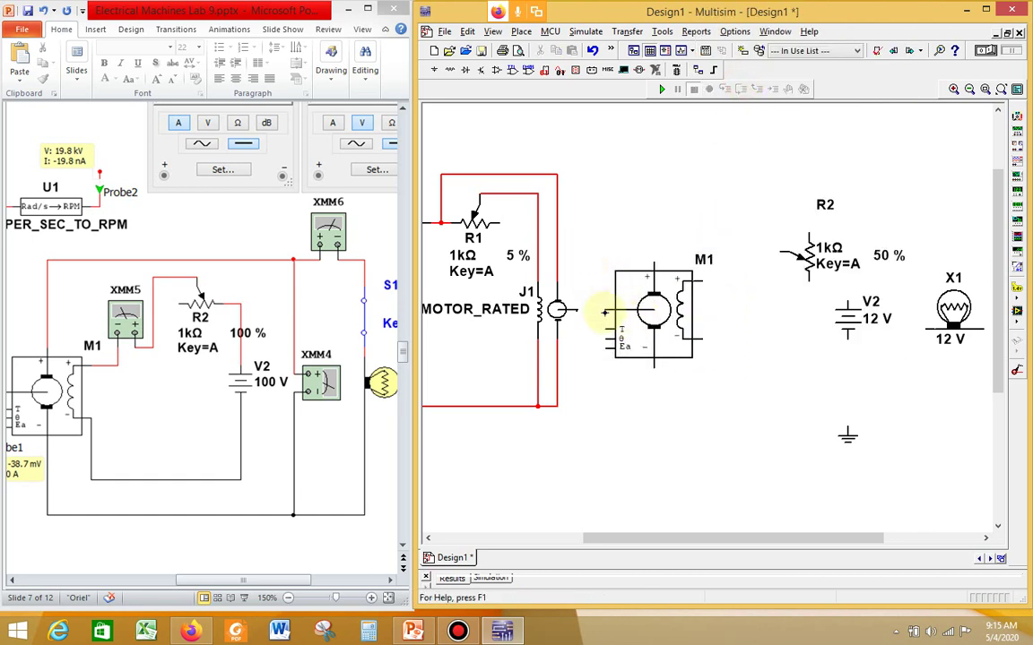
{"action": "left_click", "coordinate": [583, 309]}
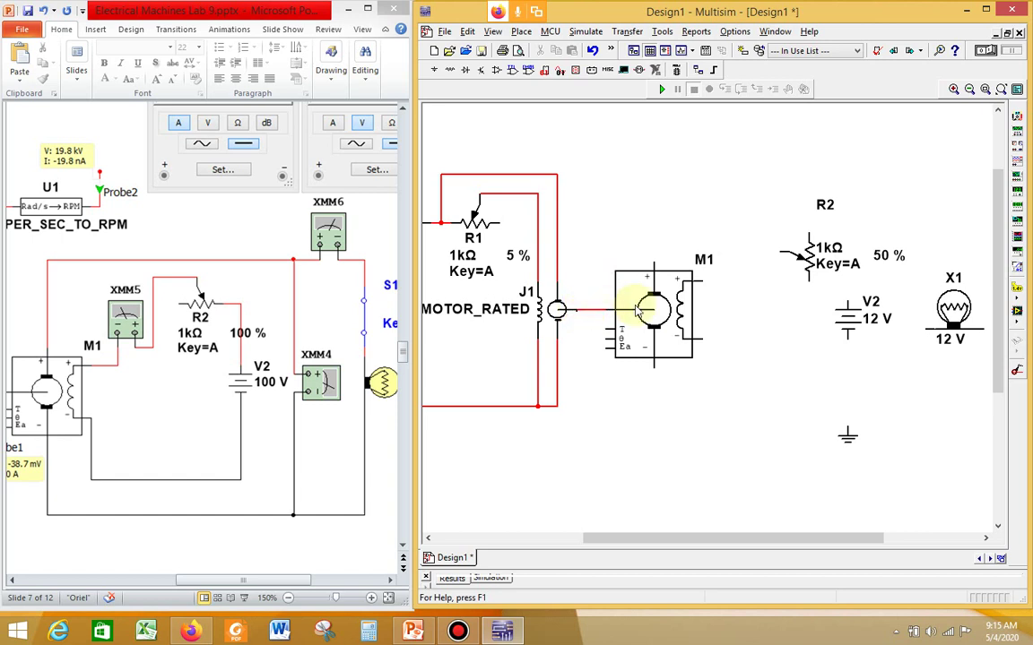
{"action": "left_click", "coordinate": [810, 260]}
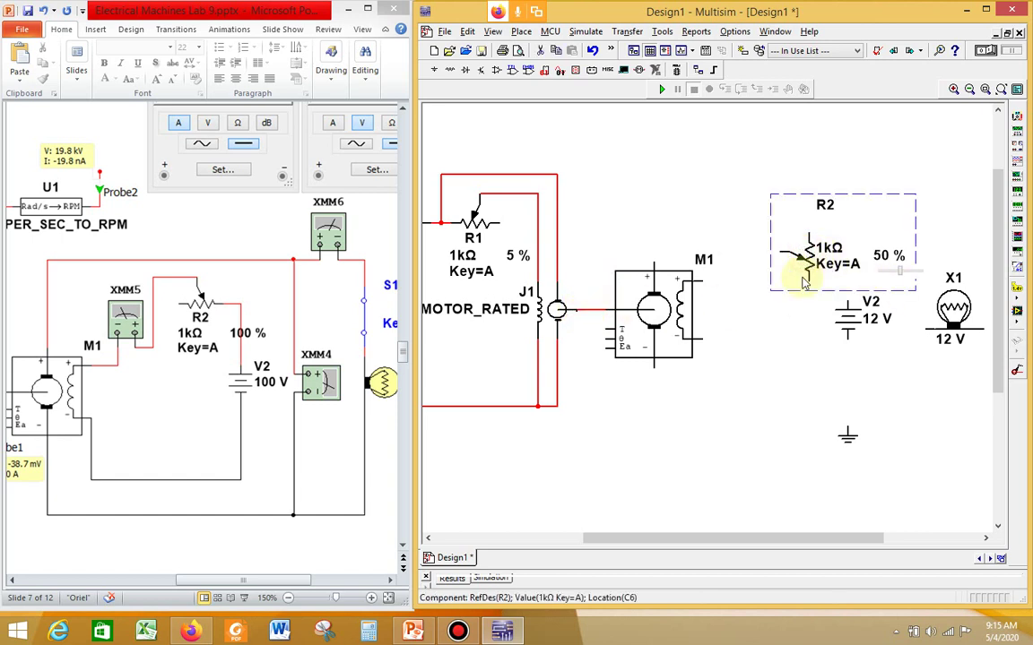
{"action": "left_click", "coordinate": [779, 318]}
{"action": "left_click_drag", "start_coordinate": [811, 260], "coordinate": [782, 258]}
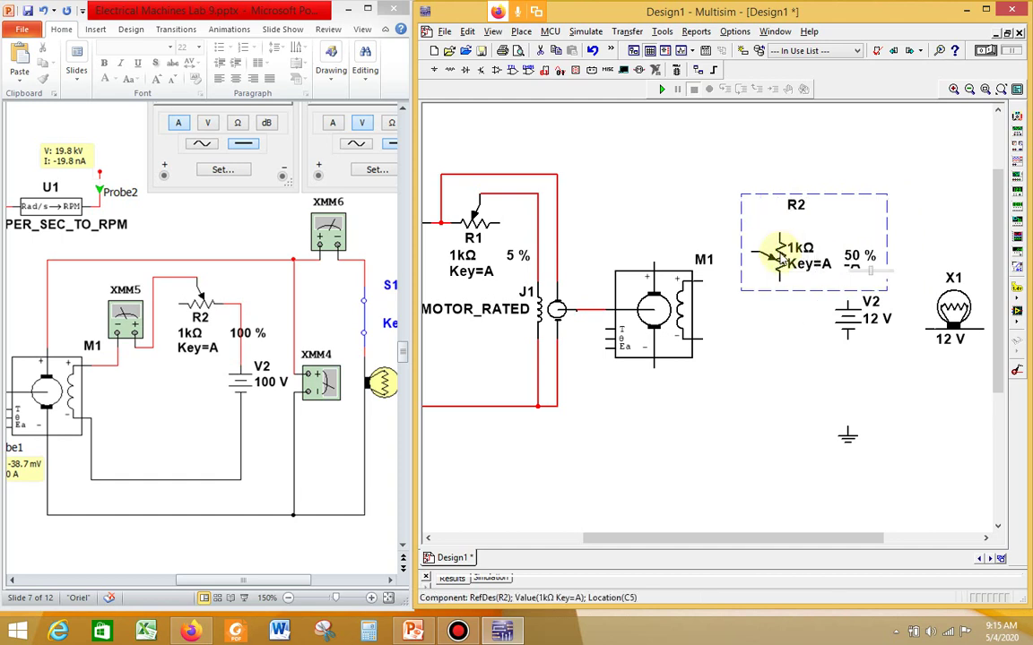
Place a multimeter above machine M1 and rotate potentiometer R2 90° clockwise.
{"action": "left_click", "coordinate": [1017, 117]}
{"action": "left_click", "coordinate": [678, 220]}
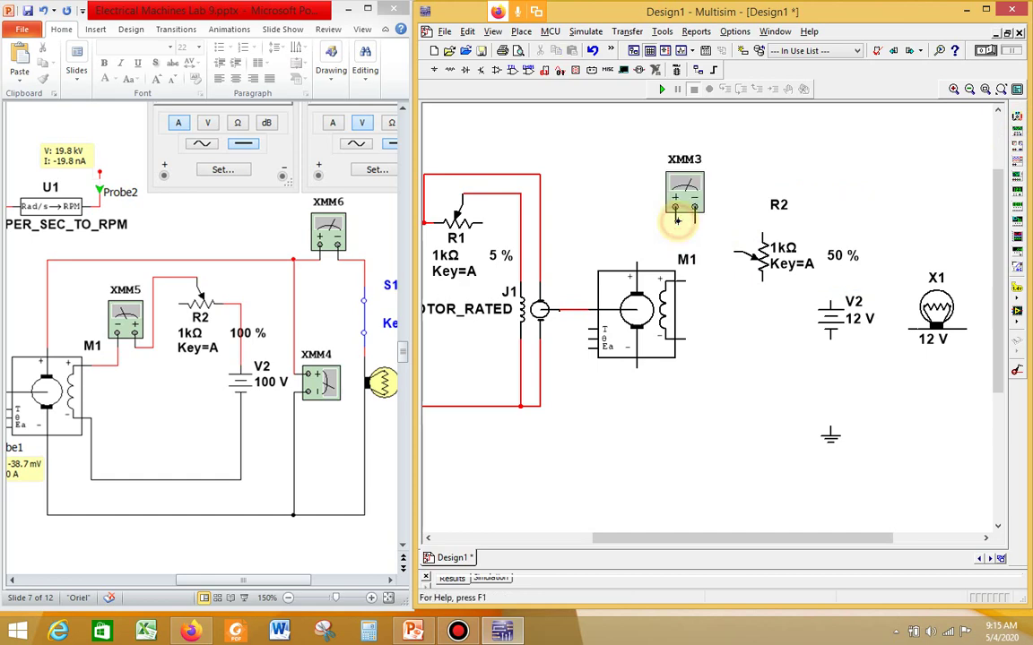
{"action": "left_click", "coordinate": [772, 250]}
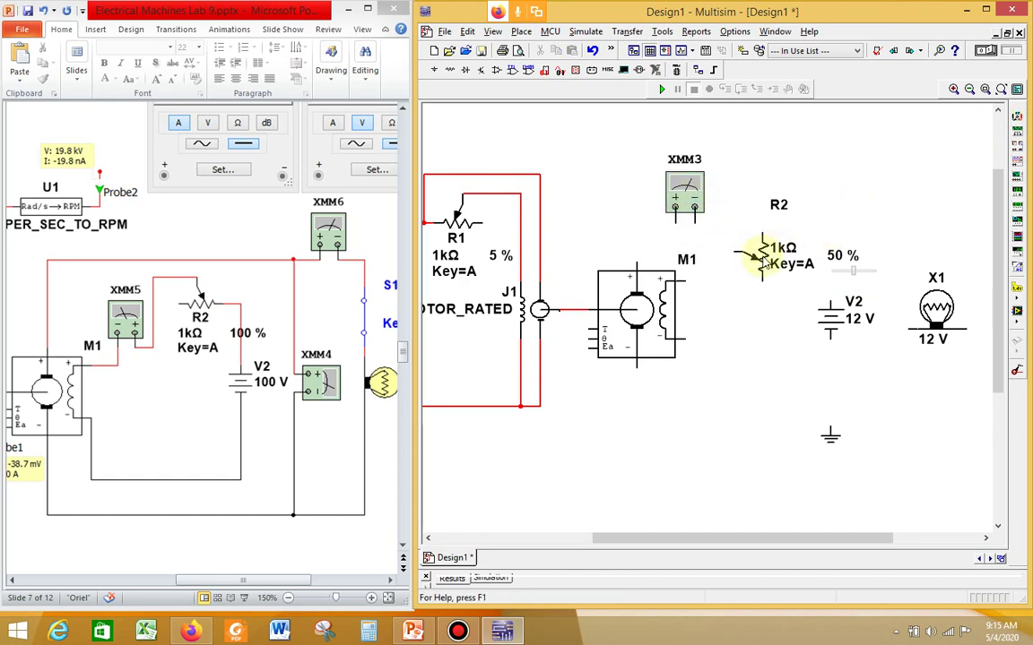
{"action": "right_click", "coordinate": [763, 258]}
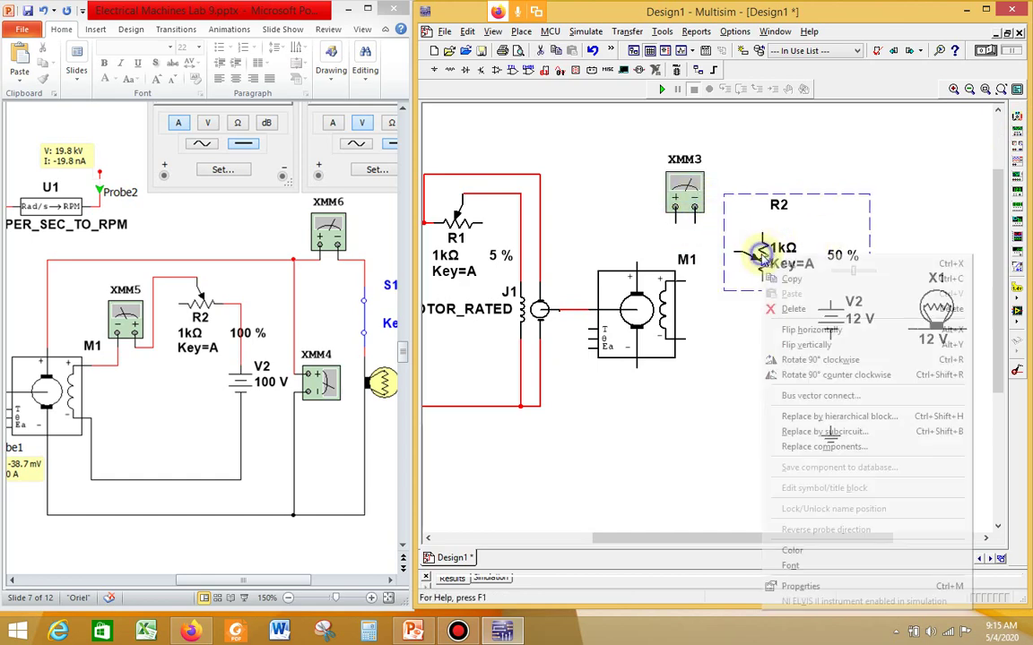
{"action": "left_click", "coordinate": [820, 362]}
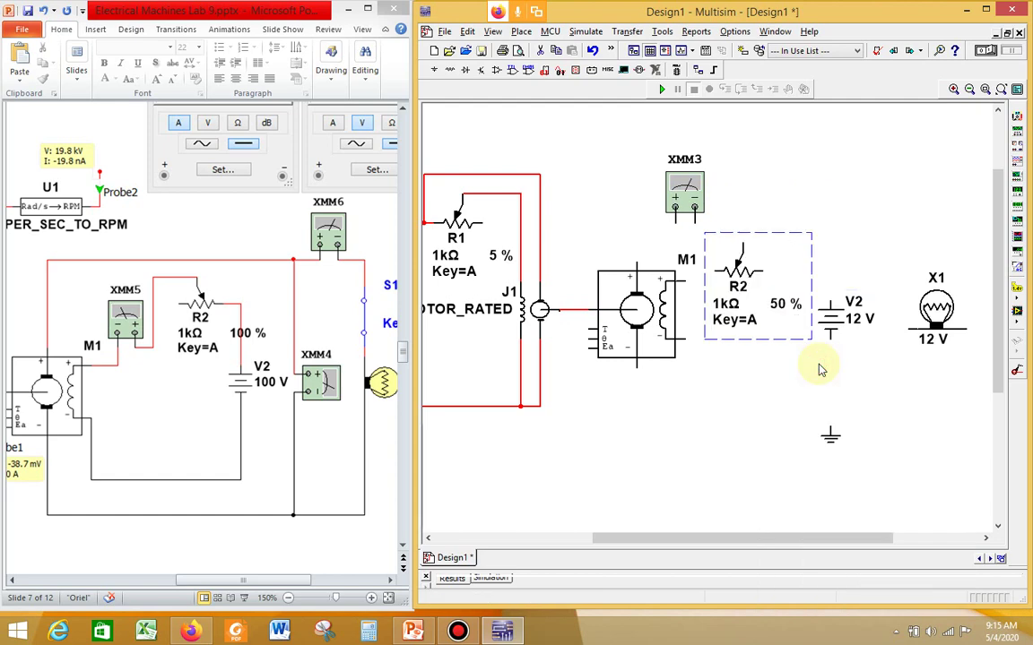
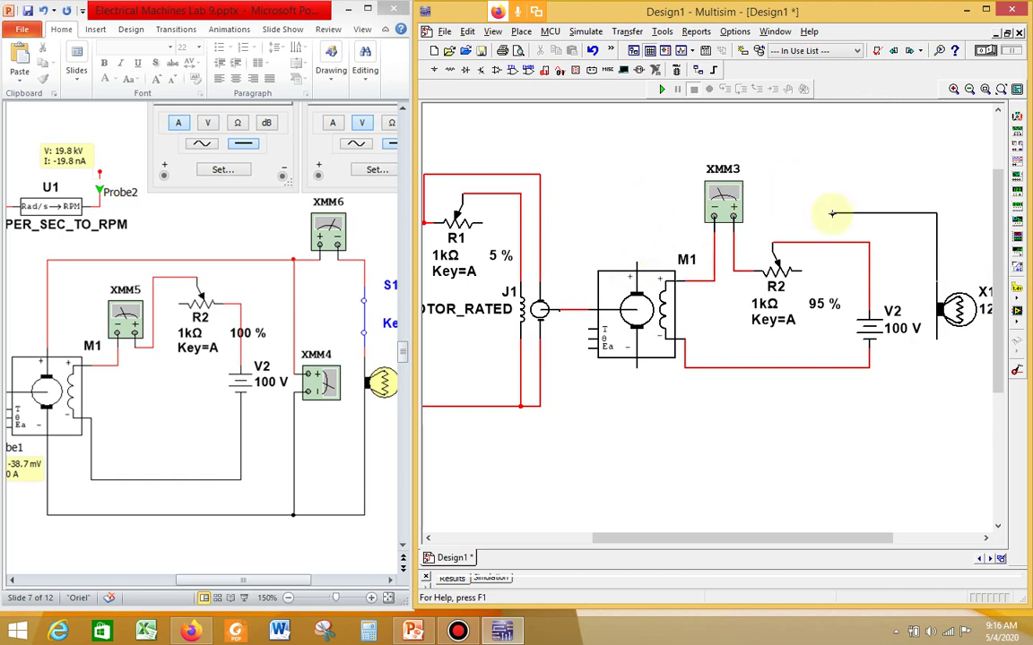
Cancel the unfinished lamp wire and place another multimeter above the gap between potentiometer R2 and lamp X1.
{"action": "right_click", "coordinate": [832, 214]}
{"action": "left_click", "coordinate": [1016, 116]}
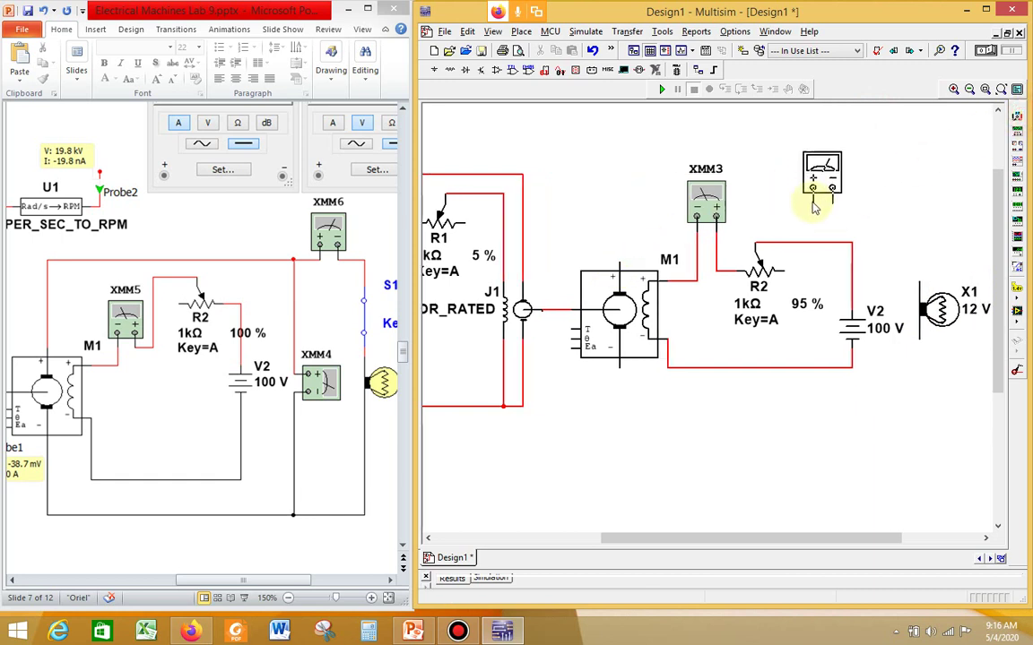
{"action": "left_click", "coordinate": [814, 204]}
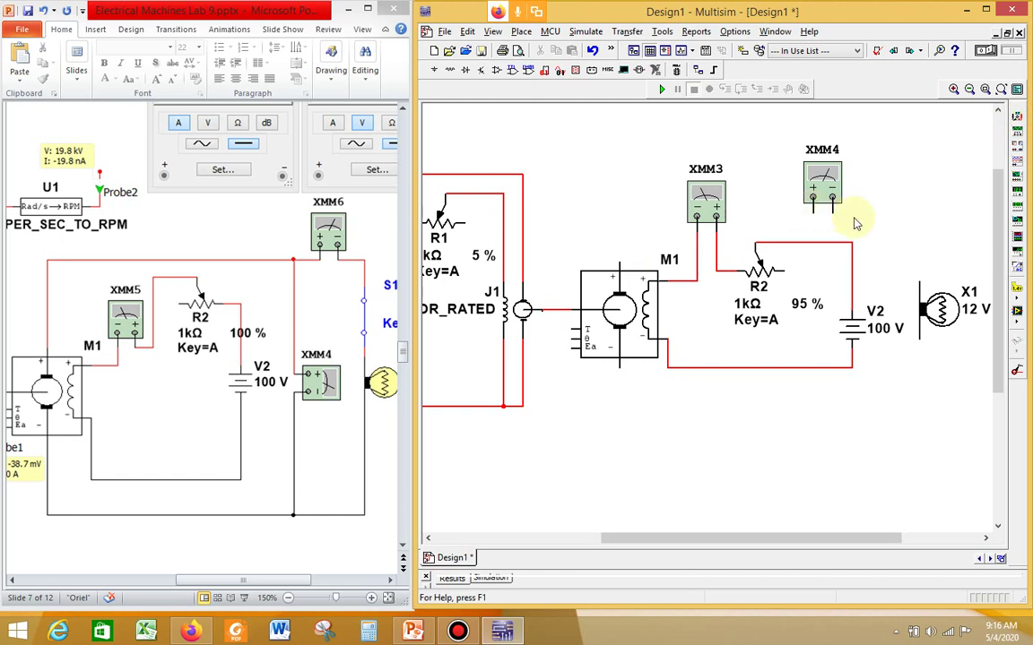
{"action": "left_click", "coordinate": [834, 210]}
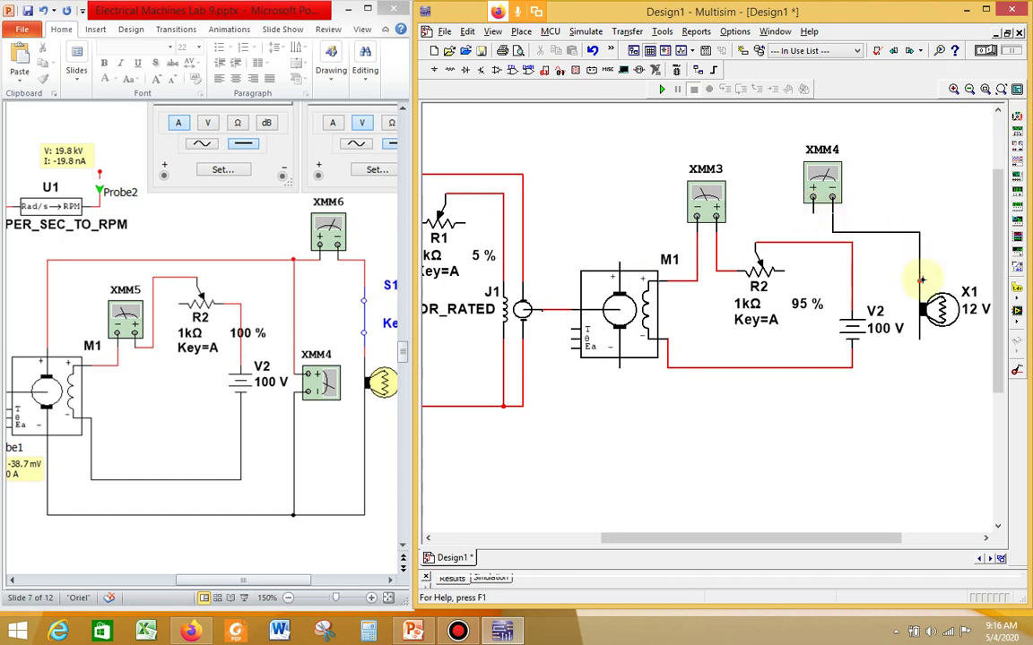
{"action": "right_click", "coordinate": [919, 238]}
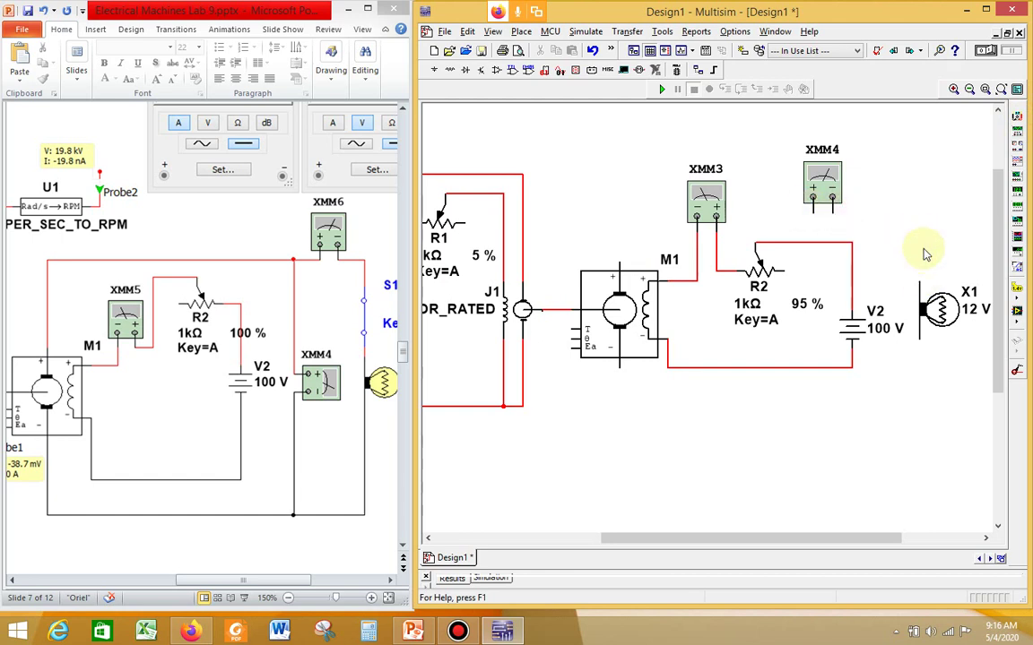
Shift source V2 closer to R2, route its return wire slightly below M1's field terminal, and move lamp X1 farther from V2.
{"action": "left_click_drag", "start_coordinate": [866, 306], "coordinate": [857, 297]}
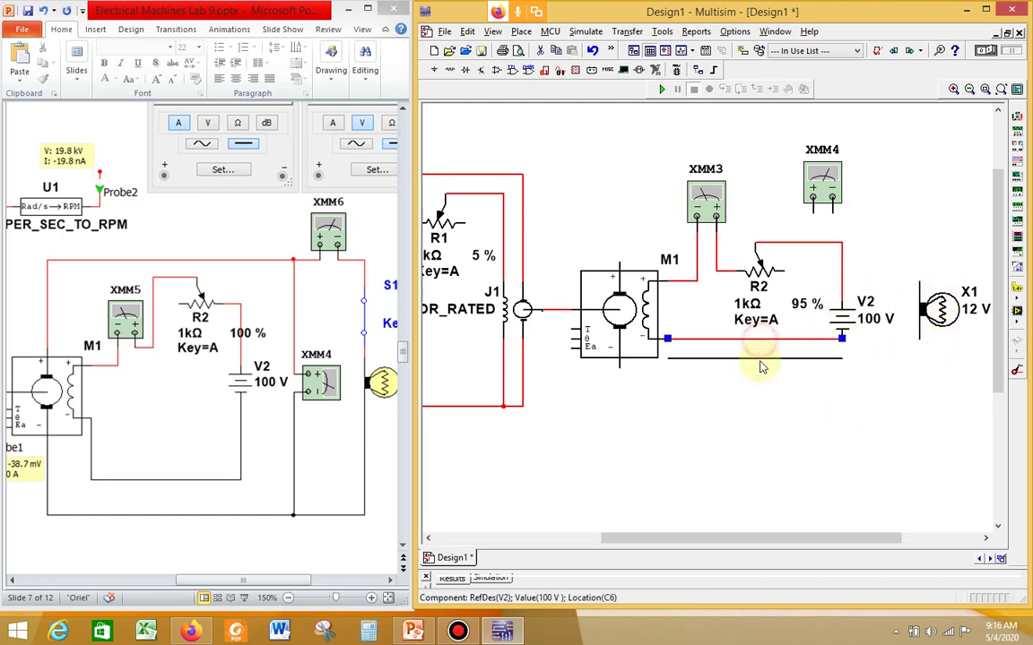
{"action": "left_click_drag", "start_coordinate": [728, 340], "coordinate": [728, 358]}
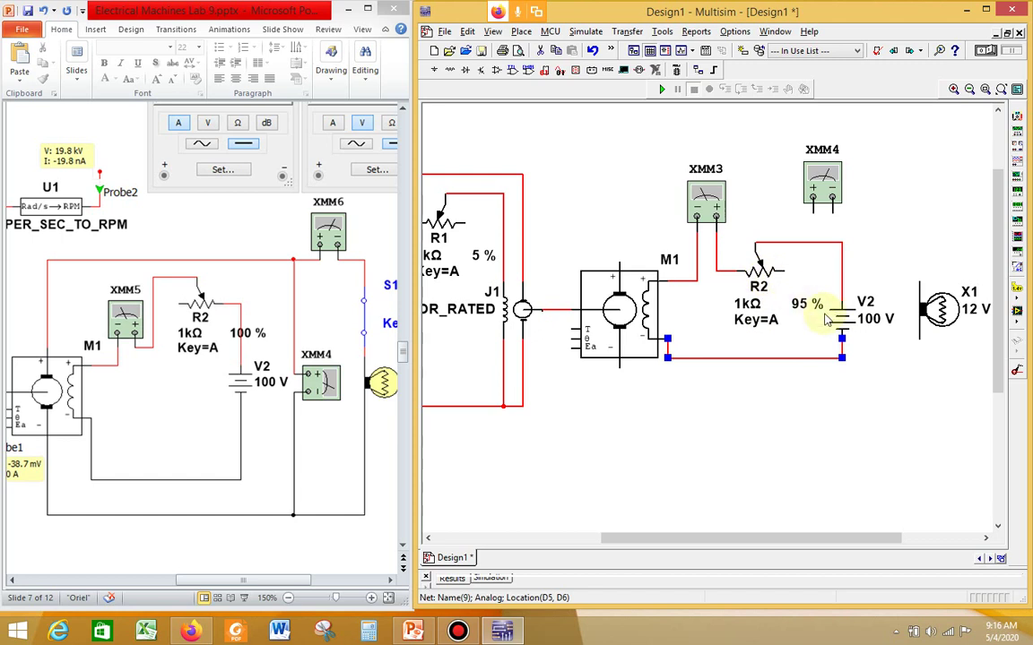
{"action": "left_click", "coordinate": [948, 392]}
{"action": "left_click_drag", "start_coordinate": [937, 325], "coordinate": [956, 321]}
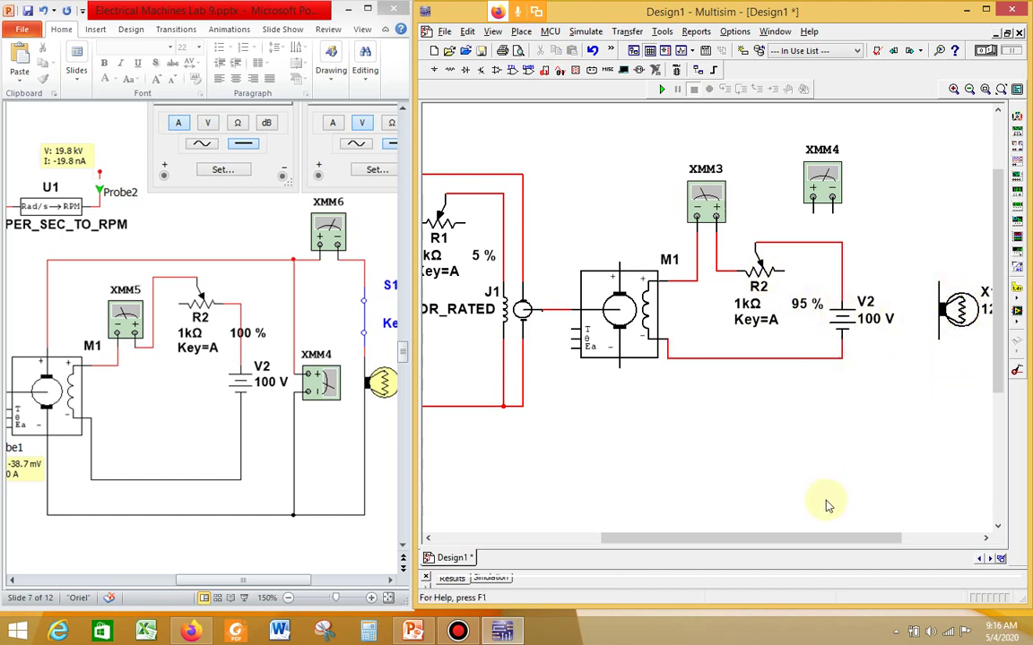
{"action": "left_click_drag", "start_coordinate": [830, 537], "coordinate": [897, 551]}
{"action": "left_click_drag", "start_coordinate": [847, 309], "coordinate": [894, 308]}
{"action": "left_click", "coordinate": [827, 245]}
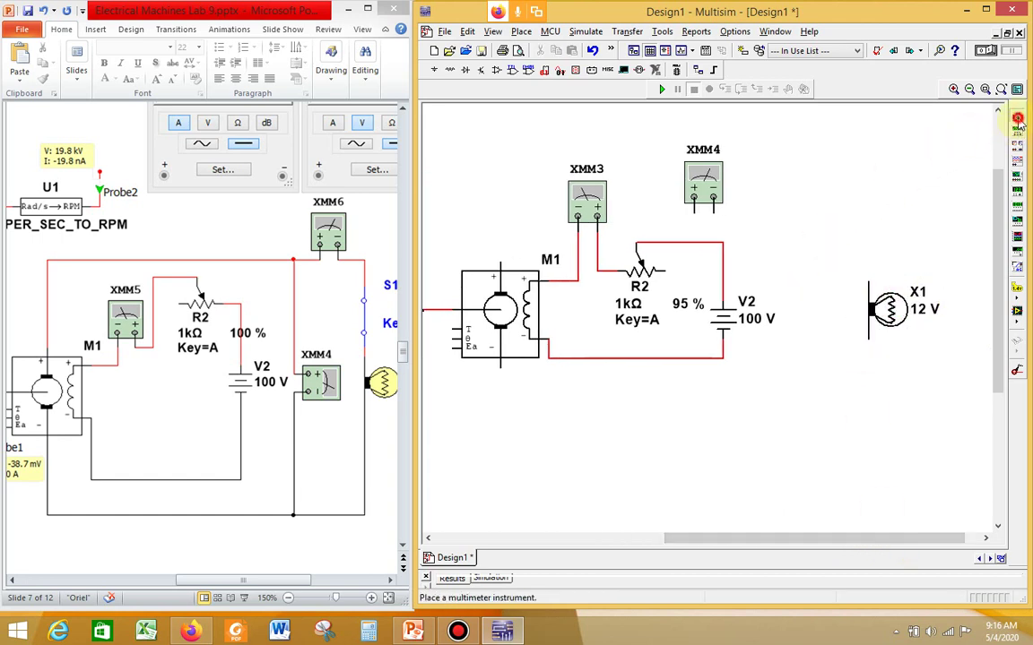
Place another multimeter between source V2 and lamp X1 and rotate it 90° clockwise.
{"action": "left_click", "coordinate": [1017, 115]}
{"action": "left_click", "coordinate": [795, 316]}
{"action": "right_click", "coordinate": [804, 296]}
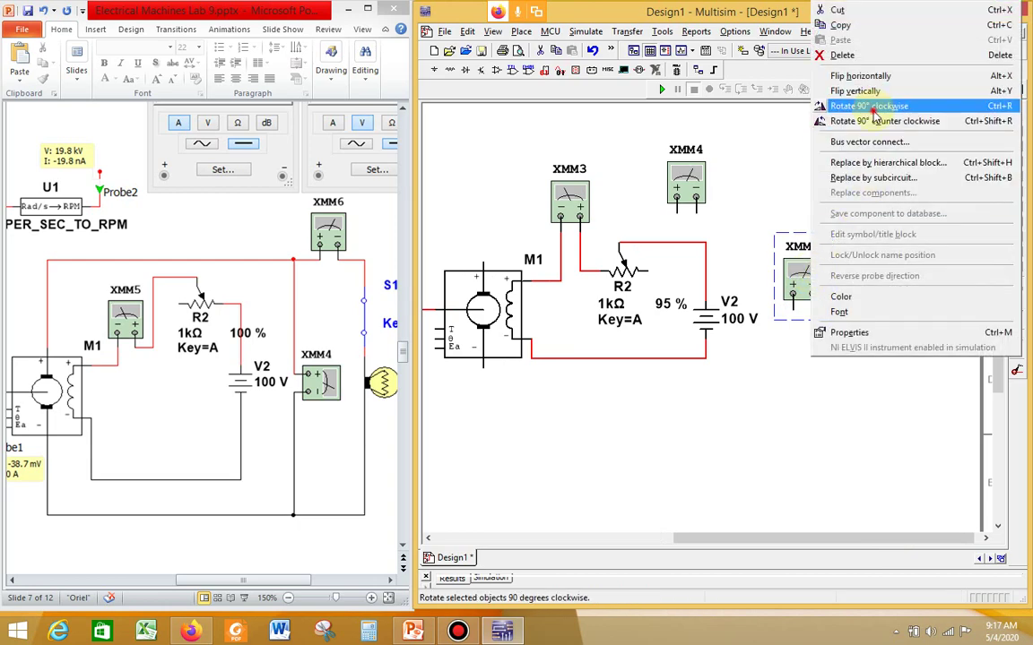
{"action": "left_click", "coordinate": [873, 108]}
{"action": "left_click", "coordinate": [774, 226]}
Wire XMM4's positive terminal over XMM3 to M1's positive armature terminal and adjust the wire's vertical segment.
{"action": "left_click", "coordinate": [674, 212]}
{"action": "left_click", "coordinate": [619, 145]}
{"action": "left_click", "coordinate": [481, 255]}
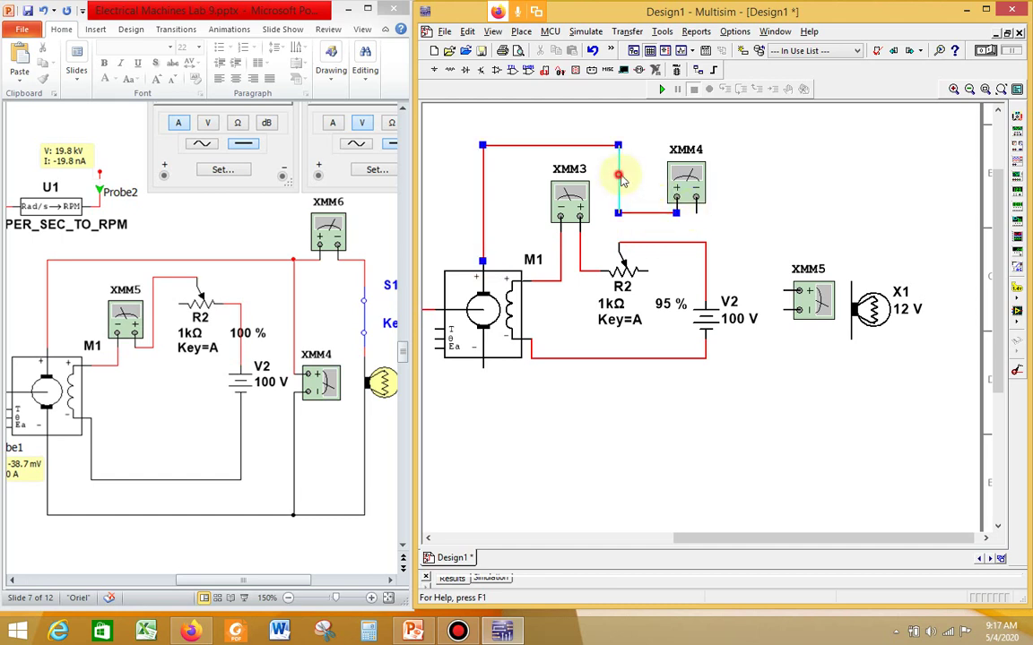
{"action": "left_click_drag", "start_coordinate": [621, 182], "coordinate": [639, 182]}
Wire XMM4's negative terminal to lamp X1's upper terminal, and the lamp's lower terminal to M1's negative armature terminal.
{"action": "left_click", "coordinate": [696, 211]}
{"action": "left_click", "coordinate": [852, 281]}
{"action": "left_click_drag", "start_coordinate": [766, 271], "coordinate": [767, 213]}
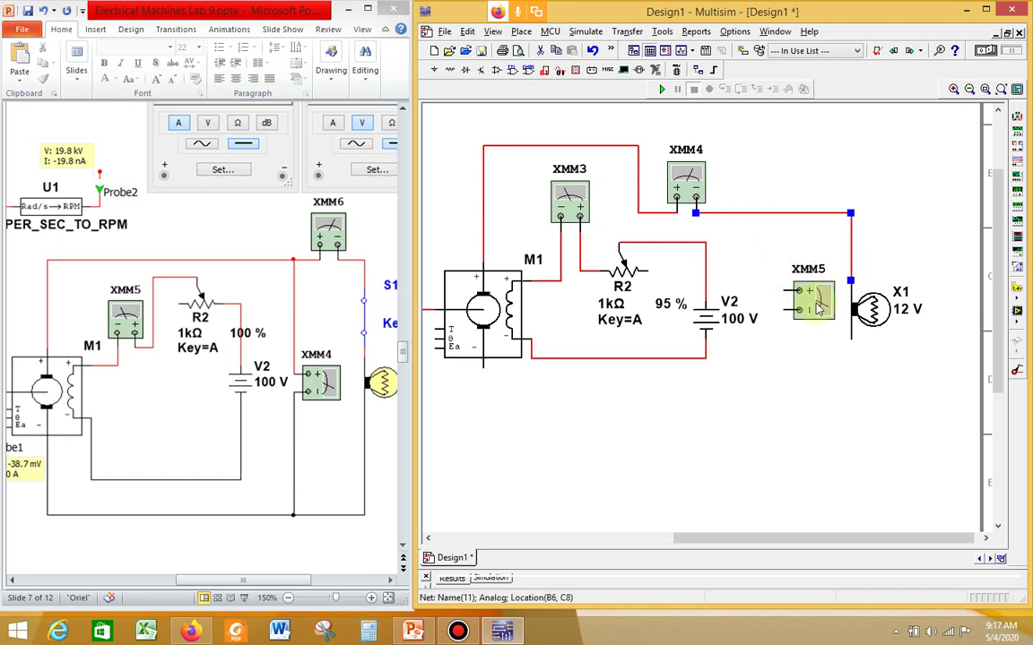
{"action": "left_click", "coordinate": [850, 339]}
{"action": "left_click", "coordinate": [480, 415]}
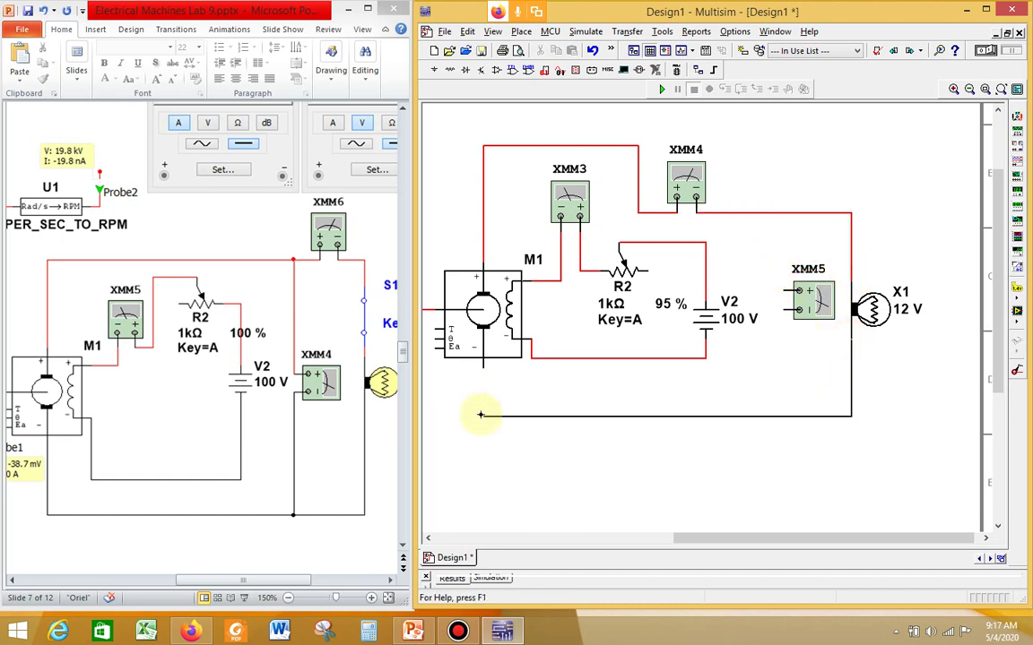
{"action": "left_click", "coordinate": [483, 367]}
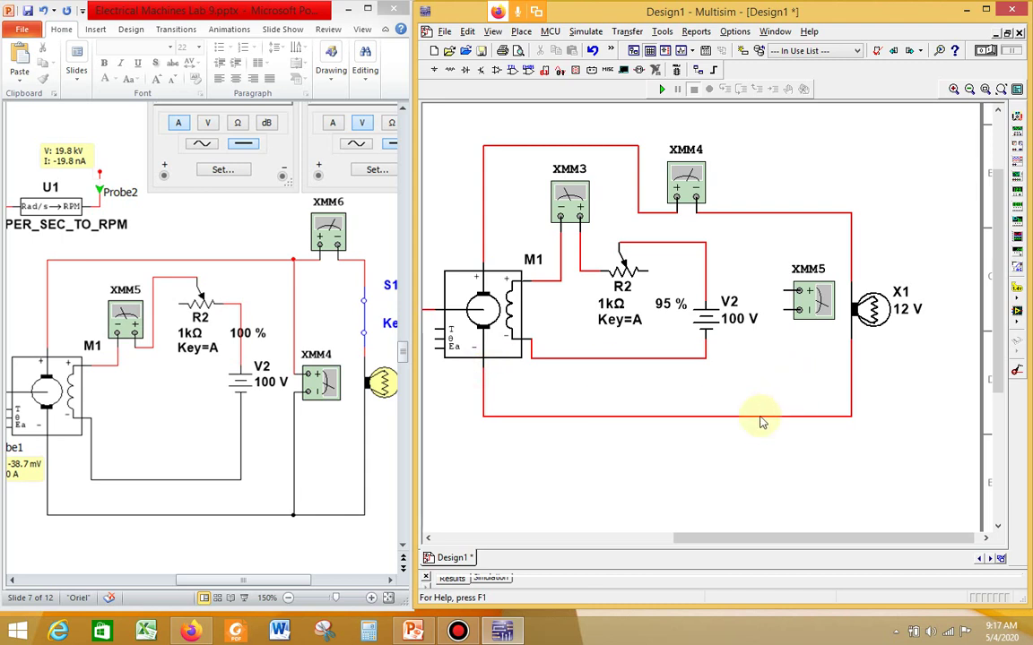
Connect XMM5 in parallel with lamp X1, wiring its positive terminal to the upper line and its negative terminal to the return line.
{"action": "left_click", "coordinate": [797, 292]}
{"action": "left_click", "coordinate": [783, 214]}
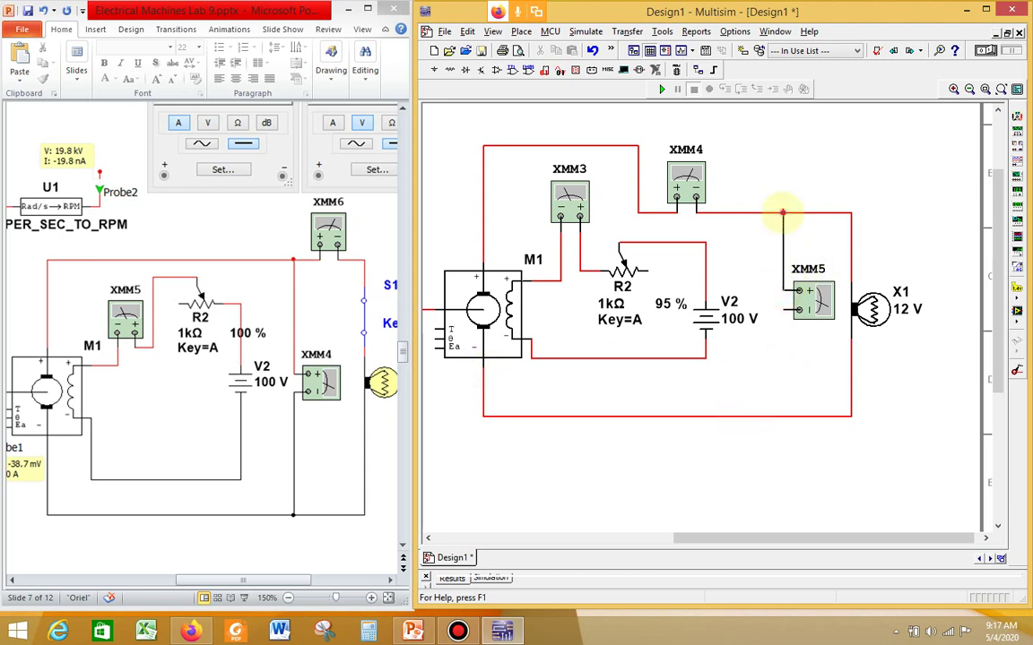
{"action": "left_click", "coordinate": [794, 311]}
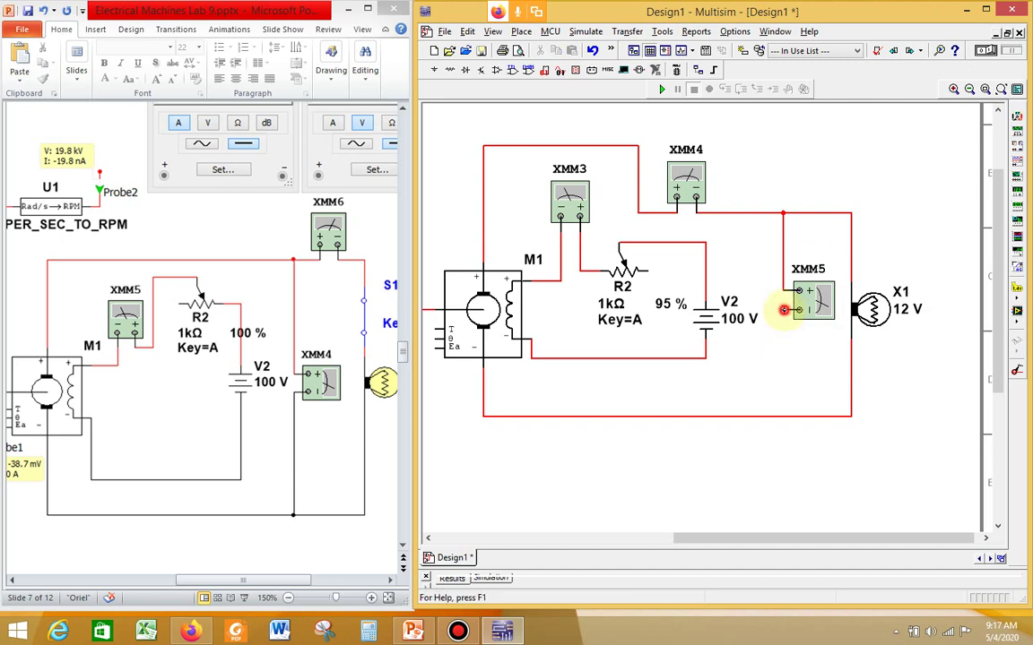
{"action": "left_click", "coordinate": [785, 418]}
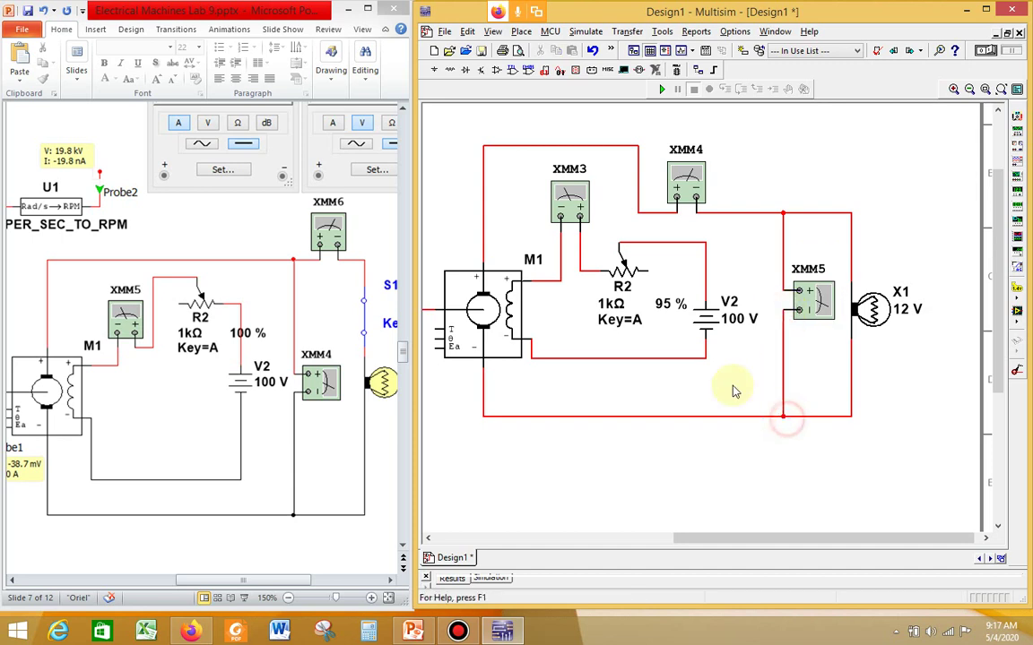
Set multimeters XMM3 and XMM4 to measure current (A) and check the measurement mode of XMM5.
{"action": "double_click", "coordinate": [571, 193]}
{"action": "left_click", "coordinate": [684, 305]}
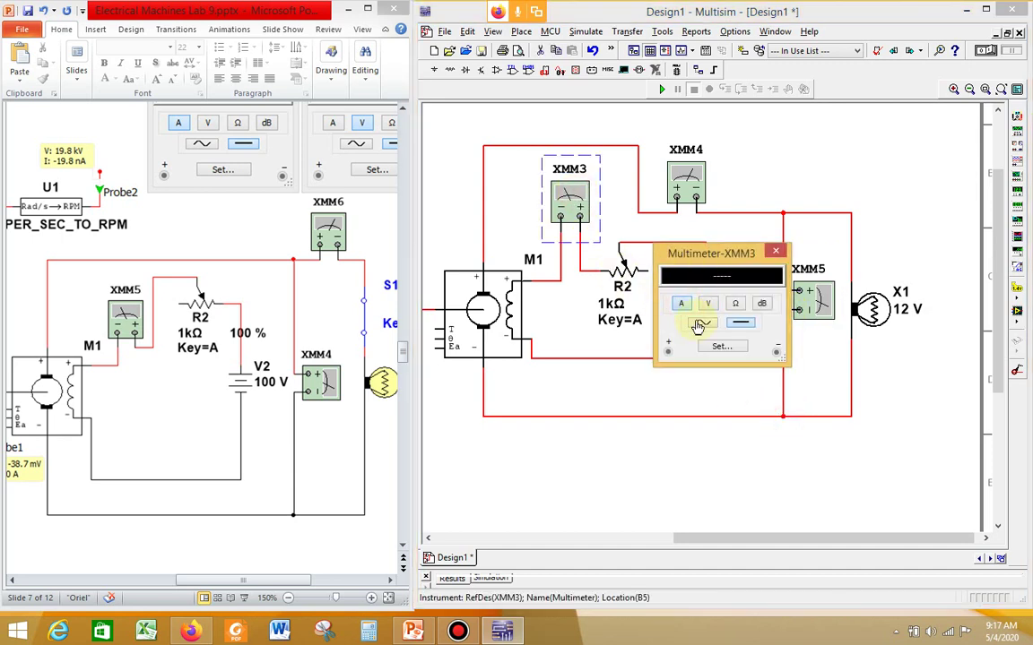
{"action": "left_click", "coordinate": [774, 253]}
{"action": "double_click", "coordinate": [685, 184]}
{"action": "left_click", "coordinate": [681, 303]}
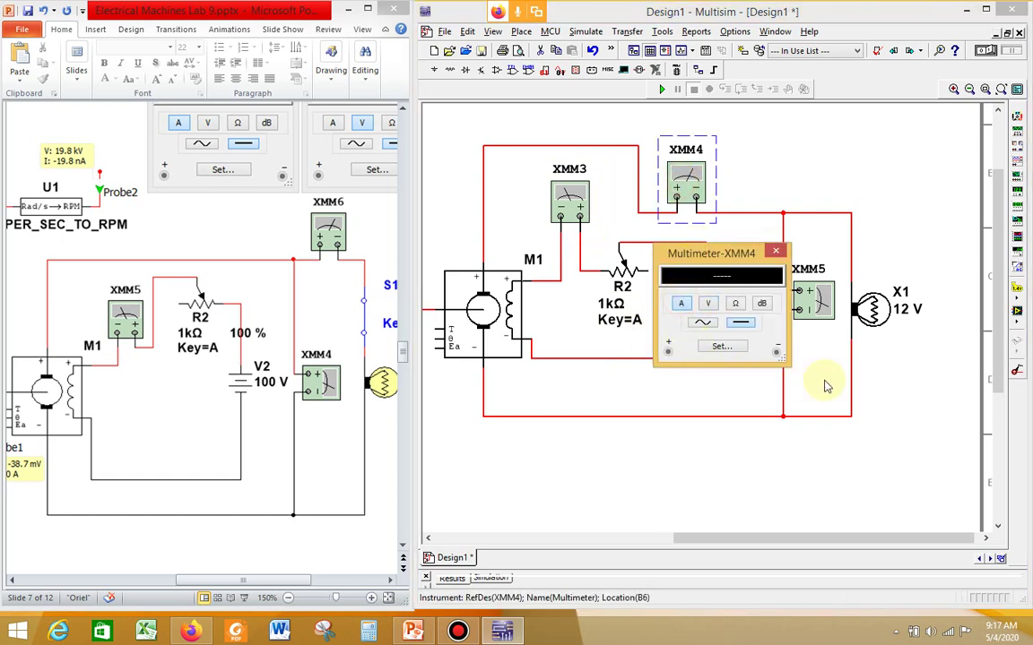
{"action": "left_click", "coordinate": [922, 383]}
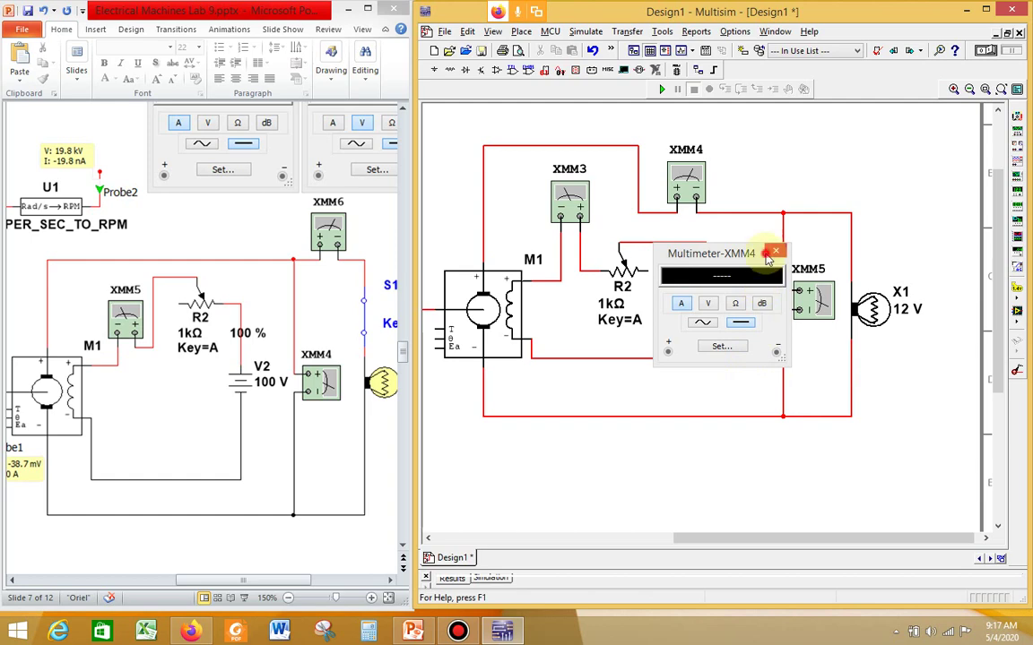
{"action": "left_click", "coordinate": [775, 253]}
{"action": "double_click", "coordinate": [813, 299]}
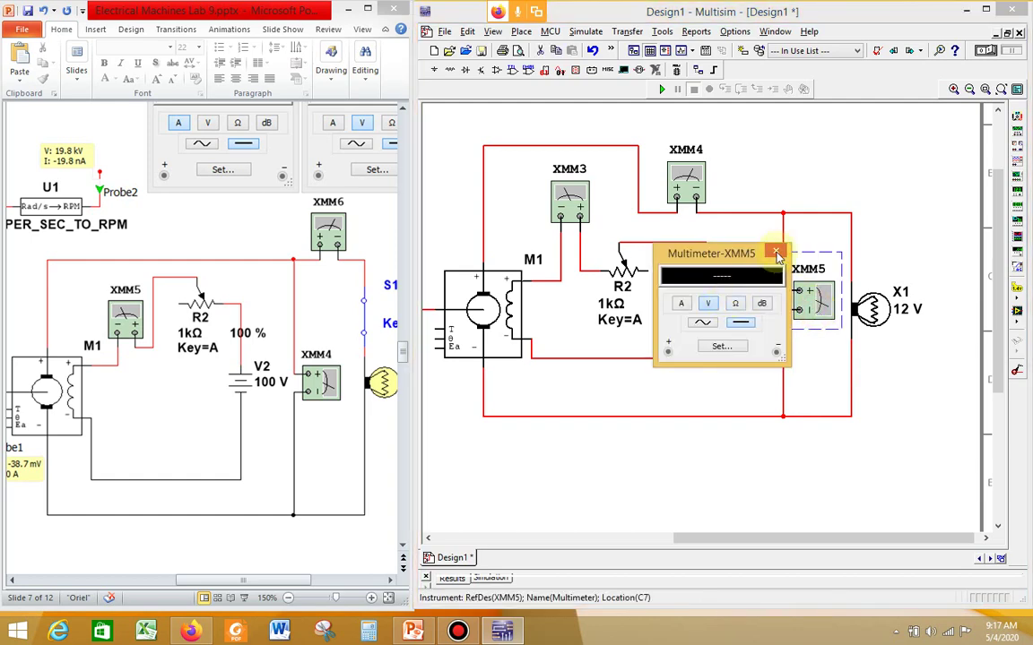
{"action": "left_click", "coordinate": [775, 252]}
Compare the drawn circuit with the slide's lamp branch, RAD_PER_SEC_TO_RPM converter U1 and probe connections around J1 and M1.
{"action": "left_click_drag", "start_coordinate": [796, 540], "coordinate": [634, 421]}
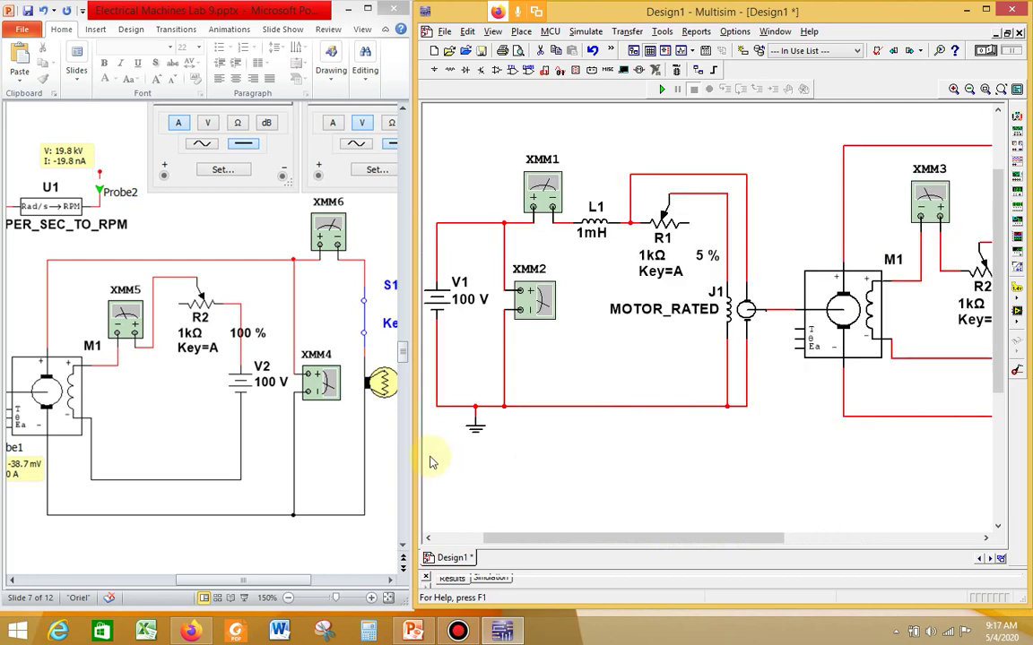
{"action": "left_click", "coordinate": [337, 534]}
{"action": "left_click_drag", "start_coordinate": [301, 580], "coordinate": [341, 581]}
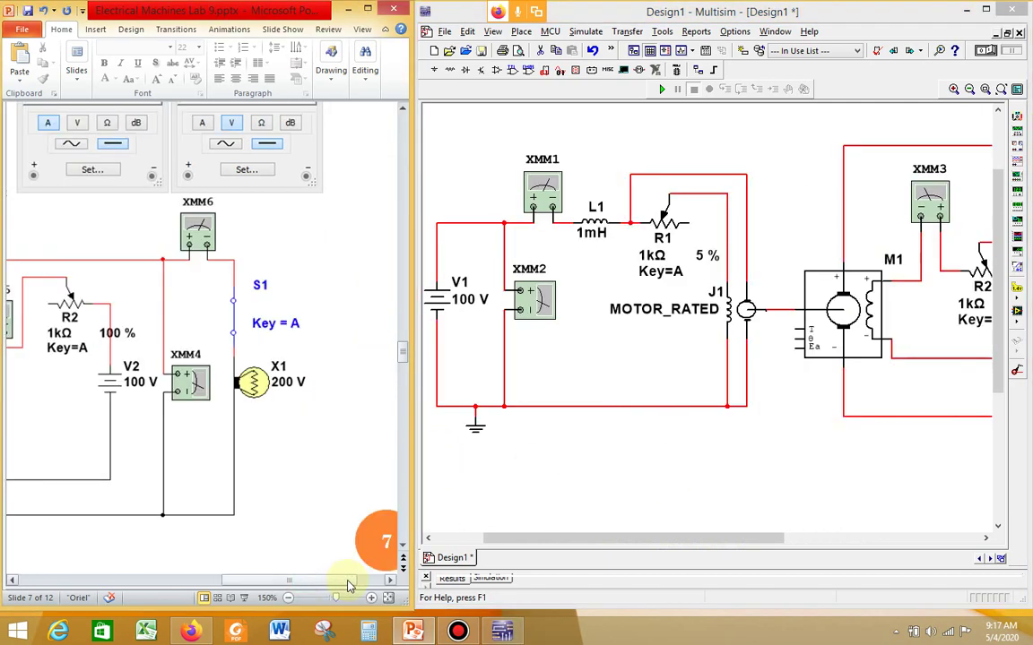
{"action": "left_click_drag", "start_coordinate": [275, 583], "coordinate": [186, 583]}
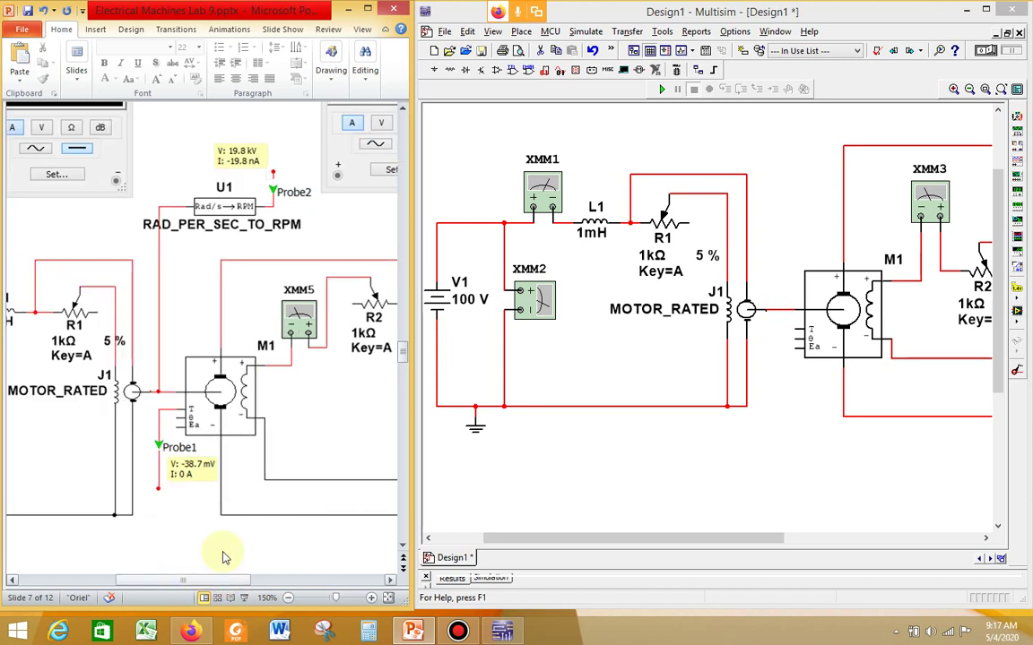
{"action": "left_click", "coordinate": [802, 187]}
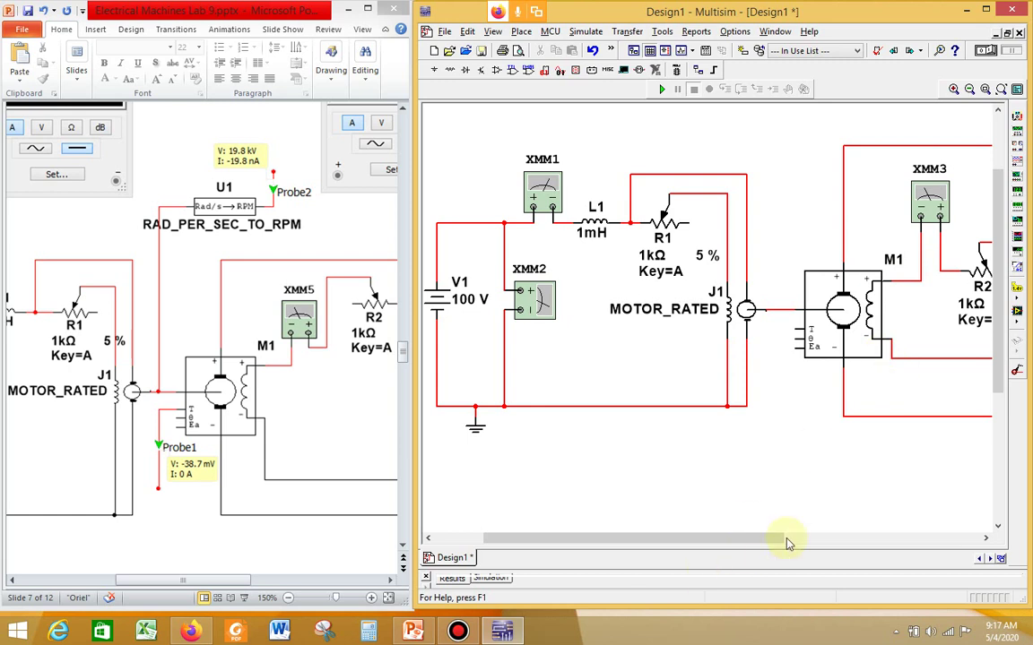
{"action": "left_click", "coordinate": [987, 539]}
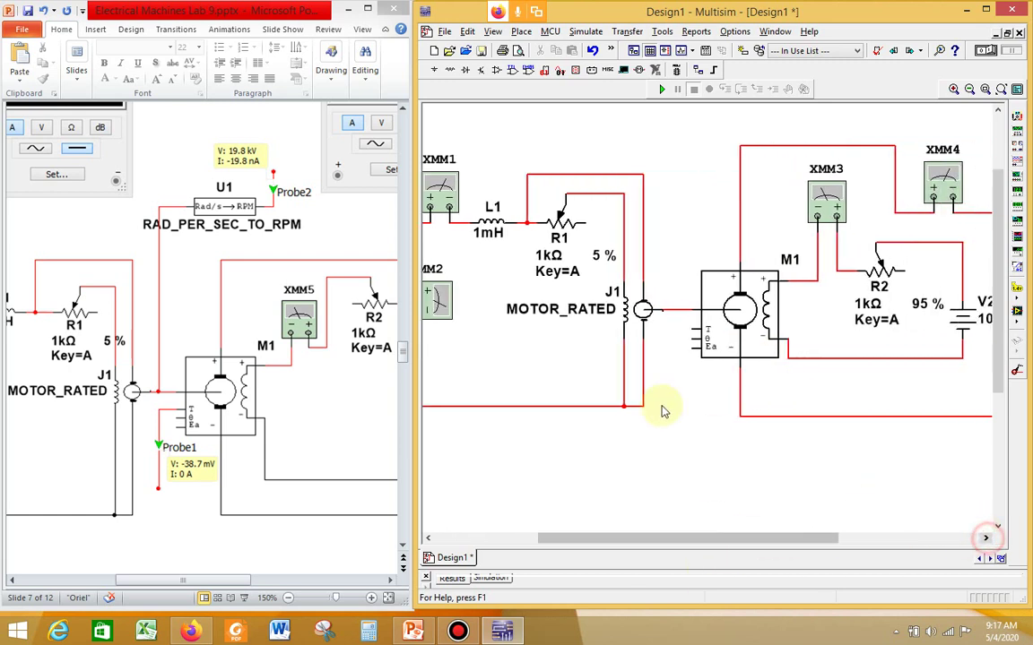
{"action": "left_click", "coordinate": [638, 310]}
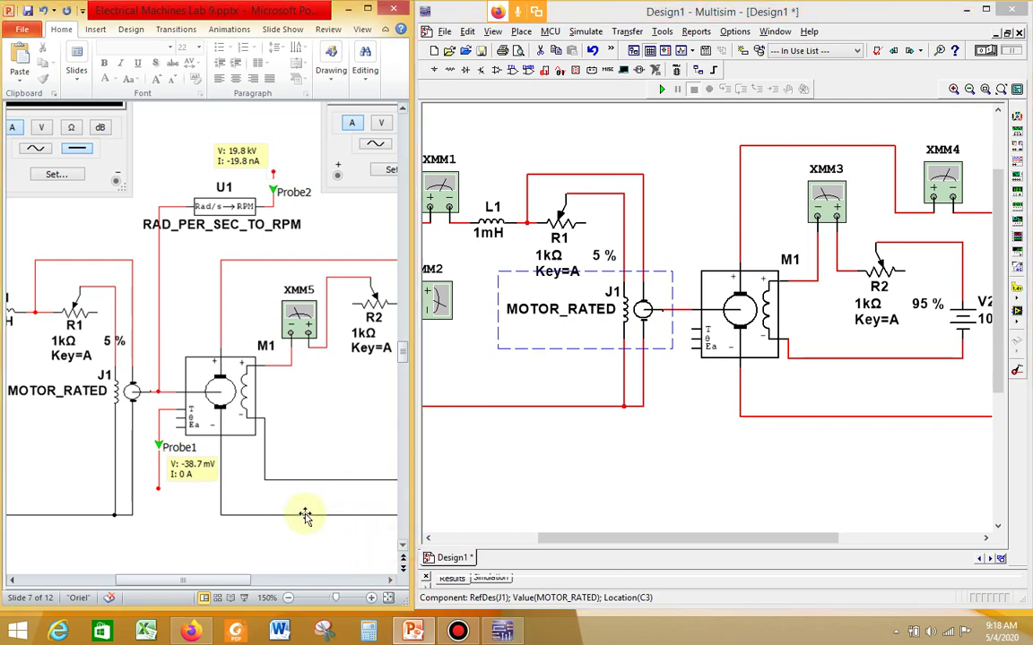
Set motor J1's rated and maximum armature voltages to 200 V, rated armature current to 10 A and maximum armature current to 200 A.
{"action": "scroll", "coordinate": [307, 516], "scroll_direction": "down", "scroll_amount": 5}
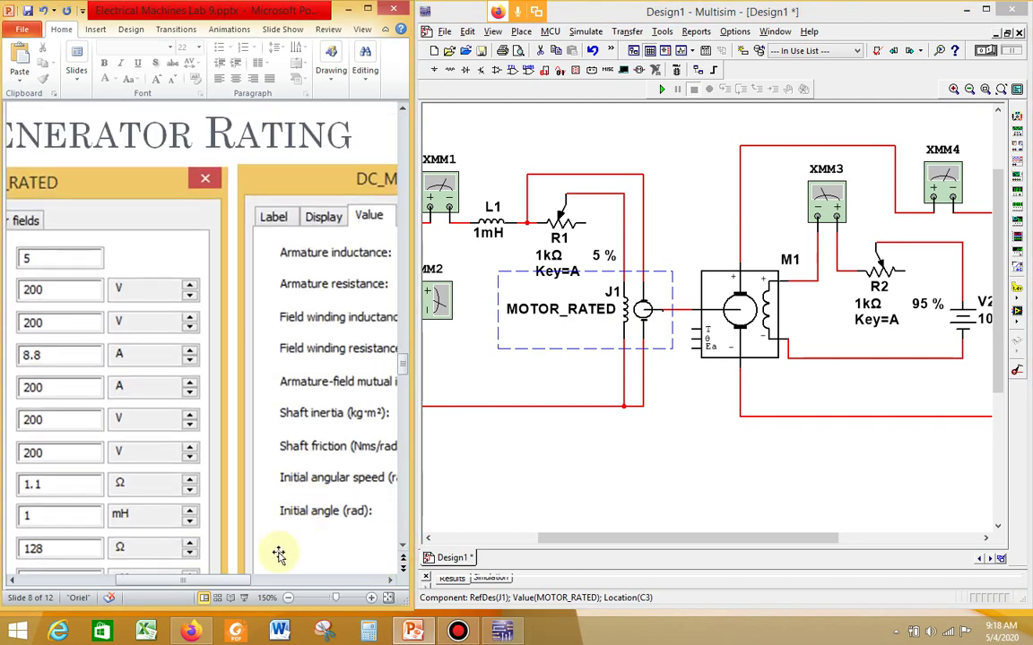
{"action": "scroll", "coordinate": [254, 500], "scroll_direction": "down", "scroll_amount": 5}
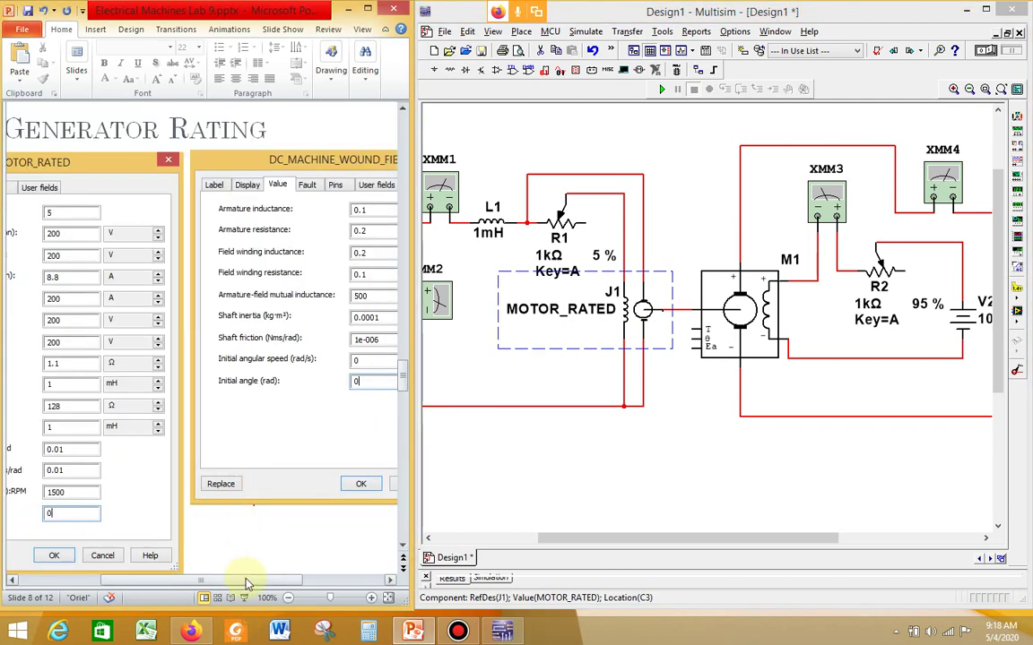
{"action": "left_click", "coordinate": [126, 580]}
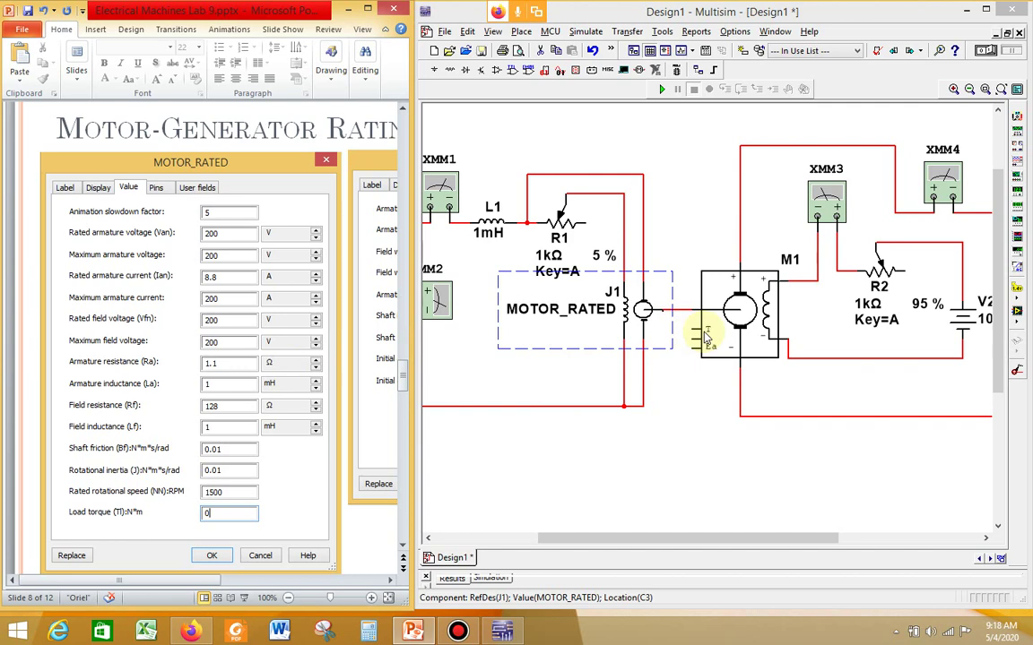
{"action": "double_click", "coordinate": [625, 312]}
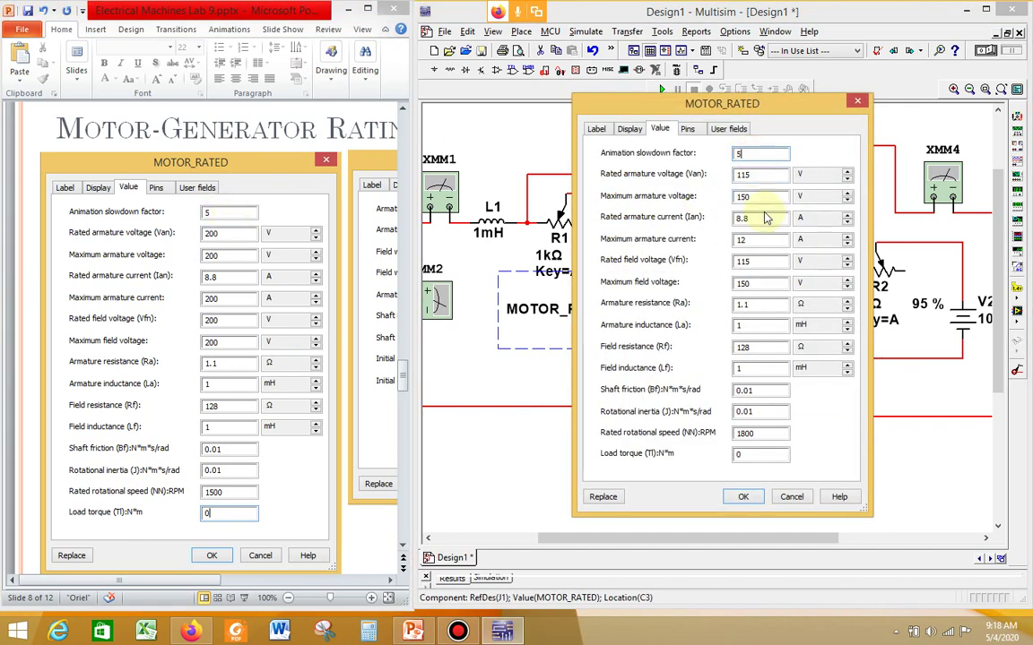
{"action": "double_click", "coordinate": [757, 176]}
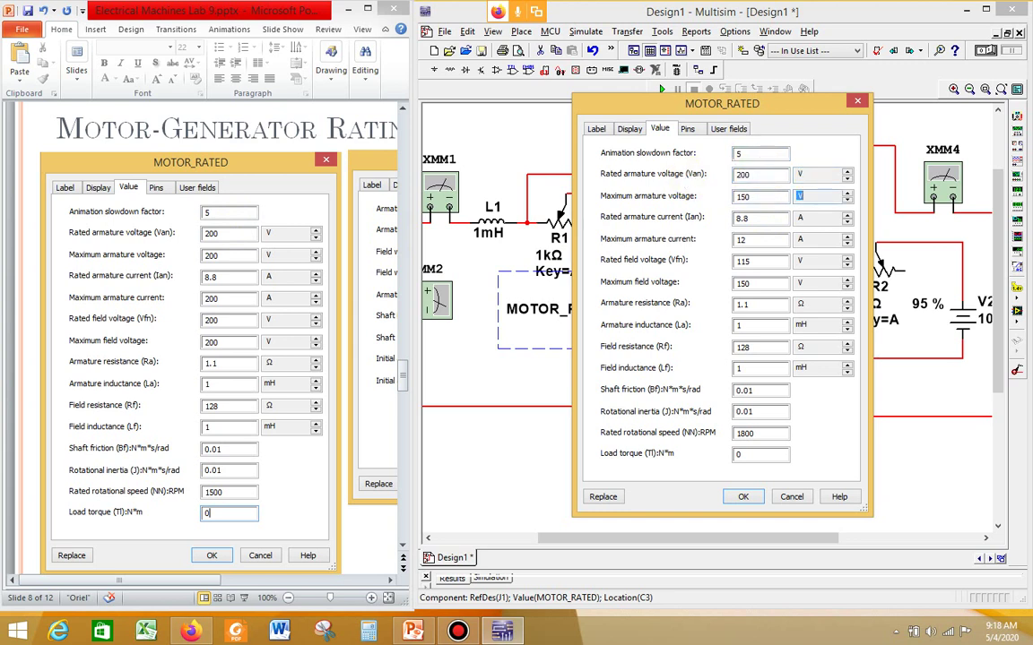
{"action": "double_click", "coordinate": [751, 195]}
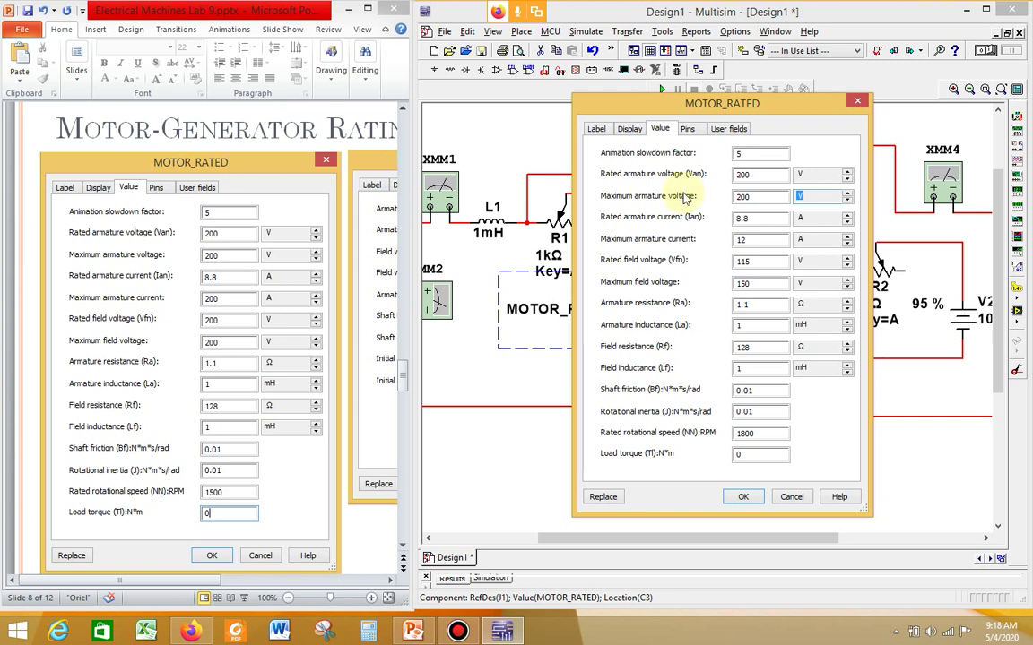
{"action": "double_click", "coordinate": [761, 225]}
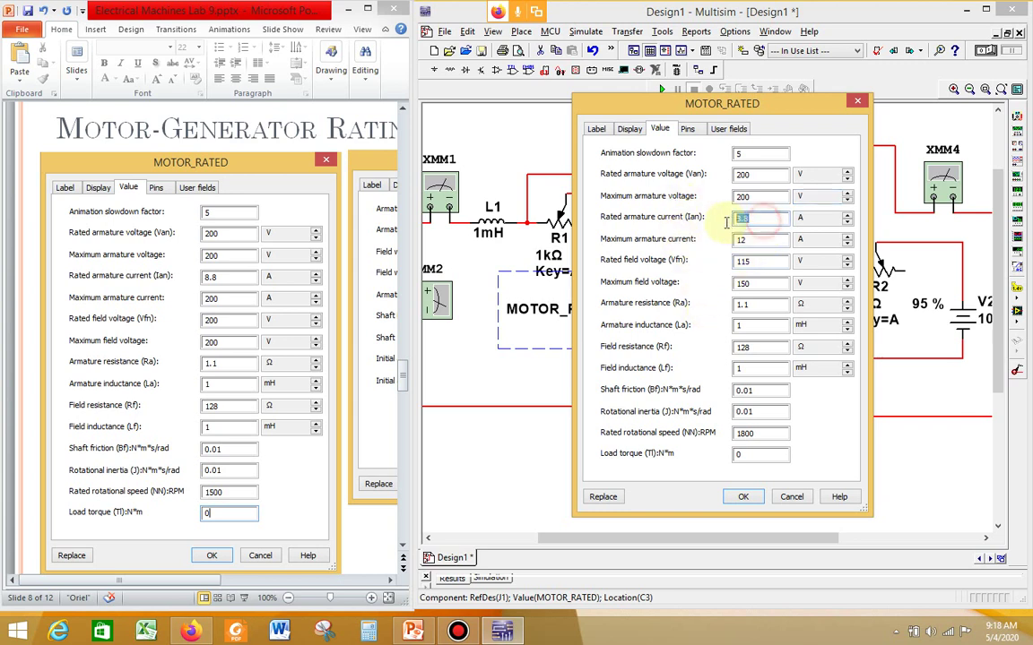
{"action": "type", "text": "10"}
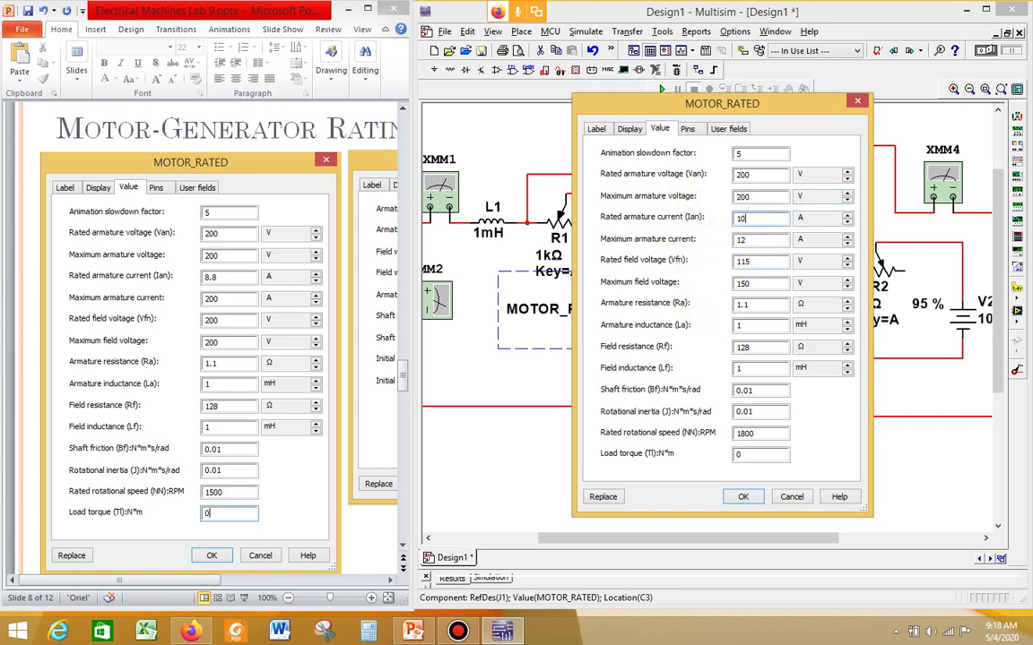
{"action": "double_click", "coordinate": [760, 239]}
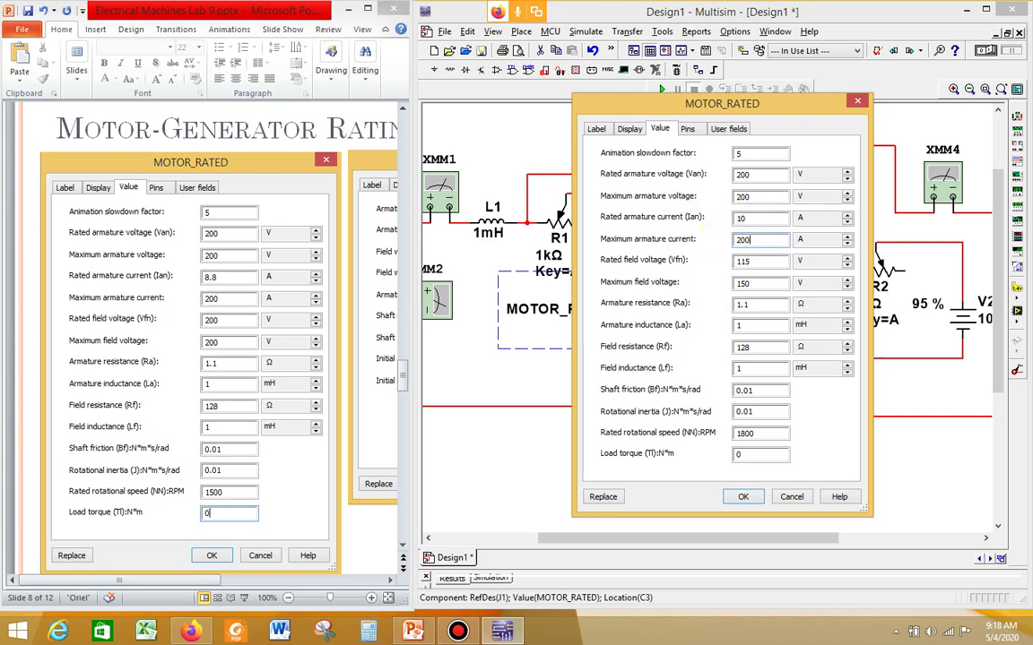
Set motor J1's rated field voltage and maximum field voltage to 200 V.
{"action": "double_click", "coordinate": [758, 261]}
{"action": "type", "text": "200"}
{"action": "left_click", "coordinate": [757, 285]}
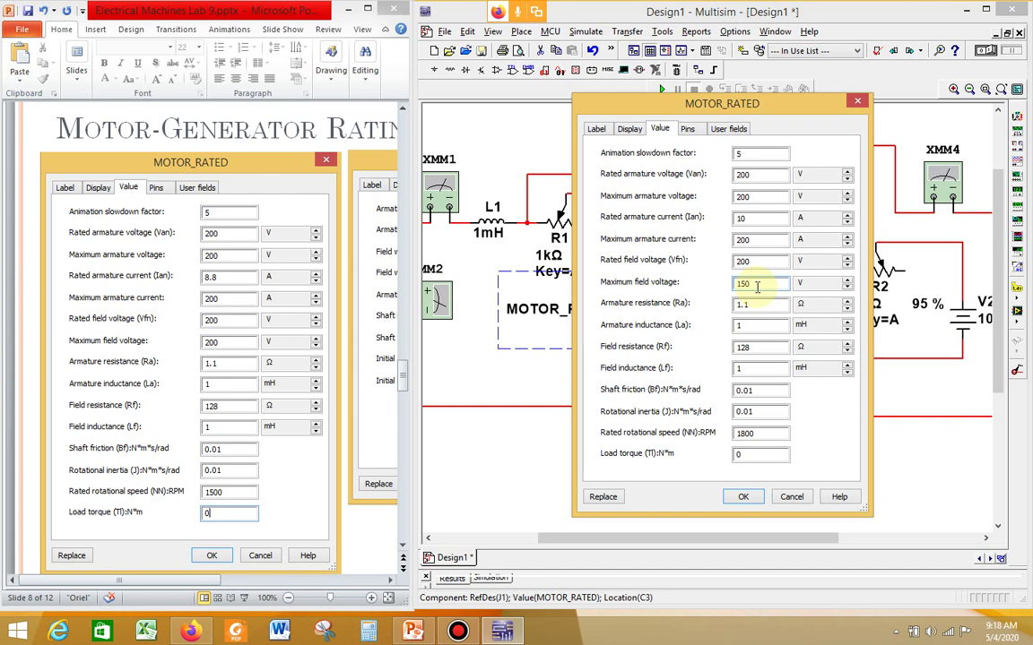
{"action": "double_click", "coordinate": [758, 284]}
{"action": "type", "text": "200"}
Check J1's resistance, inductance and friction ratings, set its rated rotational speed to the slide's 1500 RPM and apply the values.
{"action": "left_click", "coordinate": [758, 307]}
{"action": "left_click", "coordinate": [759, 326]}
{"action": "left_click", "coordinate": [757, 347]}
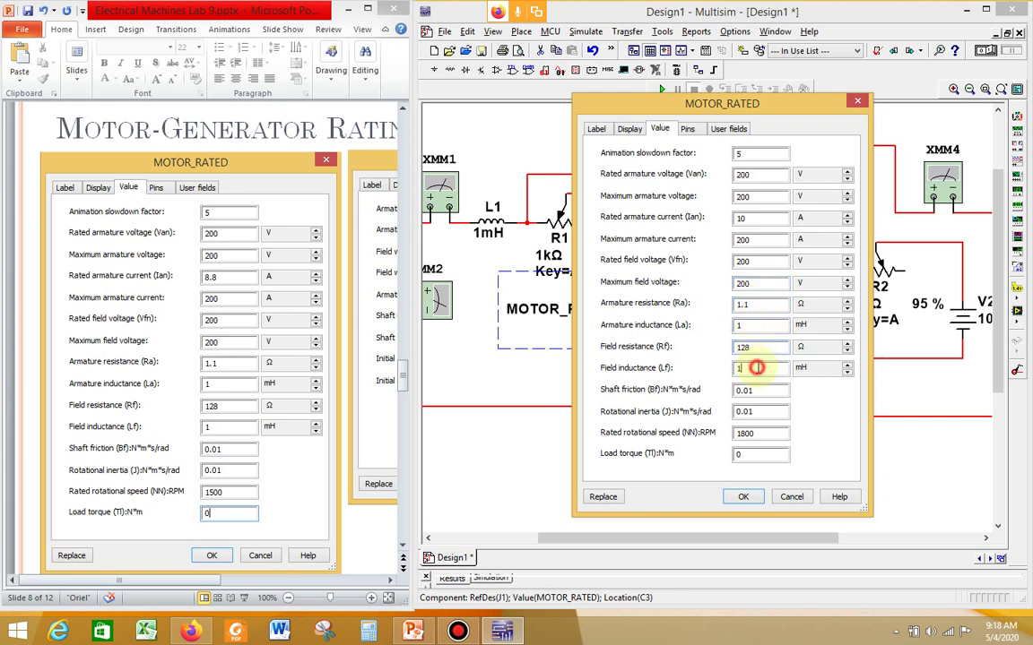
{"action": "left_click", "coordinate": [753, 390]}
{"action": "left_click", "coordinate": [744, 434]}
{"action": "left_click", "coordinate": [743, 435]}
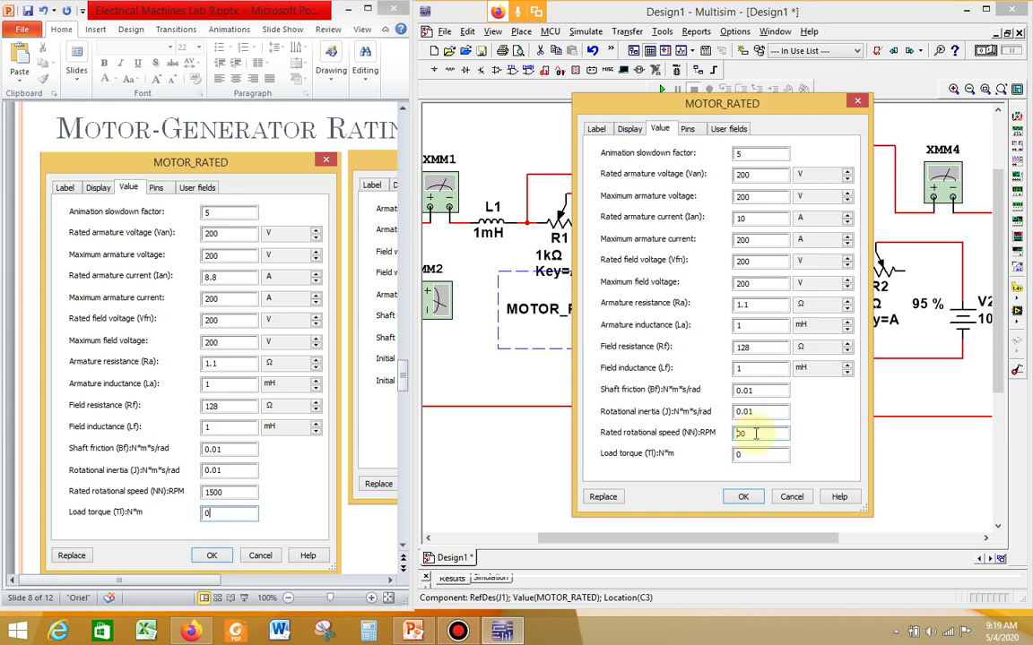
{"action": "left_click", "coordinate": [756, 500]}
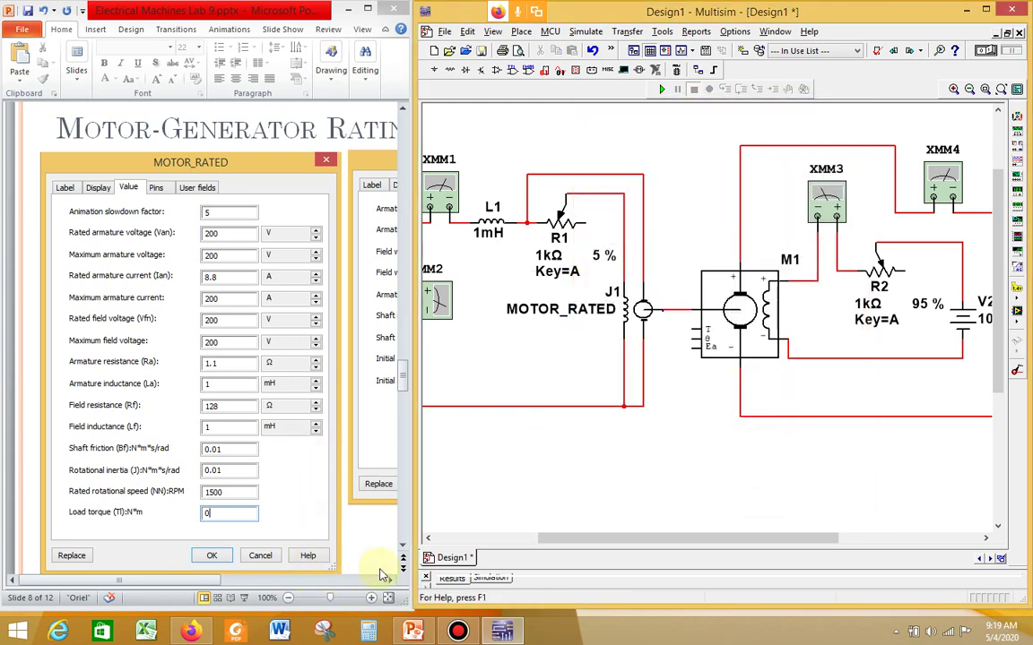
Set machine M1's armature-field mutual inductance to 500 mH as on the slide and apply the values.
{"action": "scroll", "coordinate": [388, 580], "scroll_direction": "right", "scroll_amount": 5}
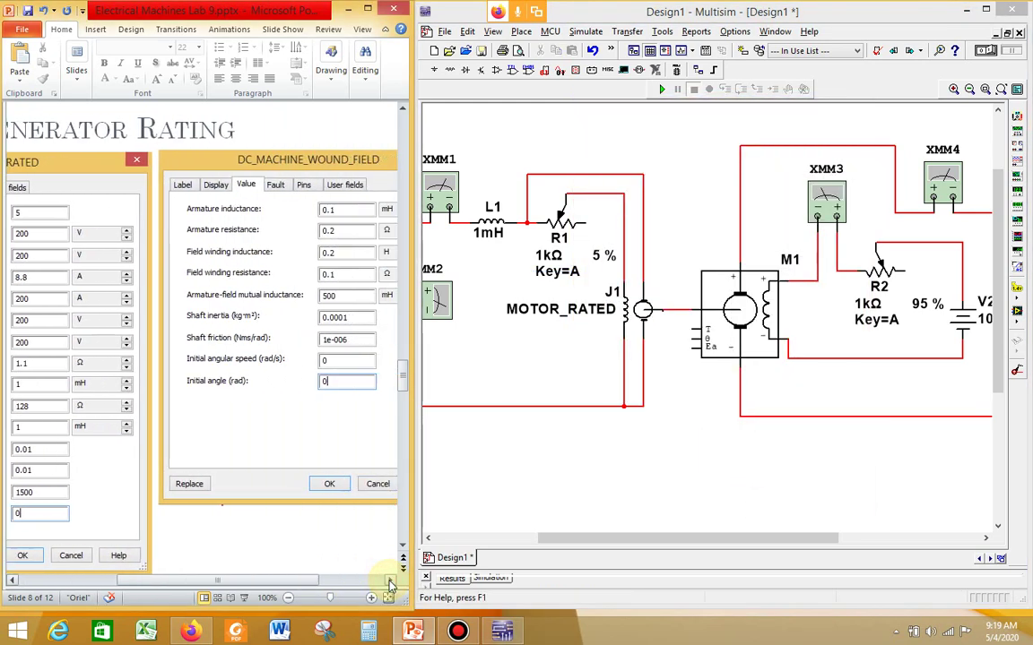
{"action": "scroll", "coordinate": [388, 580], "scroll_direction": "right", "scroll_amount": 3}
{"action": "scroll", "coordinate": [369, 530], "scroll_direction": "right", "scroll_amount": 2}
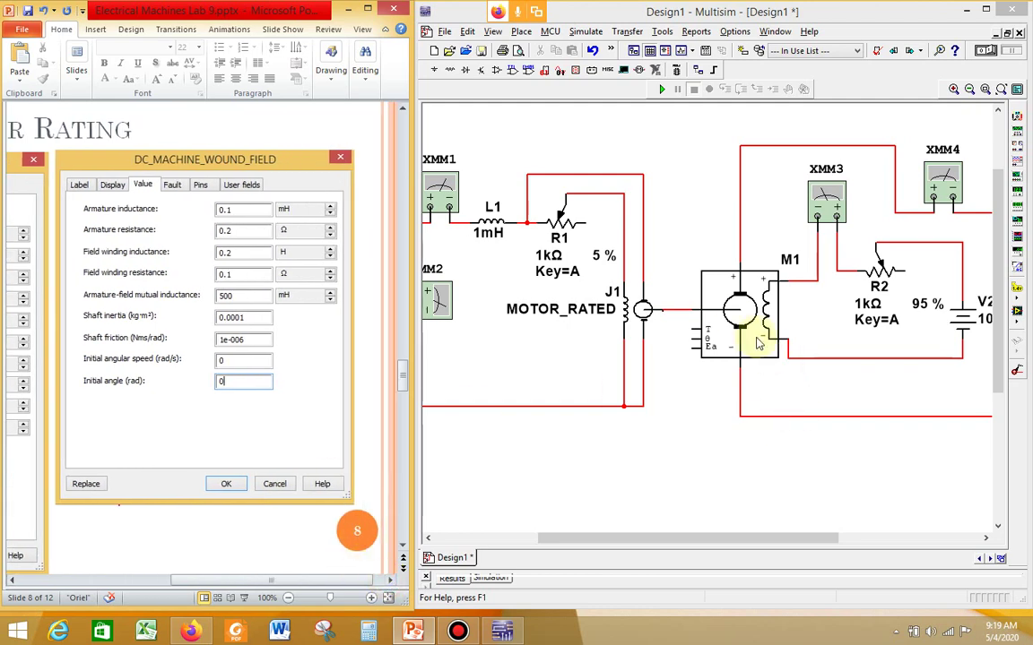
{"action": "double_click", "coordinate": [735, 316]}
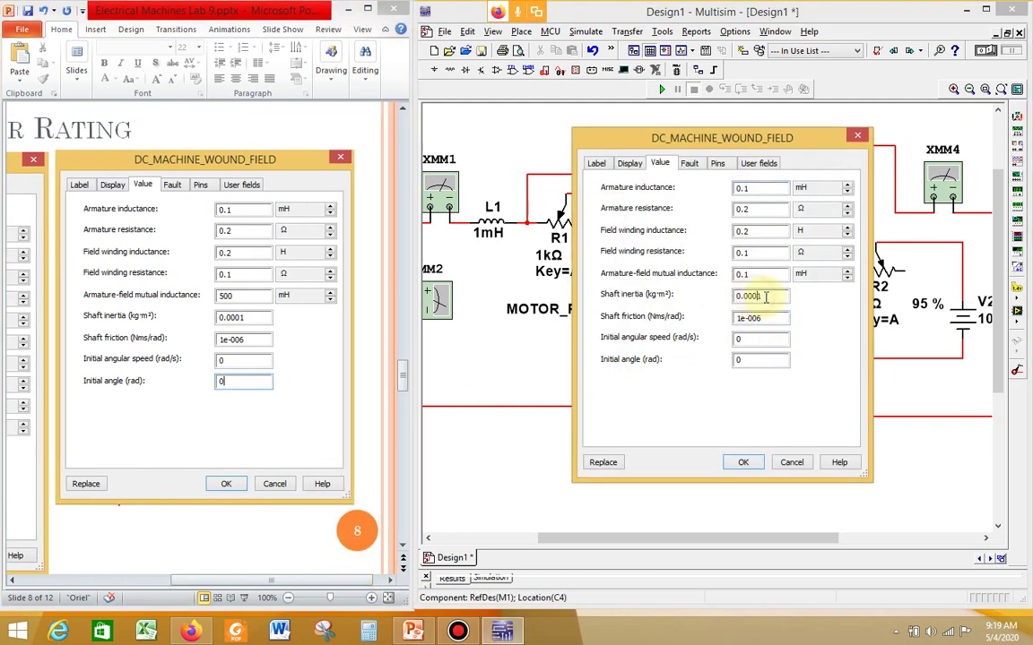
{"action": "double_click", "coordinate": [741, 276]}
{"action": "type", "text": "500"}
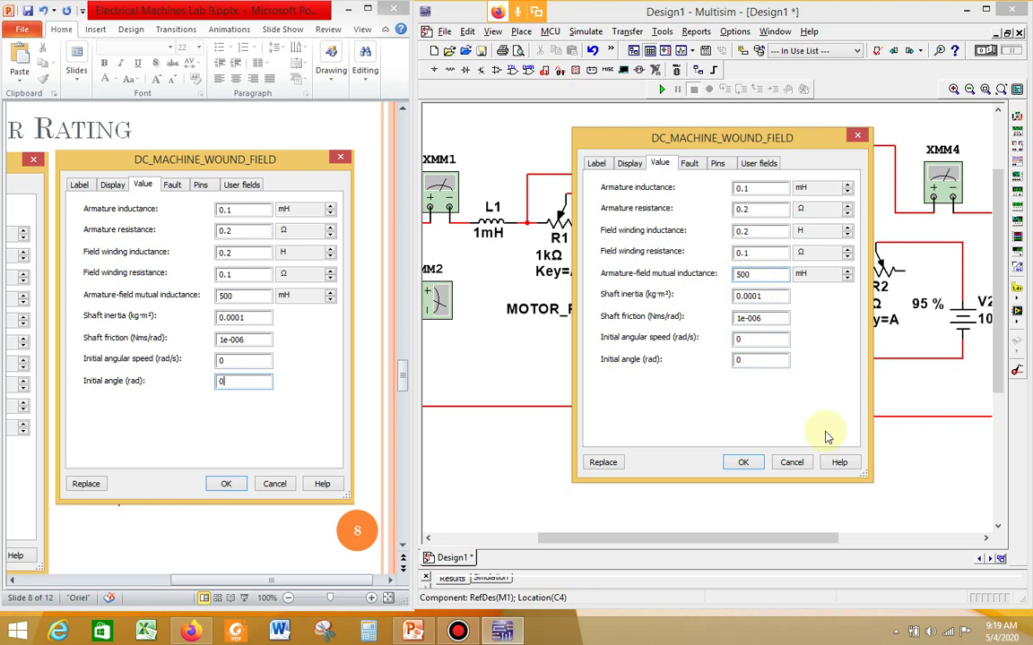
{"action": "double_click", "coordinate": [758, 272]}
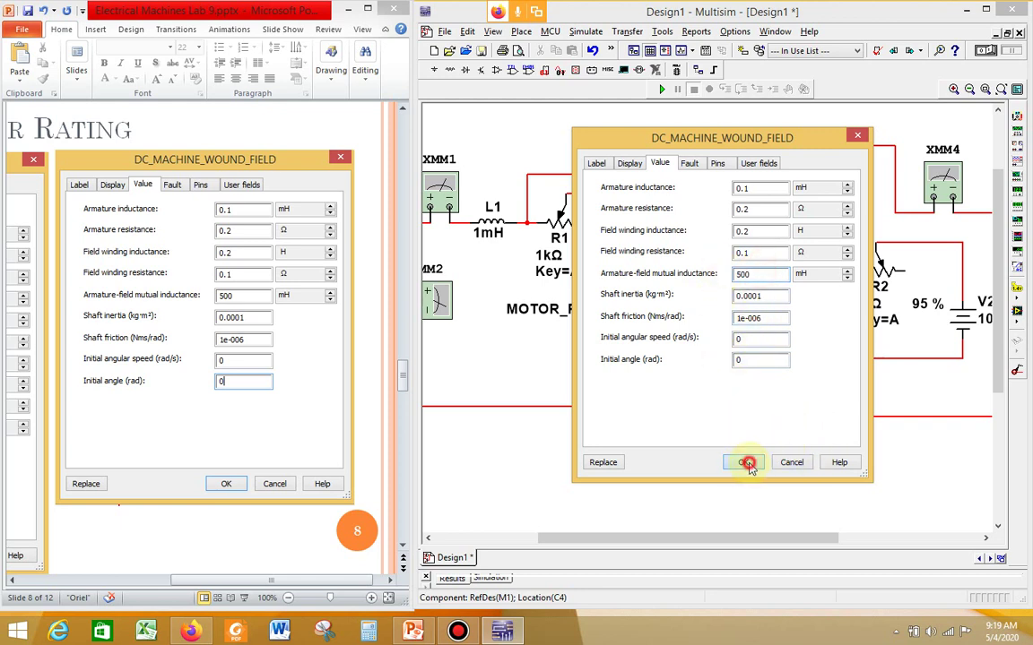
{"action": "left_click", "coordinate": [747, 463]}
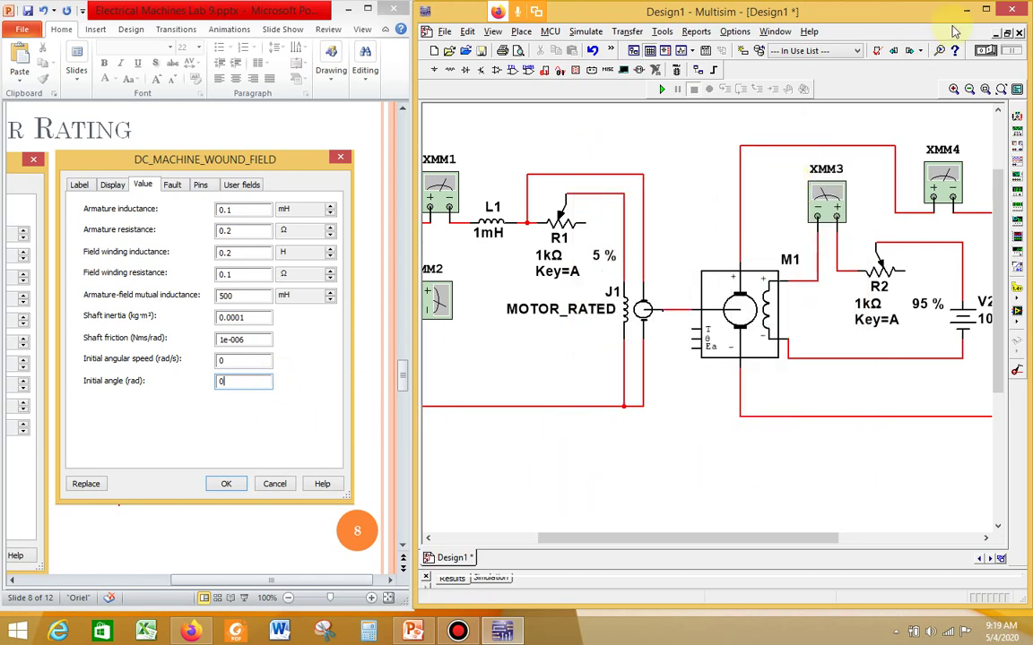
Maximize the Multisim window, bring the whole circuit into view and raise M1's return wire level with J1's return line.
{"action": "left_click", "coordinate": [985, 10]}
{"action": "left_click_drag", "start_coordinate": [529, 549], "coordinate": [299, 560]}
{"action": "left_click", "coordinate": [666, 491]}
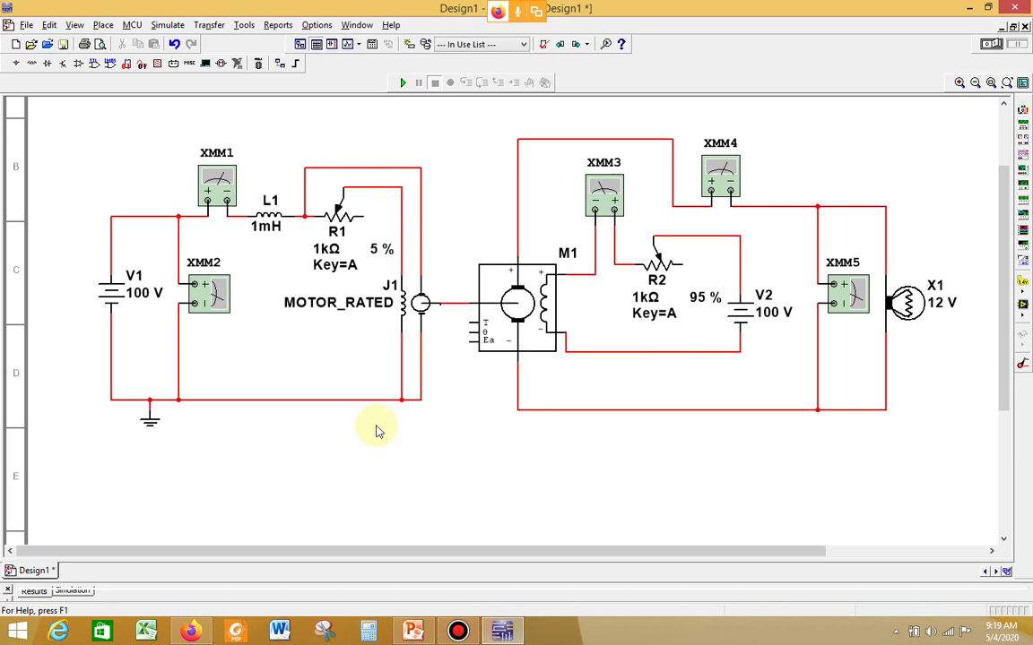
{"action": "left_click_drag", "start_coordinate": [601, 413], "coordinate": [624, 381]}
Flip potentiometer R2 horizontally, delete its rerouted wire and rewire XMM3's positive terminal directly to R2's near end.
{"action": "right_click", "coordinate": [659, 260]}
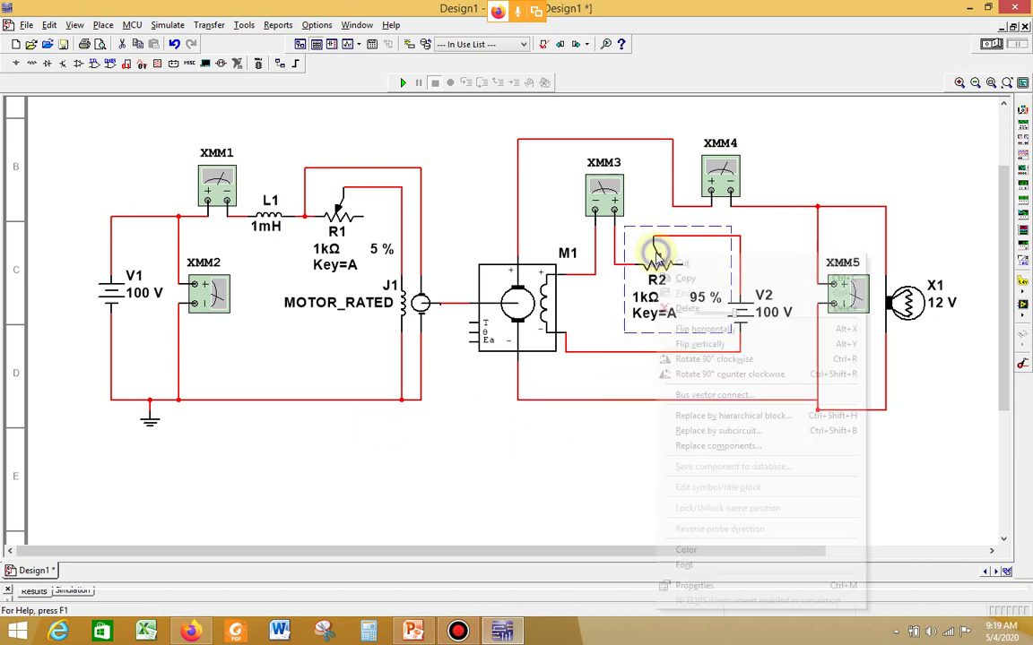
{"action": "left_click", "coordinate": [692, 327]}
{"action": "left_click", "coordinate": [633, 209]}
{"action": "left_click", "coordinate": [681, 249]}
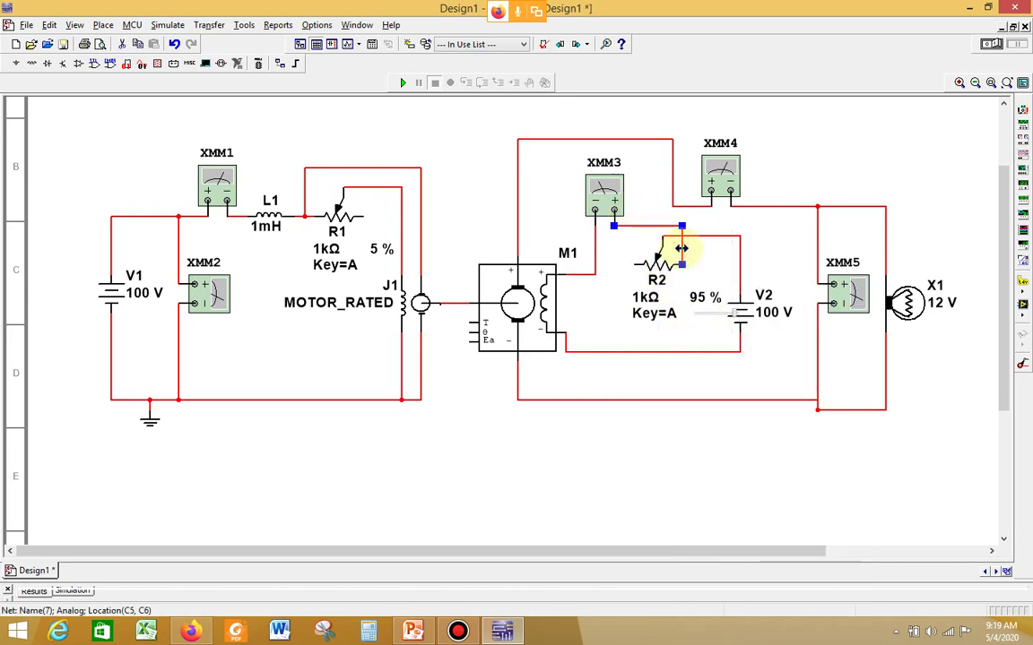
{"action": "key", "text": "Delete"}
{"action": "left_click", "coordinate": [614, 213]}
{"action": "left_click", "coordinate": [629, 266]}
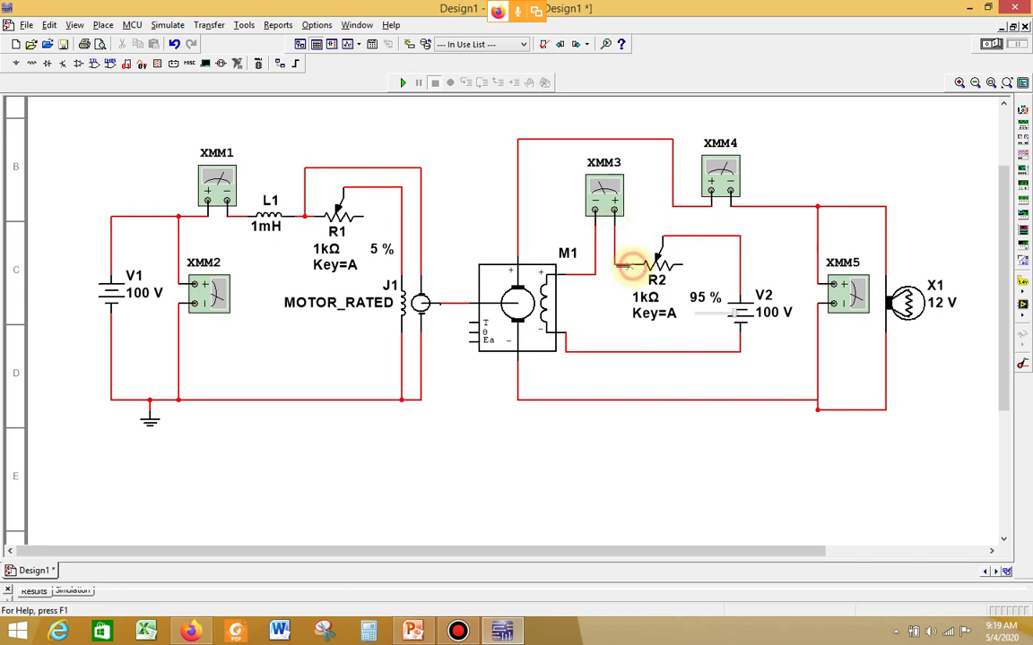
Raise lamp X1's return segment level with M1's return wire and clean up the junction below XMM5.
{"action": "left_click", "coordinate": [840, 411]}
{"action": "left_click_drag", "start_coordinate": [840, 411], "coordinate": [840, 399]}
{"action": "left_click", "coordinate": [780, 445]}
{"action": "left_click", "coordinate": [817, 369]}
{"action": "key", "text": "Delete"}
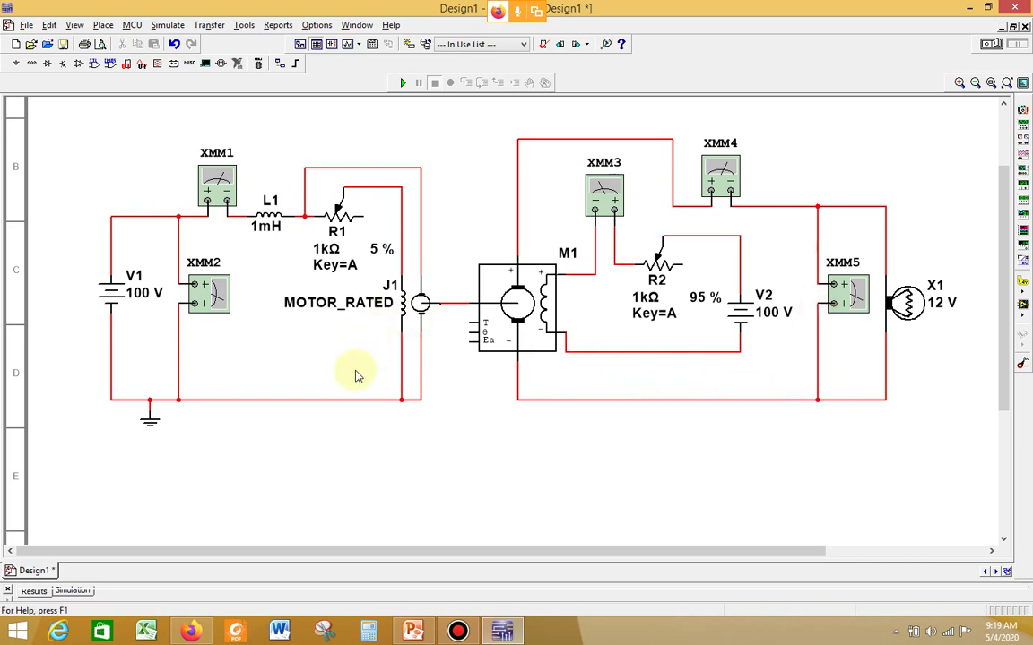
Select the ground and return wires of both the motor and generator sides and set their net color to black.
{"action": "left_click_drag", "start_coordinate": [91, 381], "coordinate": [895, 424]}
{"action": "right_click", "coordinate": [628, 401]}
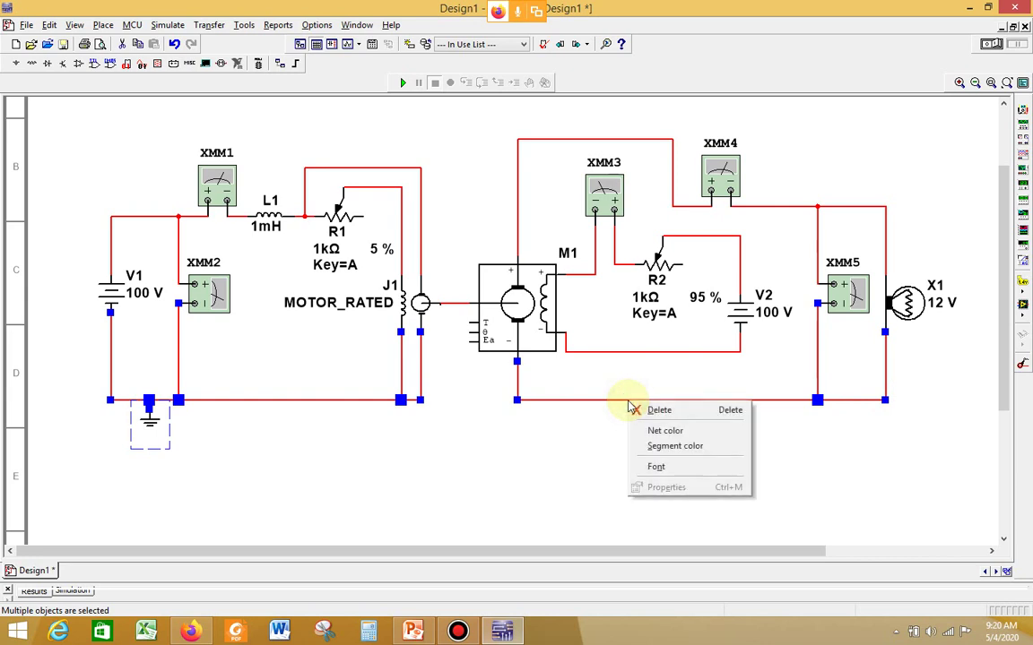
{"action": "left_click", "coordinate": [646, 429]}
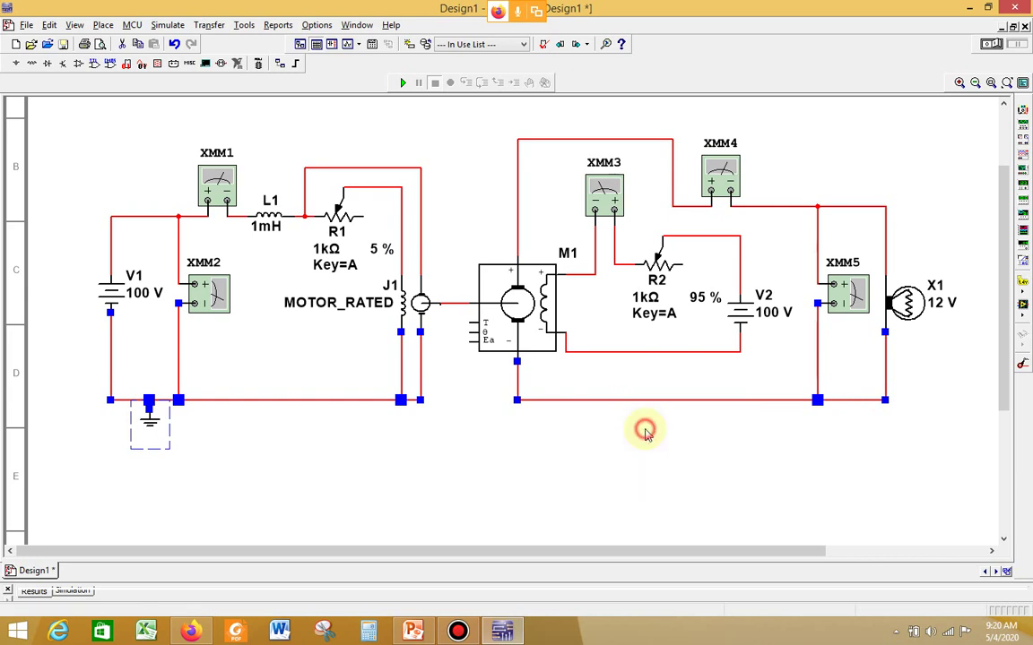
{"action": "left_click", "coordinate": [632, 235]}
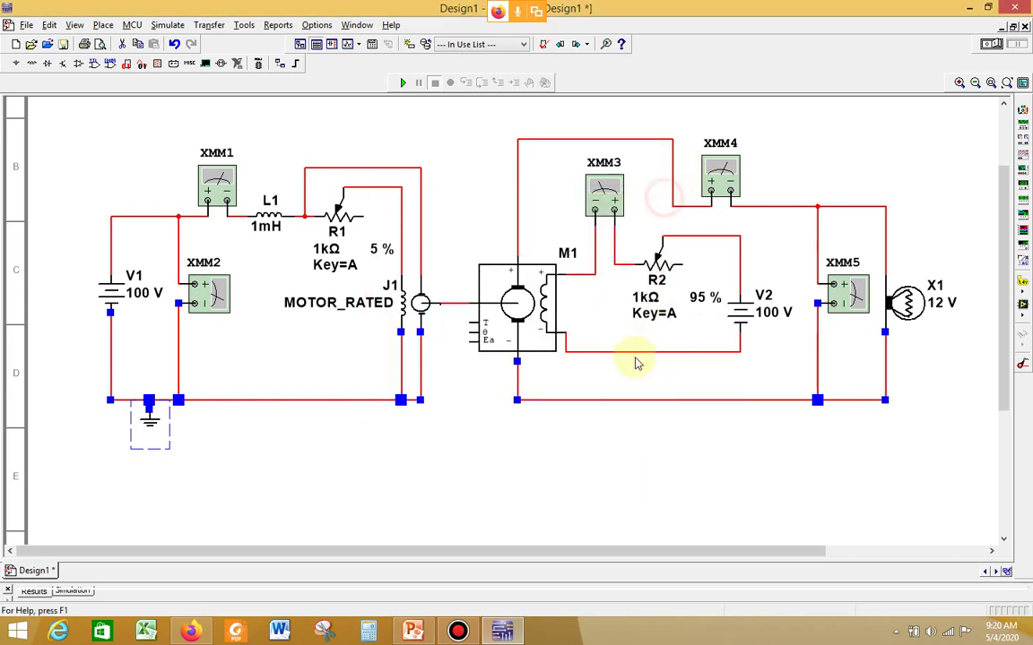
{"action": "right_click", "coordinate": [628, 401]}
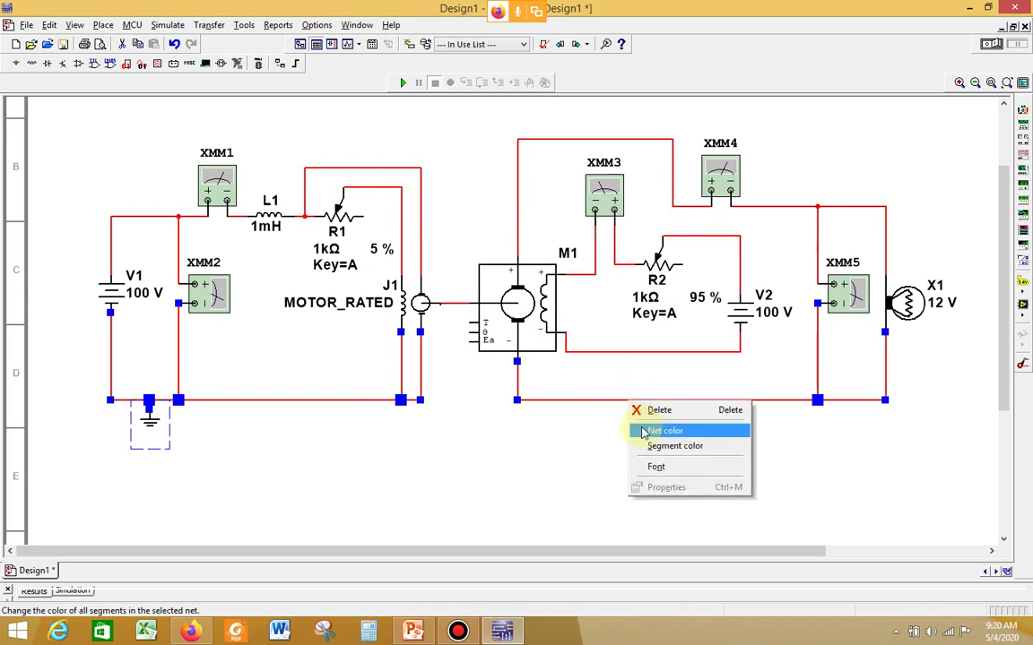
{"action": "left_click", "coordinate": [645, 431]}
{"action": "left_click", "coordinate": [563, 395]}
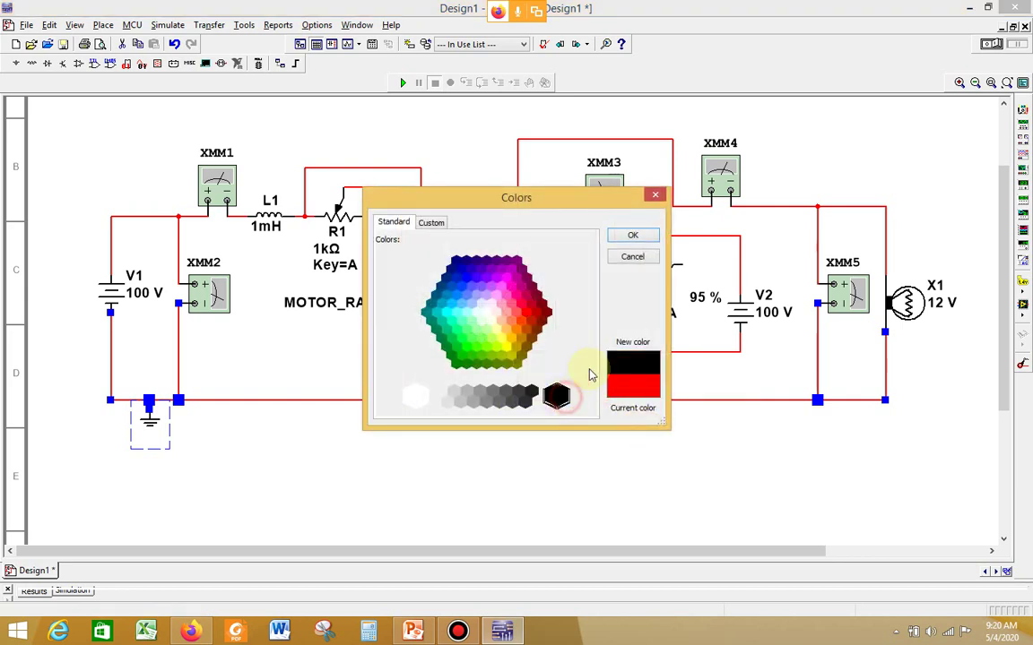
{"action": "left_click", "coordinate": [630, 235]}
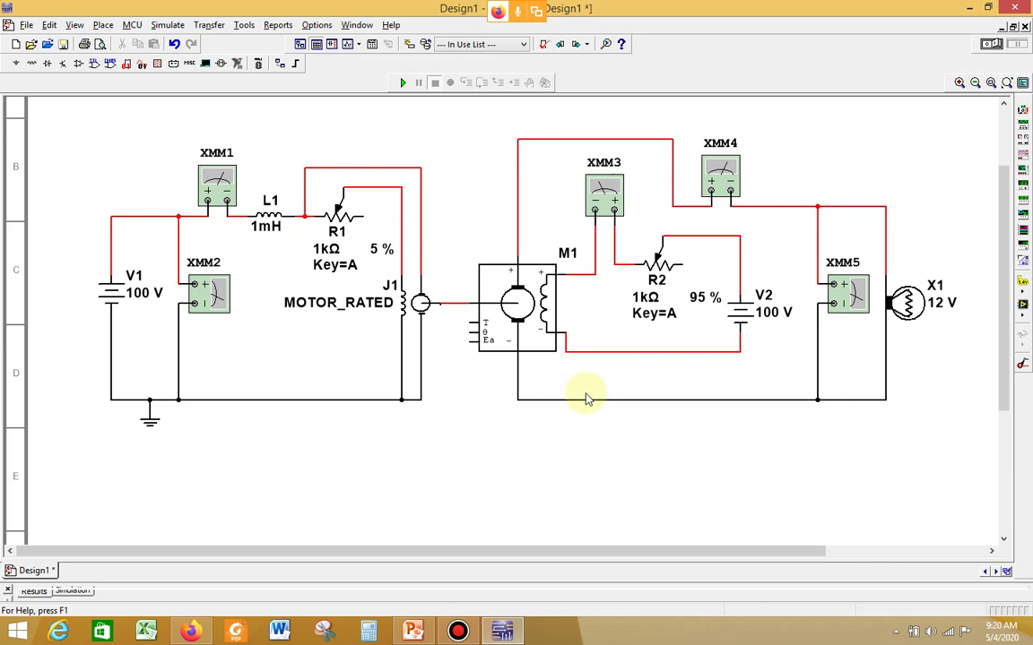
Set the net color of the wire between M1's negative field terminal and V2 to black.
{"action": "right_click", "coordinate": [576, 338]}
{"action": "left_click", "coordinate": [583, 350]}
{"action": "right_click", "coordinate": [583, 351]}
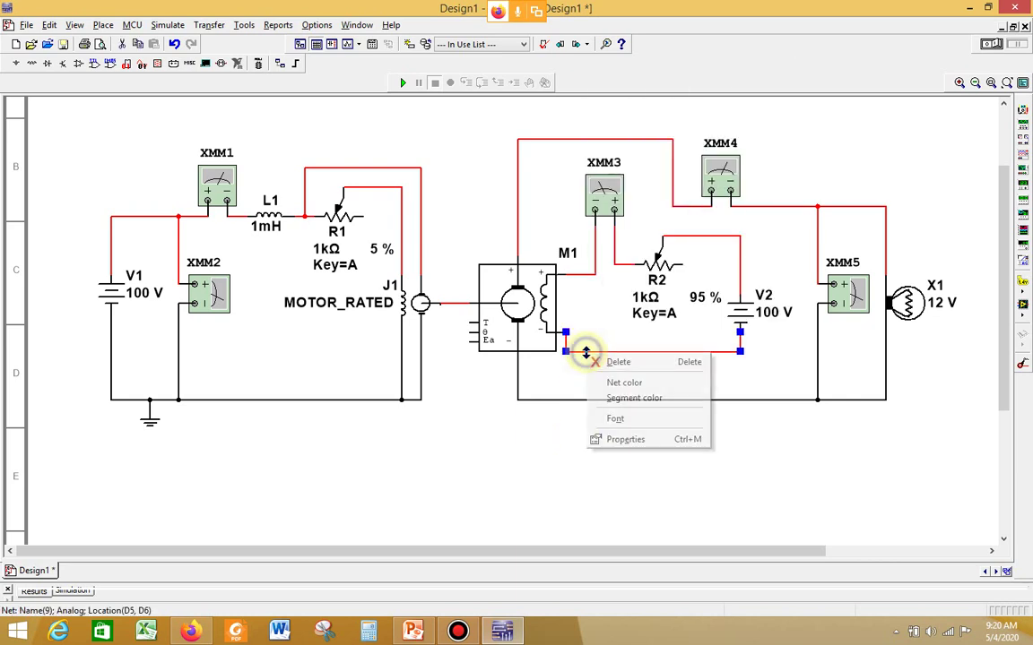
{"action": "left_click", "coordinate": [621, 384]}
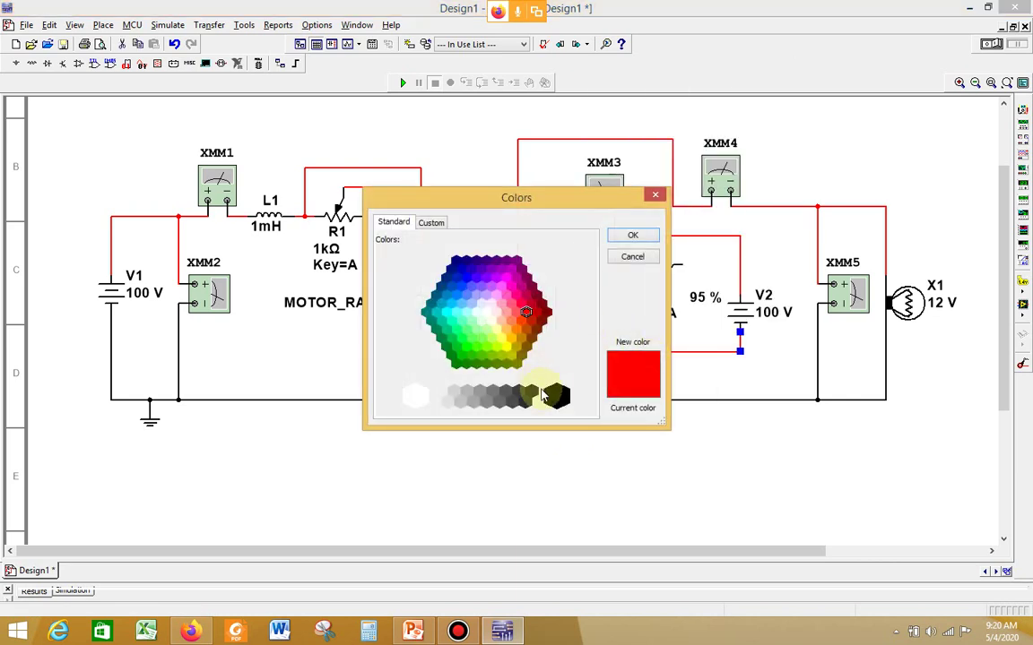
{"action": "left_click", "coordinate": [555, 394]}
{"action": "left_click", "coordinate": [647, 236]}
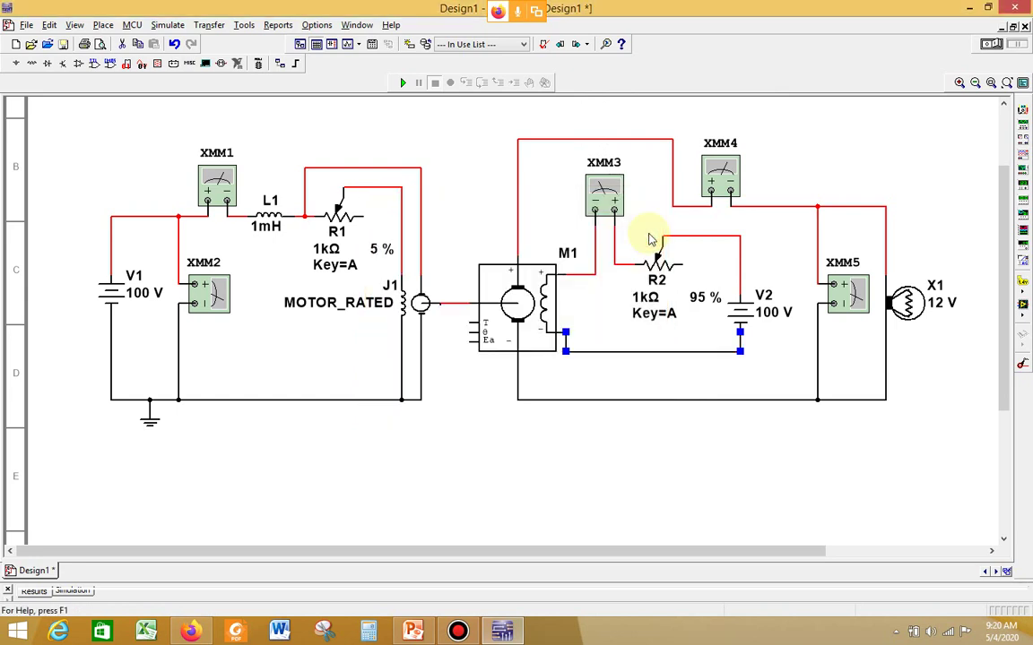
{"action": "left_click", "coordinate": [627, 446]}
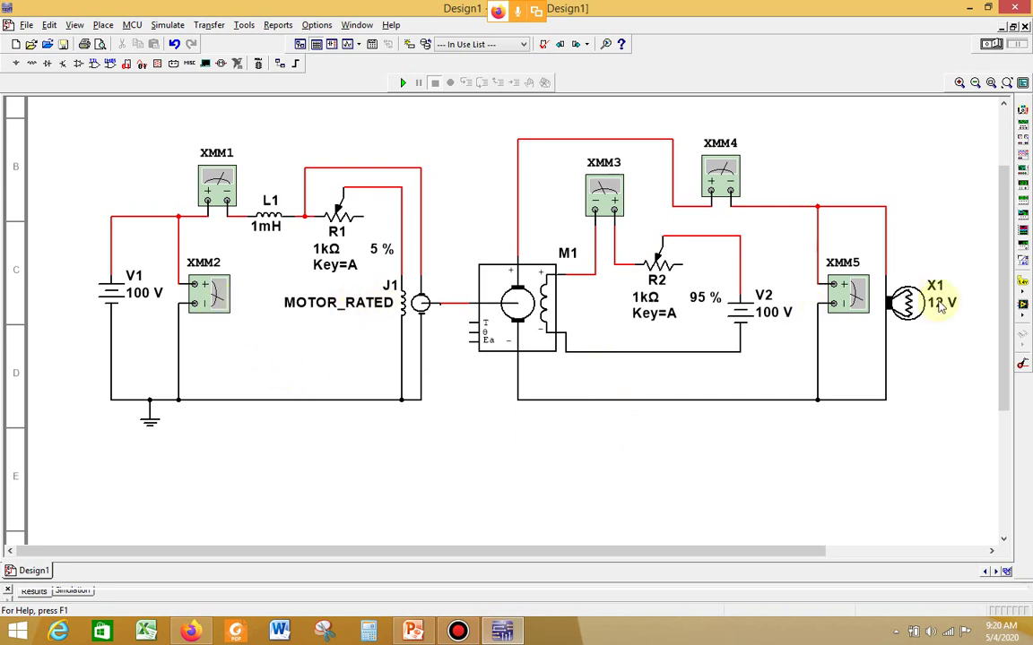
Set lamp X1's maximum rated voltage to 200 V and its maximum rated power to 100 W.
{"action": "double_click", "coordinate": [905, 325]}
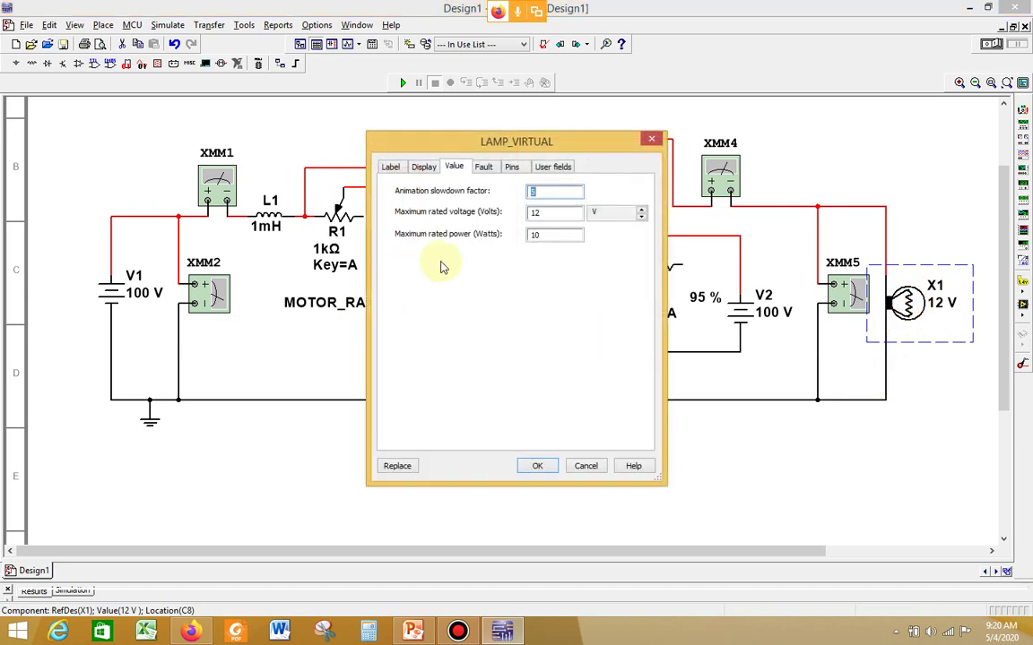
{"action": "left_click_drag", "start_coordinate": [550, 214], "coordinate": [508, 220]}
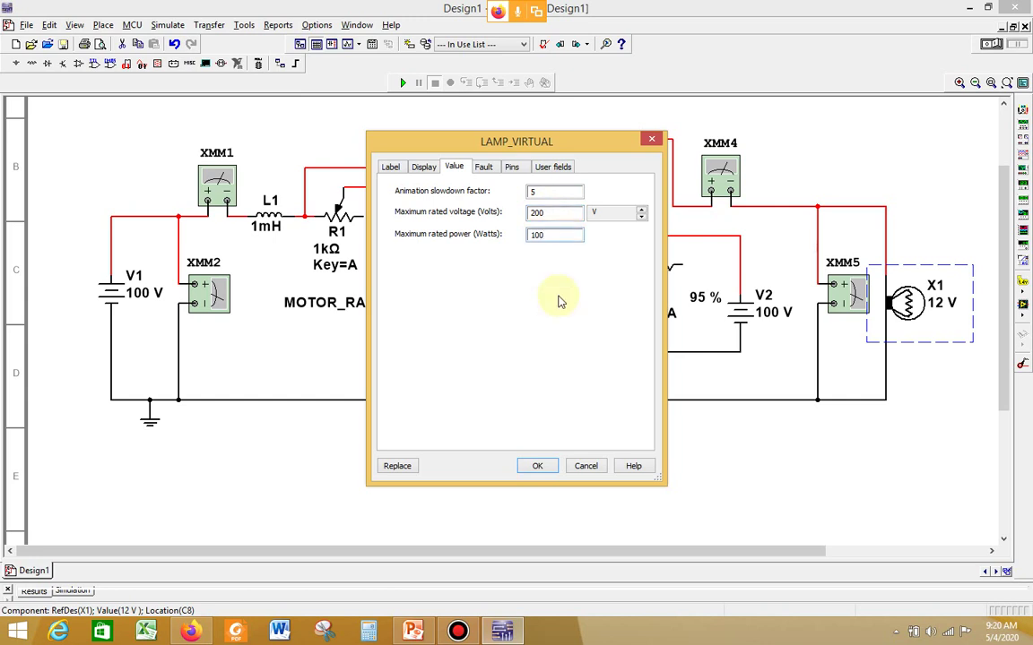
{"action": "left_click", "coordinate": [538, 467]}
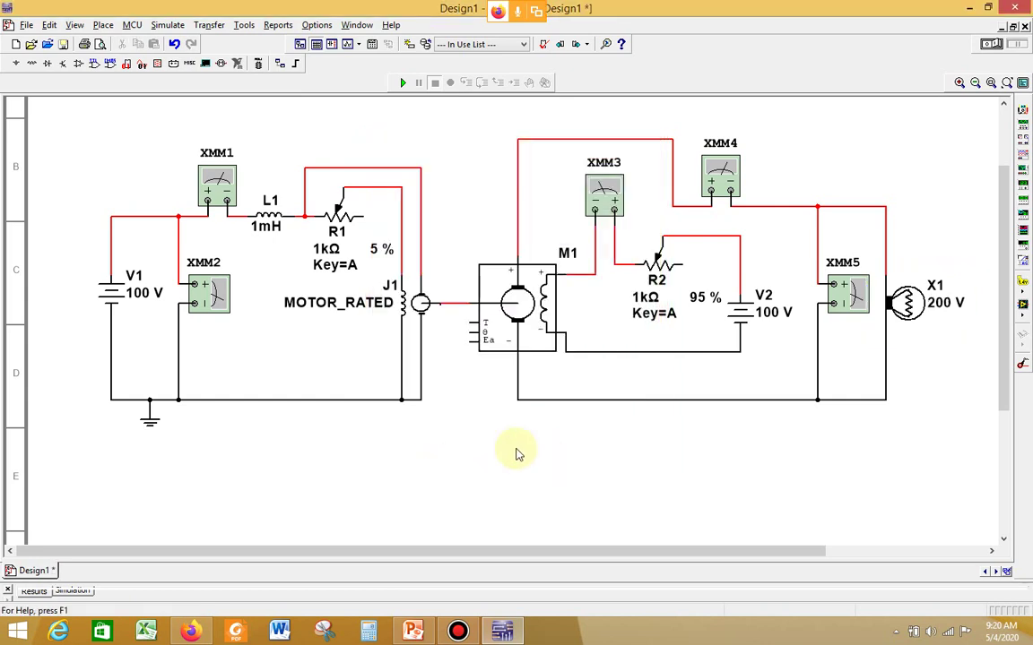
Open the readouts of multimeters XMM1 and XMM2 and place them side by side below the motor circuit.
{"action": "double_click", "coordinate": [202, 184]}
{"action": "left_click_drag", "start_coordinate": [704, 262], "coordinate": [109, 423]}
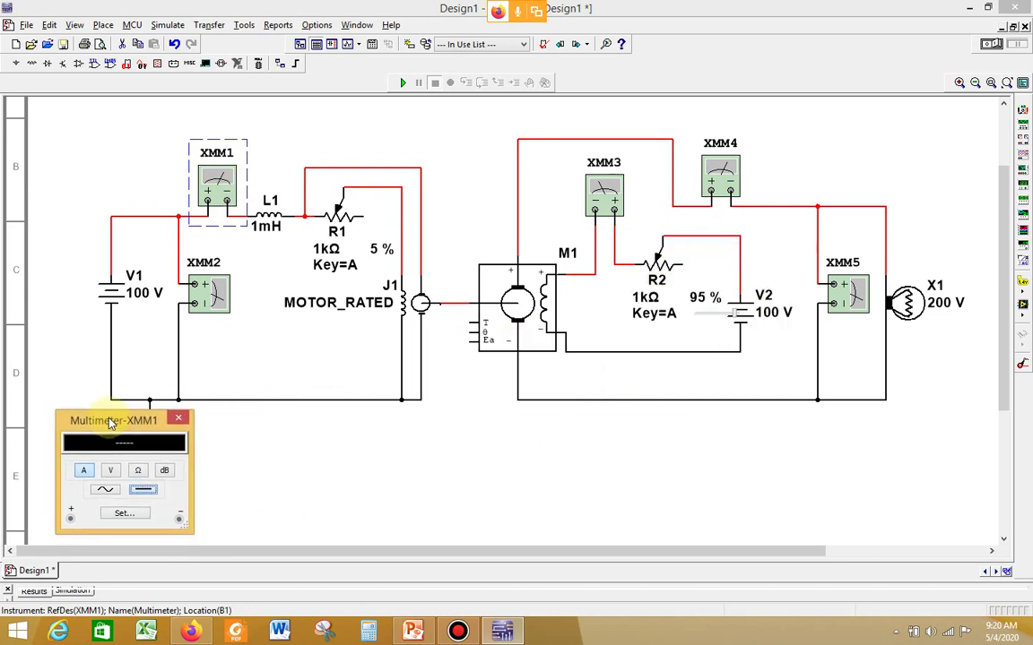
{"action": "double_click", "coordinate": [212, 294]}
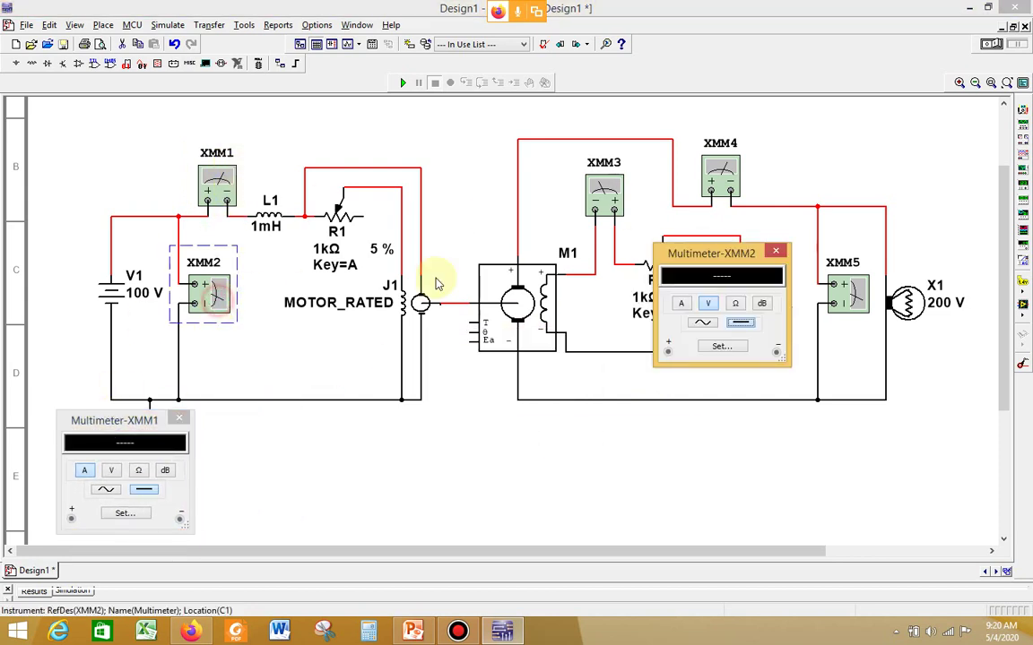
{"action": "left_click_drag", "start_coordinate": [703, 262], "coordinate": [255, 434]}
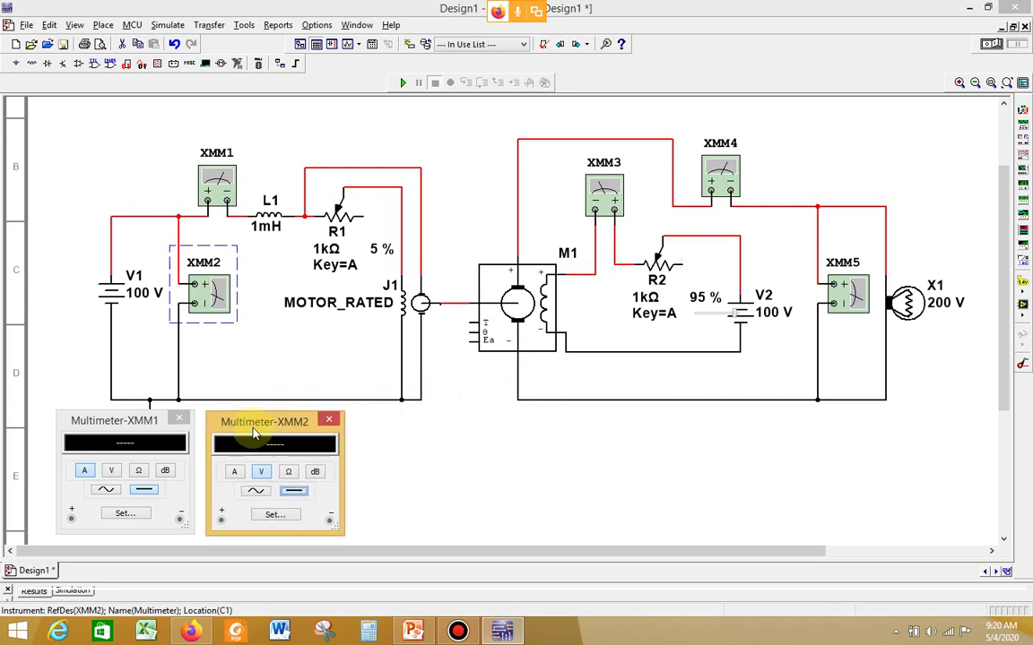
Open the readouts of multimeters XMM3, XMM4 and XMM5 and line them up below the generator circuit.
{"action": "double_click", "coordinate": [613, 197]}
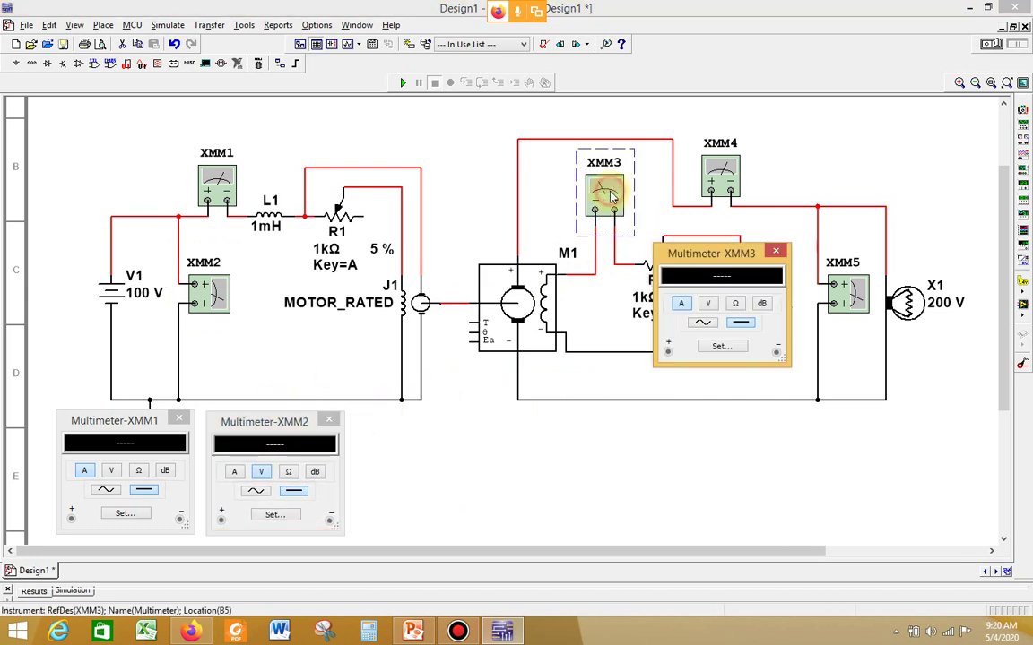
{"action": "left_click", "coordinate": [779, 255]}
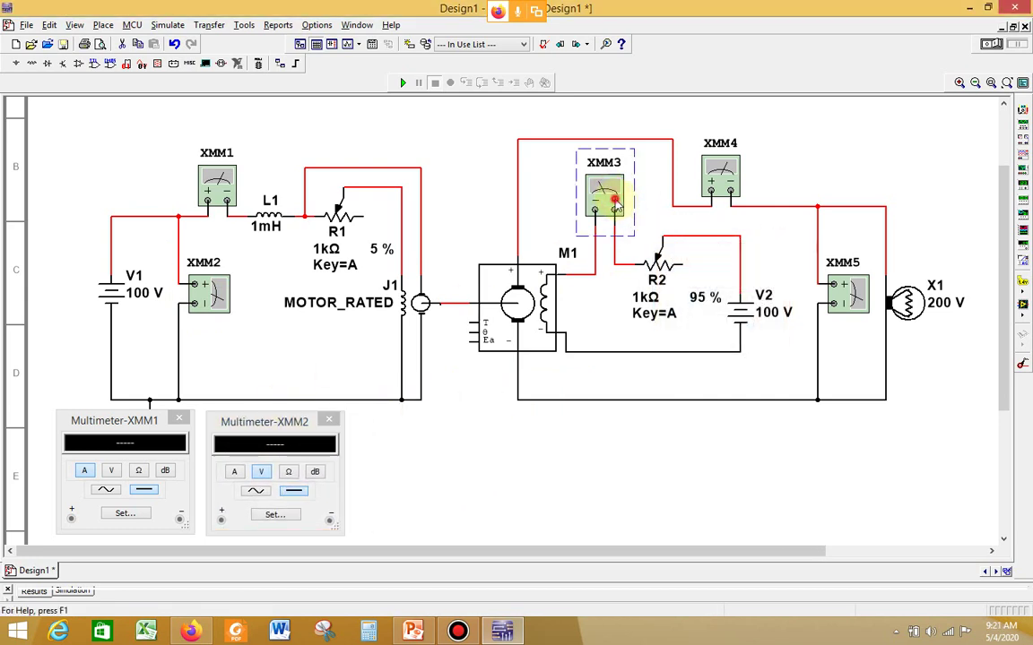
{"action": "double_click", "coordinate": [599, 190]}
{"action": "left_click_drag", "start_coordinate": [682, 257], "coordinate": [547, 430]}
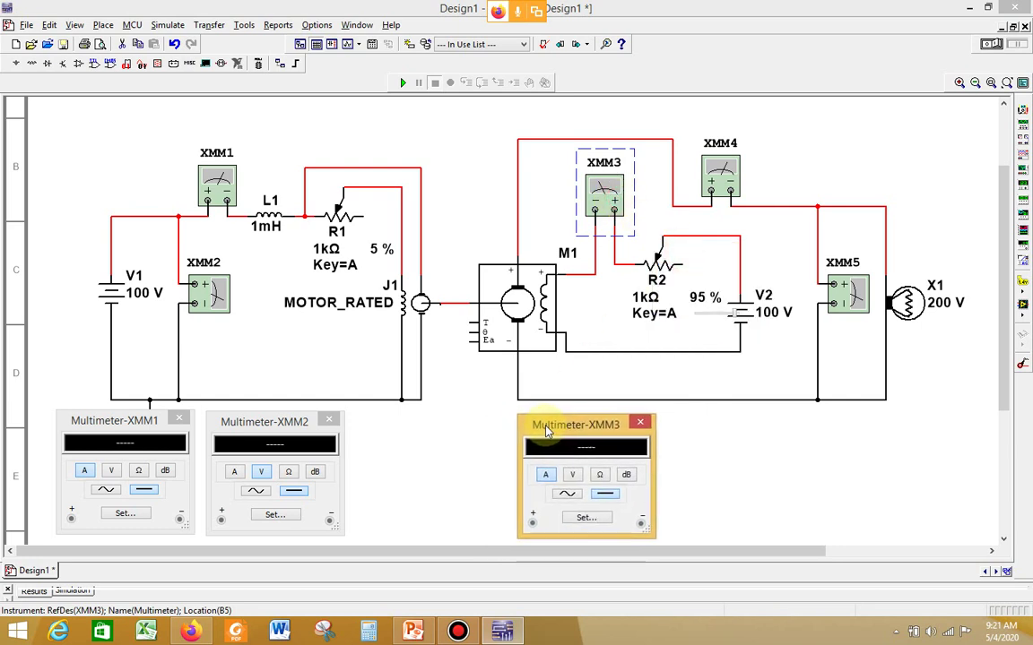
{"action": "double_click", "coordinate": [721, 175]}
{"action": "left_click_drag", "start_coordinate": [717, 260], "coordinate": [737, 434]}
{"action": "double_click", "coordinate": [854, 292]}
{"action": "left_click_drag", "start_coordinate": [707, 255], "coordinate": [872, 427]}
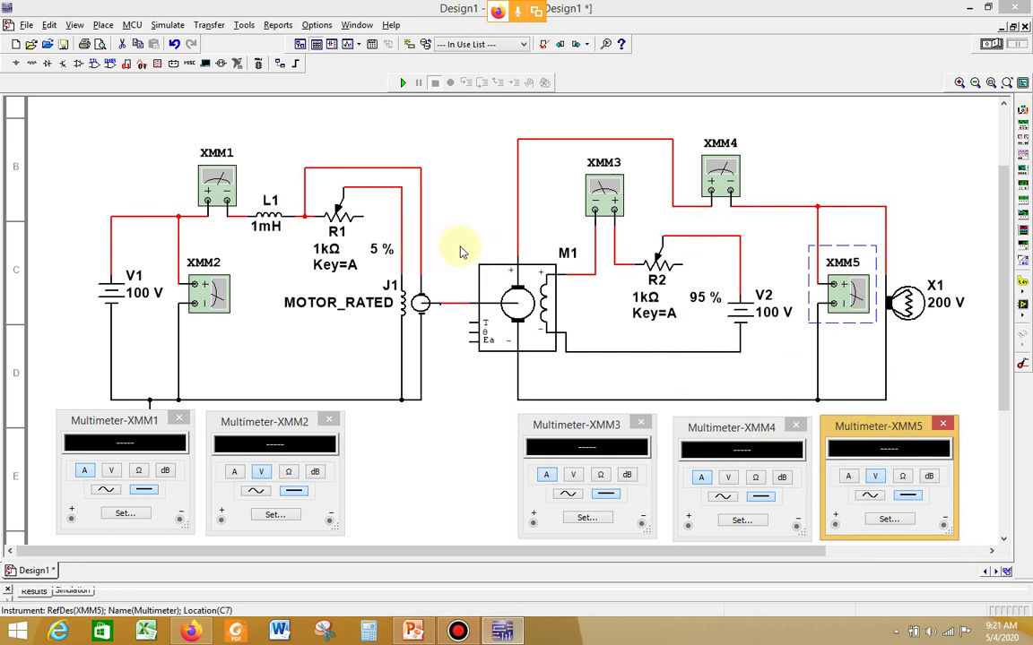
Draw a free-ended wire downward from M1's T terminal and attach an instantaneous voltage and current probe to it.
{"action": "left_click", "coordinate": [472, 323]}
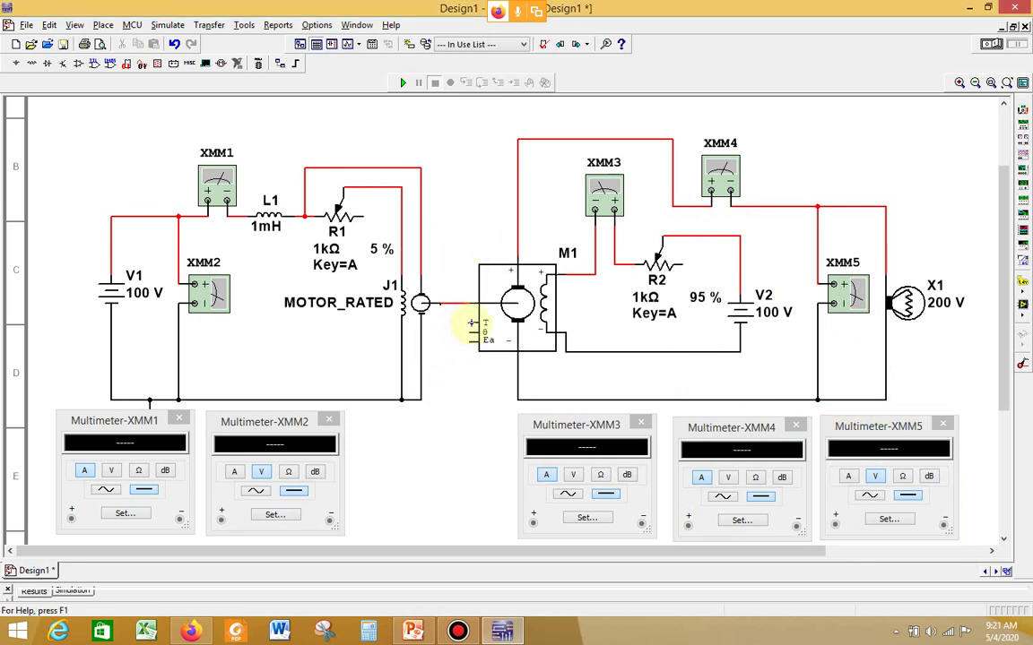
{"action": "double_click", "coordinate": [440, 400]}
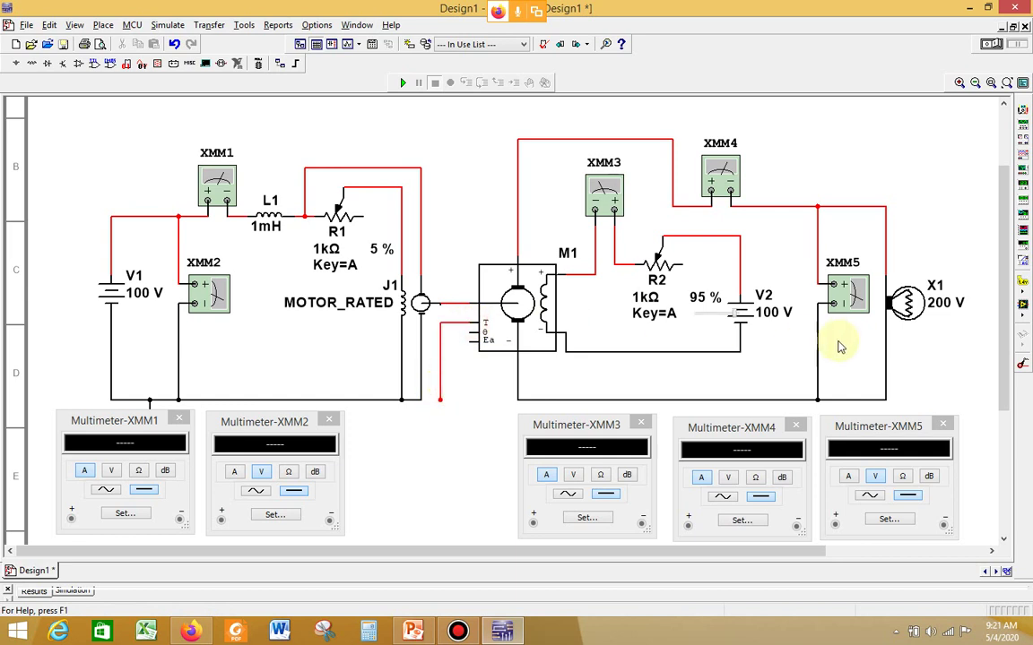
{"action": "left_click", "coordinate": [1022, 282]}
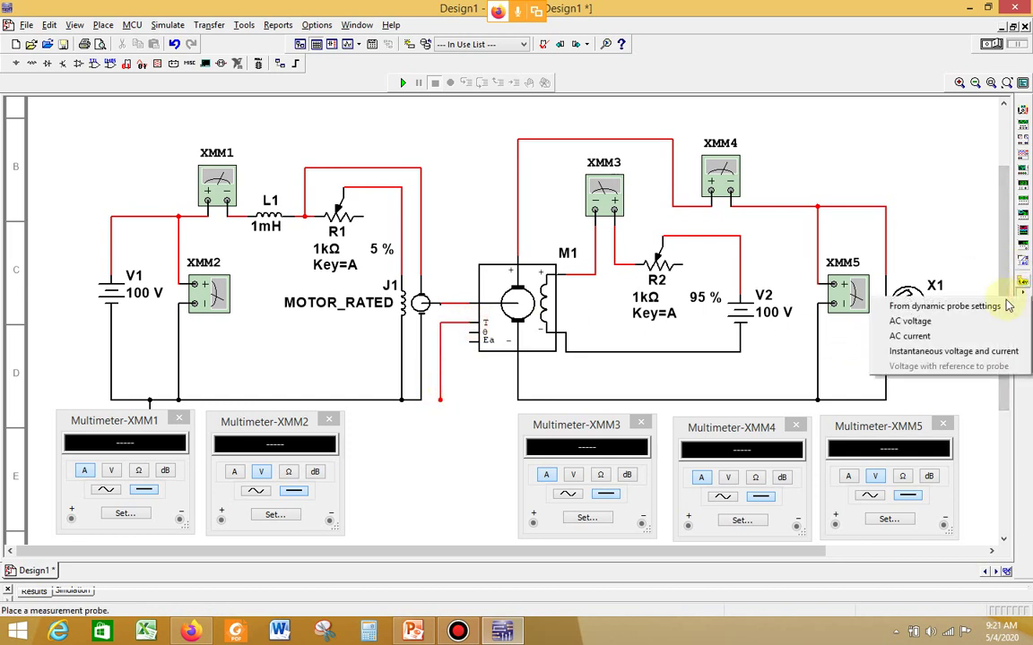
{"action": "left_click", "coordinate": [966, 352]}
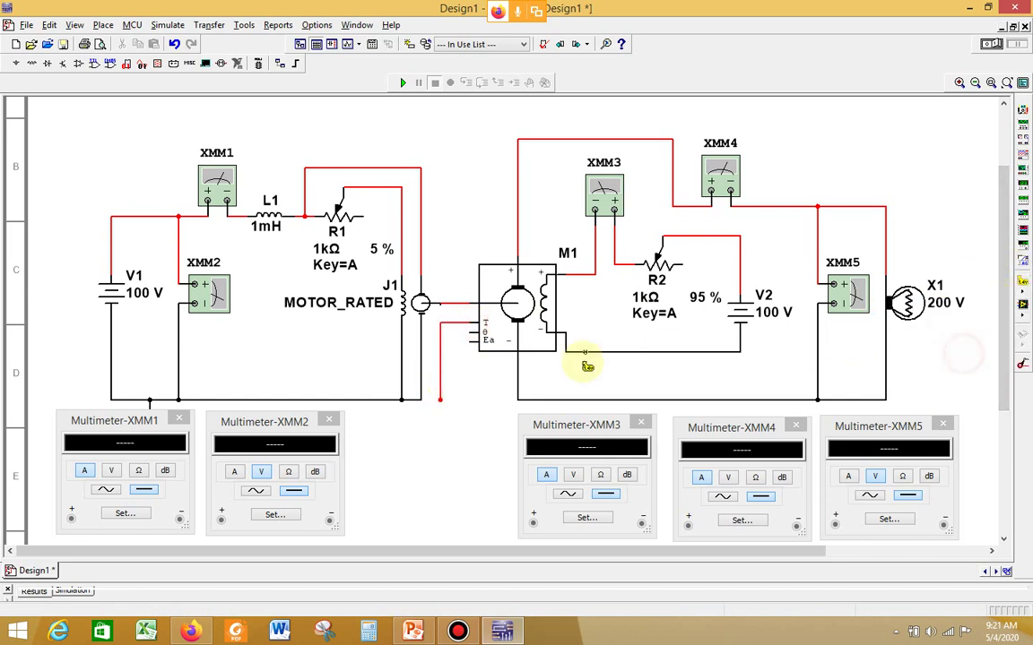
{"action": "left_click", "coordinate": [448, 370]}
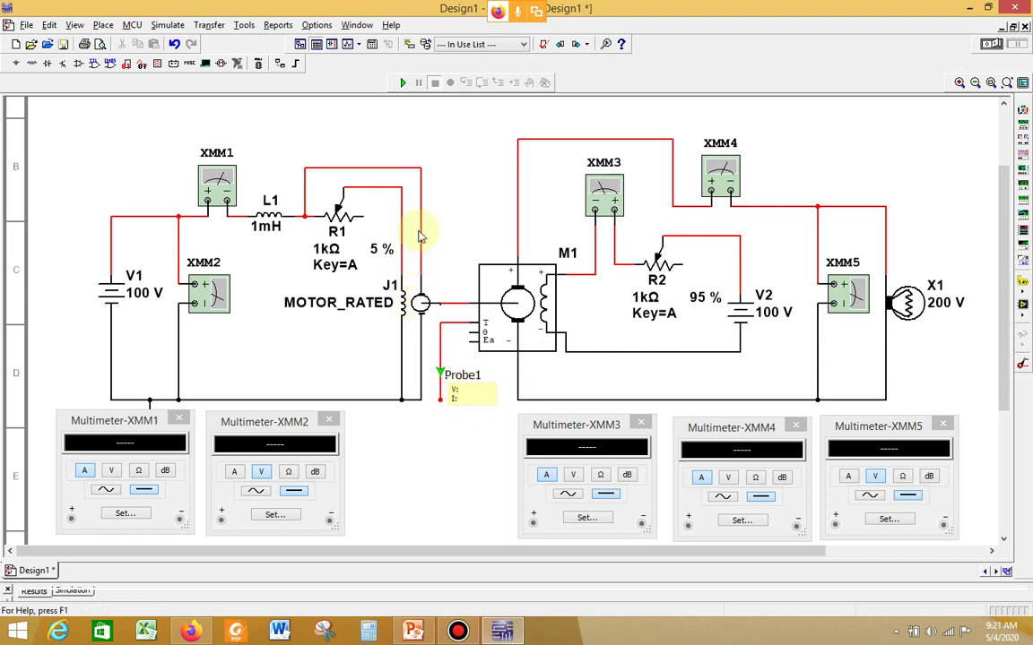
Open the sample design DCMotorTorqueSpeed.ms12 from the Machines samples folder.
{"action": "left_click", "coordinate": [26, 25]}
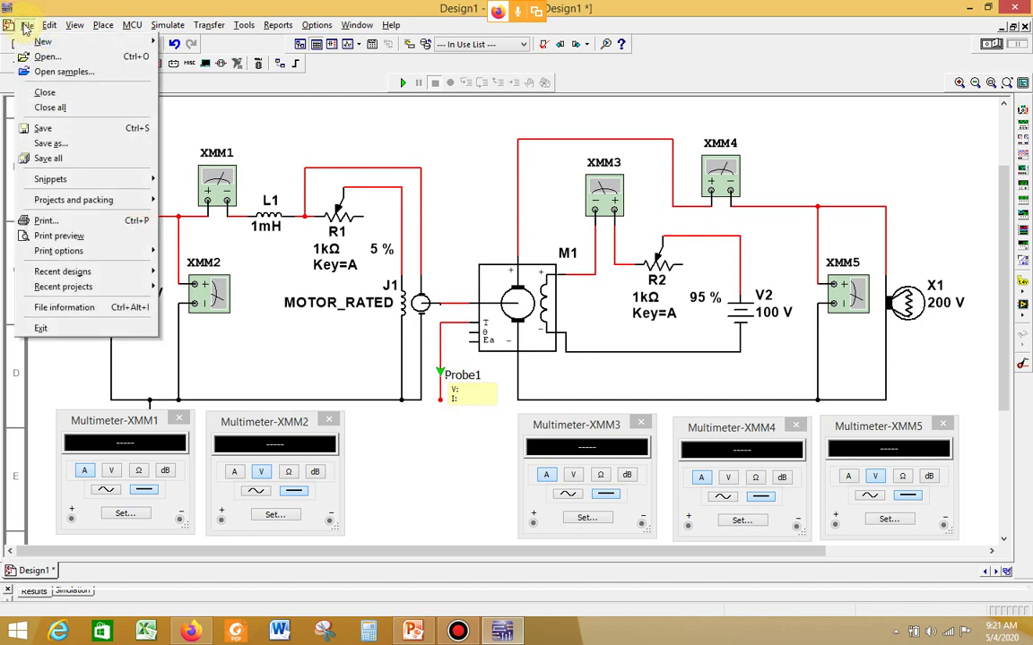
{"action": "left_click", "coordinate": [52, 72]}
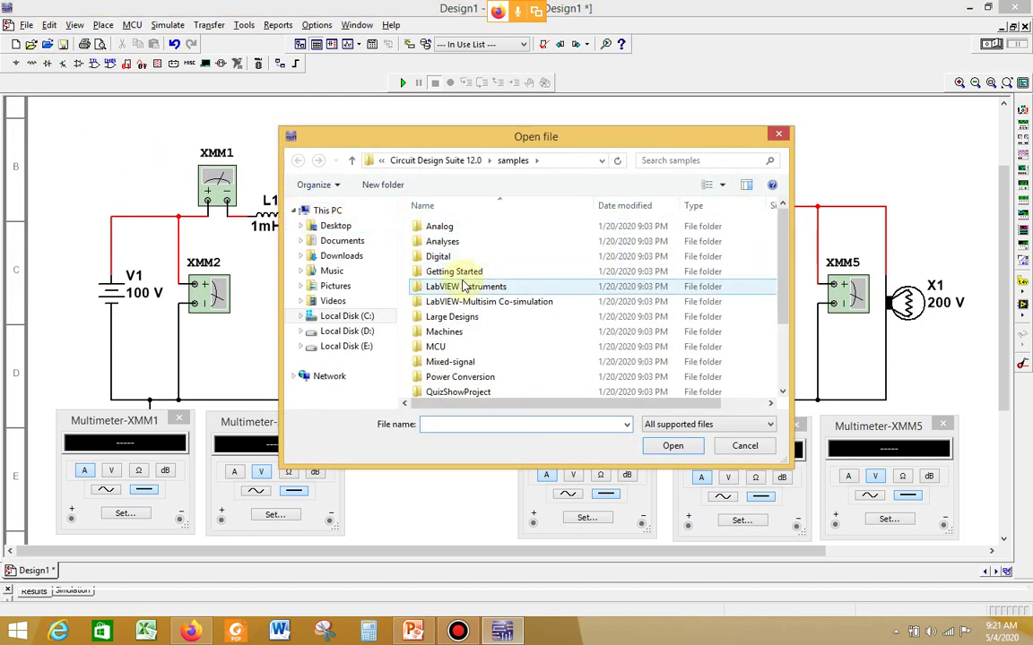
{"action": "double_click", "coordinate": [464, 332]}
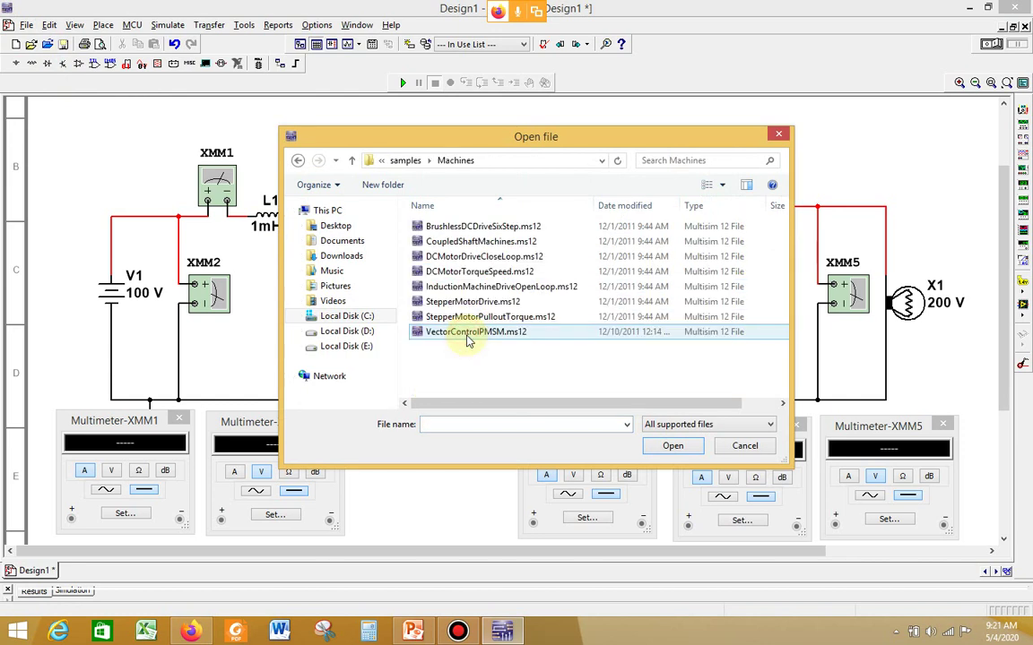
{"action": "left_click", "coordinate": [477, 272]}
{"action": "left_click", "coordinate": [672, 446]}
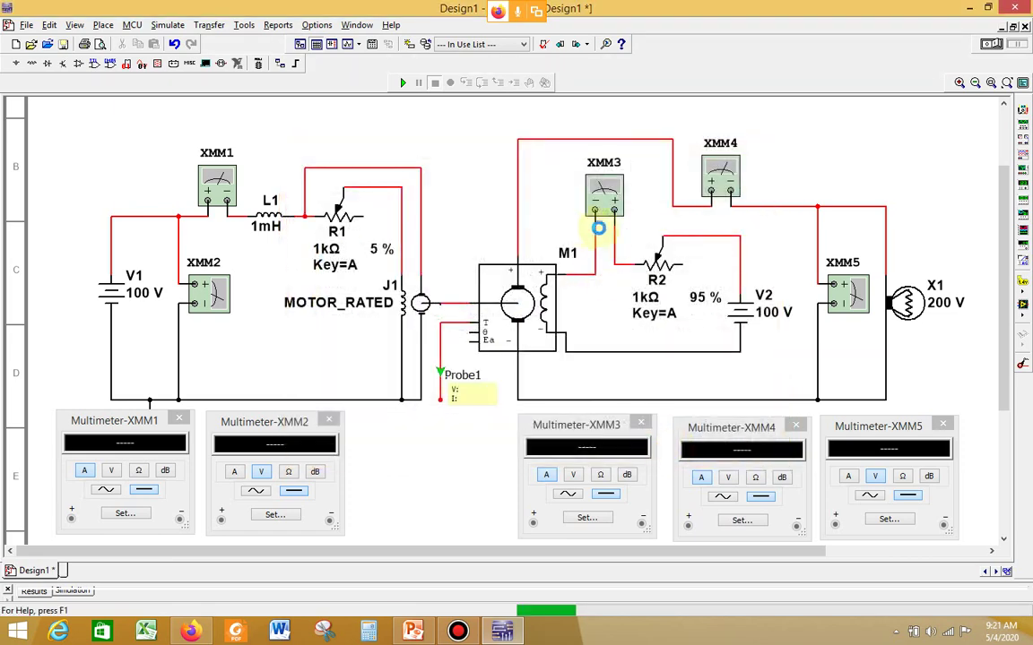
Copy the RAD_PER_SEC_TO_RPM converter U1 from the DCMotorTorqueSpeed sample.
{"action": "scroll", "coordinate": [417, 311], "scroll_direction": "up", "scroll_amount": 5}
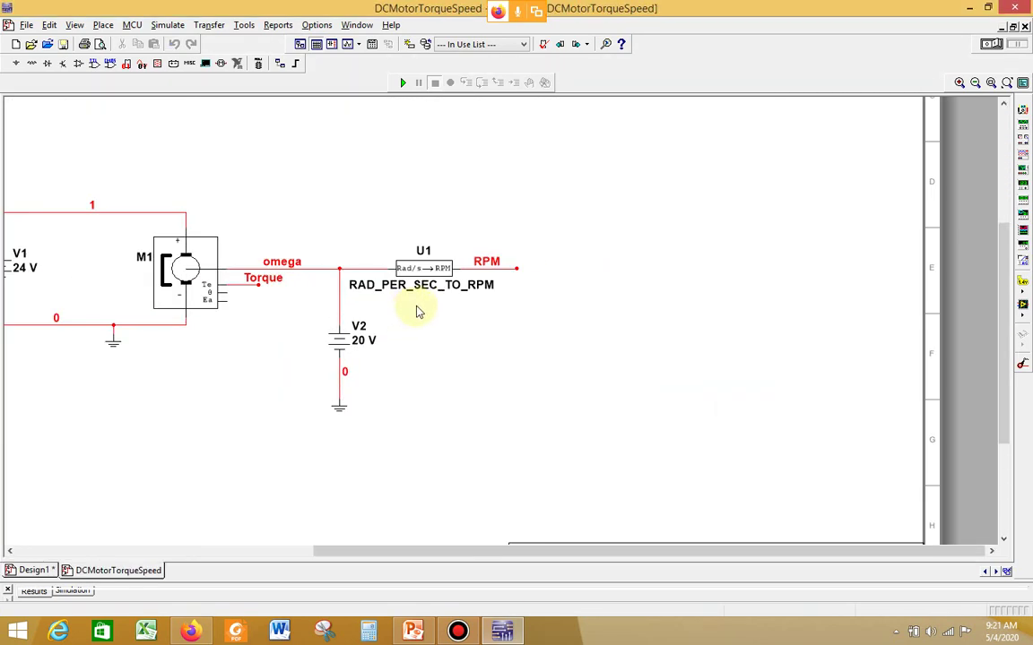
{"action": "left_click", "coordinate": [422, 247]}
{"action": "right_click", "coordinate": [461, 256]}
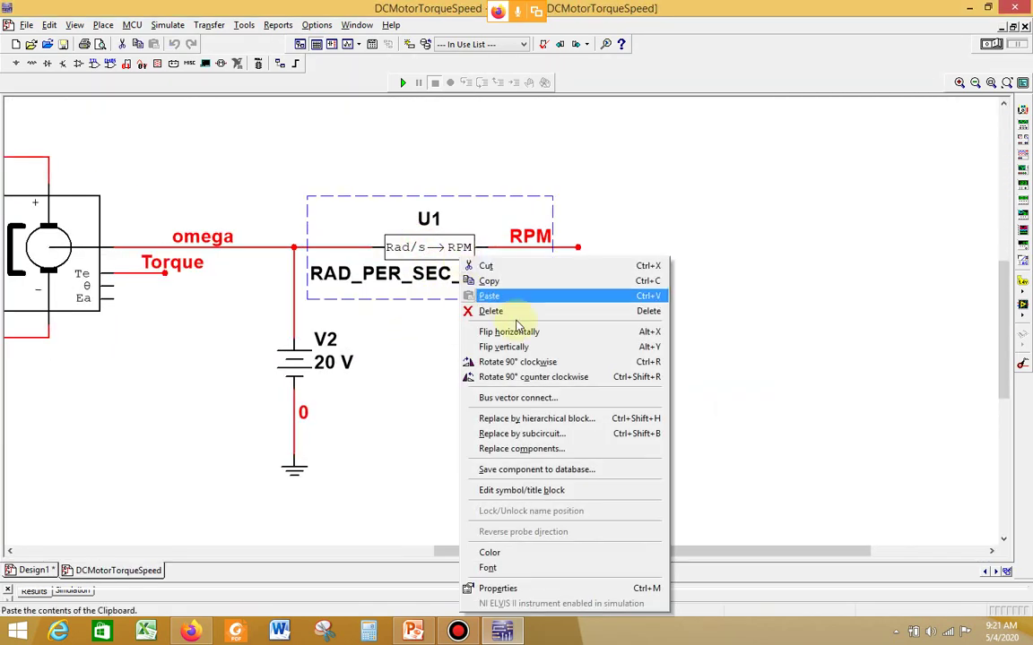
{"action": "left_click", "coordinate": [488, 280]}
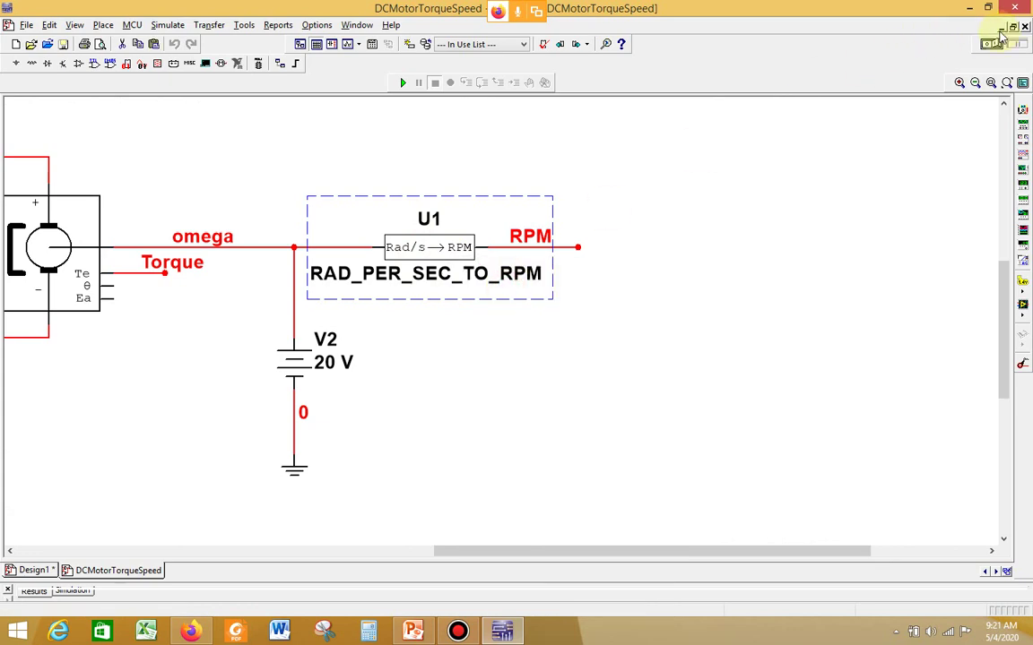
Paste the RAD_PER_SEC_TO_RPM converter into Design1 above the J1–M1 coupling and rotate it 90° clockwise.
{"action": "left_click", "coordinate": [971, 9]}
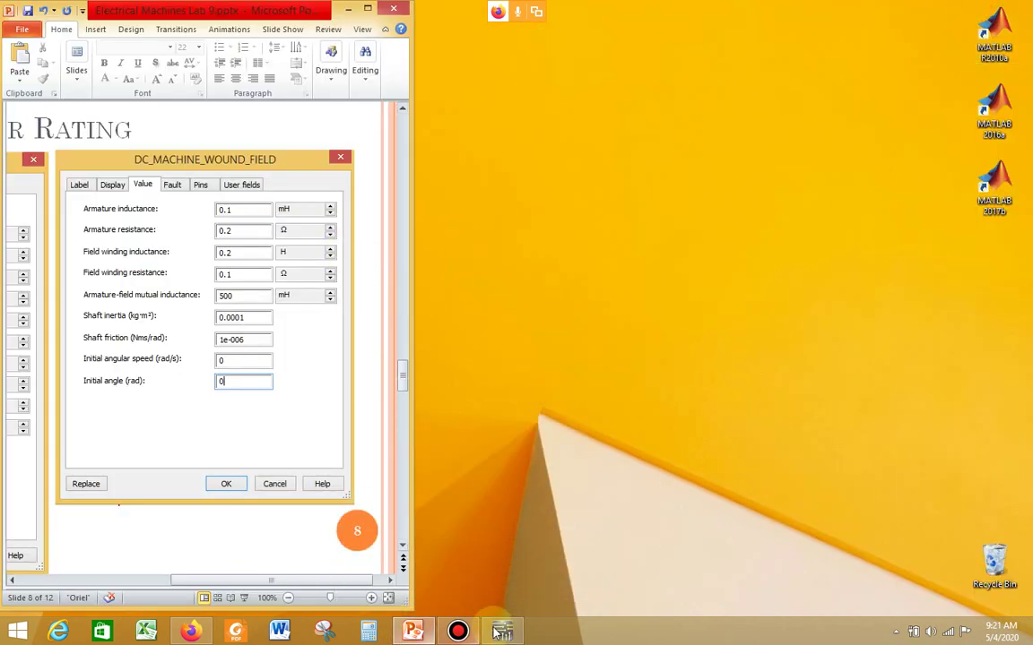
{"action": "key", "text": "alt+Tab"}
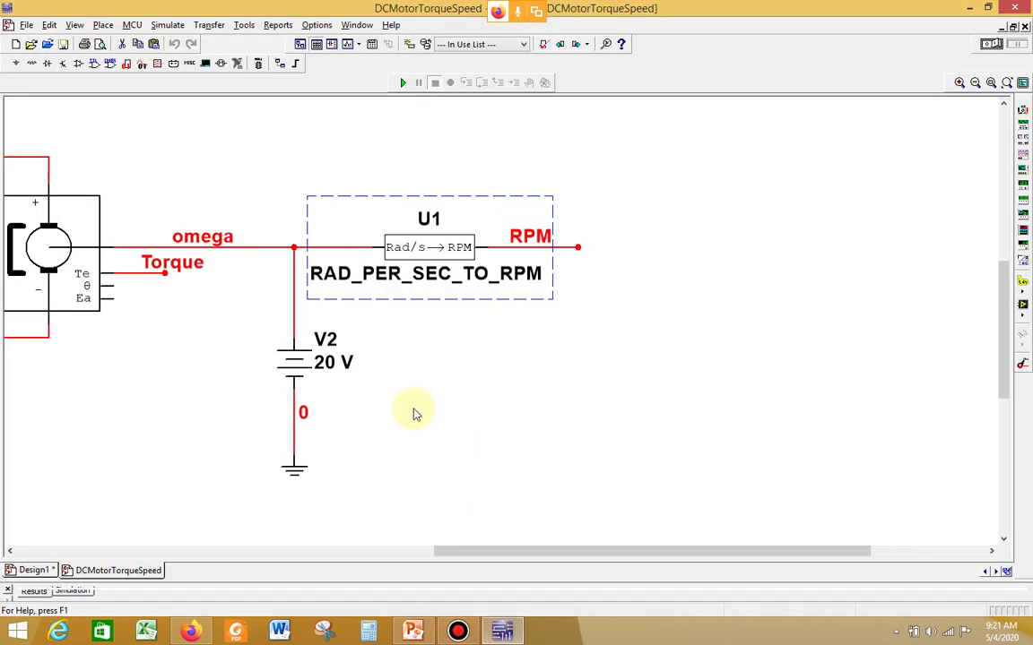
{"action": "left_click", "coordinate": [36, 571]}
{"action": "right_click", "coordinate": [883, 132]}
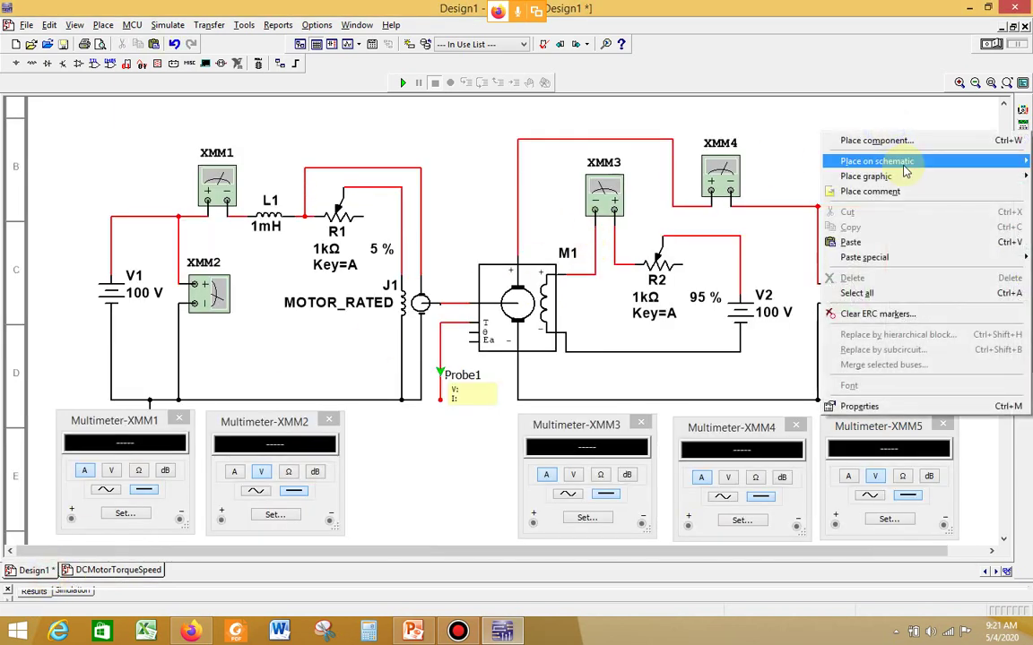
{"action": "left_click", "coordinate": [901, 243]}
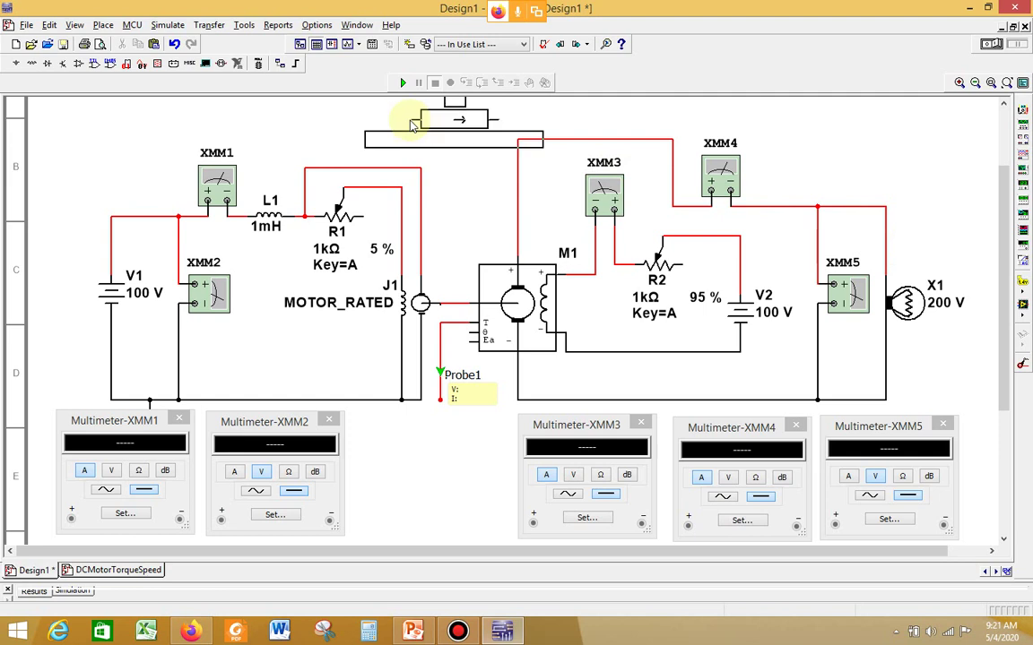
{"action": "left_click", "coordinate": [362, 121]}
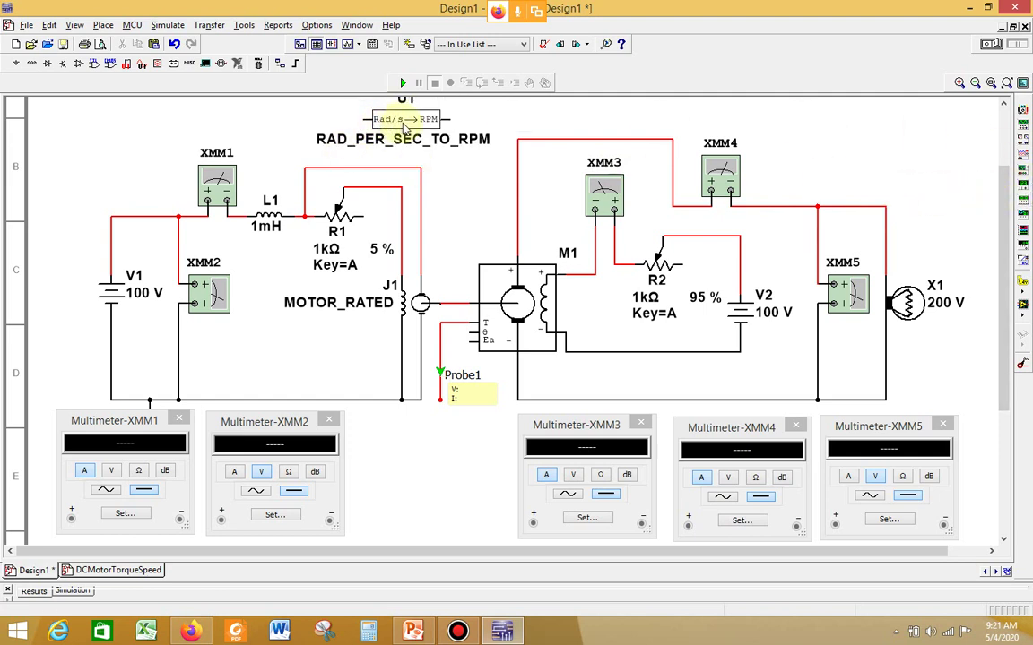
{"action": "left_click_drag", "start_coordinate": [408, 127], "coordinate": [483, 133]}
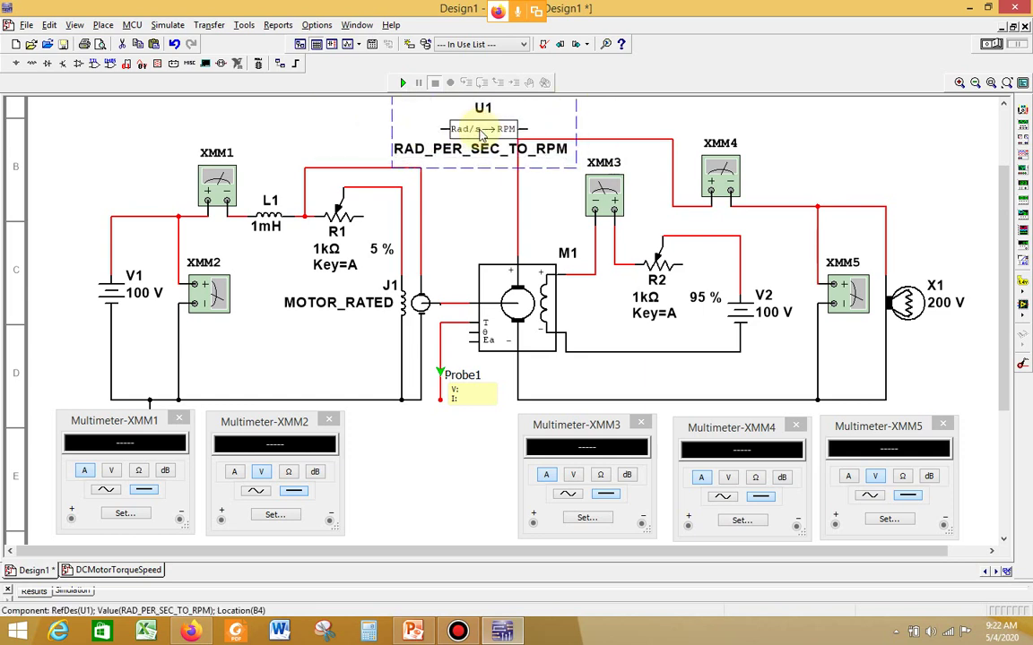
{"action": "key", "text": "ctrl+r"}
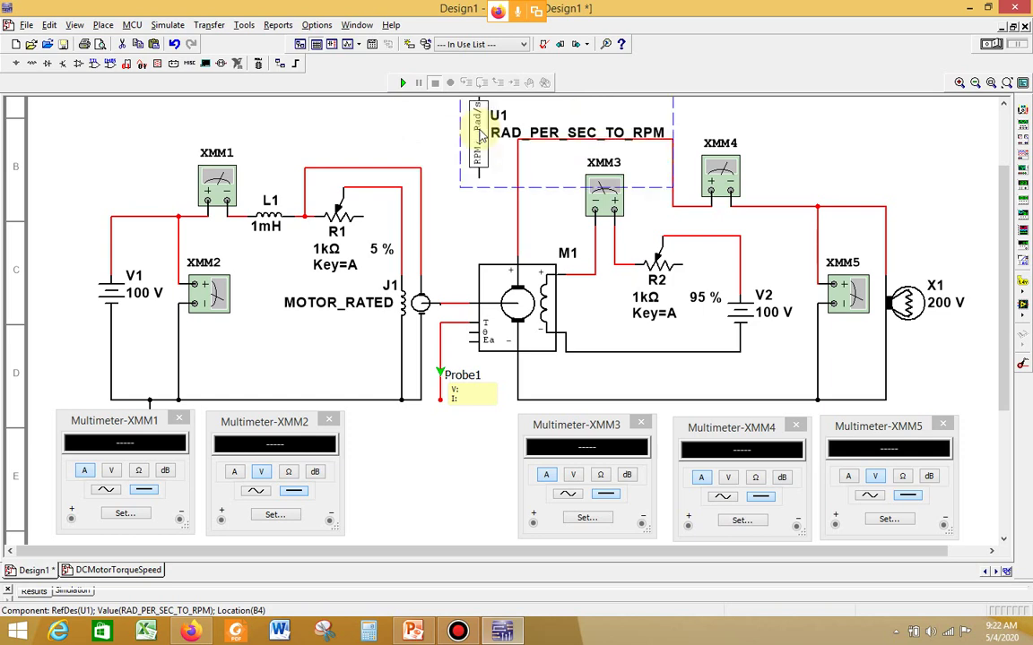
Try lowering the rotated converter beside M1's upper armature wire, and undo the move after checking the converter's value properties.
{"action": "left_click_drag", "start_coordinate": [482, 134], "coordinate": [468, 193]}
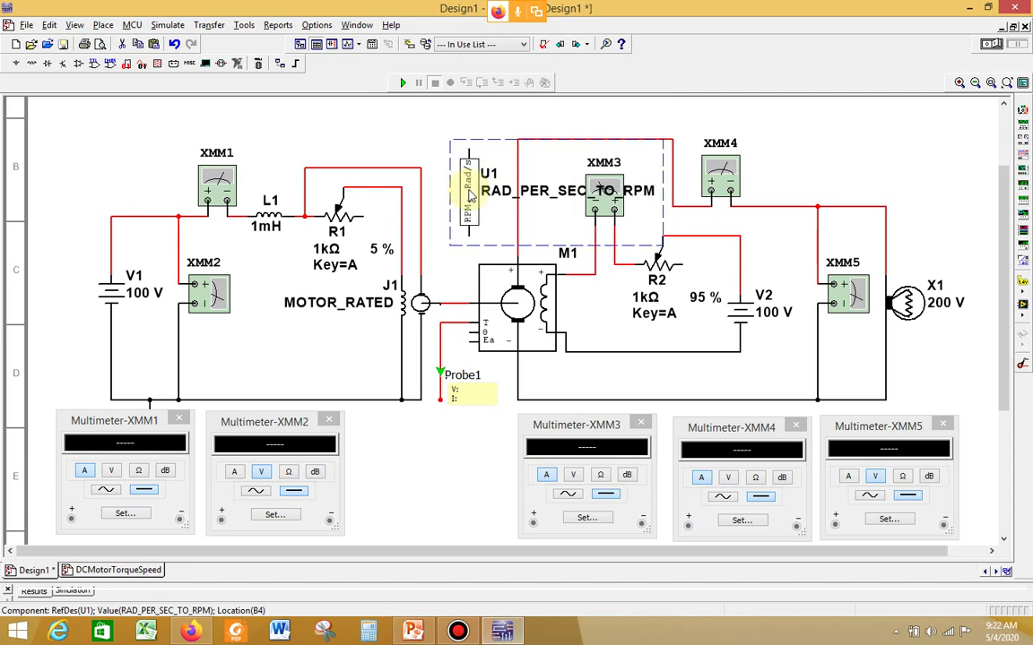
{"action": "left_click", "coordinate": [518, 194]}
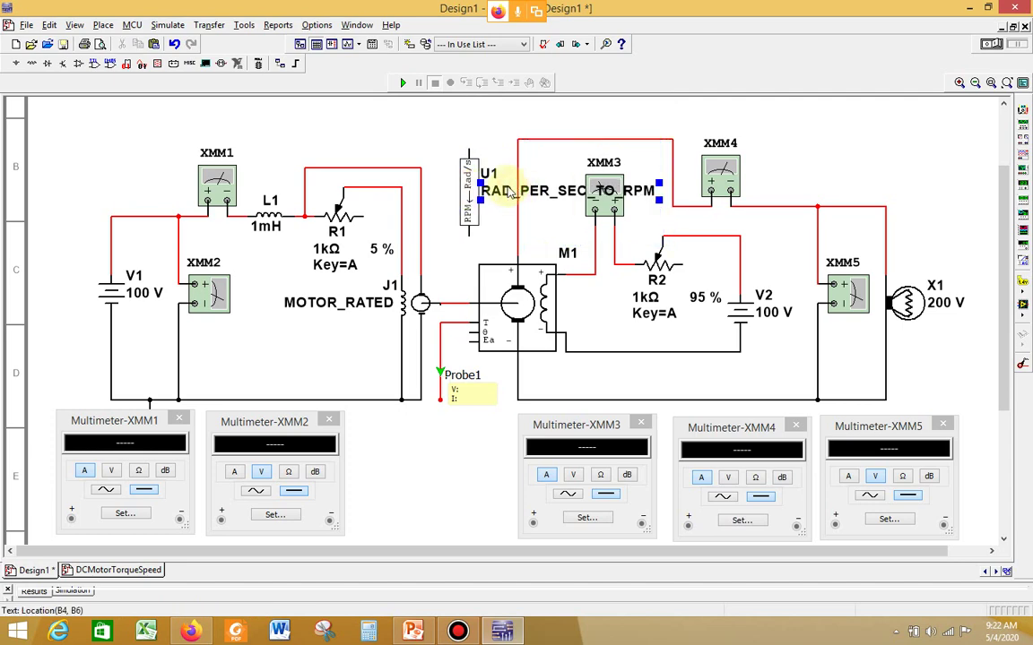
{"action": "double_click", "coordinate": [507, 191]}
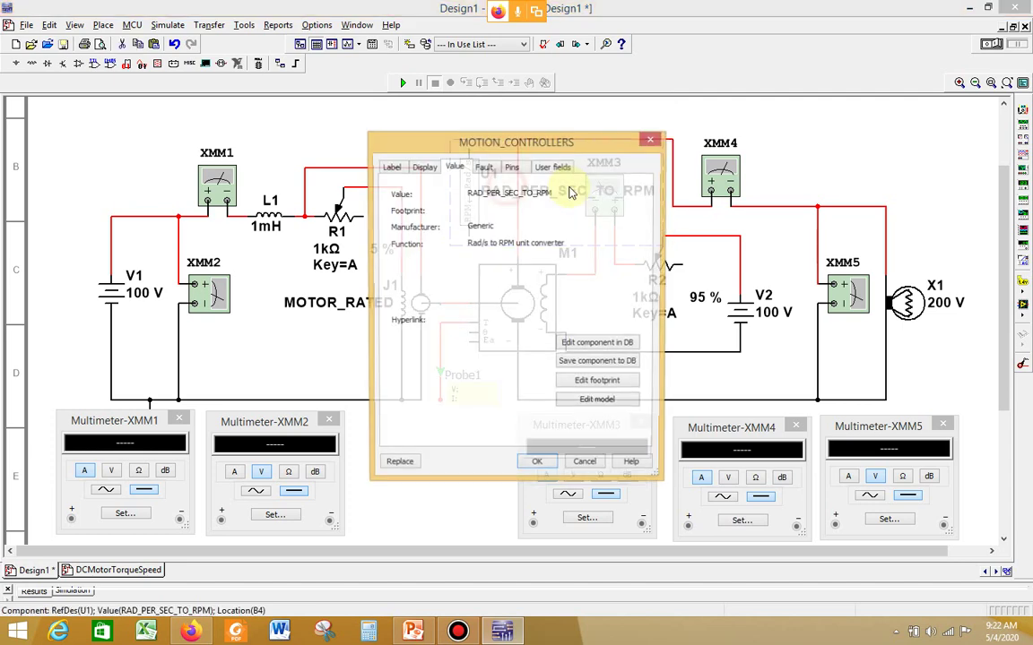
{"action": "left_click", "coordinate": [655, 141]}
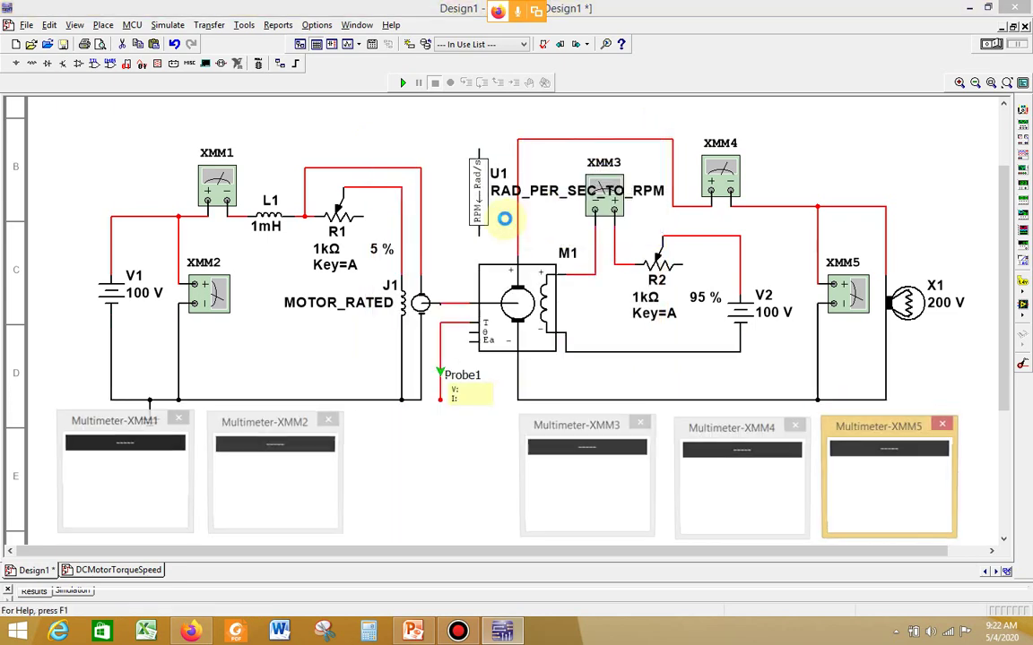
{"action": "left_click", "coordinate": [460, 224]}
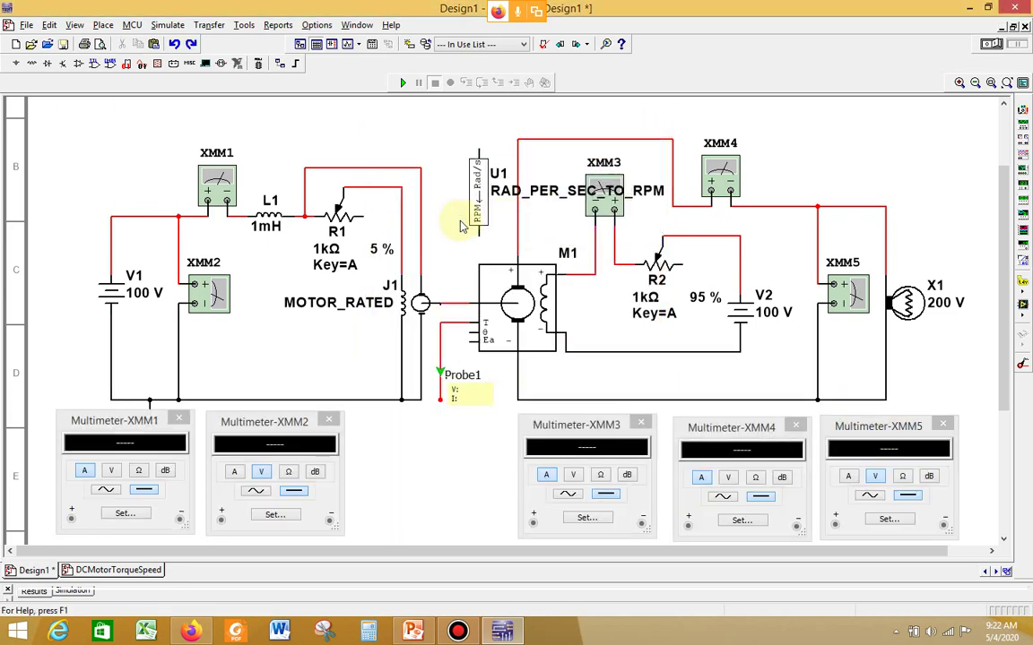
{"action": "left_click_drag", "start_coordinate": [460, 224], "coordinate": [461, 166]}
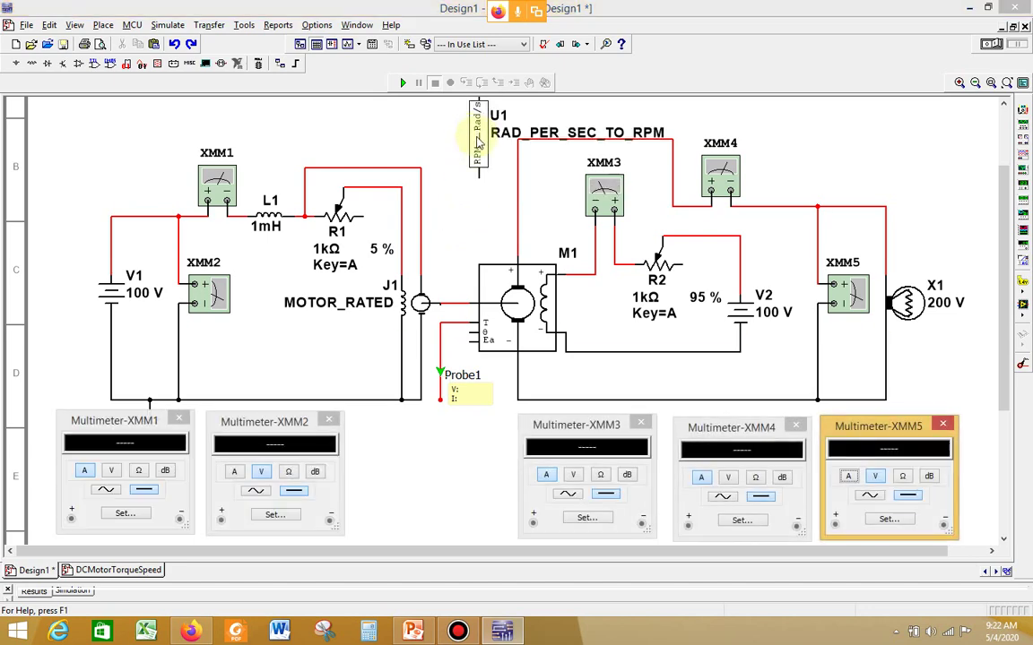
Rotate the RAD_PER_SEC_TO_RPM converter U1 90° clockwise to horizontal and place it above the circuit between J1 and M1.
{"action": "left_click", "coordinate": [477, 144]}
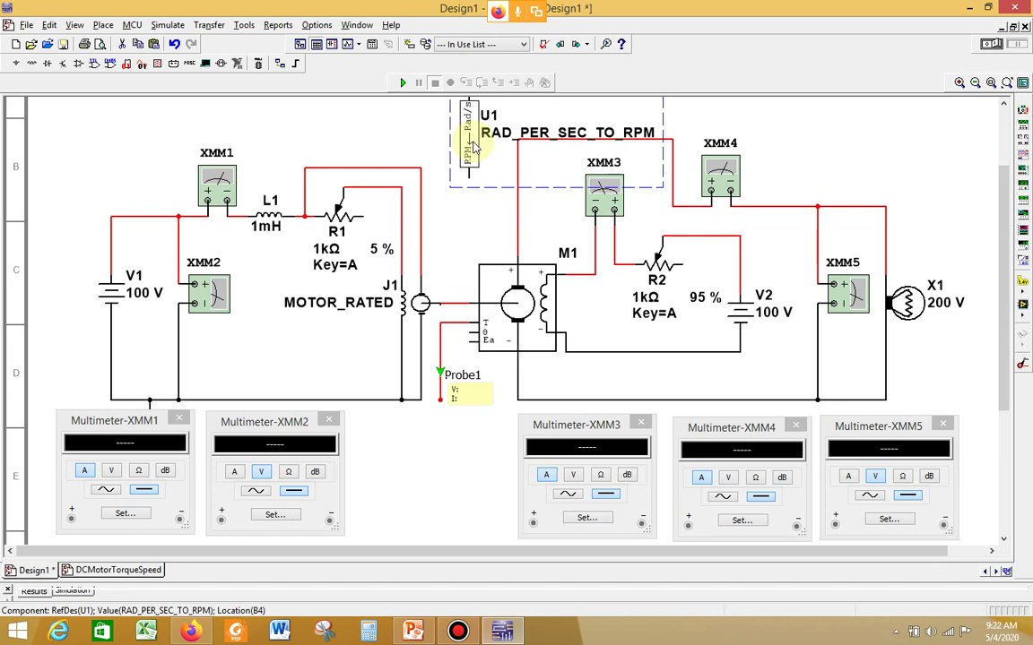
{"action": "right_click", "coordinate": [475, 146]}
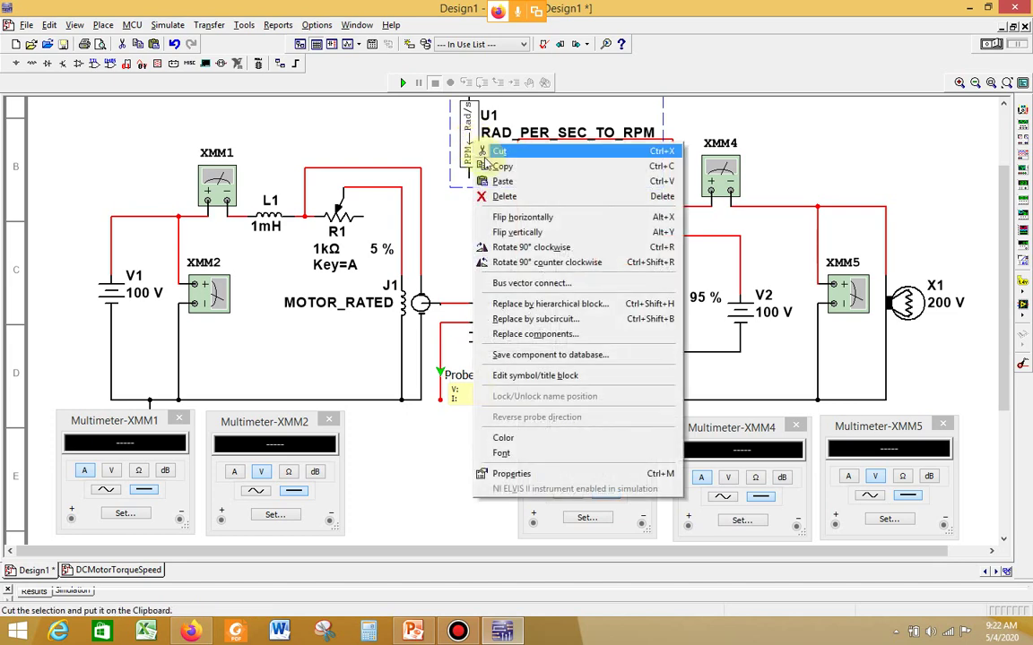
{"action": "left_click", "coordinate": [508, 246]}
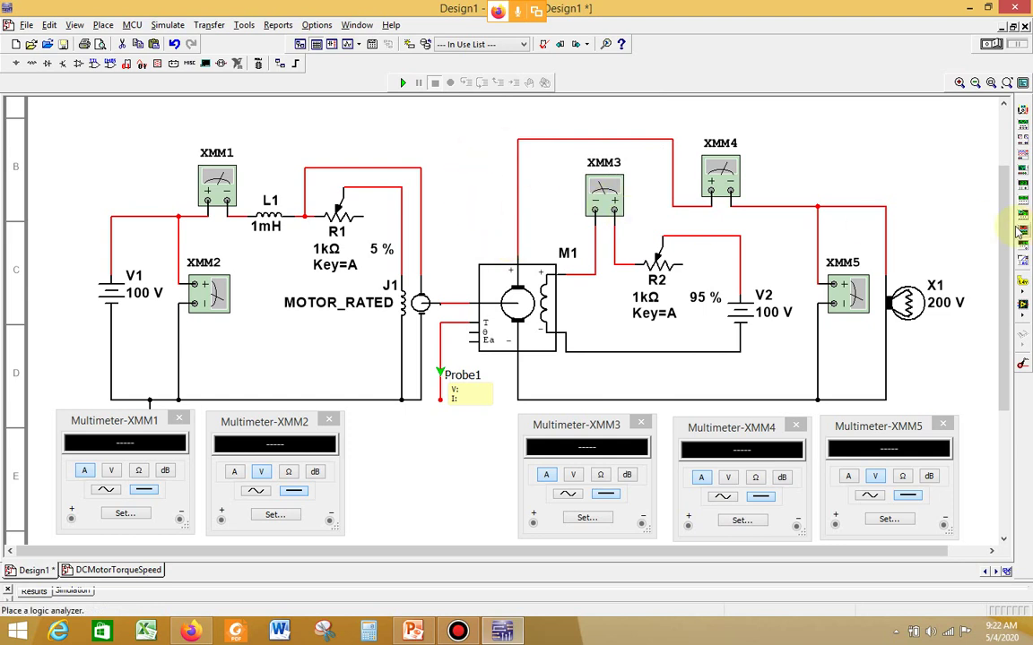
{"action": "scroll", "coordinate": [1003, 223], "scroll_direction": "up", "scroll_amount": 1}
{"action": "scroll", "coordinate": [1005, 222], "scroll_direction": "up", "scroll_amount": 2}
{"action": "left_click_drag", "start_coordinate": [356, 114], "coordinate": [499, 186]}
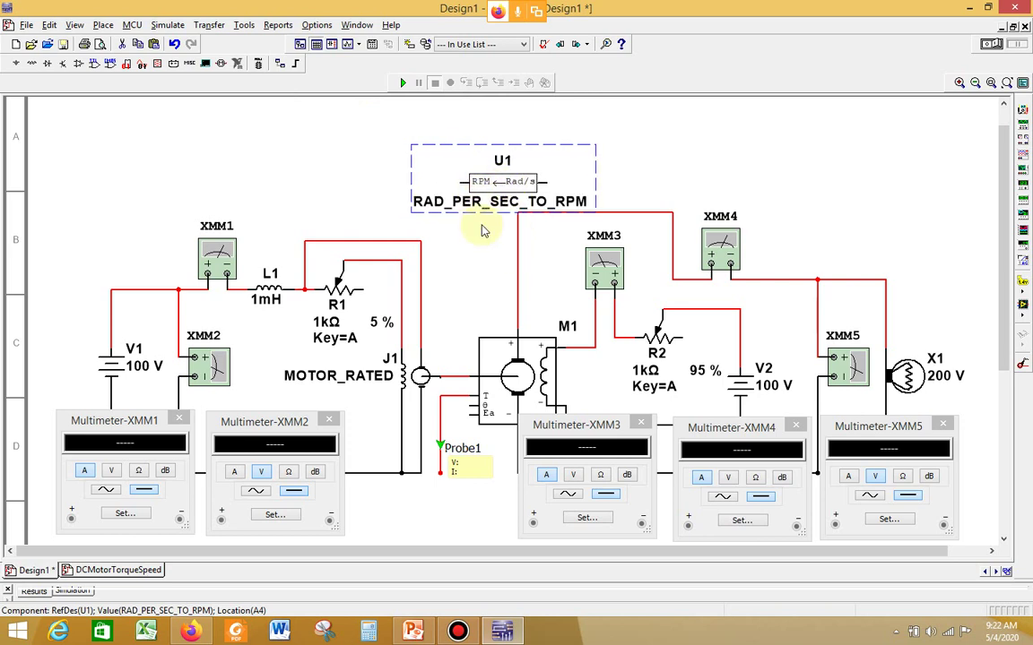
{"action": "left_click", "coordinate": [481, 233]}
Wire U1's RPM-side terminal to the J1–M1 shaft line and run a short open-ended wire from its Rad/s-side terminal.
{"action": "left_click", "coordinate": [458, 181]}
{"action": "left_click", "coordinate": [450, 372]}
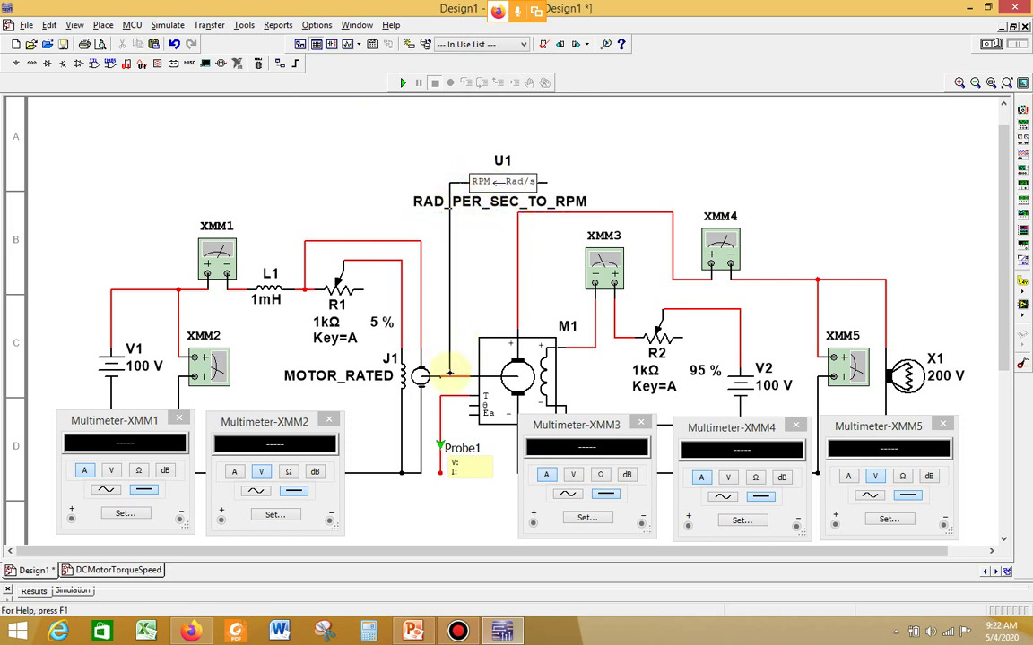
{"action": "left_click_drag", "start_coordinate": [454, 375], "coordinate": [461, 362]}
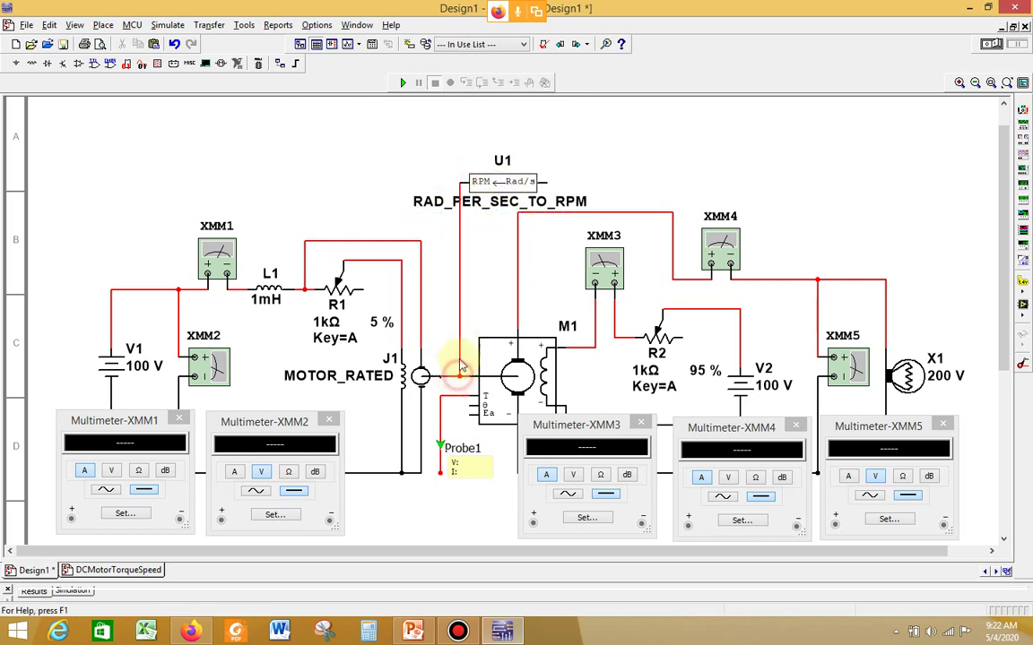
{"action": "left_click", "coordinate": [544, 182]}
{"action": "double_click", "coordinate": [601, 183]}
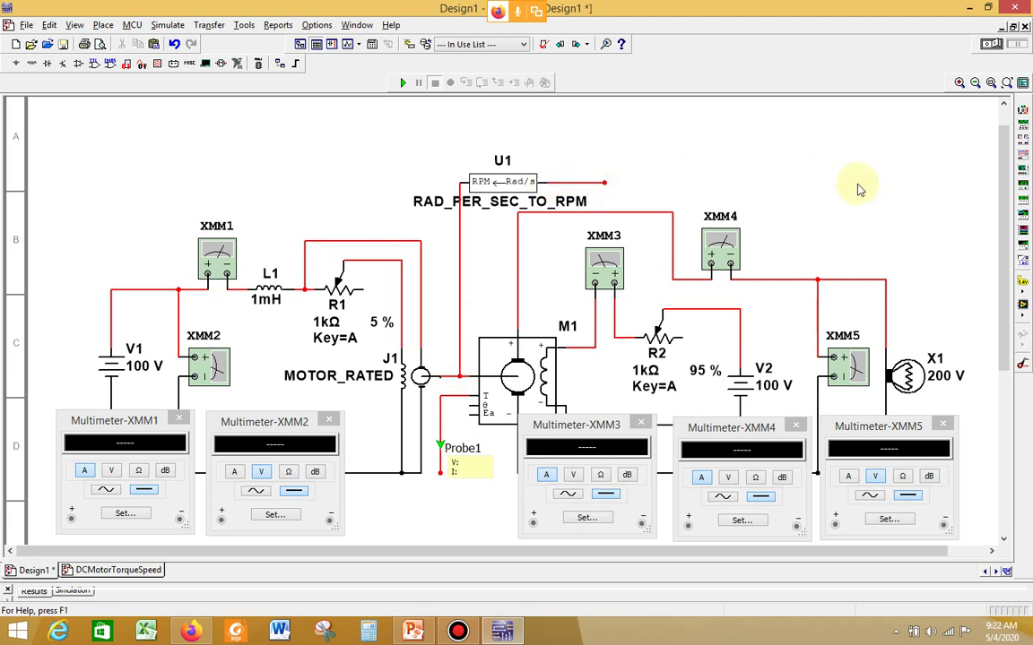
Place an instantaneous voltage and current probe on U1's open-ended wire and move its readout just beyond the wire's end.
{"action": "left_click", "coordinate": [1024, 284]}
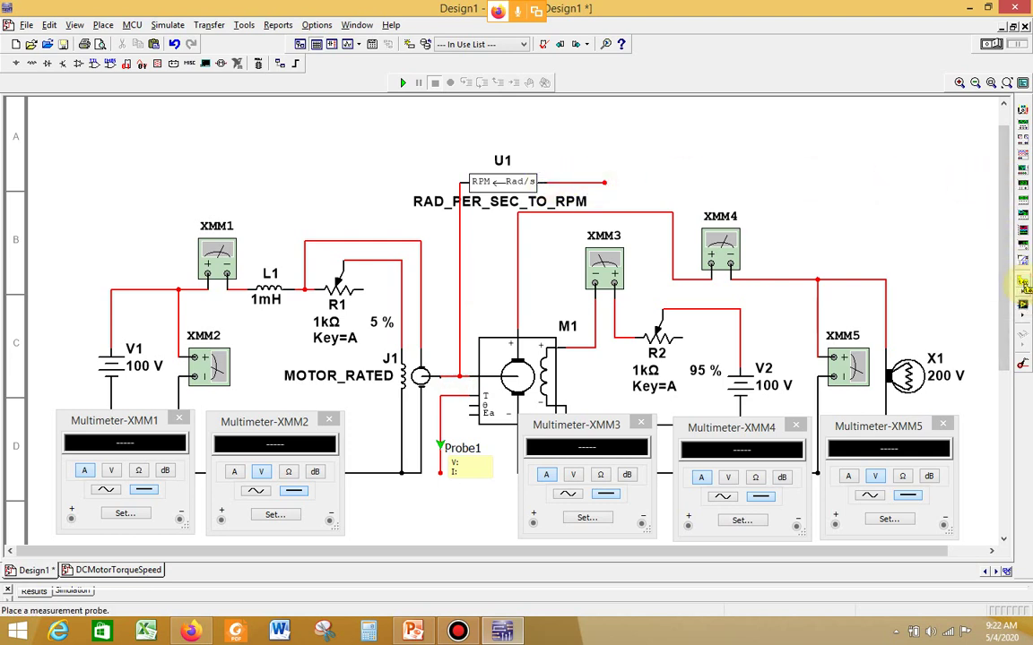
{"action": "left_click", "coordinate": [1023, 292]}
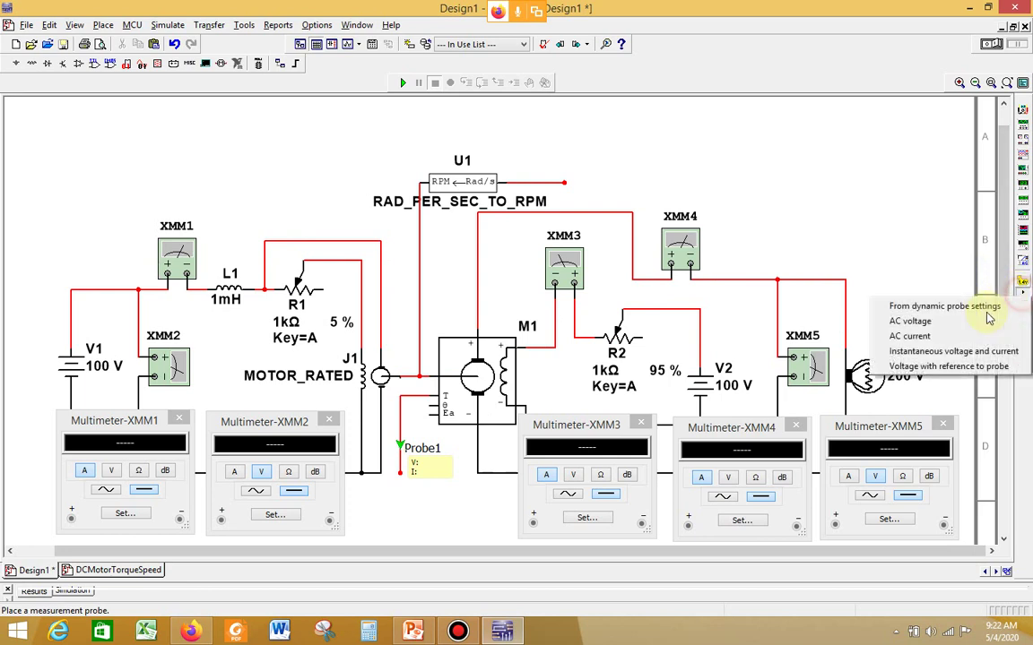
{"action": "left_click", "coordinate": [937, 352]}
{"action": "left_click", "coordinate": [524, 182]}
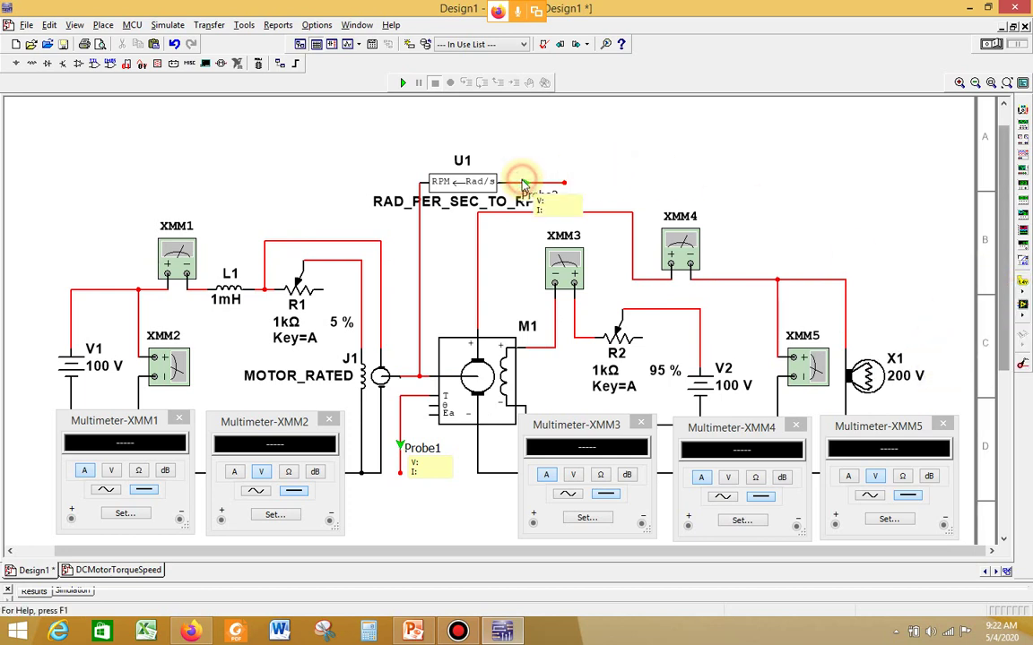
{"action": "left_click_drag", "start_coordinate": [552, 191], "coordinate": [597, 186]}
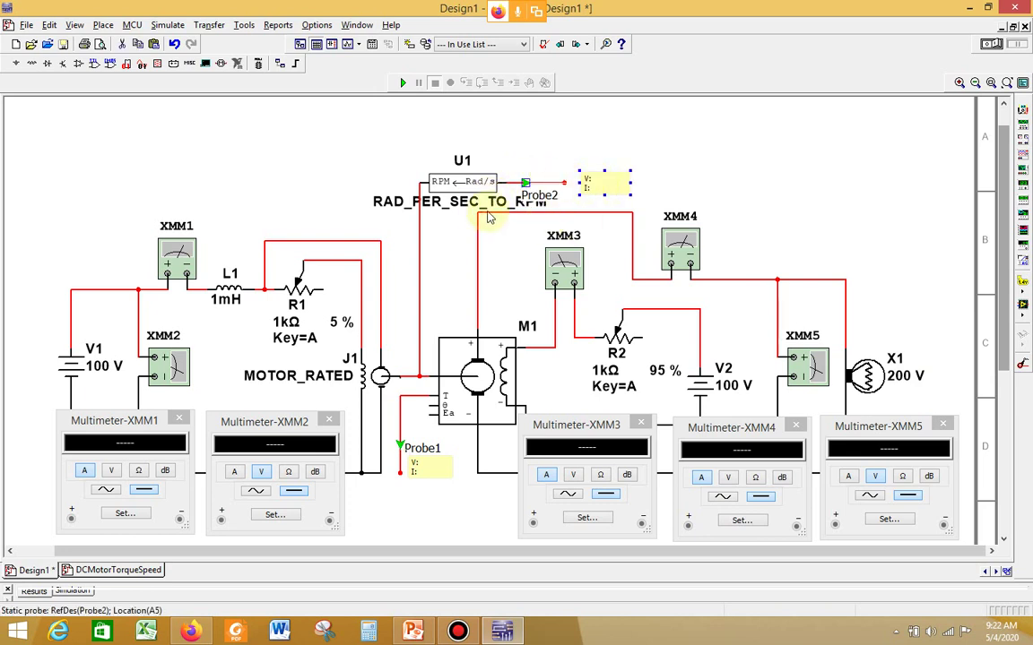
{"action": "scroll", "coordinate": [1005, 257], "scroll_direction": "down", "scroll_amount": 3}
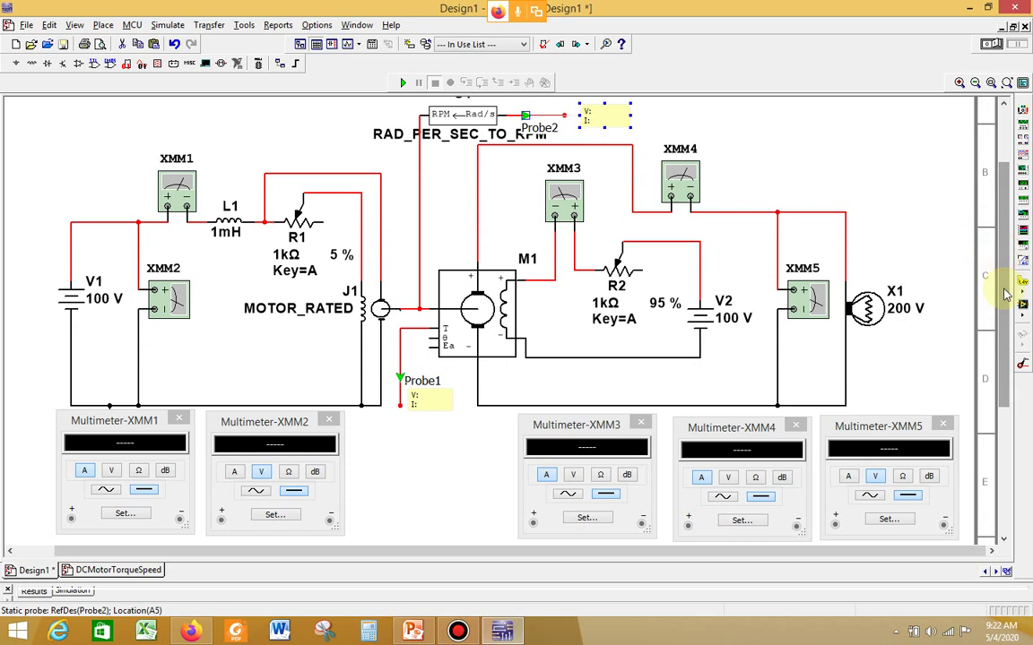
{"action": "left_click", "coordinate": [882, 394]}
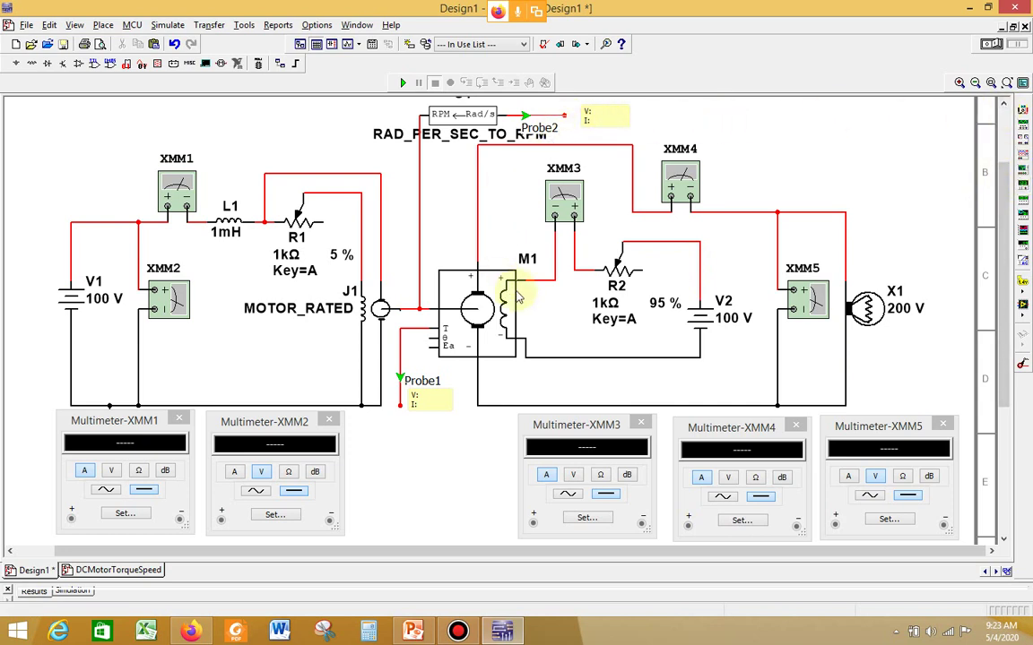
Save Design1, run the simulation, and decline the Convergence Assistant.
{"action": "left_click", "coordinate": [340, 143]}
{"action": "left_click", "coordinate": [337, 116]}
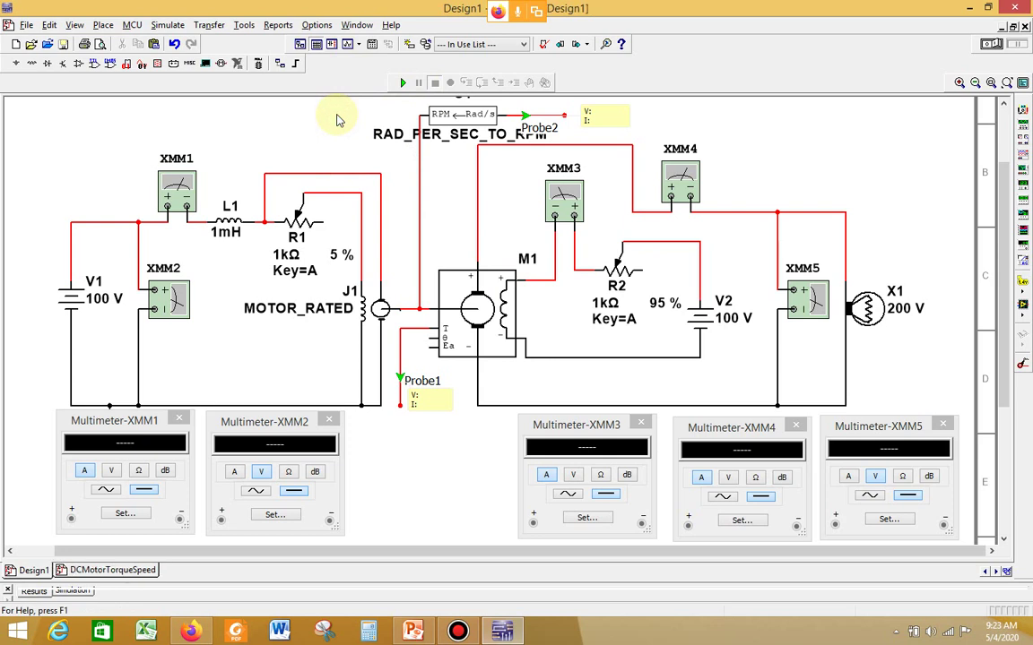
{"action": "left_click", "coordinate": [403, 81]}
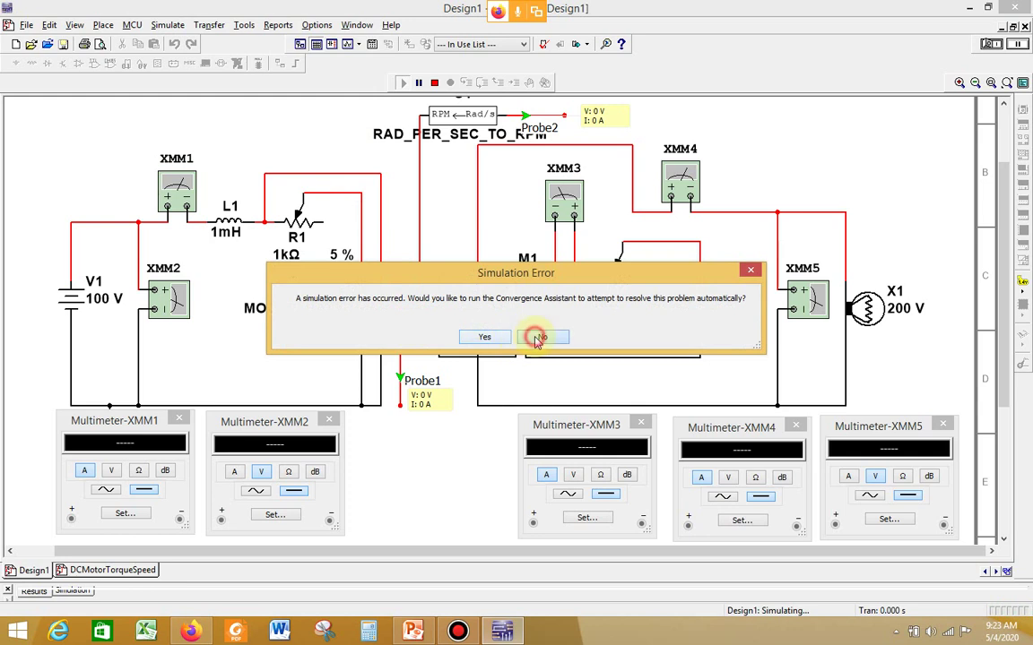
{"action": "left_click", "coordinate": [536, 337]}
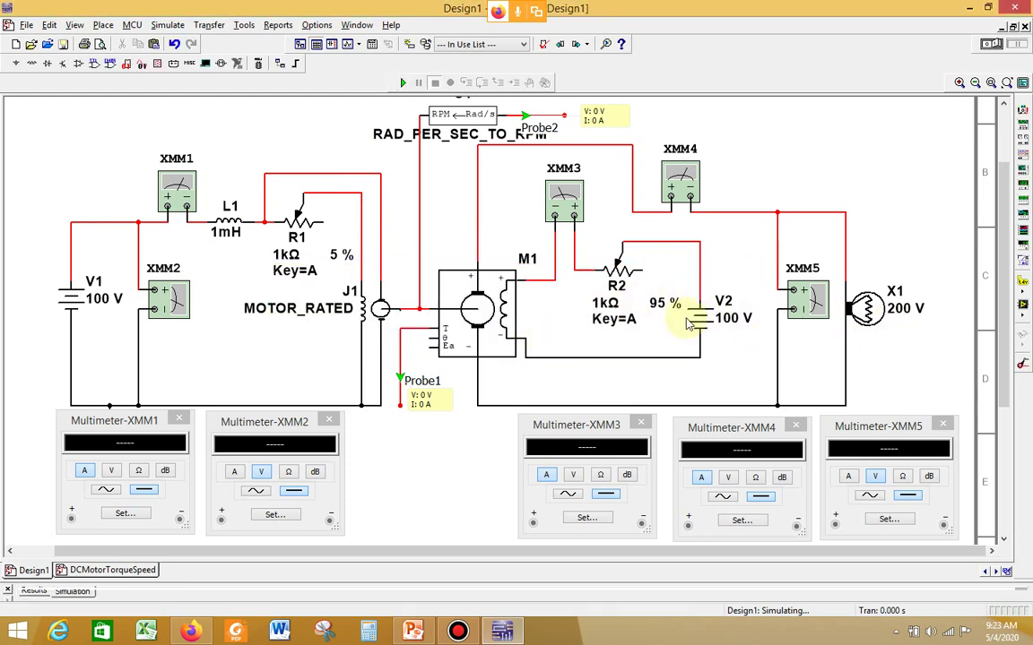
Set potentiometer R2 to 100%, rerun the simulation, and decline the Convergence Assistant.
{"action": "left_click_drag", "start_coordinate": [697, 321], "coordinate": [707, 321]}
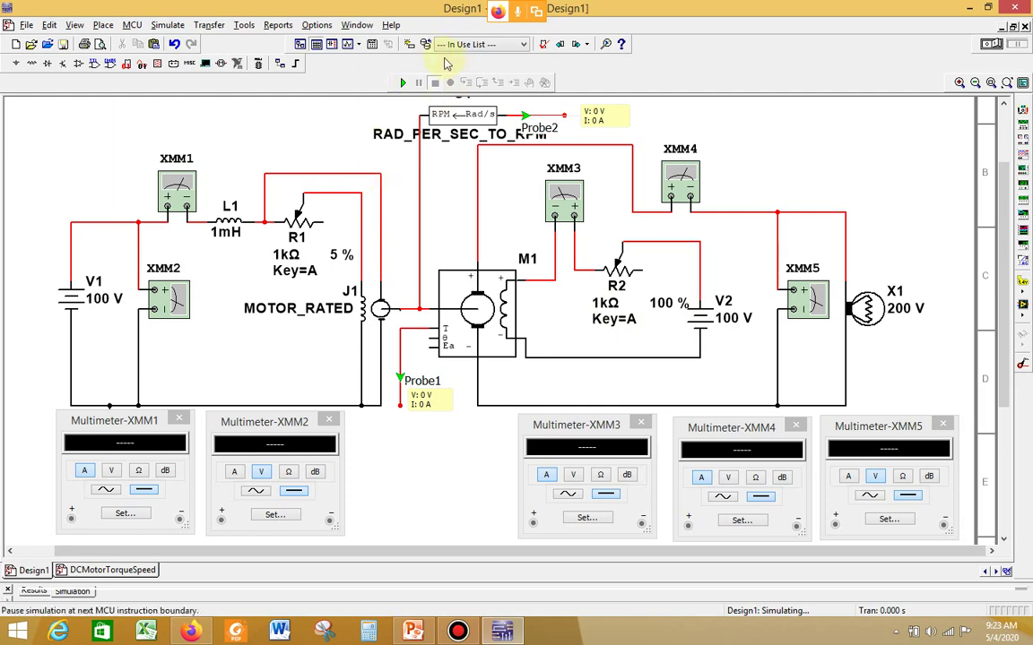
{"action": "left_click", "coordinate": [403, 83]}
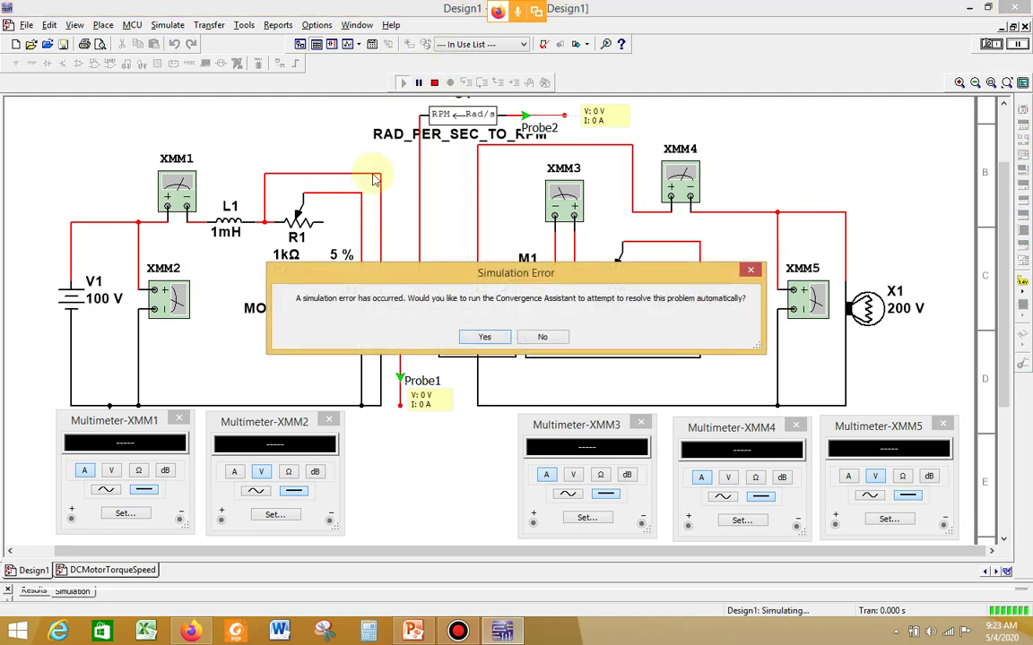
{"action": "left_click", "coordinate": [543, 338]}
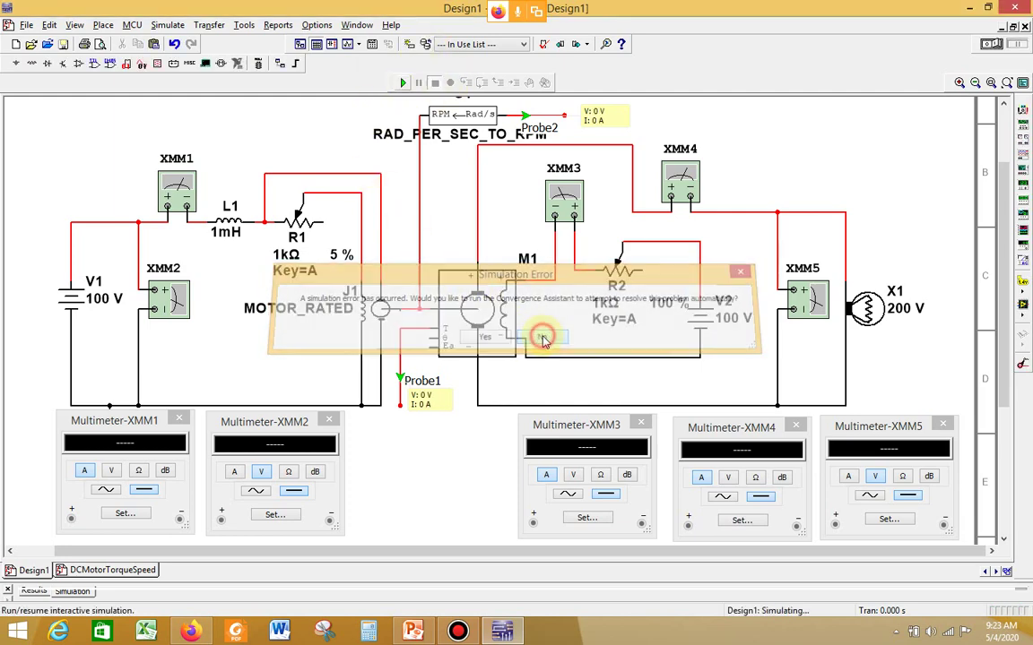
Check lamp X1's rated values, and try the simulation with potentiometer R1 at 0%, declining the Convergence Assistant.
{"action": "double_click", "coordinate": [863, 314]}
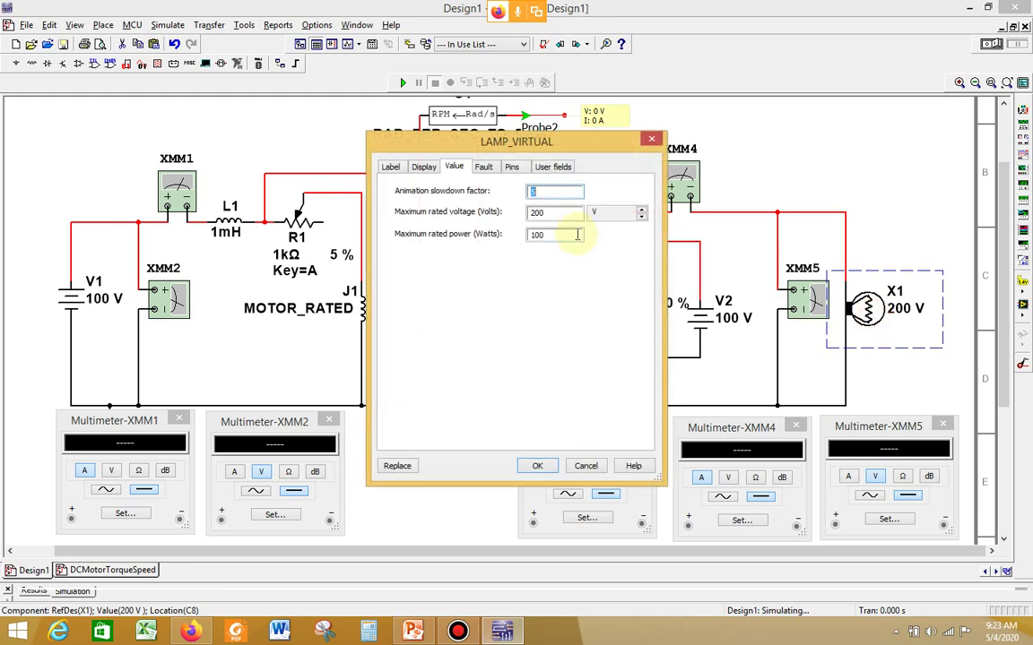
{"action": "left_click", "coordinate": [534, 467]}
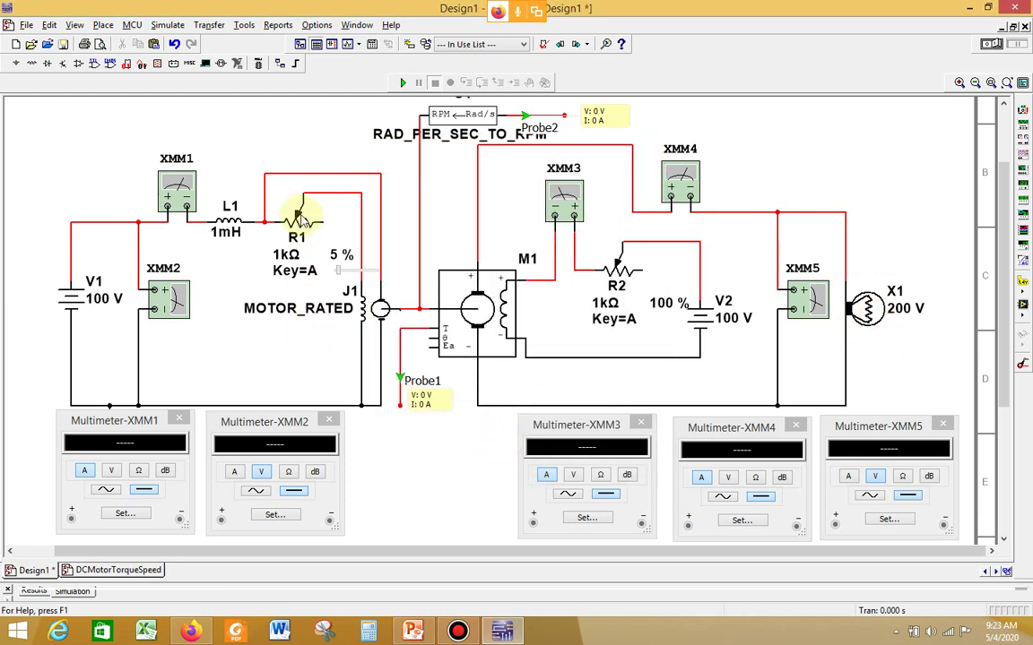
{"action": "left_click", "coordinate": [338, 273]}
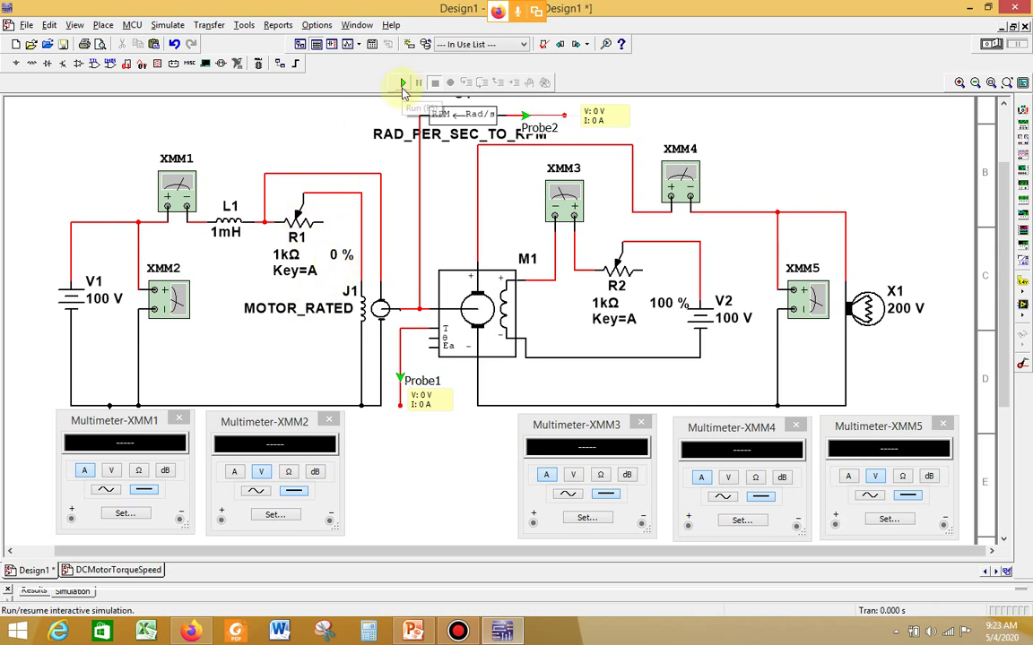
{"action": "left_click", "coordinate": [402, 89]}
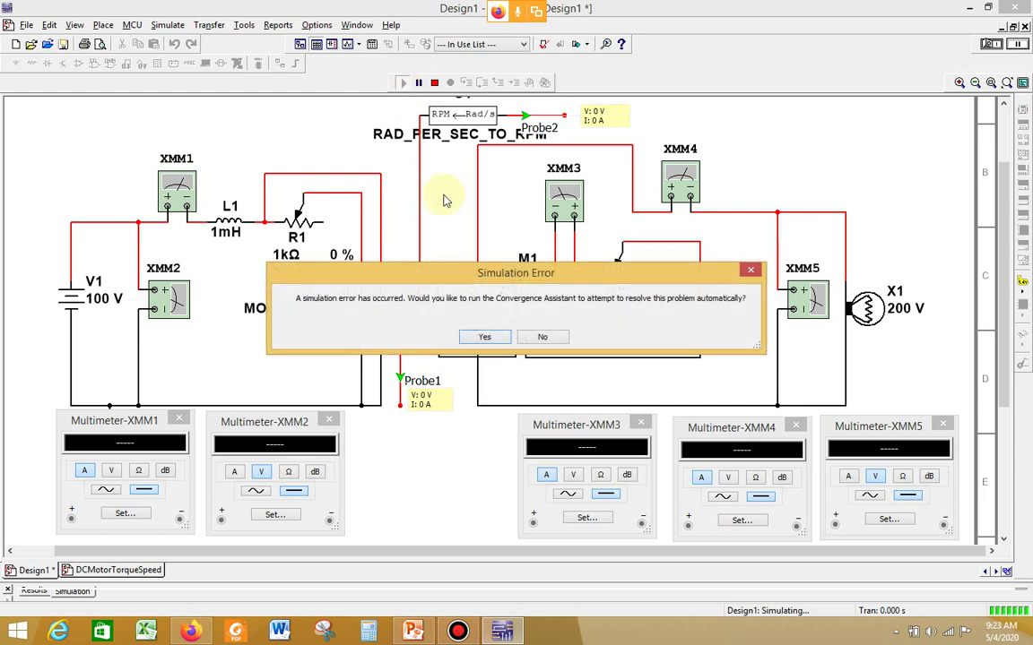
{"action": "left_click", "coordinate": [529, 337]}
Try the simulation with R1 at 95%, declining the Convergence Assistant, and change R1 to 45%.
{"action": "mouse_move", "coordinate": [331, 258]}
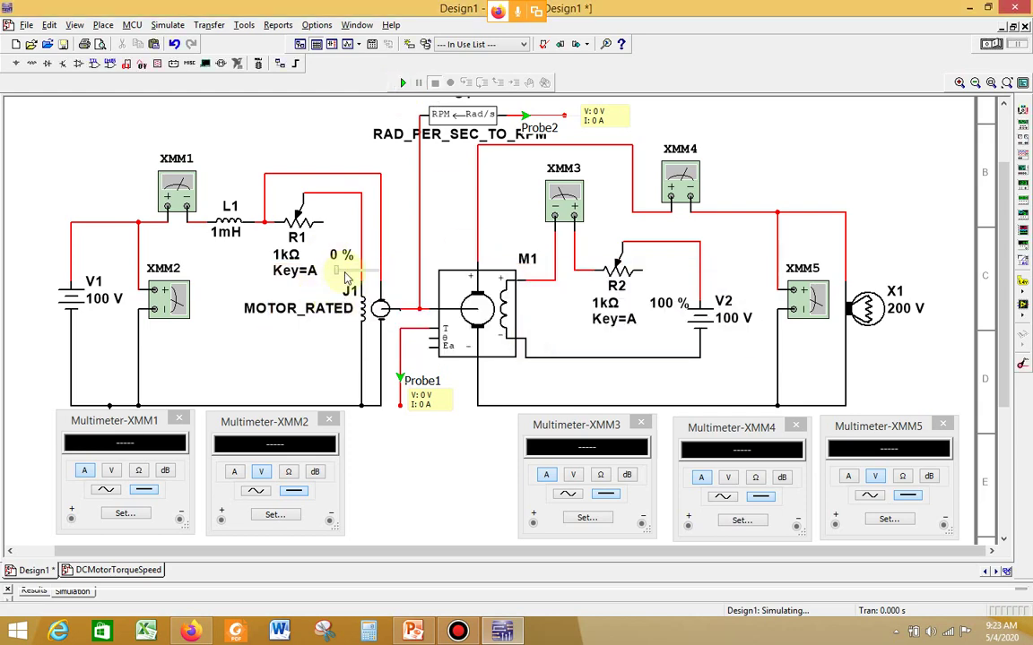
{"action": "left_click_drag", "start_coordinate": [335, 269], "coordinate": [377, 275]}
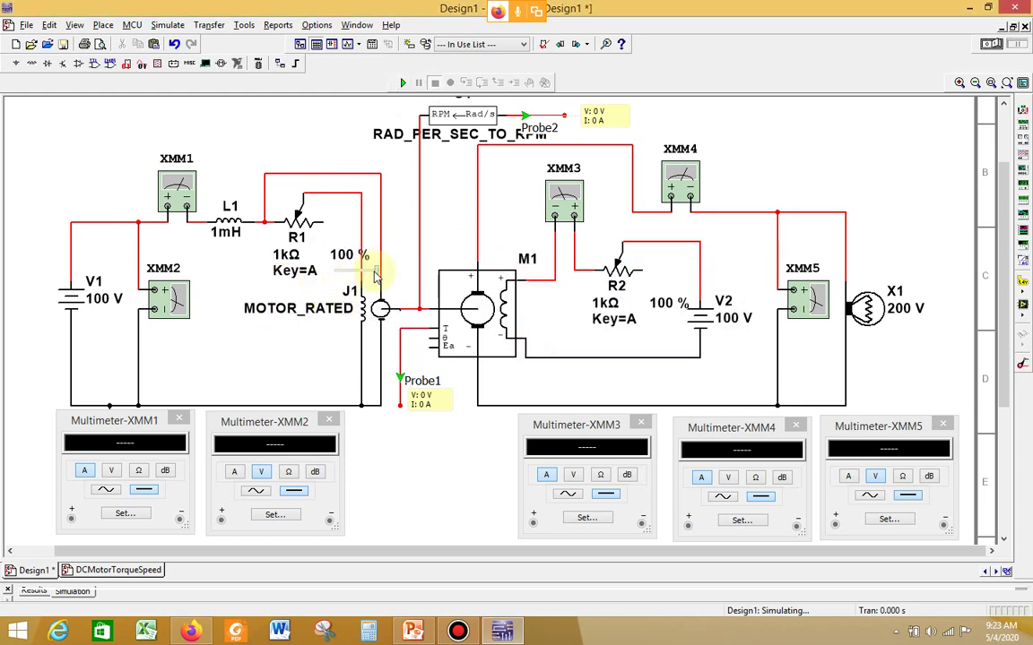
{"action": "left_click", "coordinate": [404, 83]}
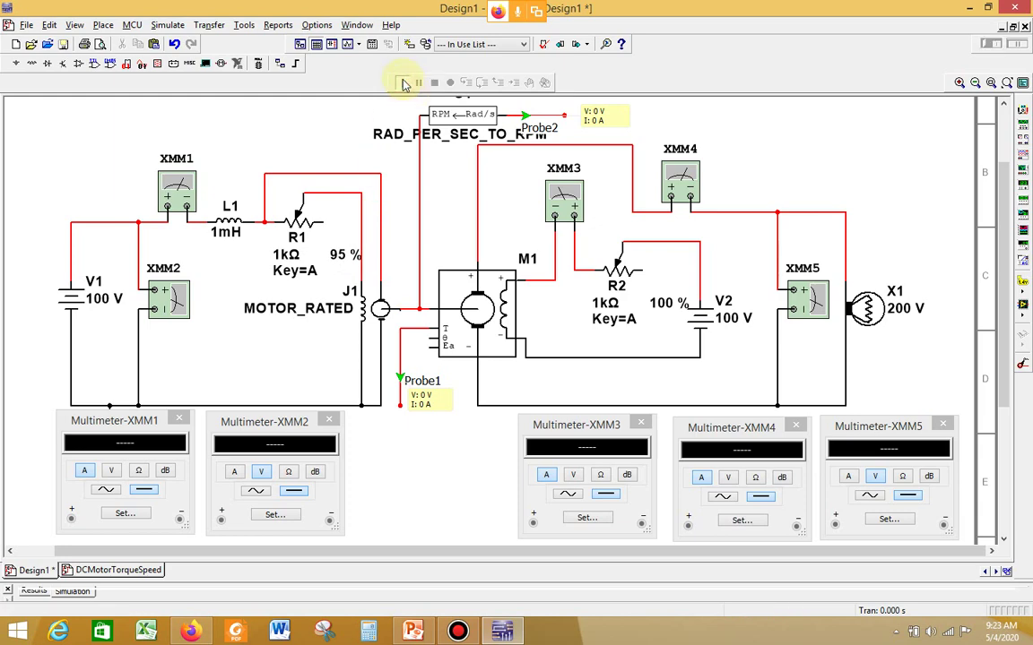
{"action": "left_click", "coordinate": [531, 337]}
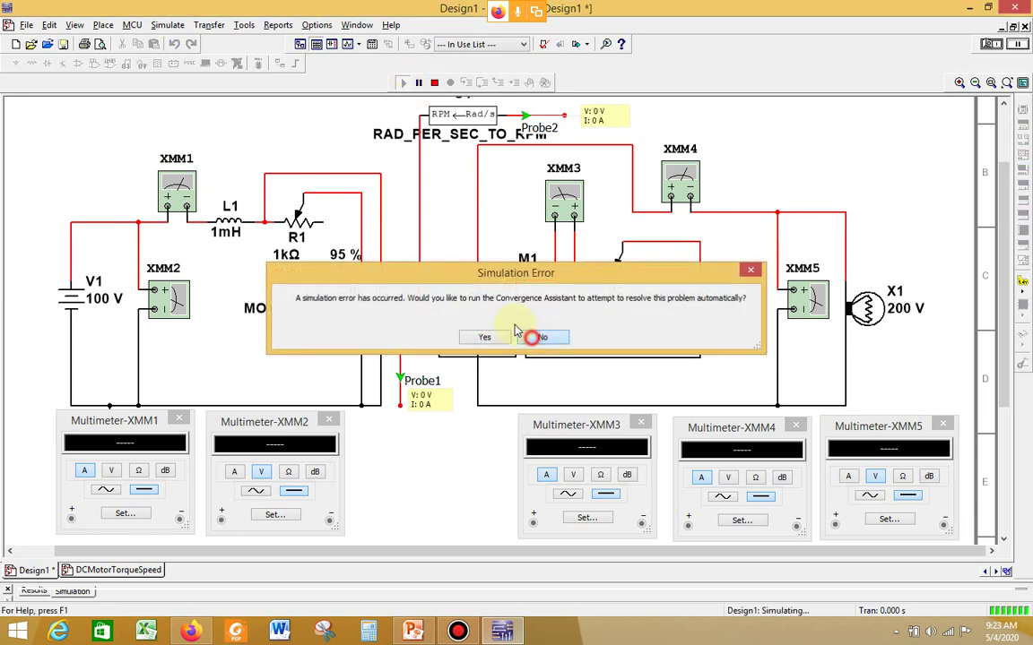
{"action": "mouse_move", "coordinate": [344, 272]}
{"action": "left_click_drag", "start_coordinate": [374, 275], "coordinate": [357, 272]}
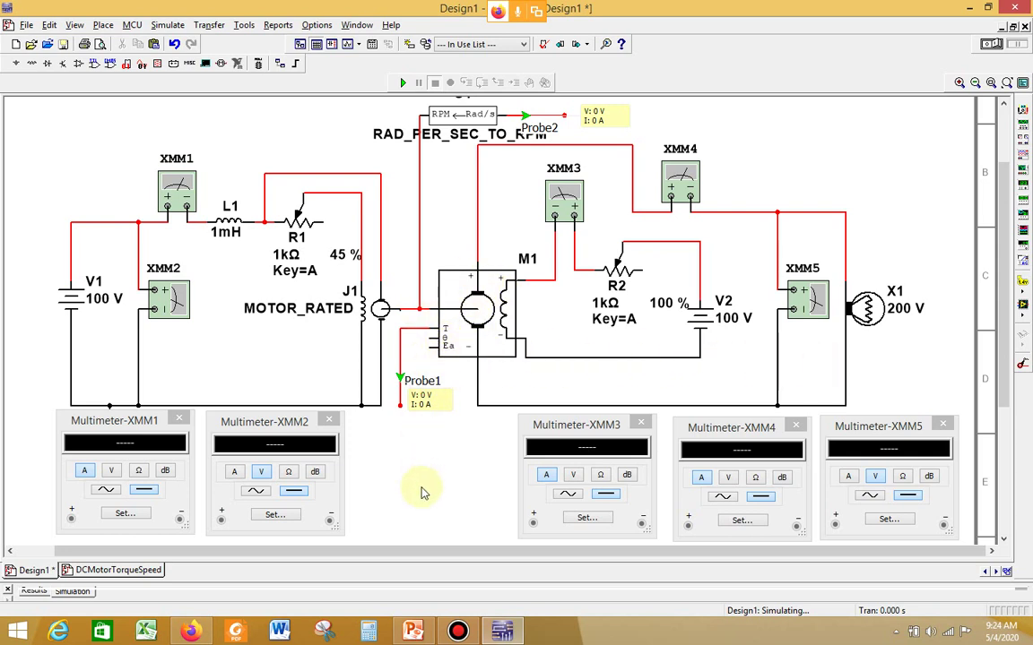
Show the motor and generator ratings on slide 8 in PowerPoint and restore the Multisim window beside it for comparison.
{"action": "left_click", "coordinate": [505, 633]}
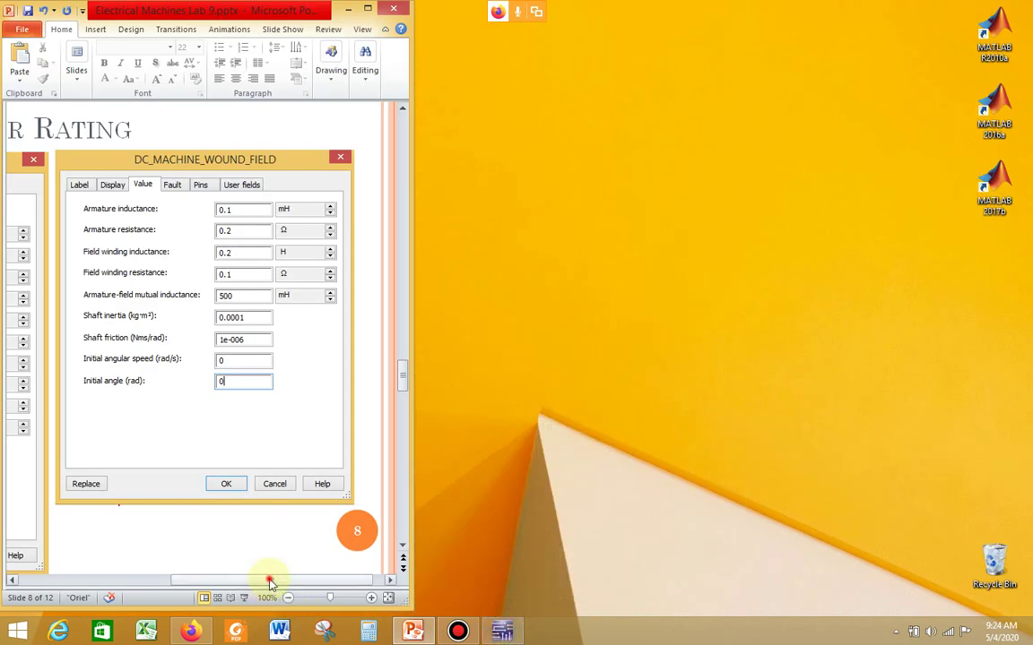
{"action": "left_click_drag", "start_coordinate": [270, 580], "coordinate": [203, 580]}
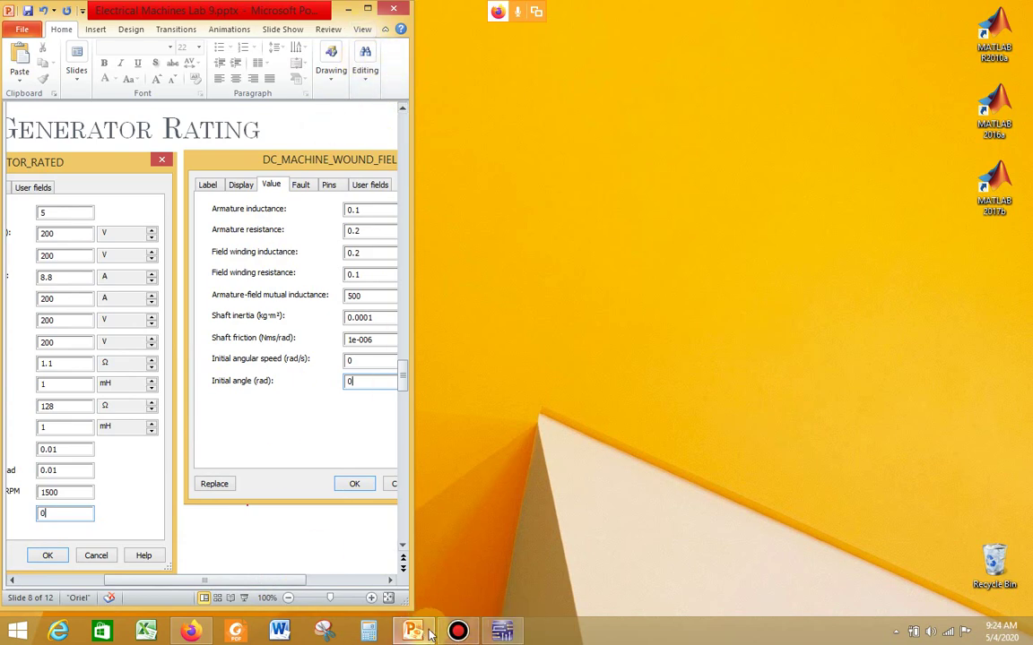
{"action": "left_click", "coordinate": [504, 633]}
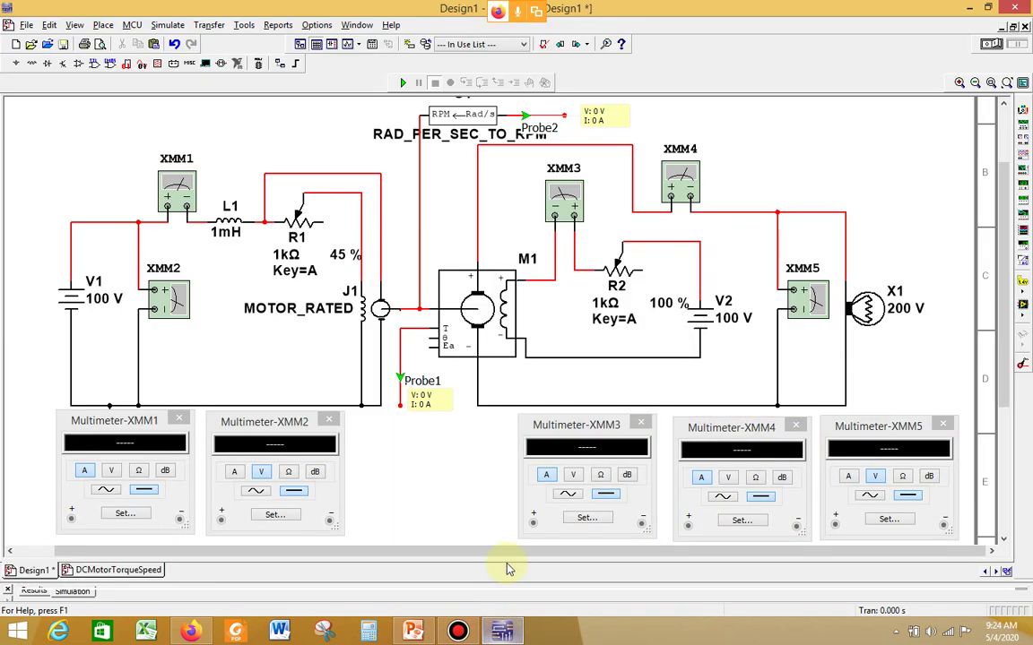
{"action": "double_click", "coordinate": [681, 12]}
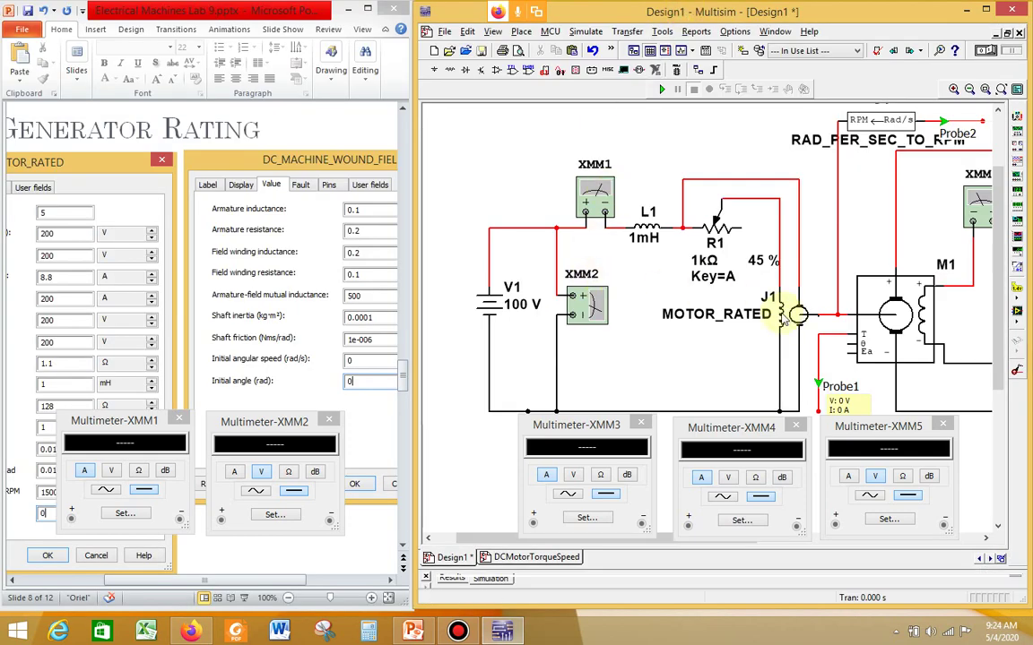
Set potentiometer R1 to 5% and motor J1's rated armature current to 8.8 A, matching the slide's rating.
{"action": "left_click_drag", "start_coordinate": [772, 274], "coordinate": [760, 280]}
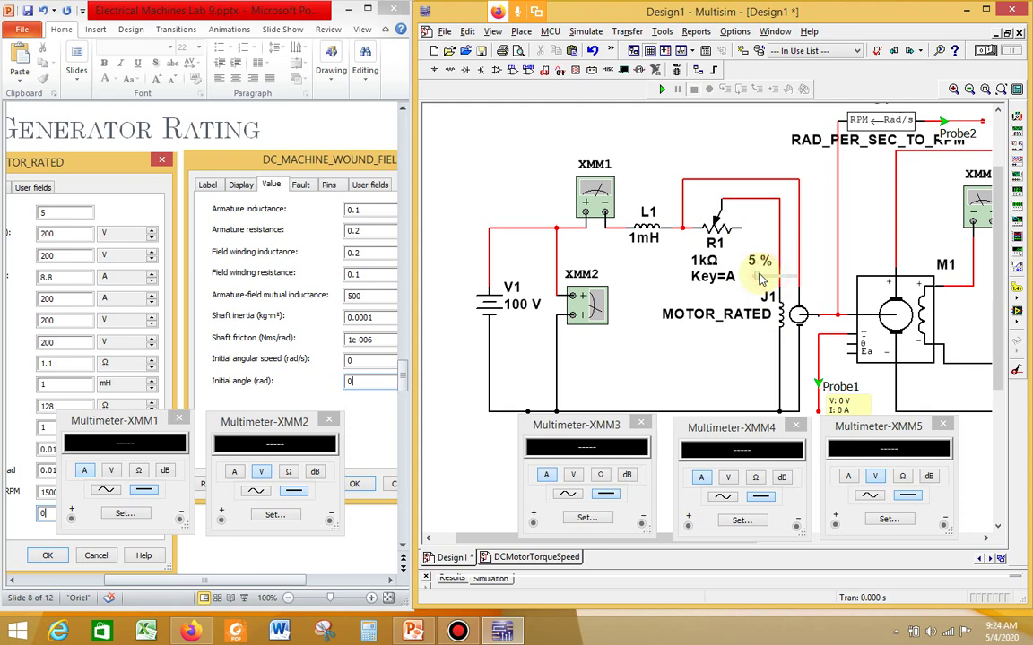
{"action": "double_click", "coordinate": [784, 327]}
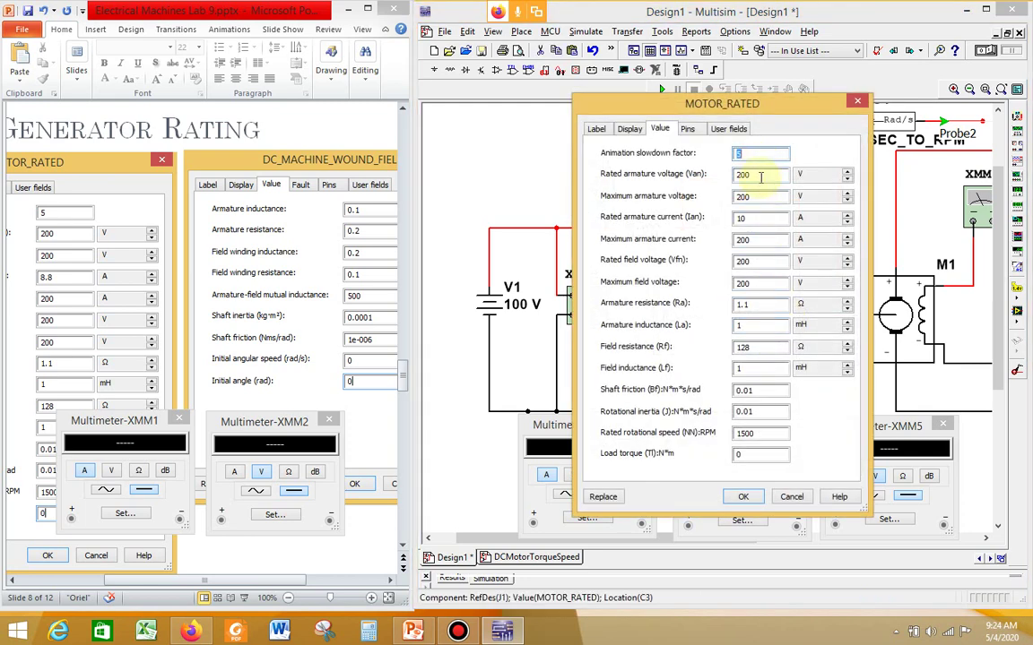
{"action": "left_click", "coordinate": [760, 219]}
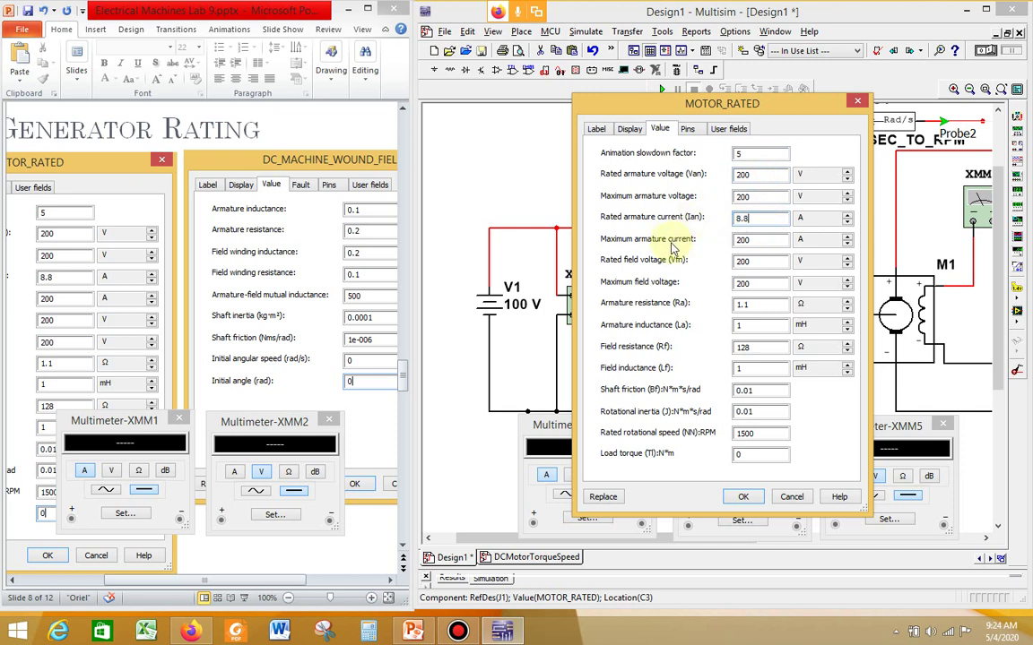
{"action": "left_click", "coordinate": [753, 500]}
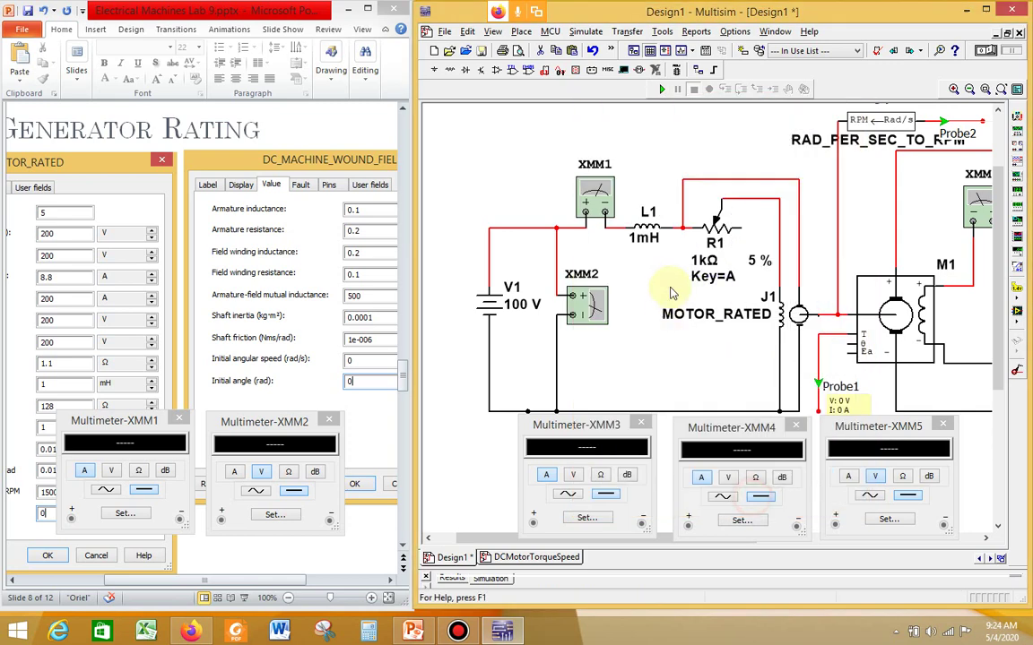
Check inductor L1's values, then try the simulation with the Convergence Assistant and cancel the assistant.
{"action": "double_click", "coordinate": [646, 223]}
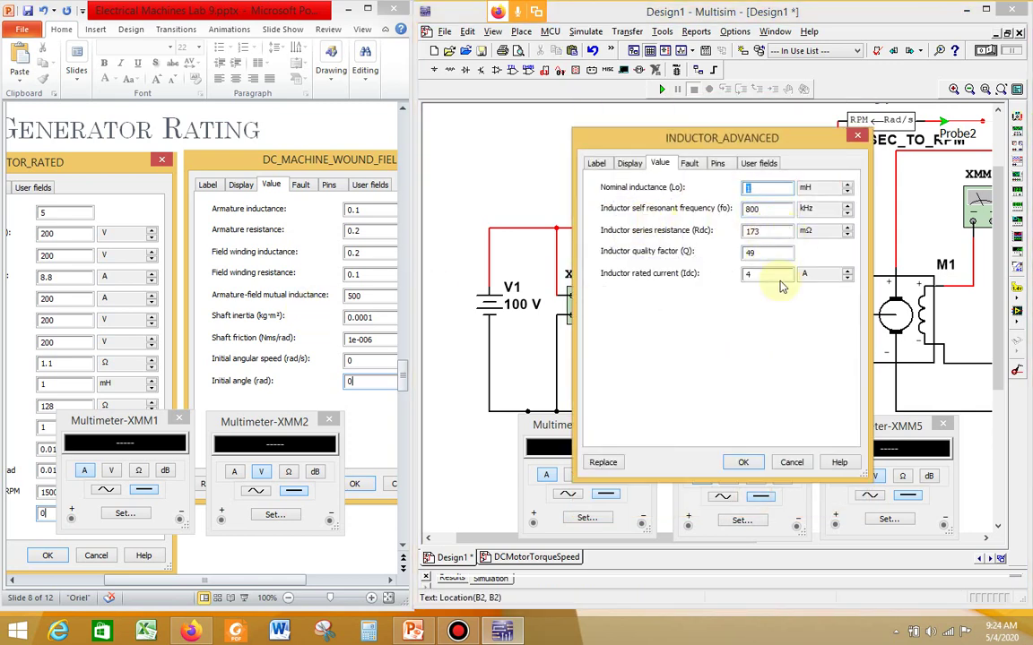
{"action": "left_click", "coordinate": [745, 463]}
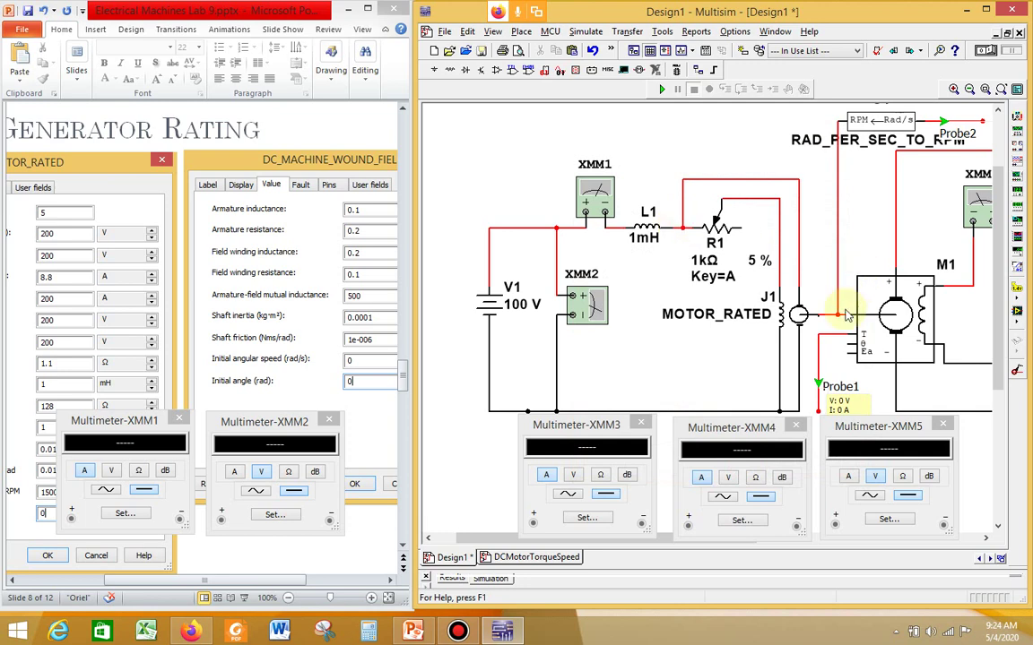
{"action": "left_click", "coordinate": [665, 90]}
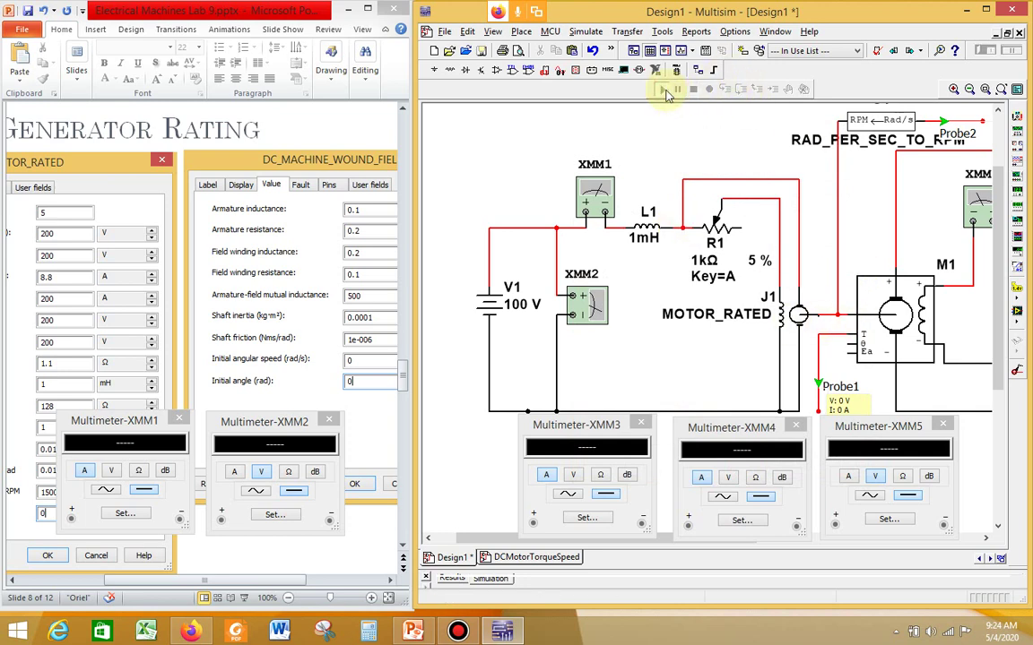
{"action": "left_click", "coordinate": [692, 334]}
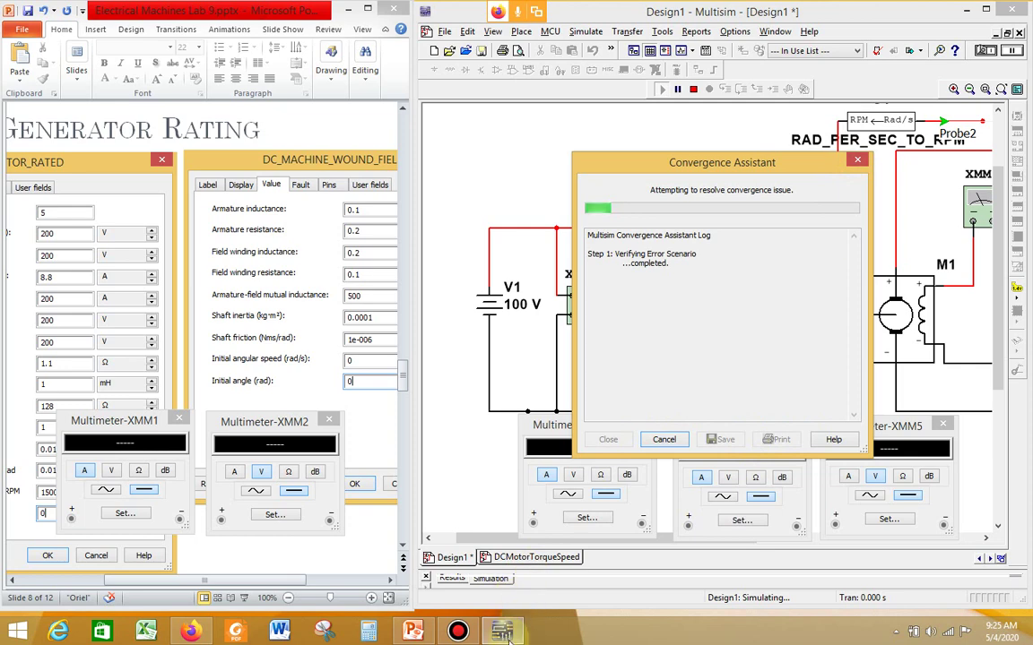
{"action": "left_click", "coordinate": [445, 312]}
{"action": "left_click", "coordinate": [739, 337]}
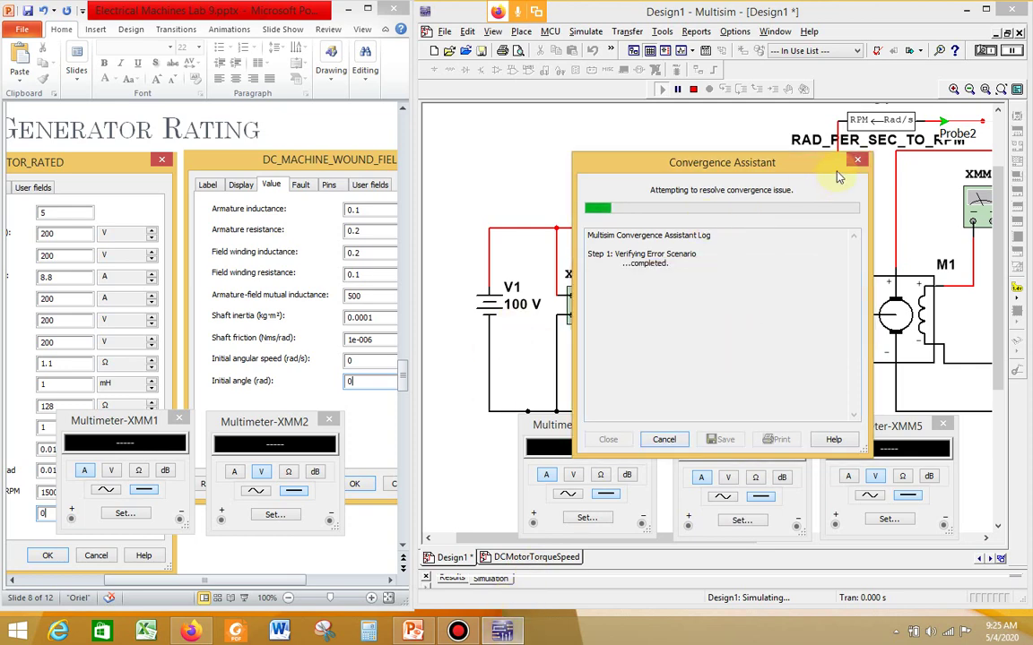
{"action": "left_click", "coordinate": [664, 440]}
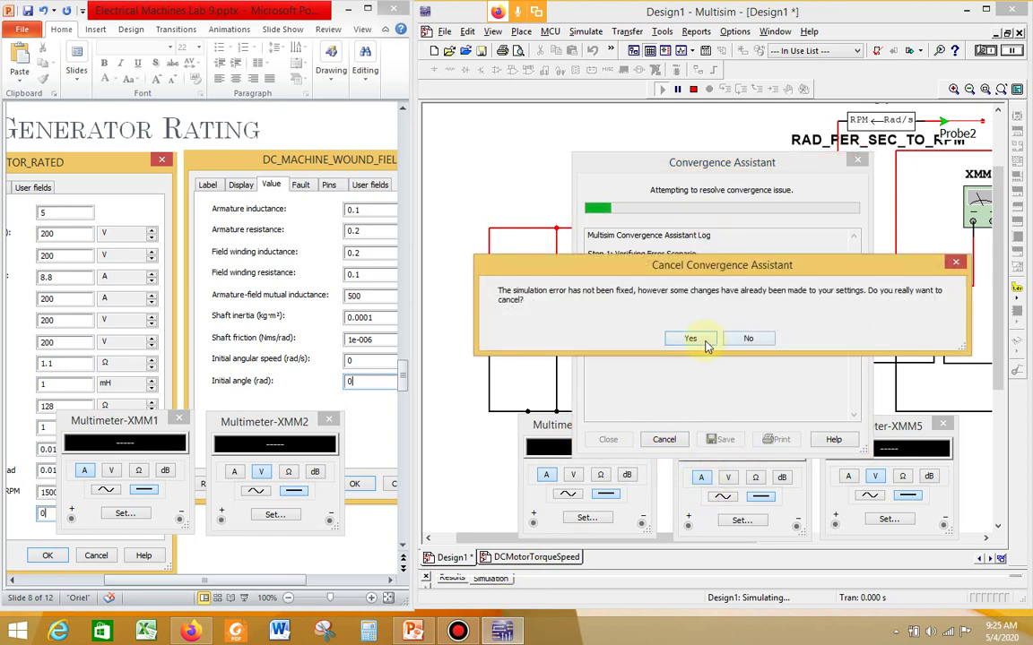
{"action": "left_click", "coordinate": [748, 338]}
{"action": "left_click", "coordinate": [680, 441]}
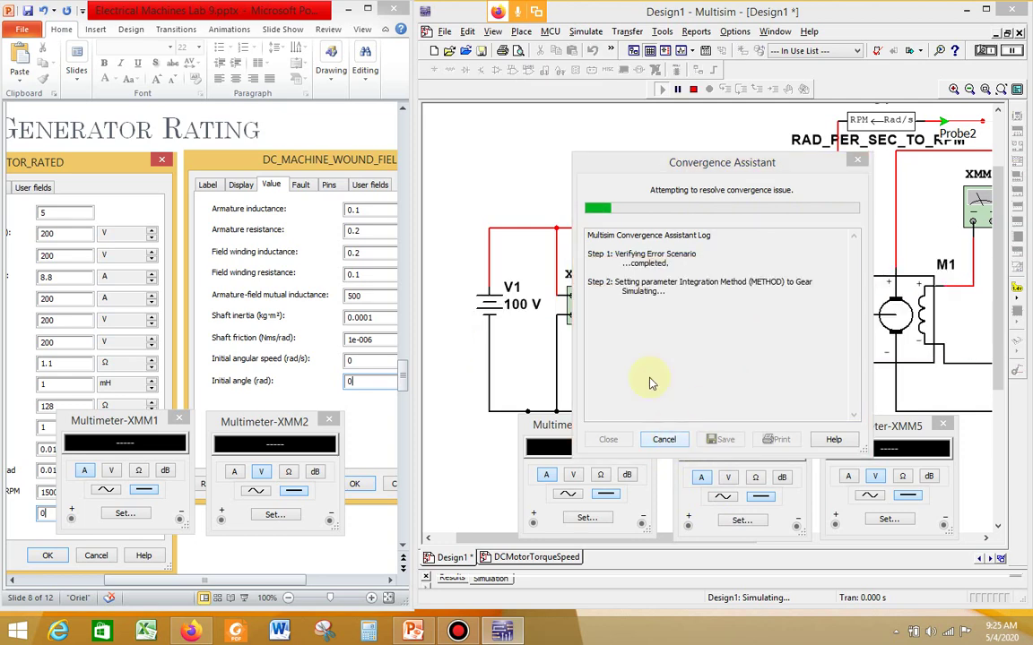
{"action": "left_click", "coordinate": [695, 339]}
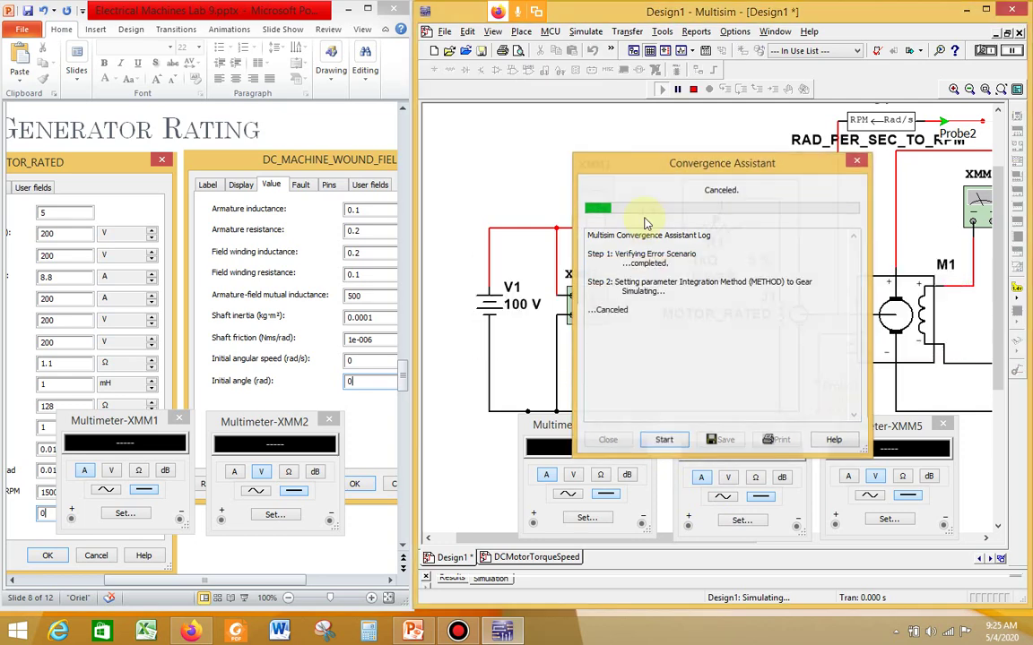
Open the saved Design3 circuit and maximize the Multisim window to compare it with Design1.
{"action": "left_click", "coordinate": [445, 31]}
{"action": "left_click", "coordinate": [465, 66]}
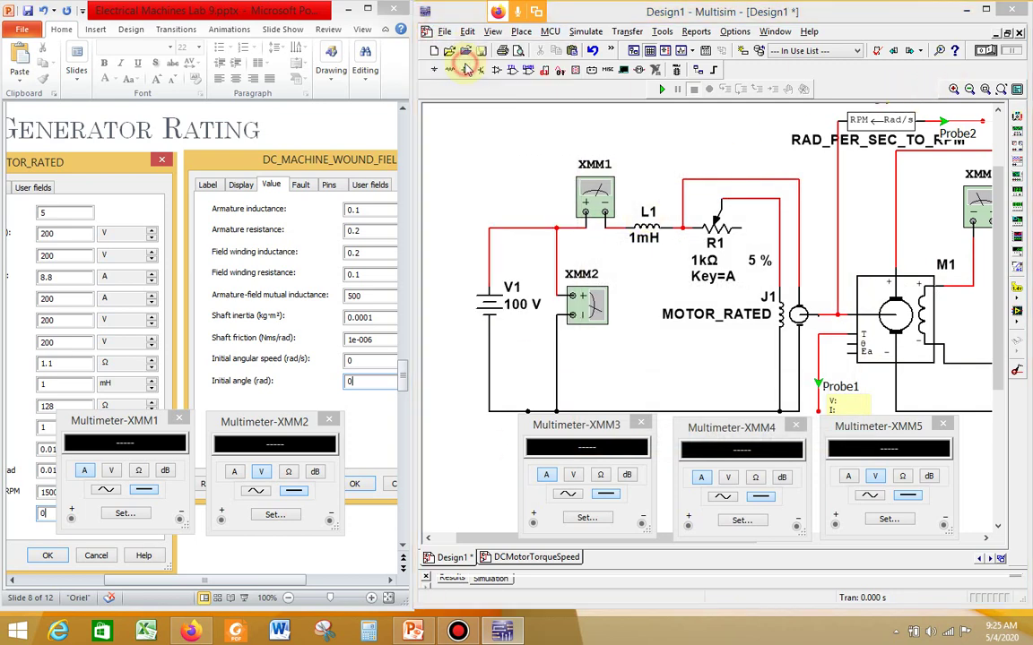
{"action": "double_click", "coordinate": [645, 239]}
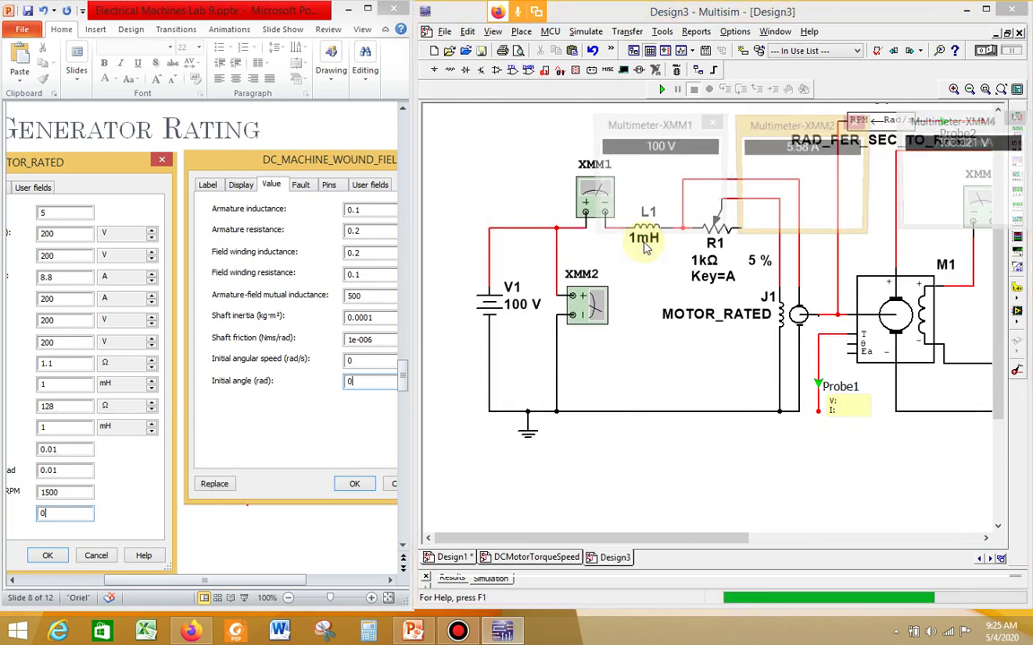
{"action": "double_click", "coordinate": [868, 12]}
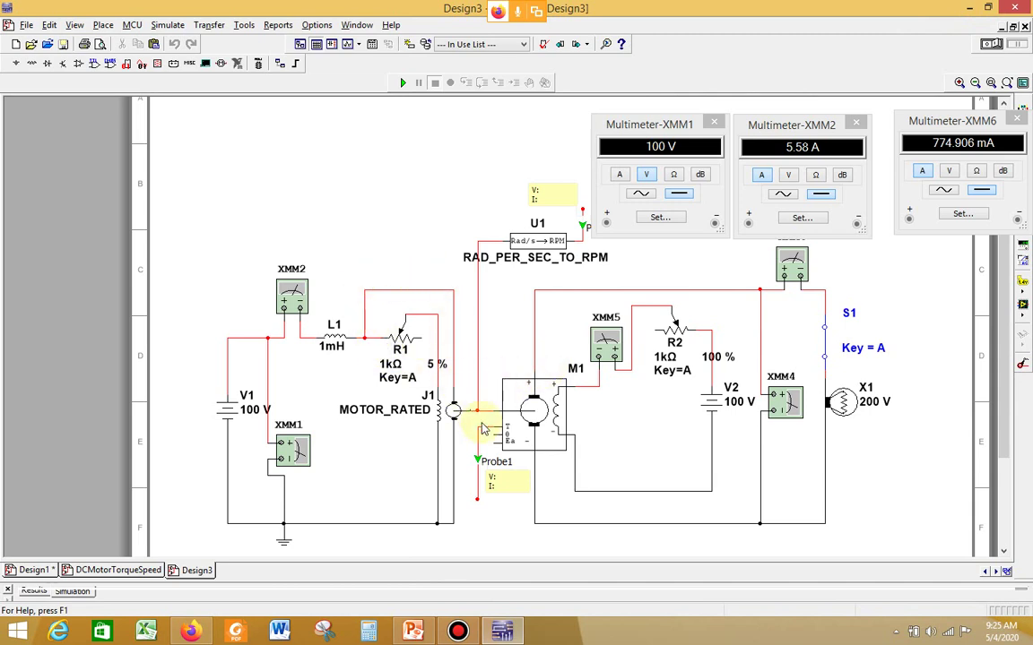
{"action": "mouse_move", "coordinate": [677, 343]}
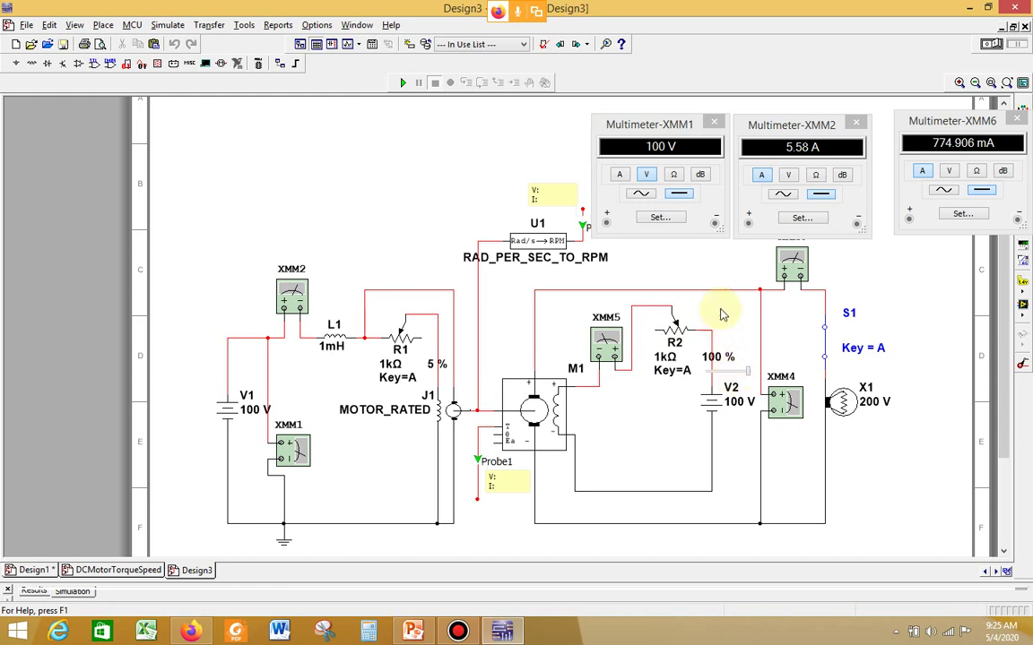
Copy switch S1 from Design3, close the DCMotorTorqueSpeed design, and return to Design1.
{"action": "left_click", "coordinate": [829, 347]}
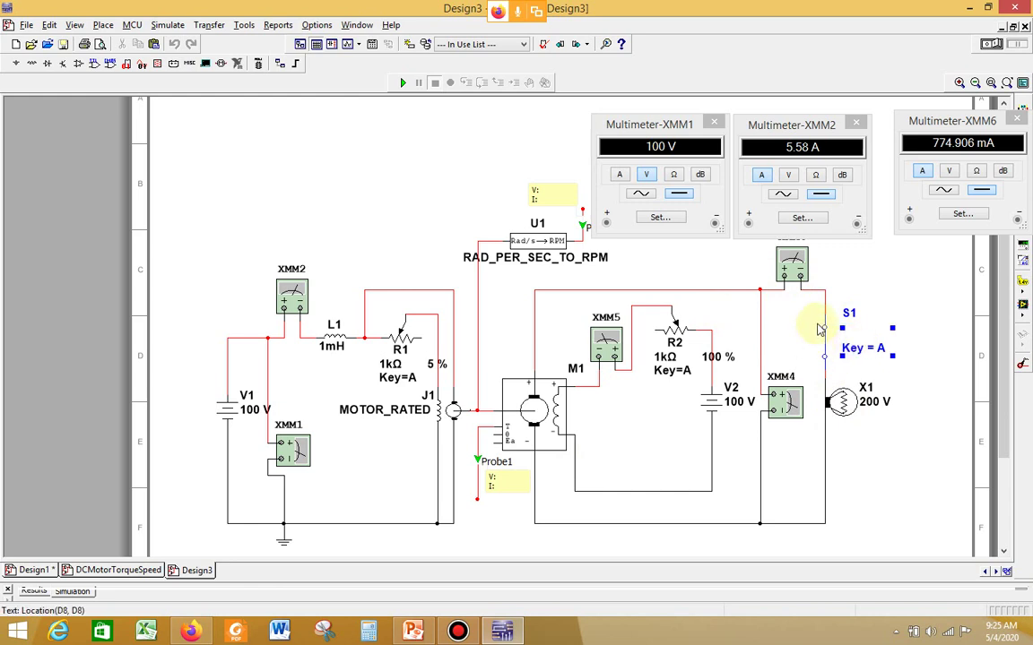
{"action": "left_click", "coordinate": [813, 328]}
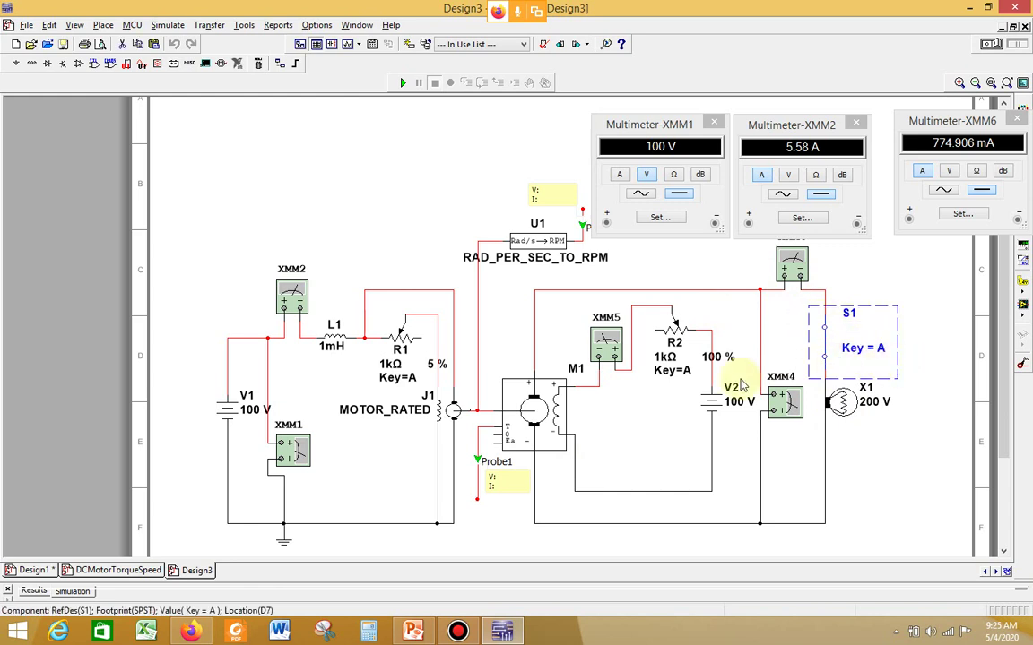
{"action": "left_click", "coordinate": [99, 571]}
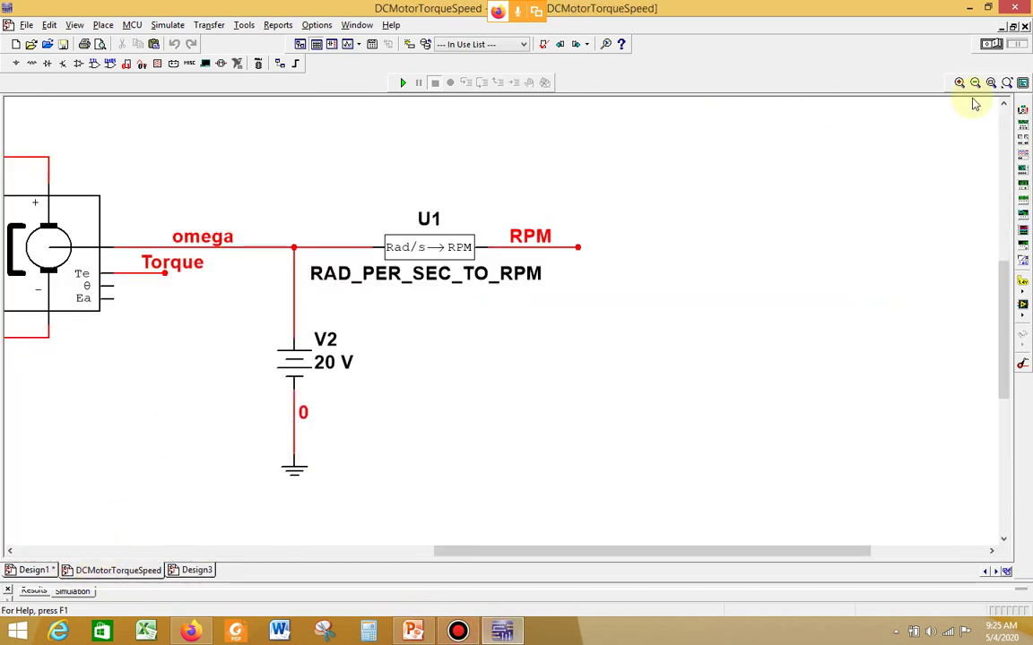
{"action": "left_click", "coordinate": [1025, 27]}
{"action": "left_click", "coordinate": [52, 571]}
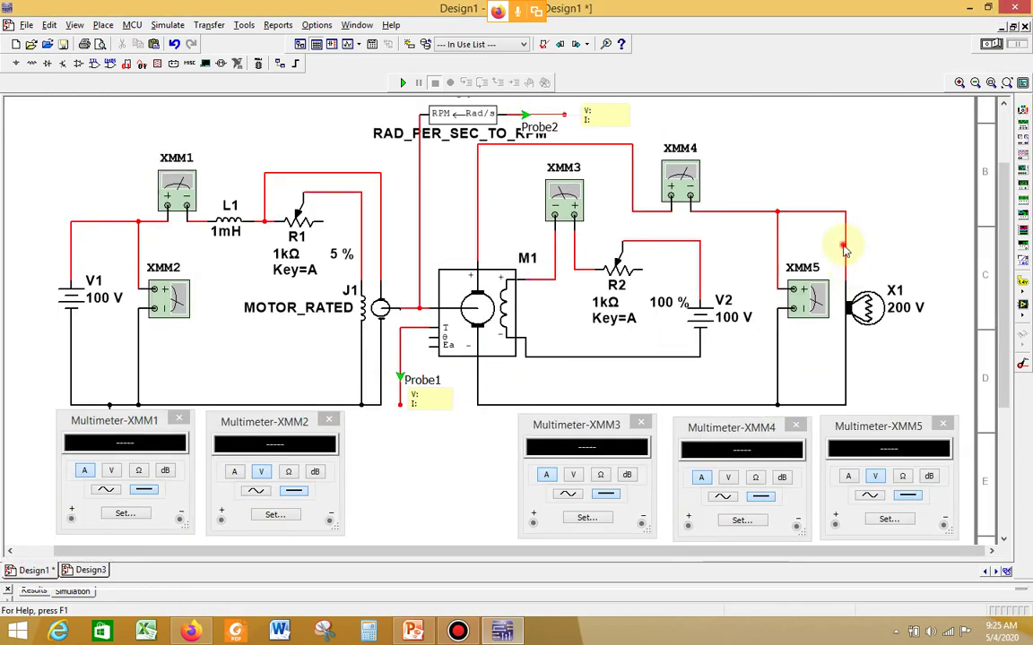
Replace the wire feeding lamp X1 with the copied switch S1, wired between the XMM4–XMM5 junction and the lamp.
{"action": "left_click", "coordinate": [844, 250]}
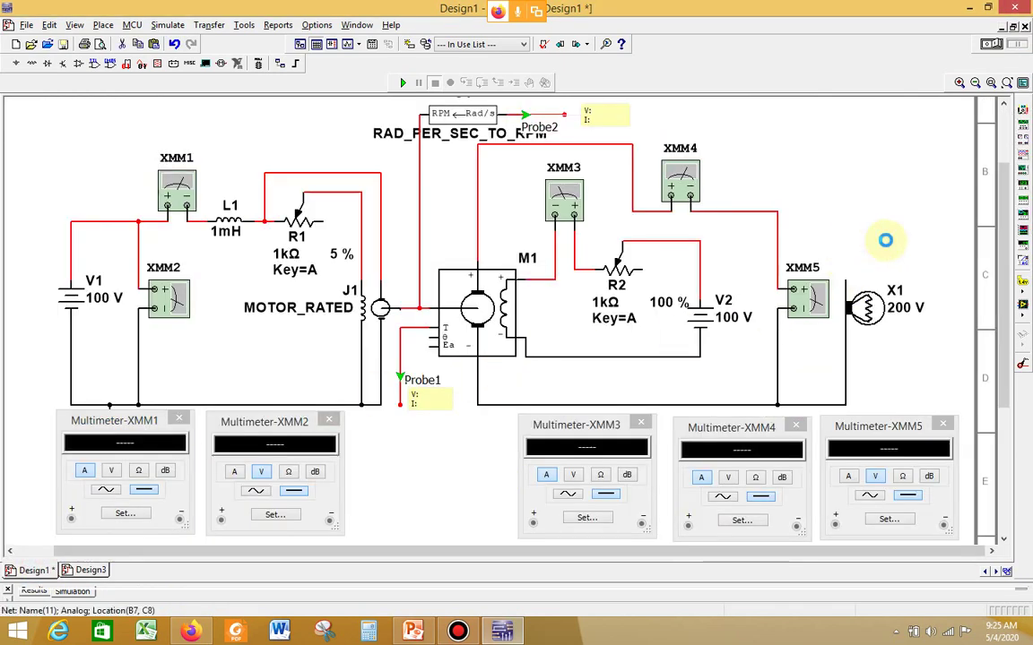
{"action": "key", "text": "ctrl+v"}
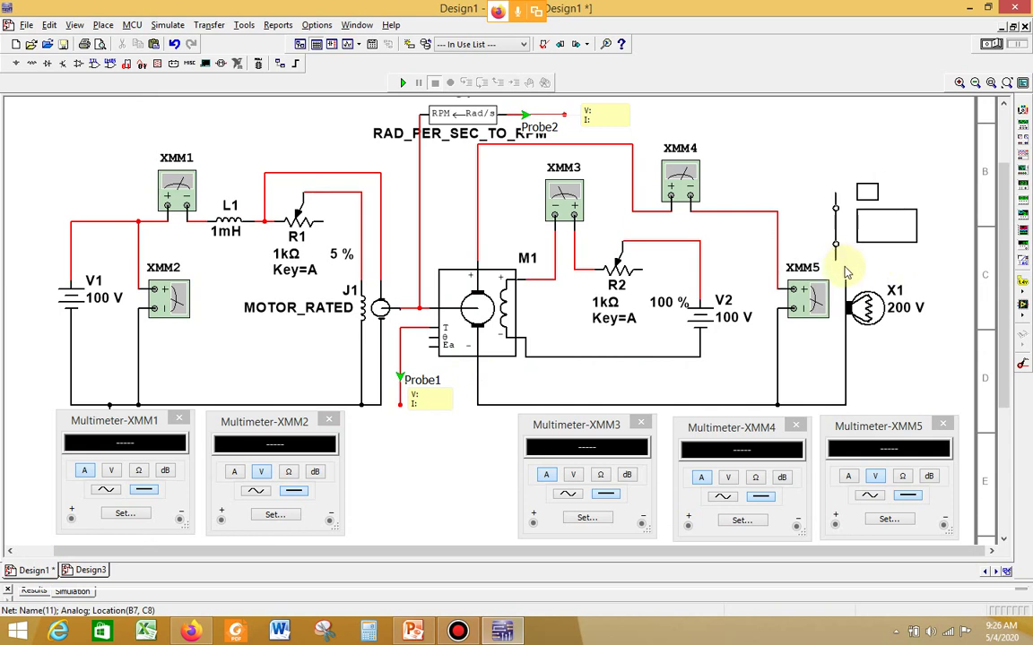
{"action": "left_click", "coordinate": [852, 271]}
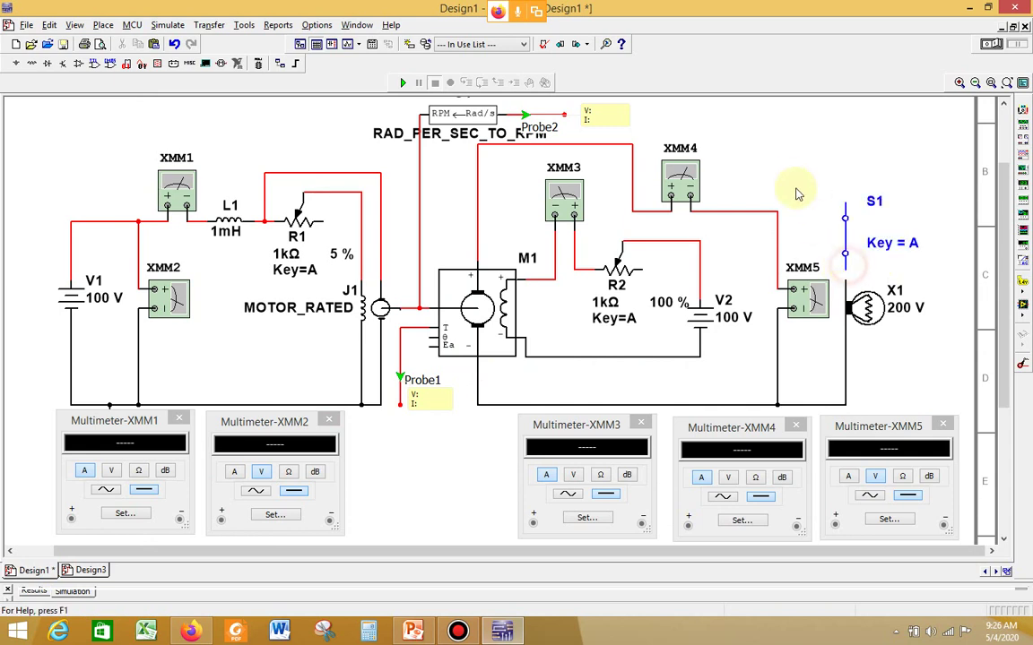
{"action": "left_click", "coordinate": [842, 201]}
{"action": "left_click", "coordinate": [776, 209]}
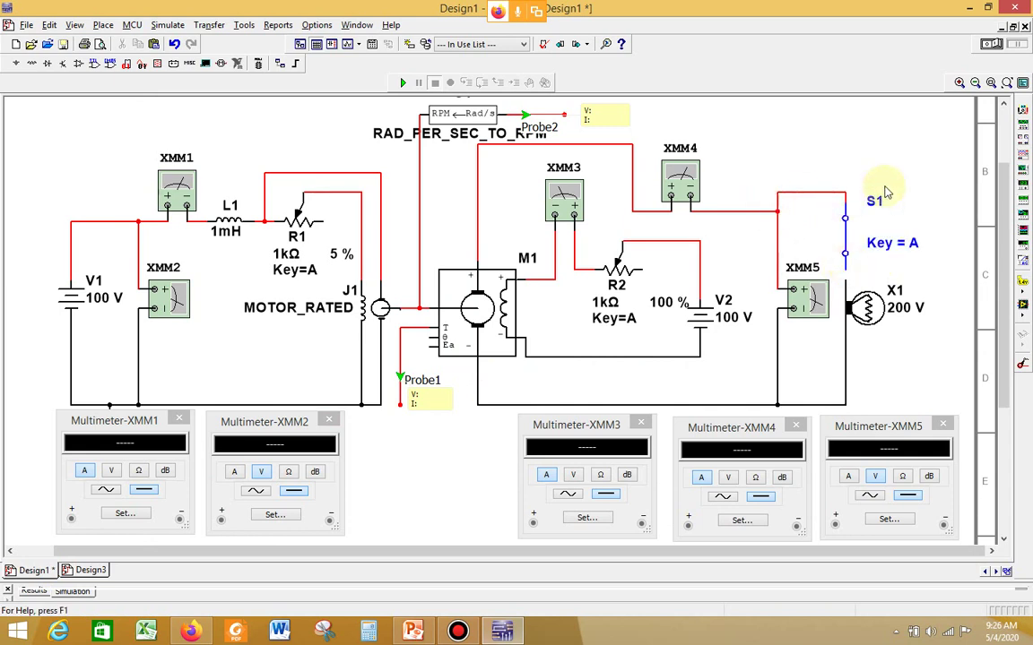
{"action": "left_click", "coordinate": [845, 269]}
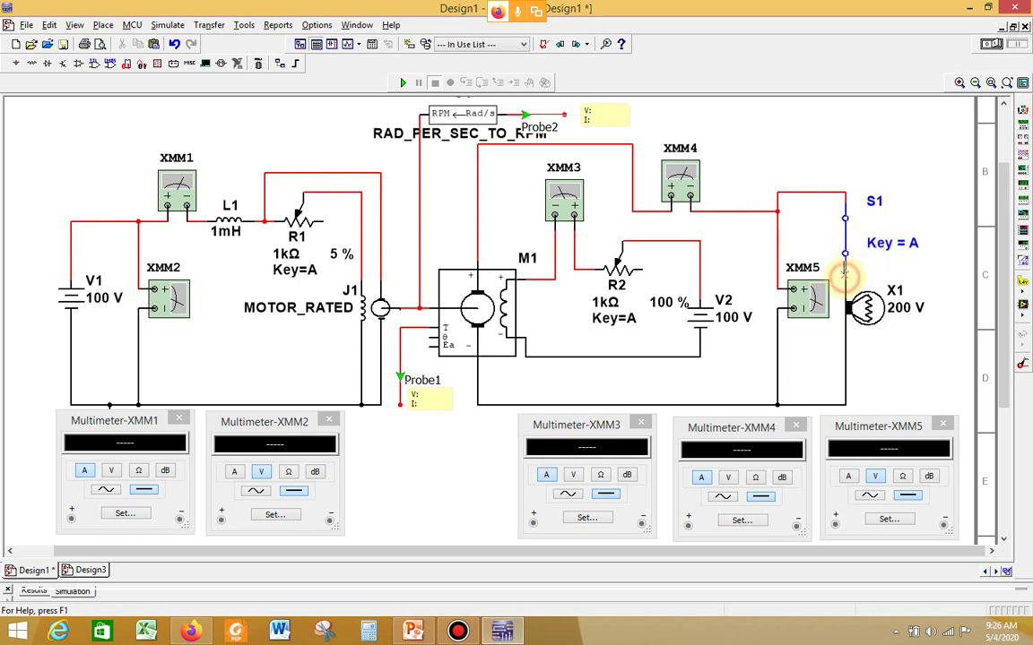
Try the simulation with switch S1 in the lamp branch, declining the Convergence Assistant.
{"action": "left_click", "coordinate": [404, 82]}
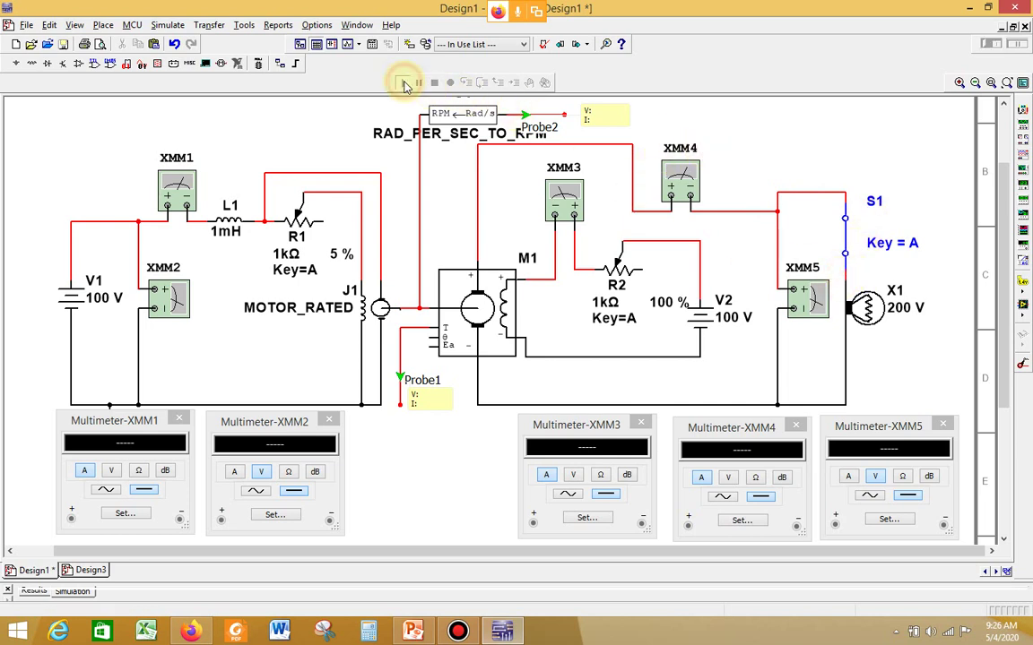
{"action": "left_click", "coordinate": [545, 339]}
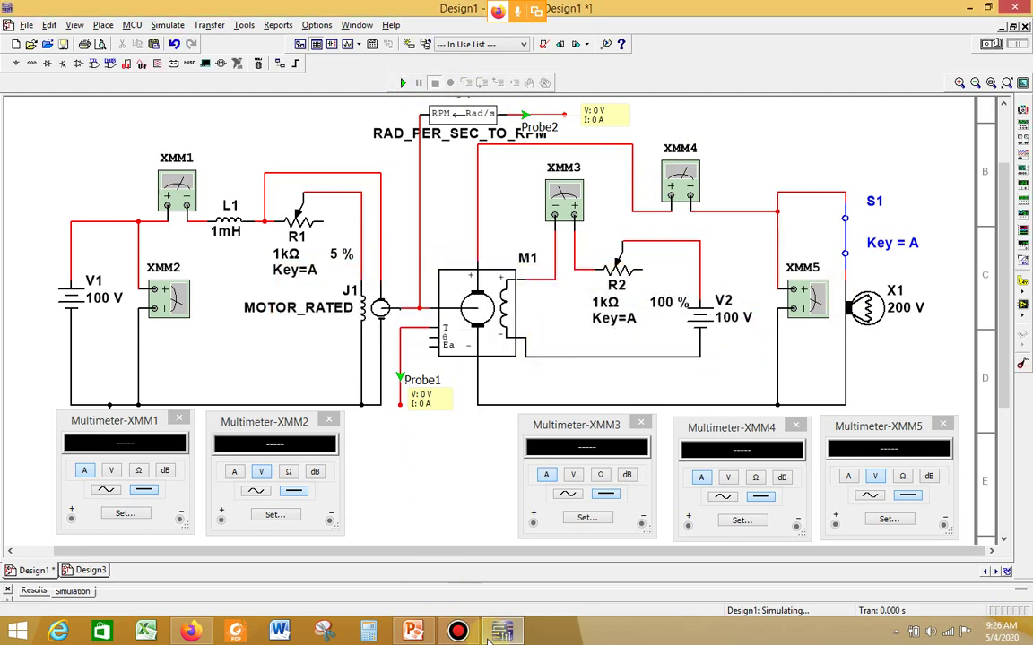
{"action": "left_click", "coordinate": [503, 633]}
{"action": "left_click", "coordinate": [503, 633]}
Check lamp X1's maximum rated voltage and power in Design3.
{"action": "left_click", "coordinate": [91, 570]}
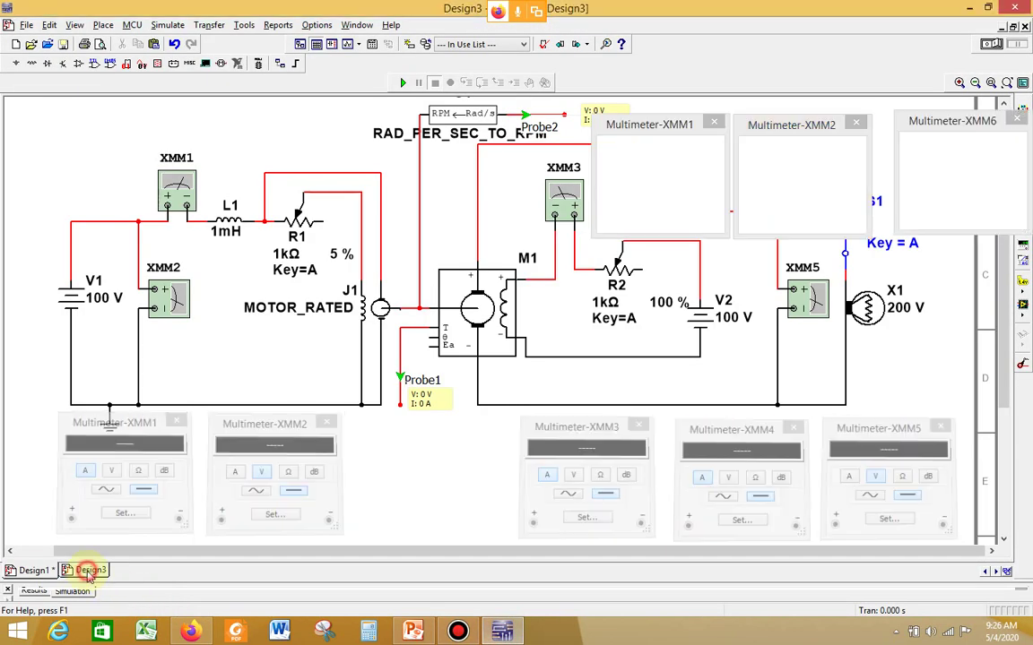
{"action": "double_click", "coordinate": [843, 405]}
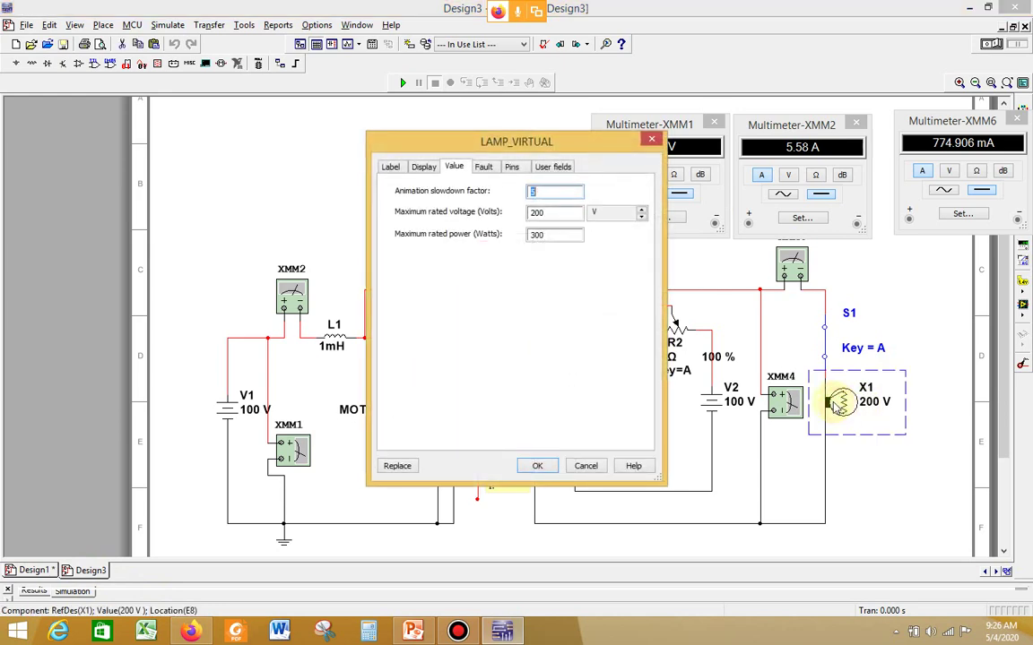
{"action": "left_click", "coordinate": [537, 465]}
{"action": "left_click", "coordinate": [503, 632]}
{"action": "left_click", "coordinate": [503, 632]}
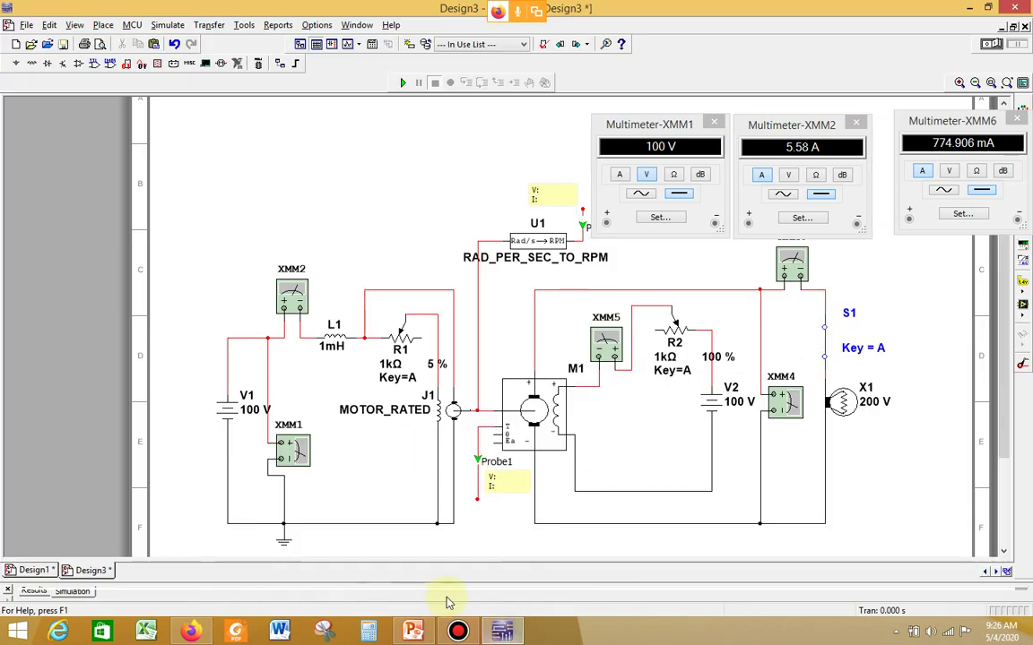
Set lamp X1's maximum rated power in Design1 to 300 W.
{"action": "left_click", "coordinate": [23, 570]}
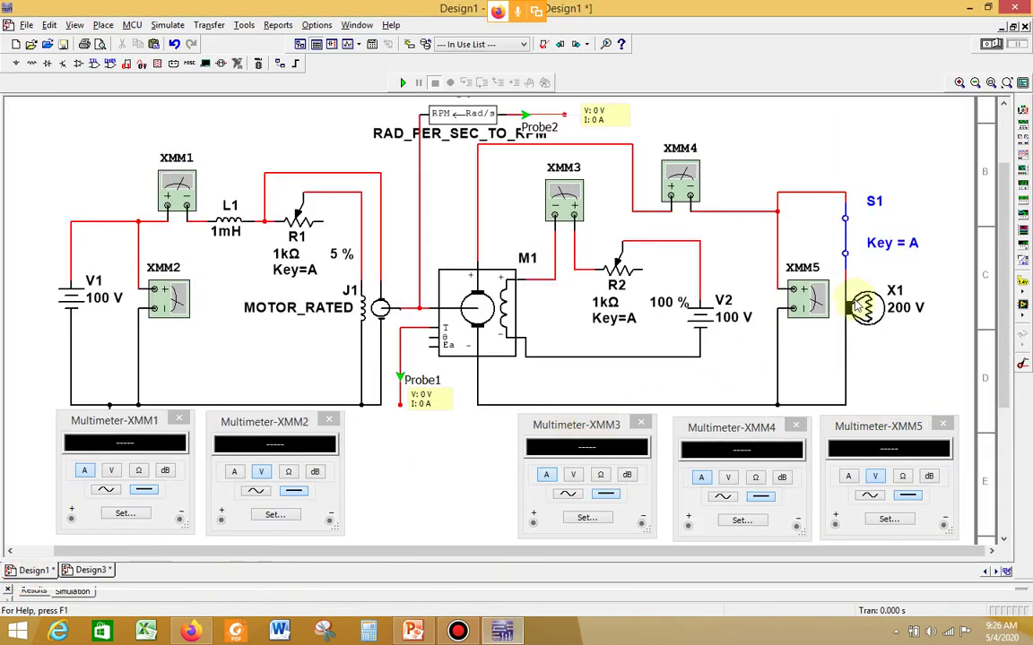
{"action": "double_click", "coordinate": [857, 303]}
{"action": "left_click", "coordinate": [565, 234]}
{"action": "left_click_drag", "start_coordinate": [565, 234], "coordinate": [473, 238]}
{"action": "type", "text": "300"}
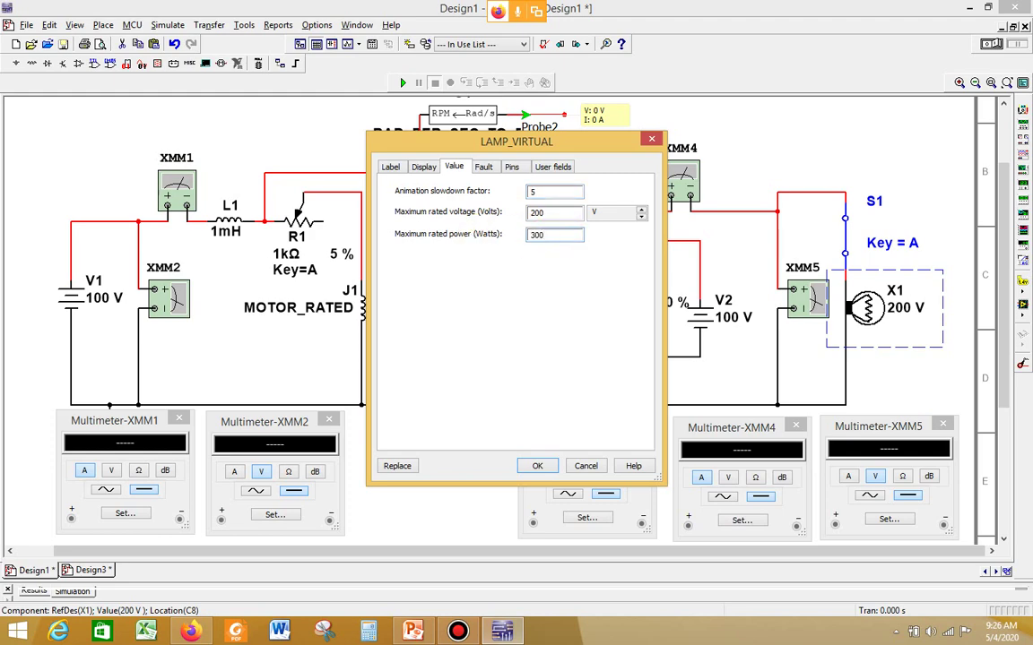
{"action": "left_click", "coordinate": [539, 466]}
Rerun the simulation with the 300 W lamp rating and decline the Convergence Assistant.
{"action": "left_click", "coordinate": [403, 82]}
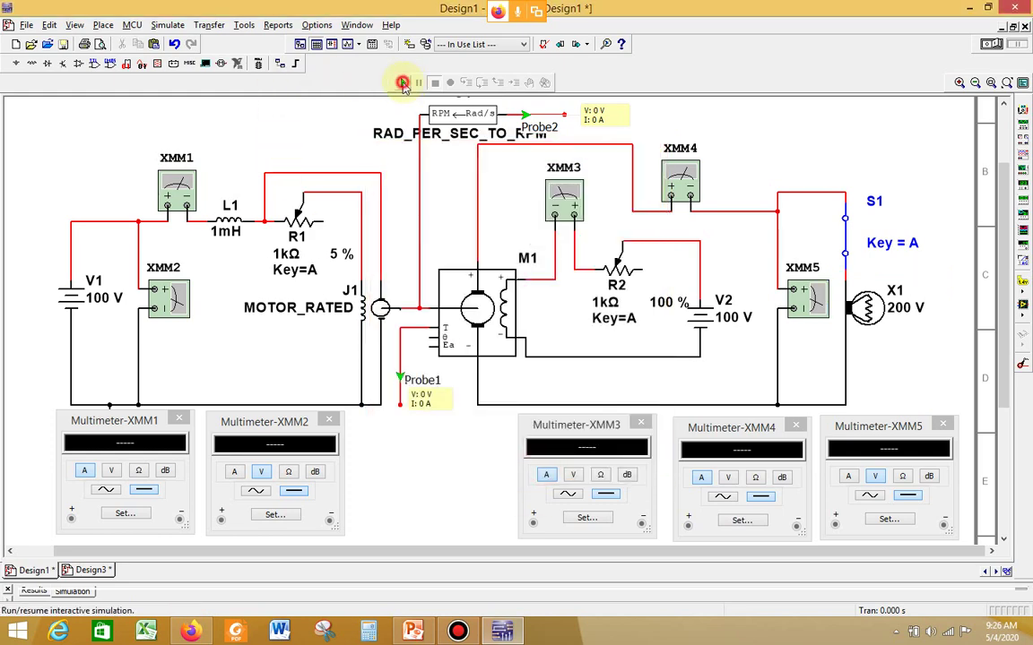
{"action": "left_click", "coordinate": [547, 336]}
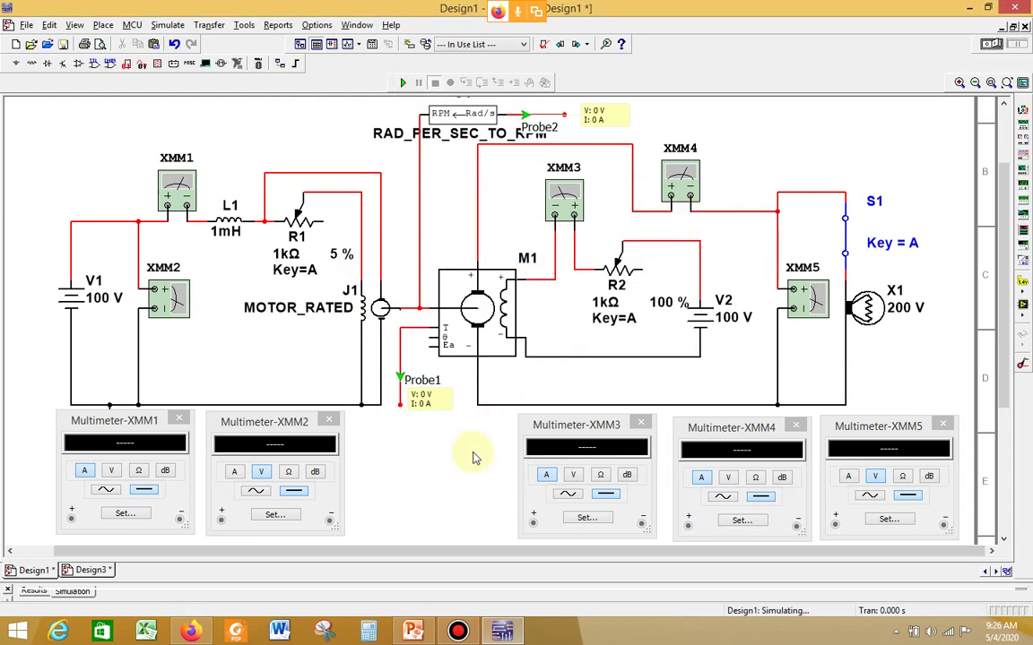
{"action": "left_click", "coordinate": [498, 635]}
{"action": "left_click", "coordinate": [498, 635]}
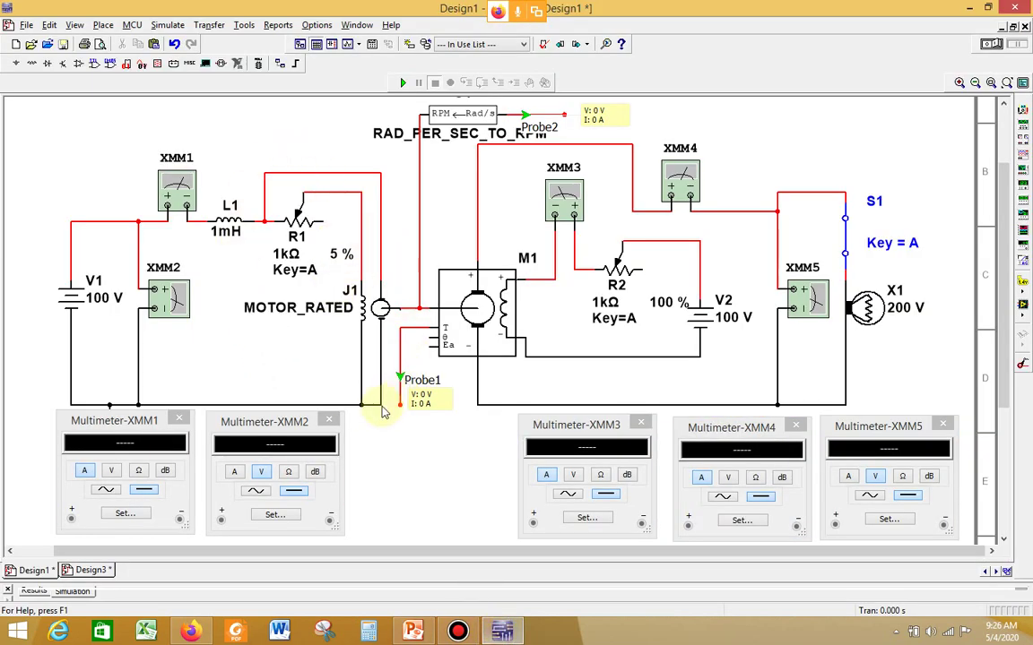
Check inductor L1's rated current in Design3.
{"action": "mouse_move", "coordinate": [349, 280]}
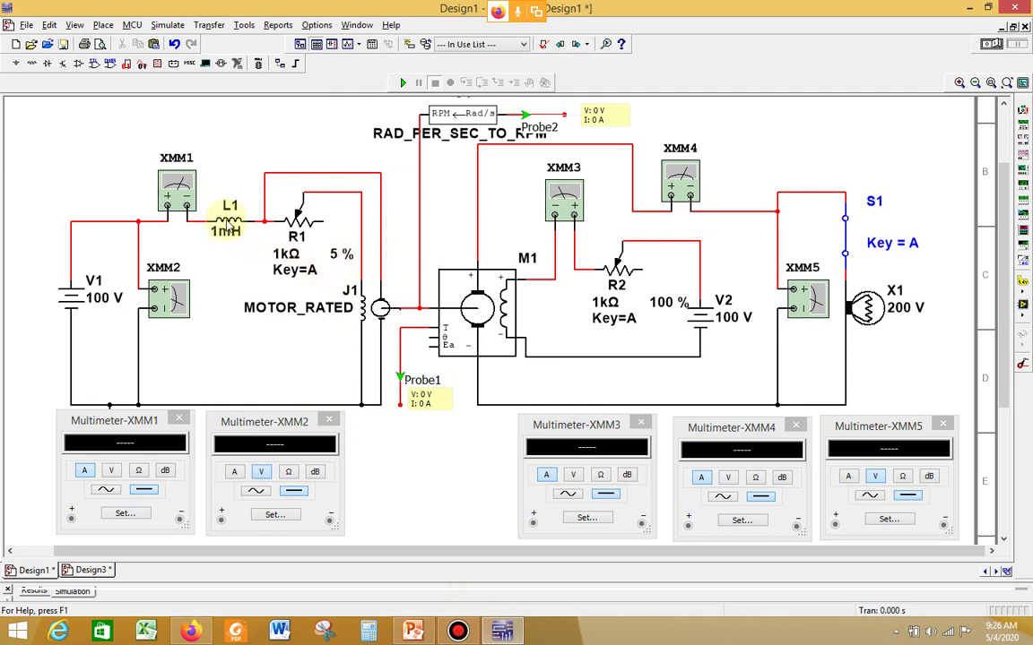
{"action": "left_click", "coordinate": [85, 571]}
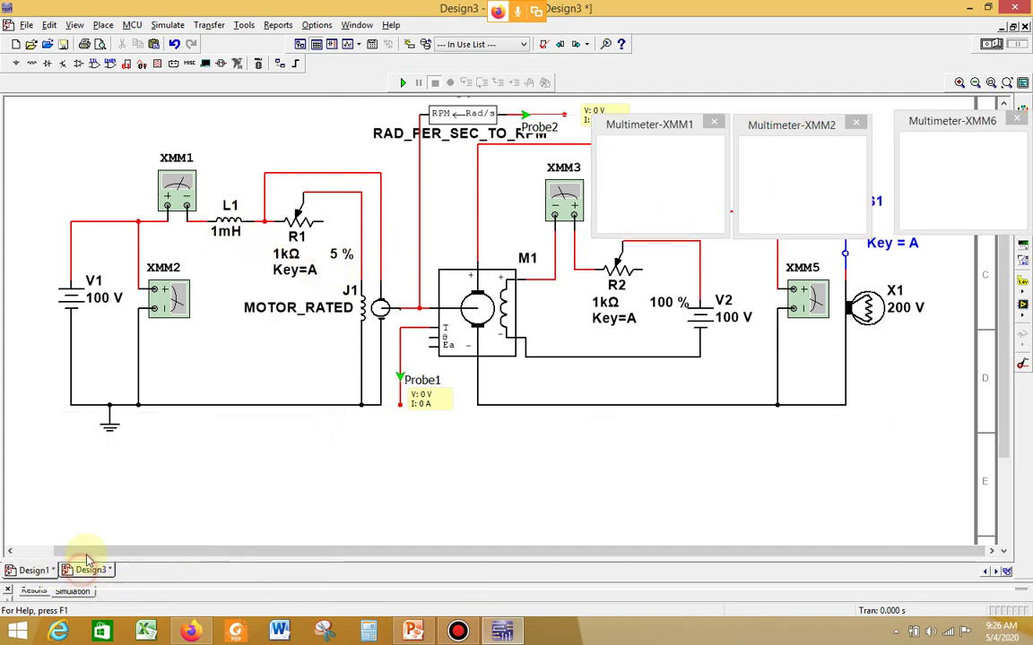
{"action": "double_click", "coordinate": [332, 340]}
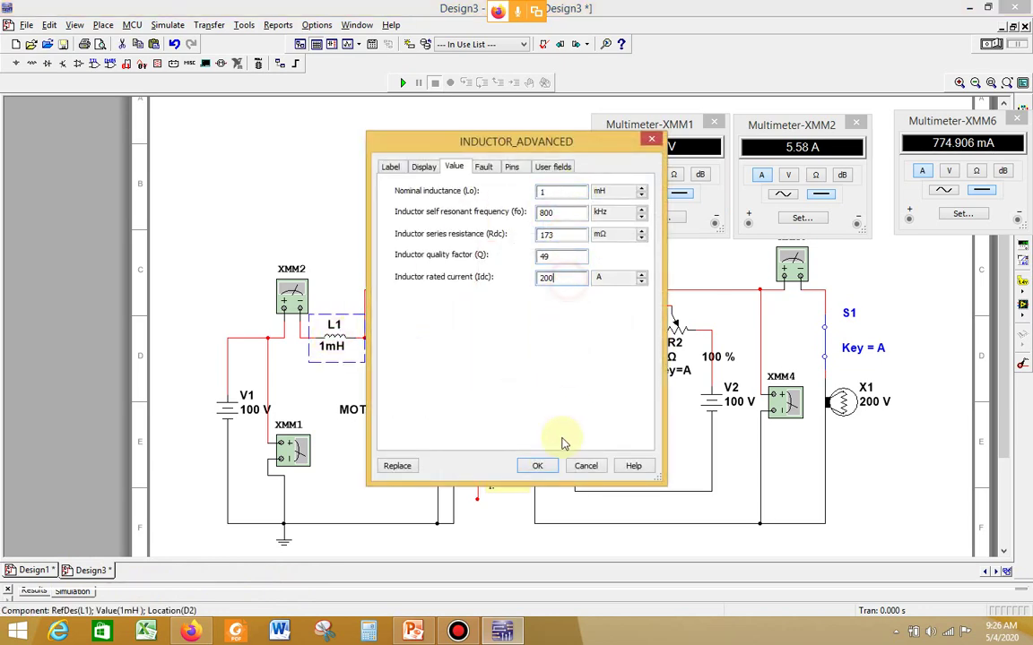
{"action": "left_click", "coordinate": [538, 465]}
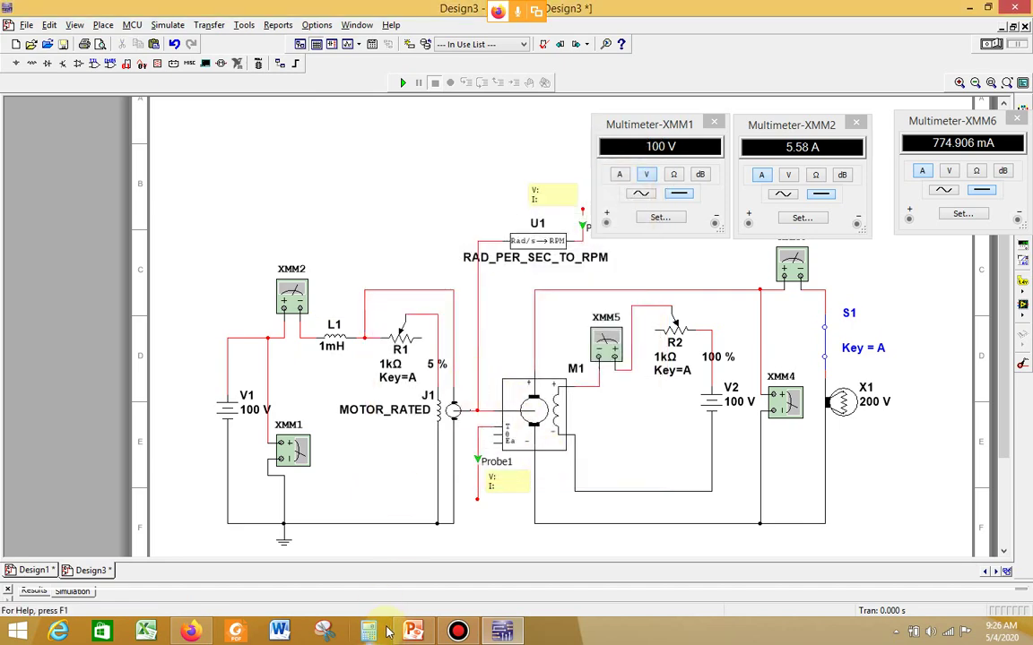
Set inductor L1's rated current in Design1 to 200 A.
{"action": "left_click", "coordinate": [56, 571]}
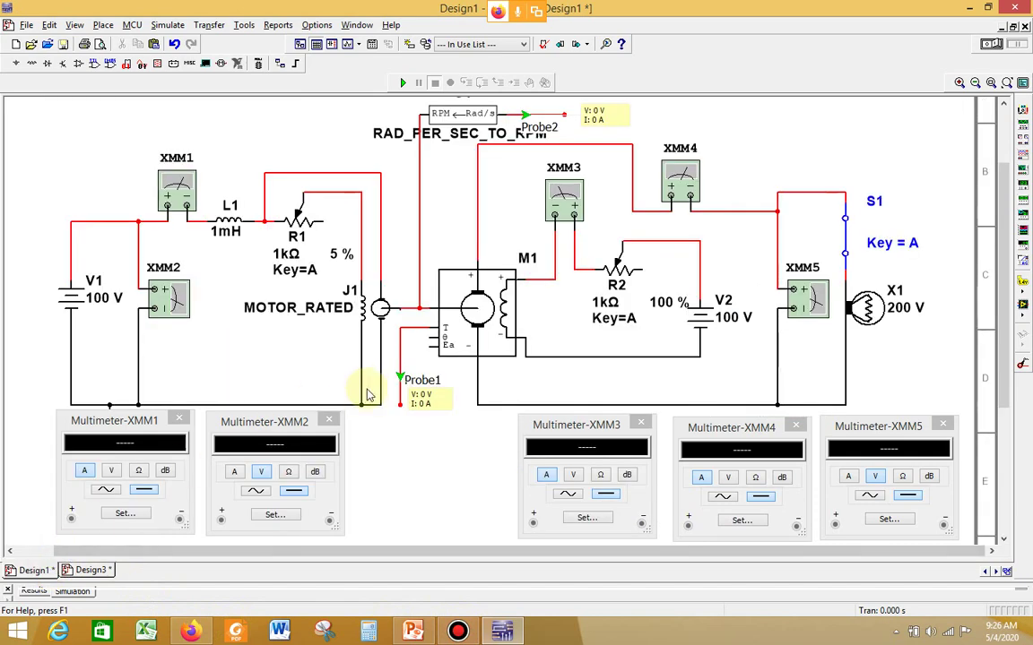
{"action": "double_click", "coordinate": [226, 228]}
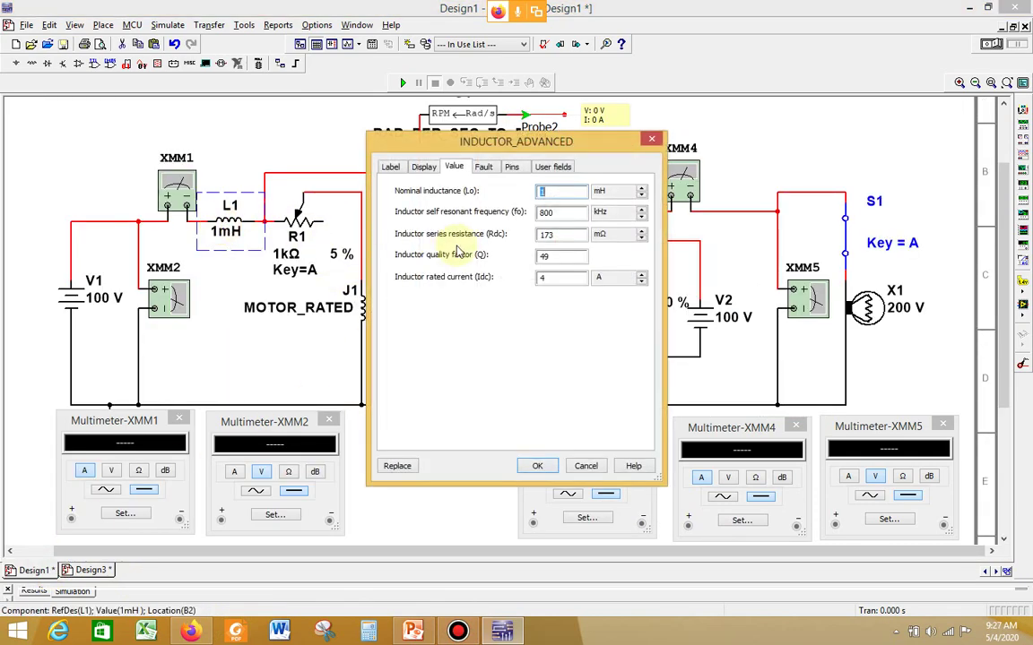
{"action": "left_click", "coordinate": [562, 280]}
{"action": "double_click", "coordinate": [562, 281]}
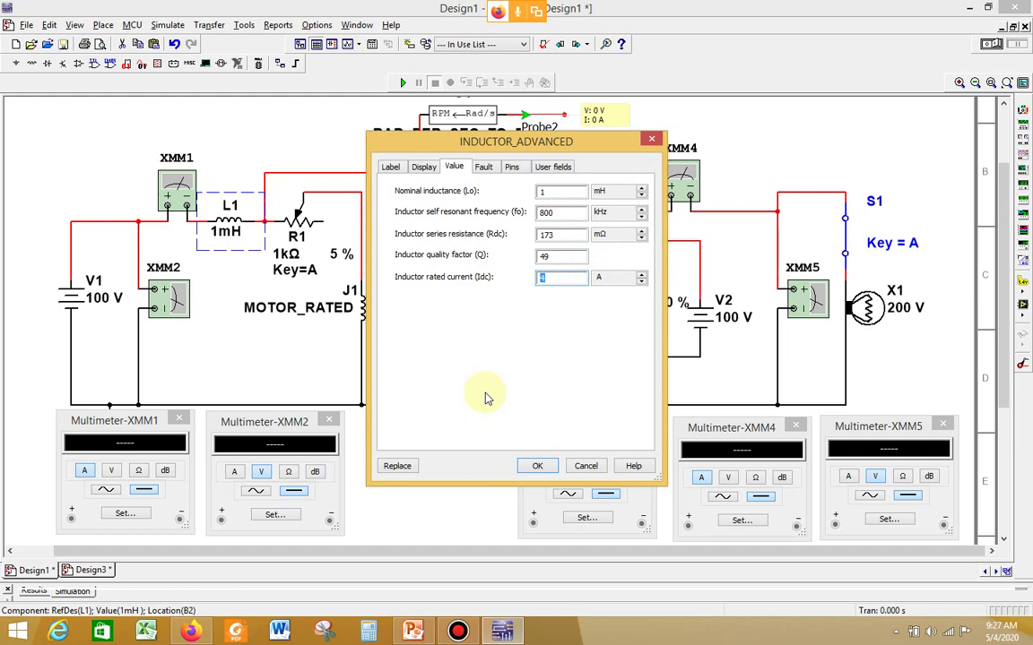
{"action": "type", "text": "200"}
{"action": "left_click", "coordinate": [536, 465]}
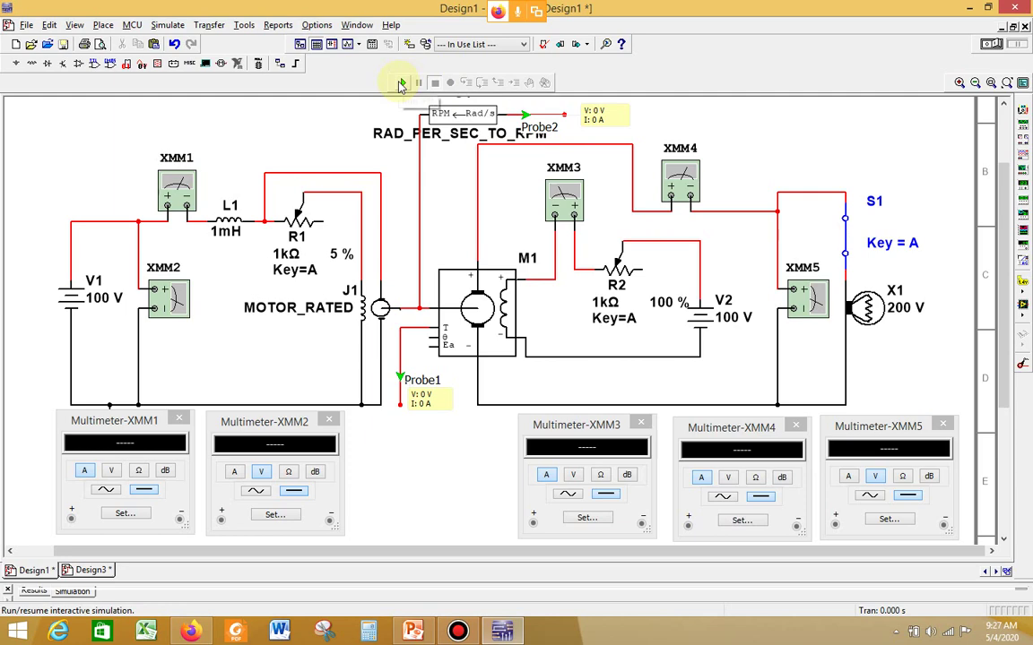
Rerun the simulation with the new L1 rating, declining the Convergence Assistant, and compare the circuit with Design3.
{"action": "left_click", "coordinate": [400, 83]}
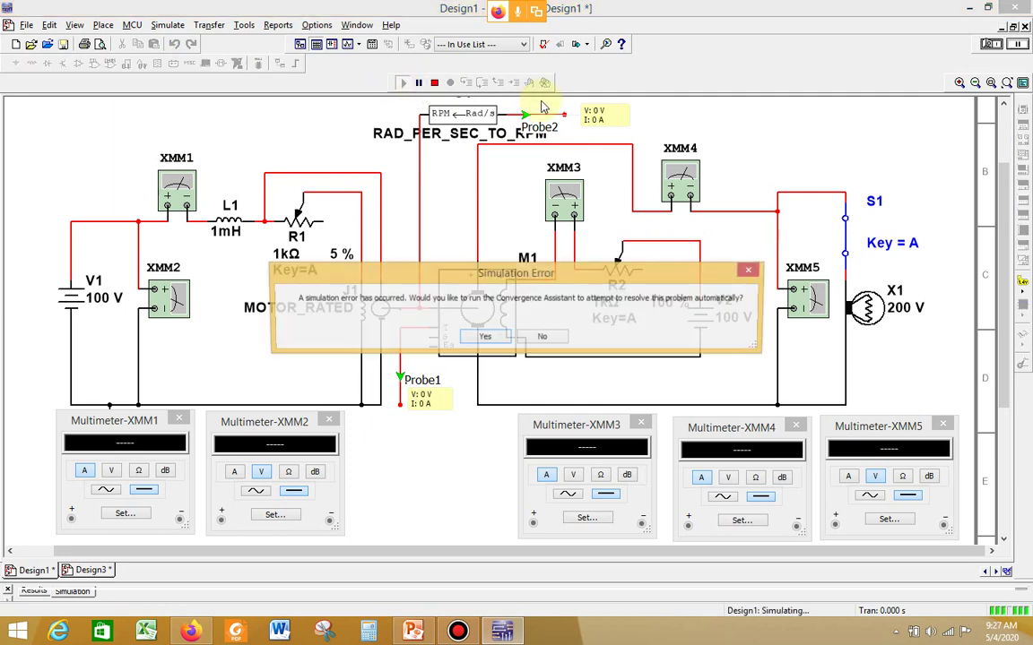
{"action": "left_click", "coordinate": [555, 338]}
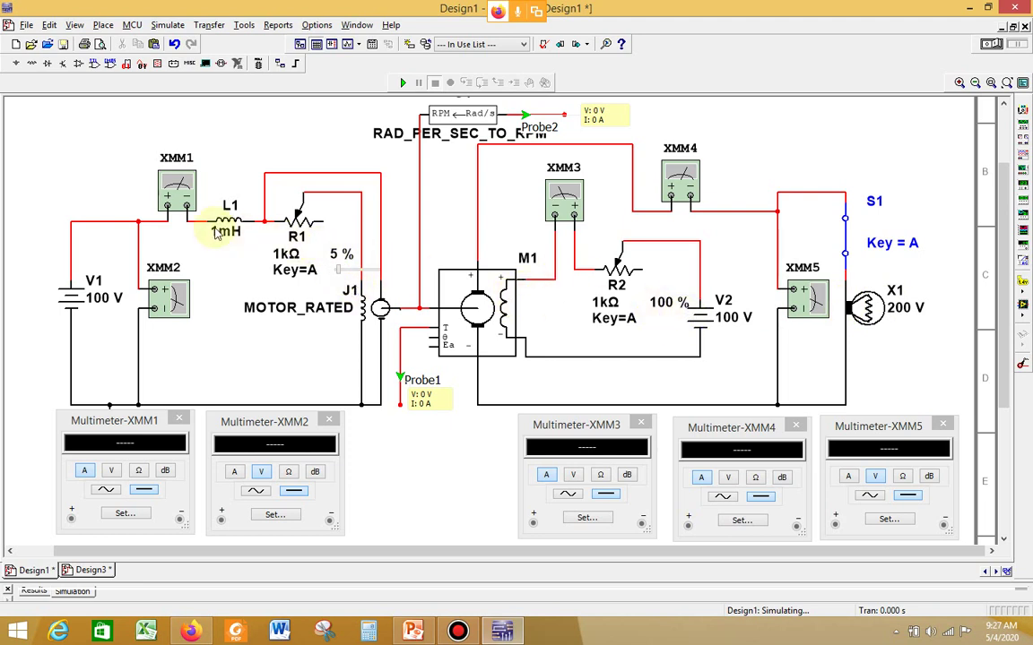
{"action": "left_click", "coordinate": [79, 570]}
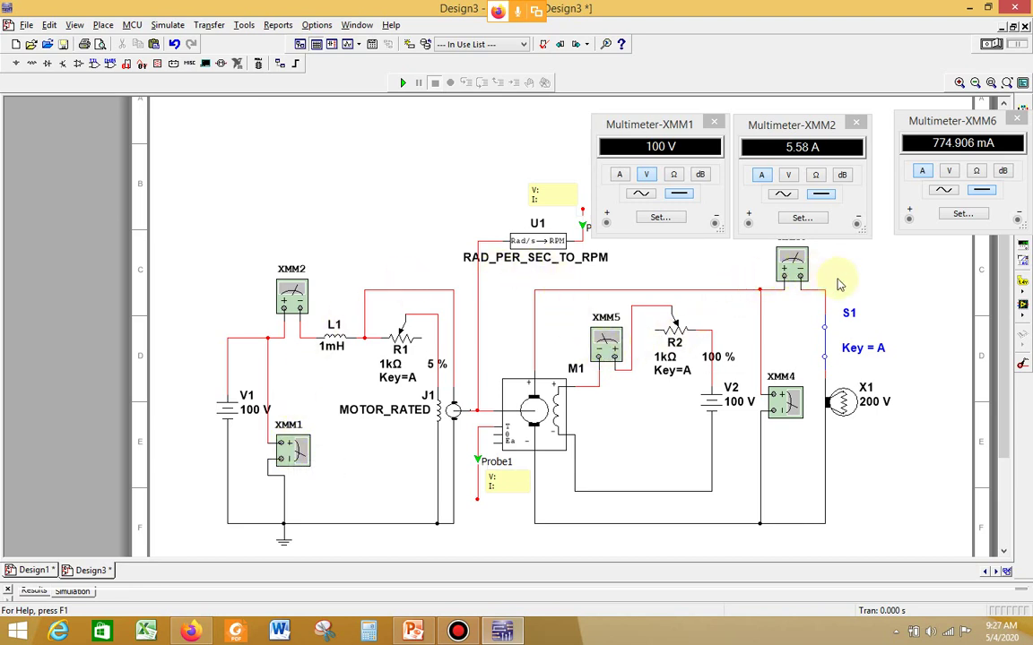
{"action": "left_click", "coordinate": [44, 572]}
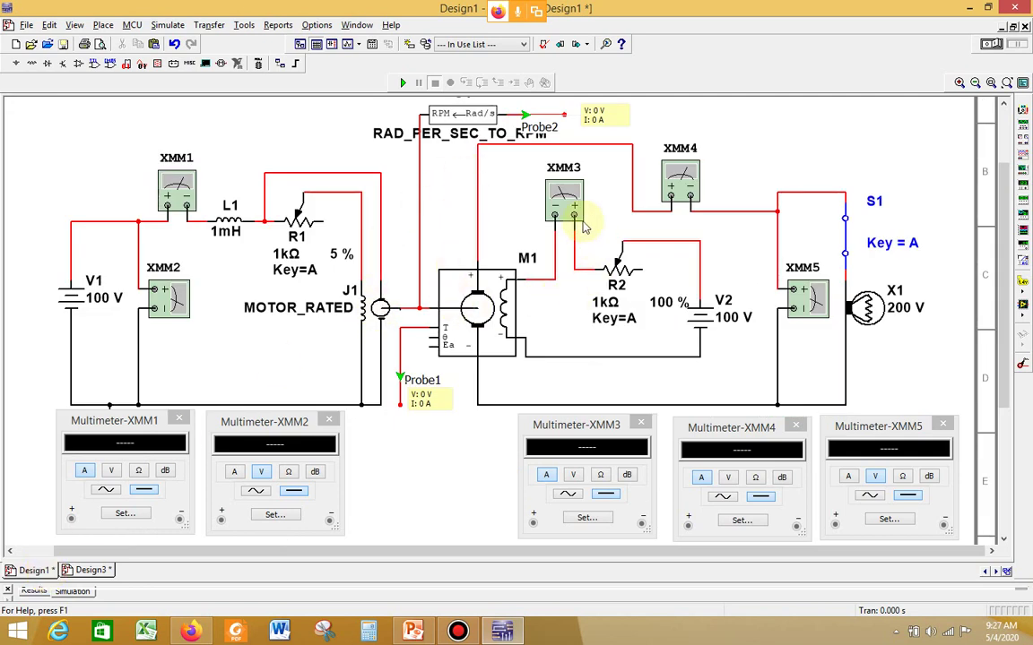
Try potentiometer R2 at 90 % and review the value settings of potentiometer R1.
{"action": "left_click_drag", "start_coordinate": [697, 318], "coordinate": [694, 318]}
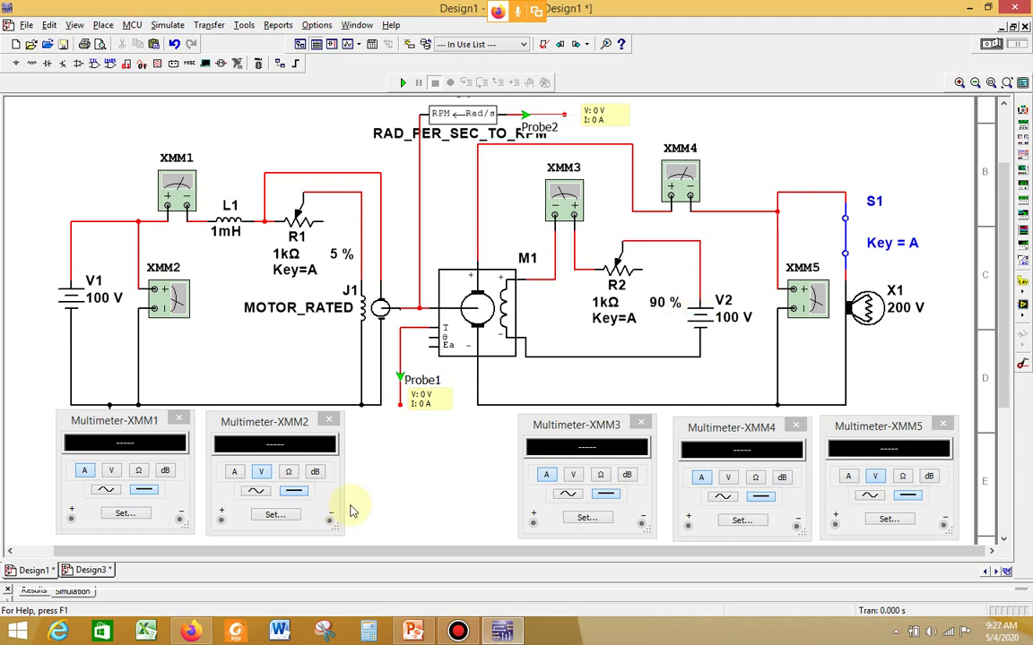
{"action": "mouse_move", "coordinate": [328, 235]}
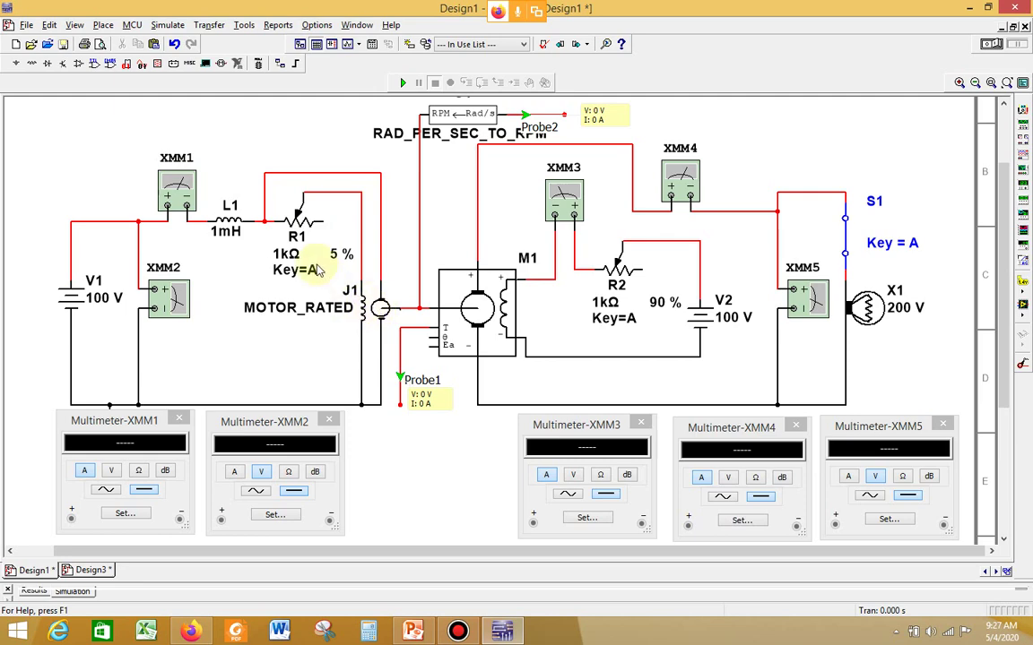
{"action": "left_click", "coordinate": [300, 226]}
{"action": "double_click", "coordinate": [297, 222]}
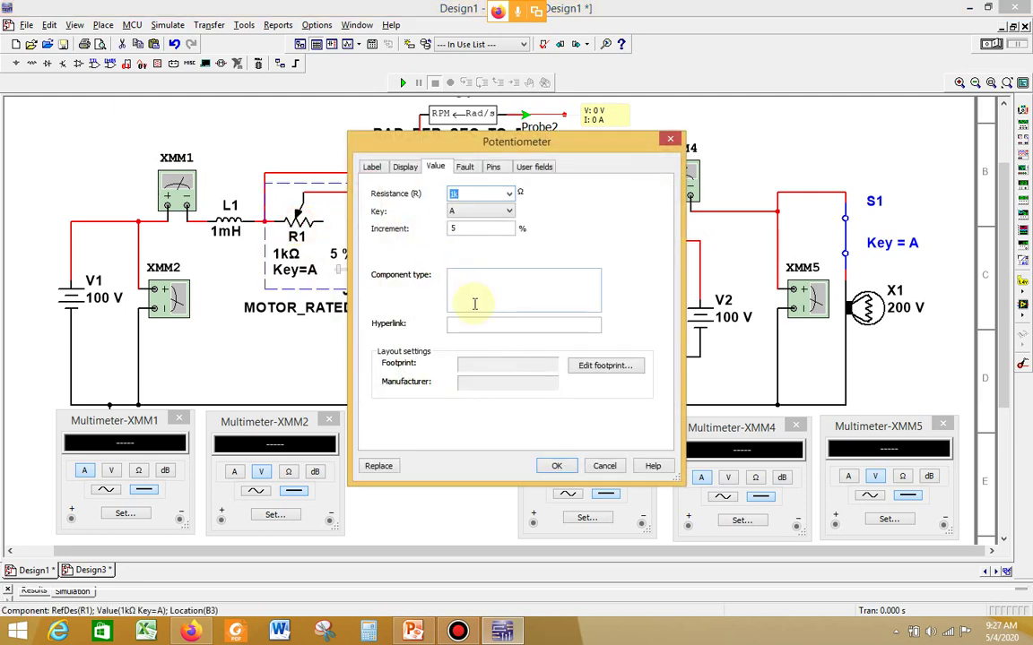
{"action": "left_click", "coordinate": [558, 467]}
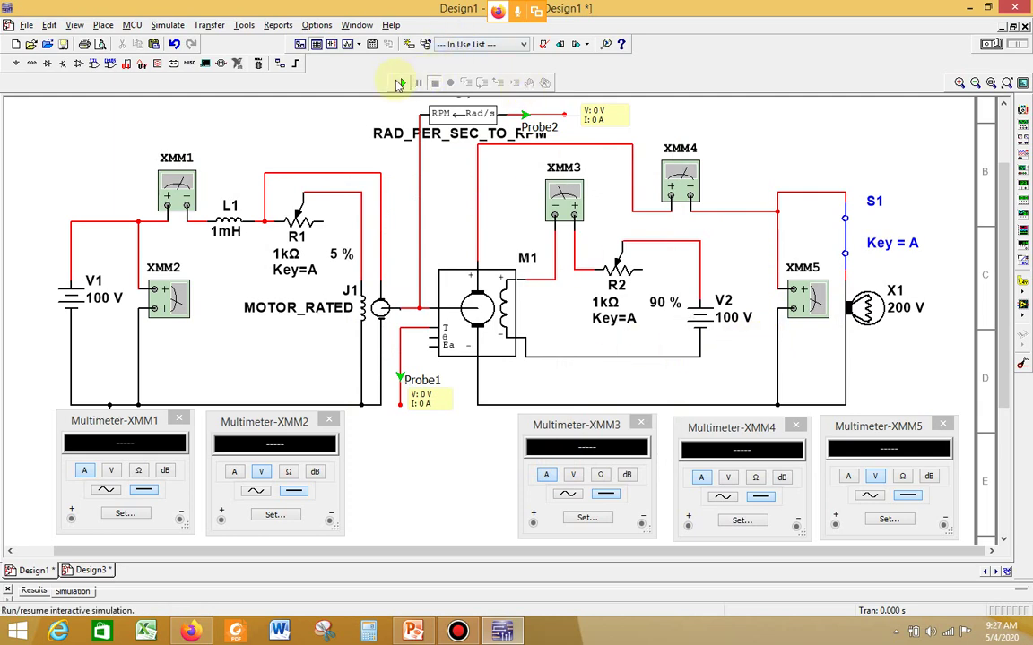
Set lamp X1's maximum rated power to 30 W.
{"action": "double_click", "coordinate": [863, 309]}
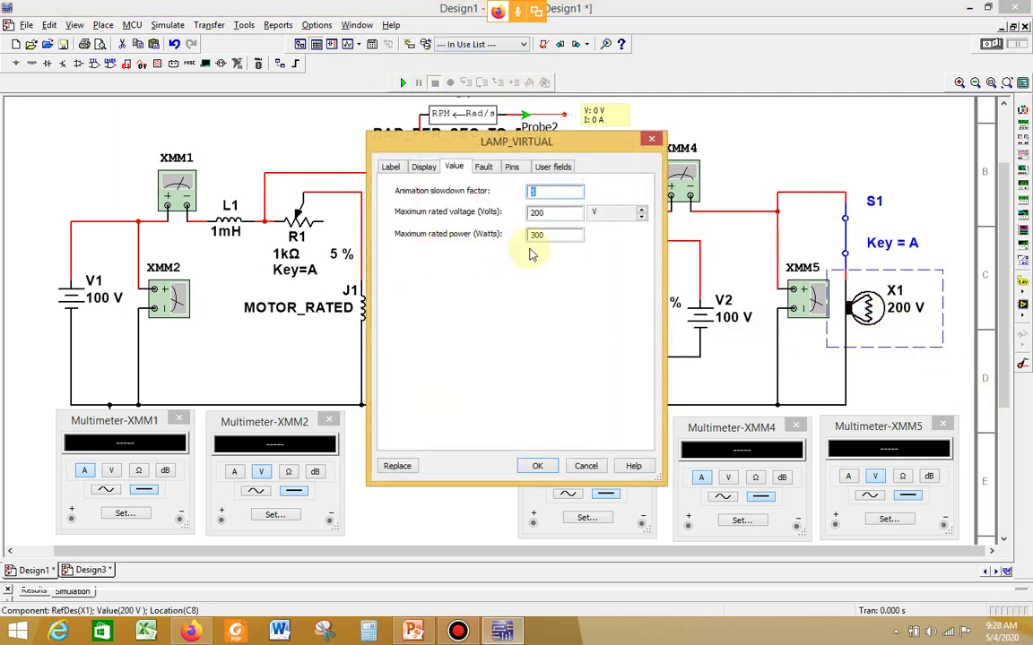
{"action": "left_click", "coordinate": [567, 235]}
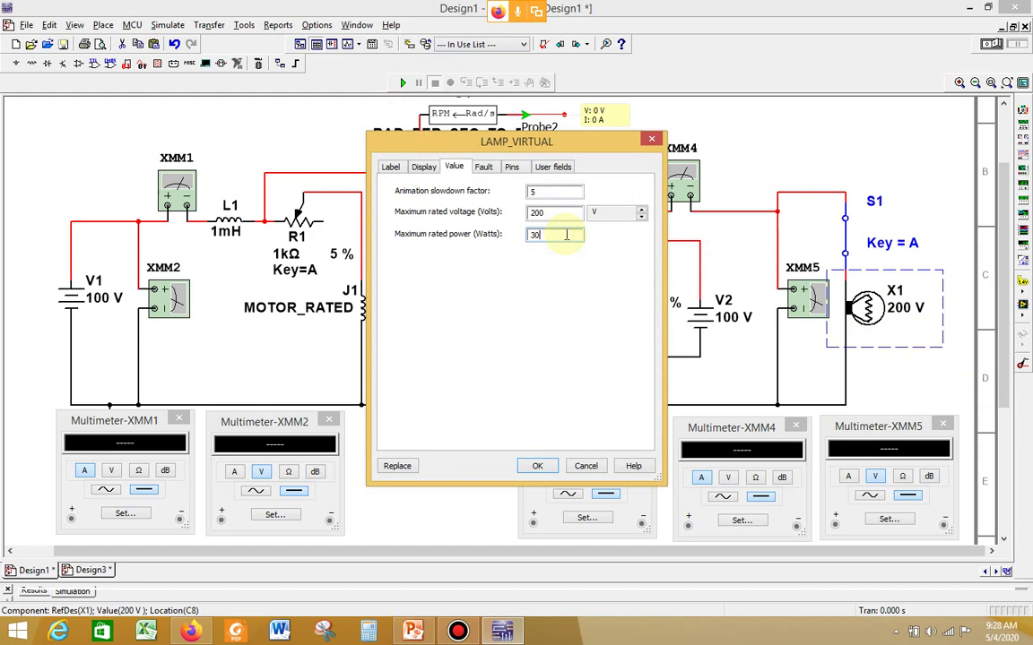
{"action": "right_click", "coordinate": [569, 235]}
{"action": "left_click", "coordinate": [531, 467]}
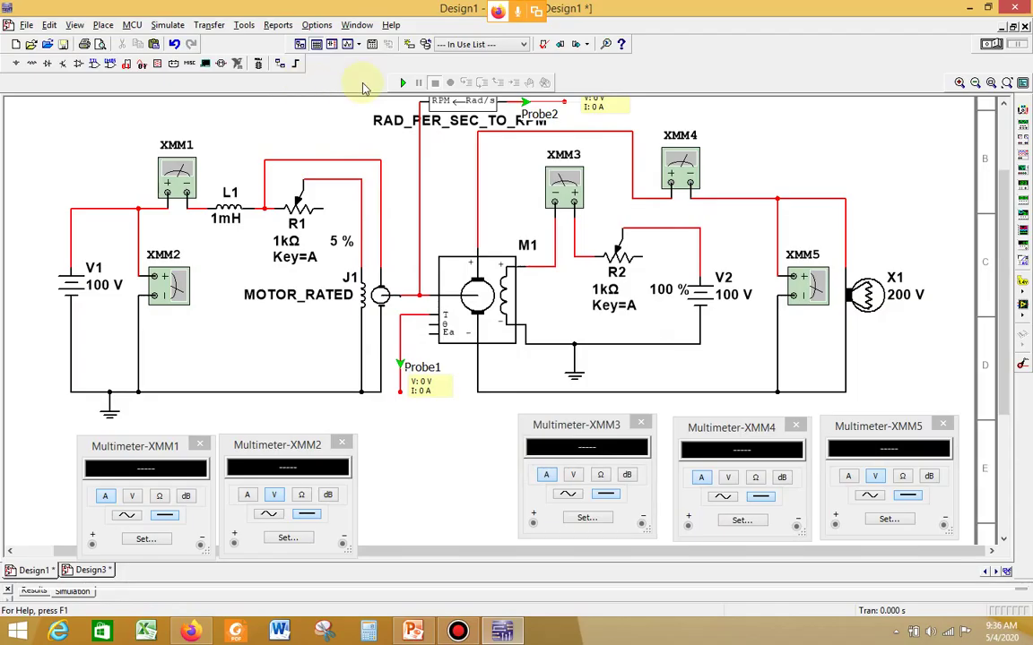
Run the simulation with lamp X1 wired directly and the generator field circuit grounded, declining the Convergence Assistant.
{"action": "left_click", "coordinate": [404, 84]}
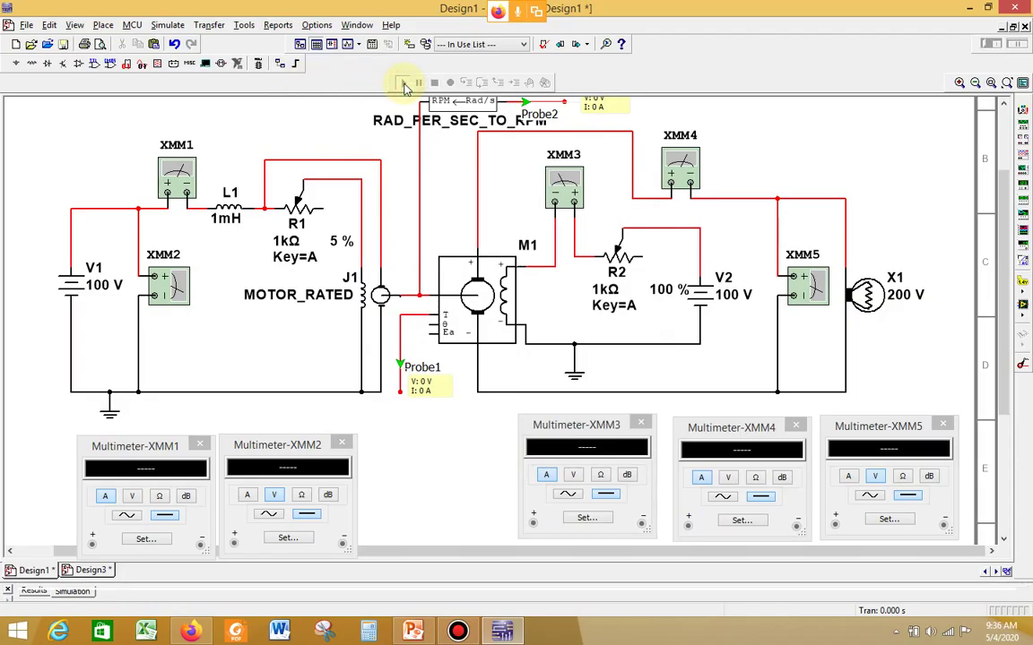
{"action": "left_click", "coordinate": [540, 337]}
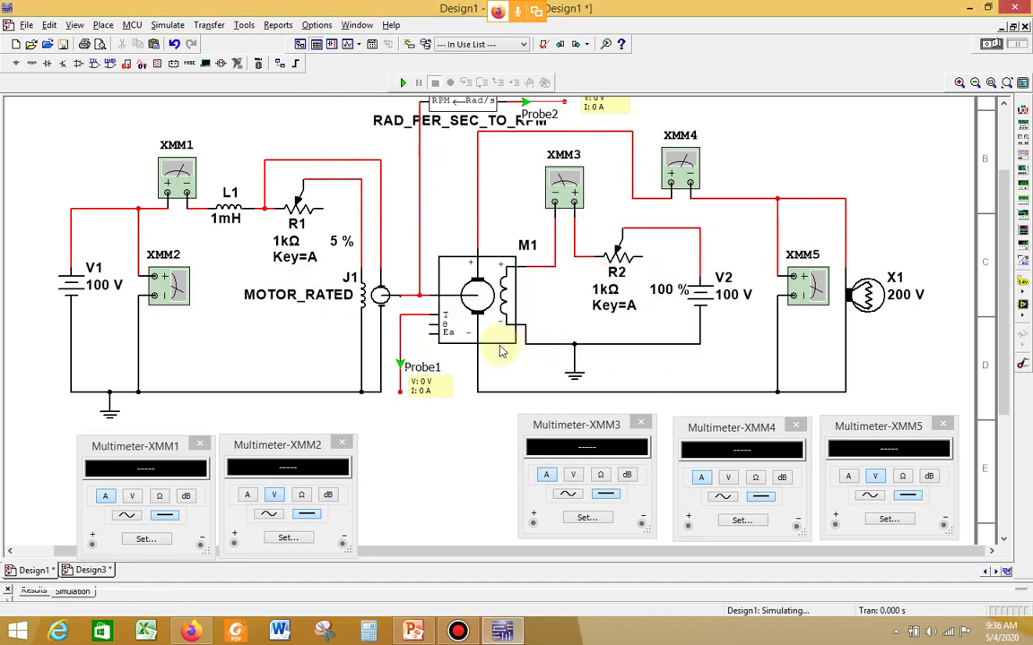
{"action": "left_click", "coordinate": [426, 444]}
Delete the wires at both ends of the RAD_PER_SEC_TO_RPM converter U1, together with Probe2.
{"action": "left_click_drag", "start_coordinate": [1006, 355], "coordinate": [1006, 272]}
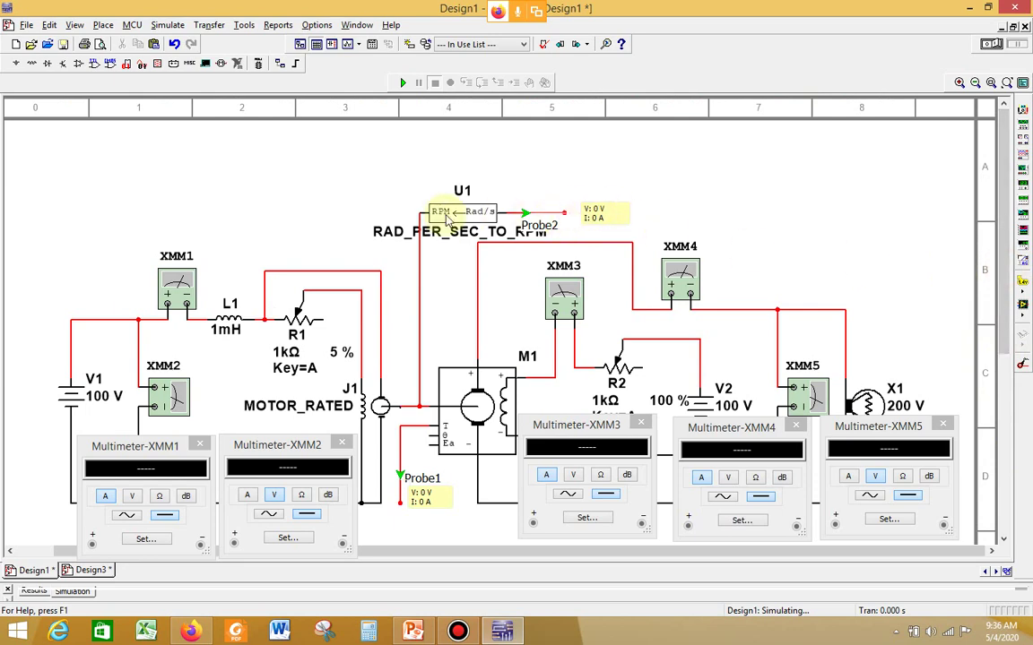
{"action": "left_click", "coordinate": [715, 190]}
{"action": "scroll", "coordinate": [1007, 289], "scroll_direction": "down", "scroll_amount": 3}
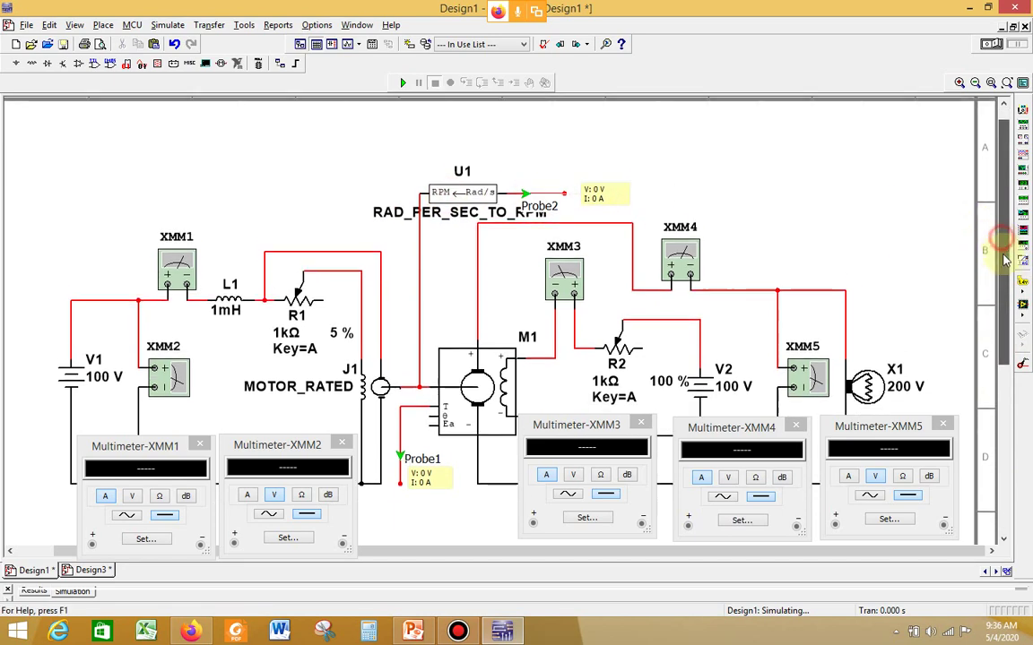
{"action": "left_click_drag", "start_coordinate": [1007, 300], "coordinate": [1008, 298]}
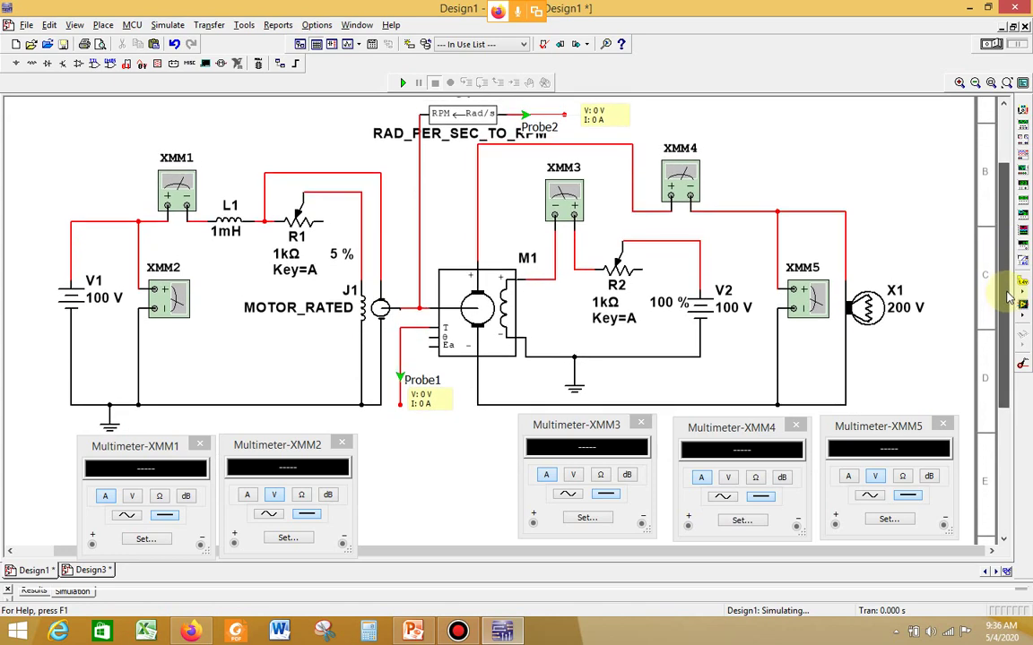
{"action": "left_click", "coordinate": [468, 110]}
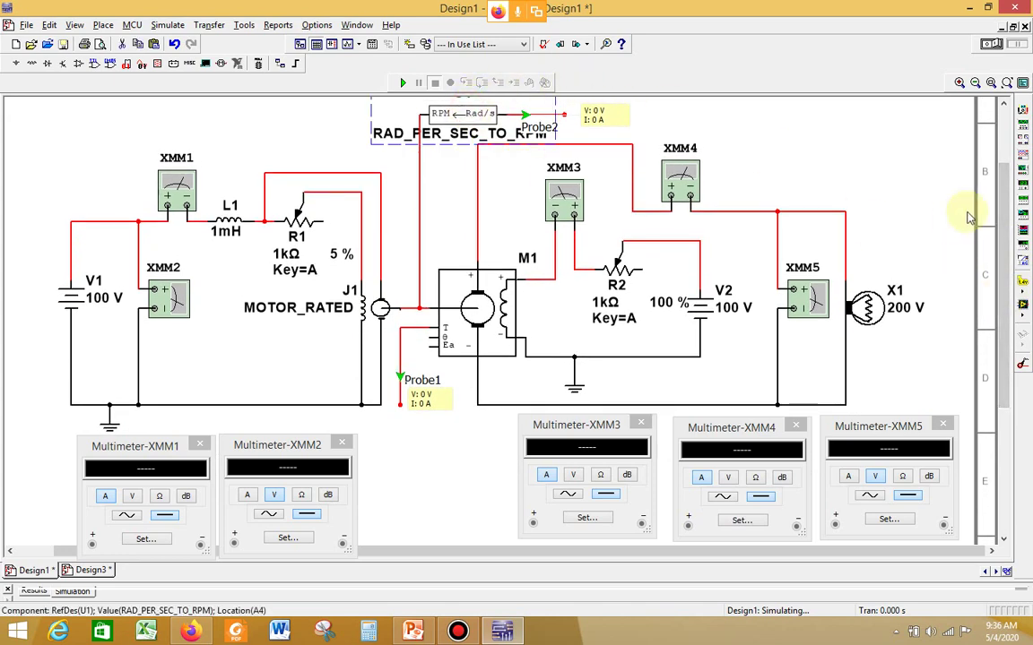
{"action": "left_click_drag", "start_coordinate": [1006, 222], "coordinate": [1006, 210]}
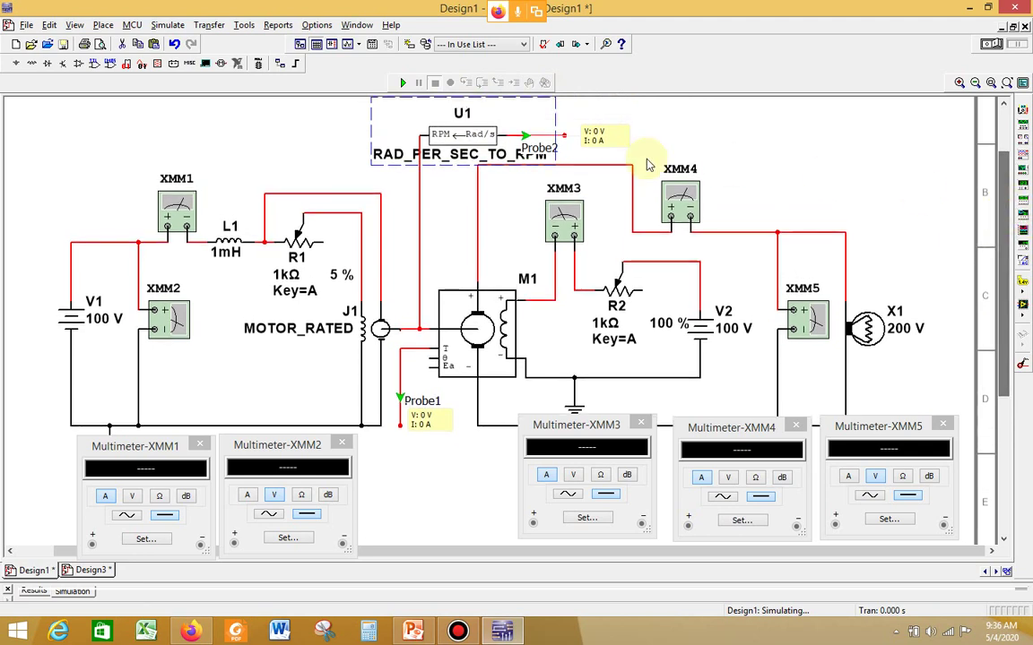
{"action": "left_click", "coordinate": [431, 134]}
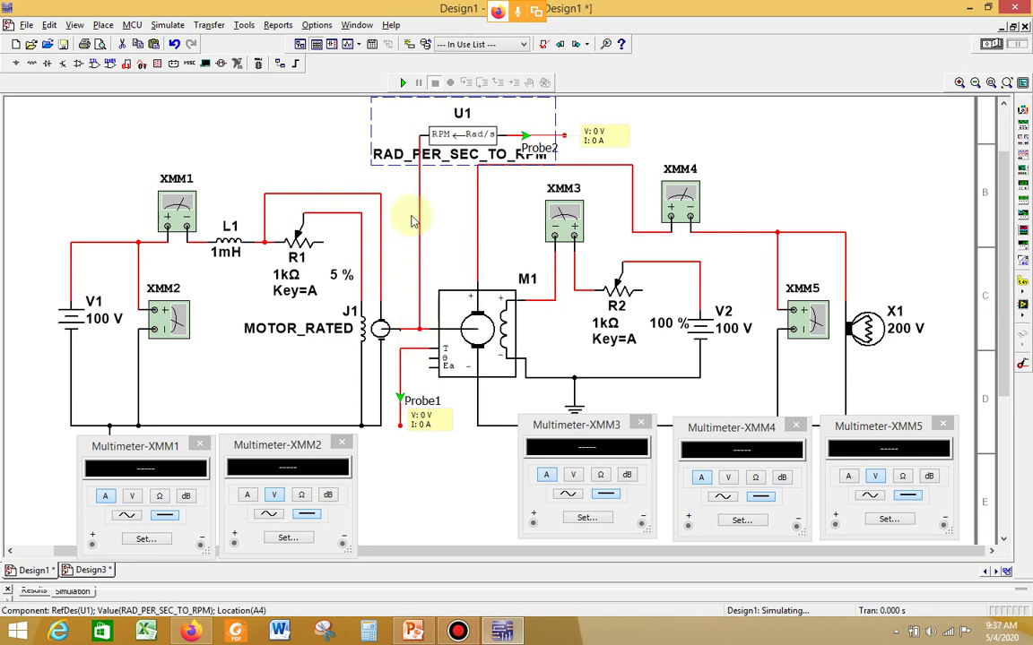
{"action": "left_click", "coordinate": [738, 137]}
{"action": "left_click", "coordinate": [468, 137]}
{"action": "left_click", "coordinate": [418, 203]}
{"action": "key", "text": "Delete"}
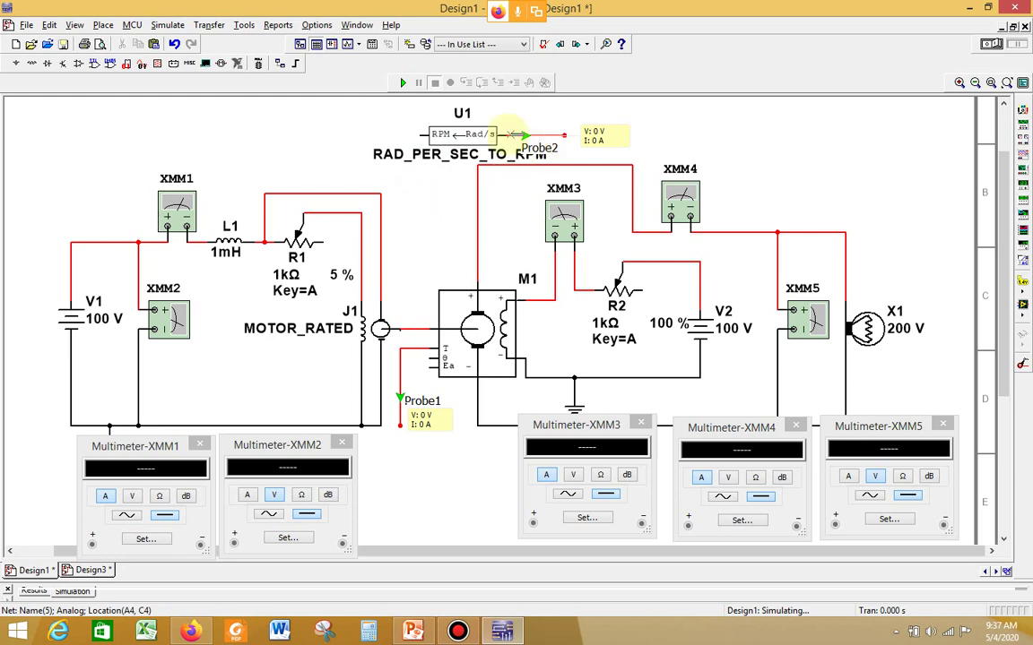
{"action": "key", "text": "Delete"}
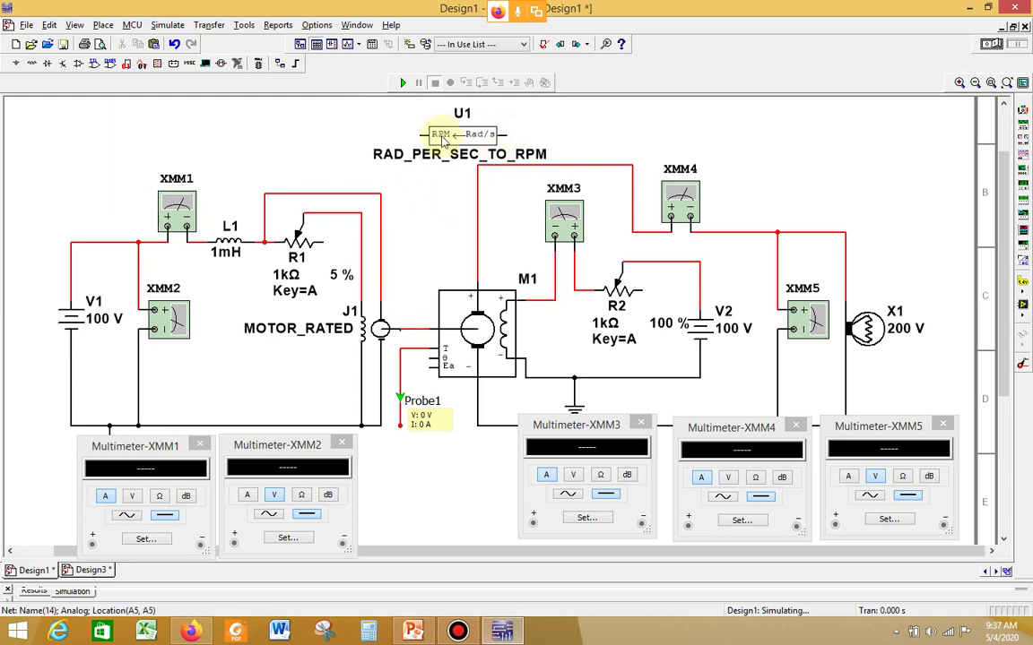
Move converter U1 above potentiometer R1 and wire its Rad/s pin to the shaft connection between J1 and M1.
{"action": "left_click", "coordinate": [455, 137]}
{"action": "right_click", "coordinate": [455, 137]}
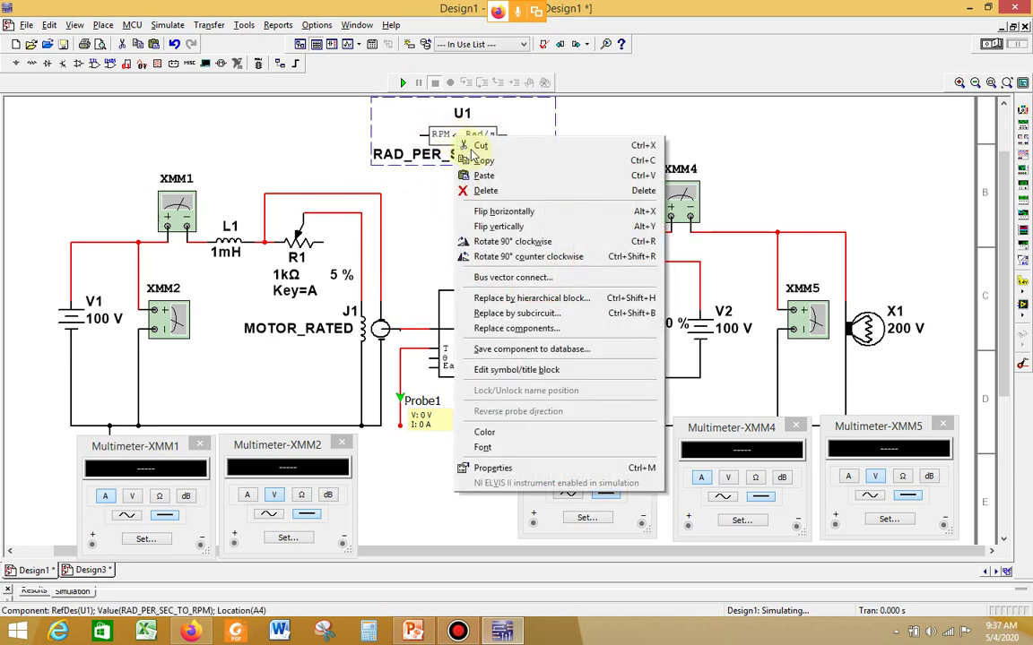
{"action": "left_click", "coordinate": [428, 132]}
{"action": "left_click_drag", "start_coordinate": [445, 135], "coordinate": [328, 154]}
{"action": "left_click", "coordinate": [391, 152]}
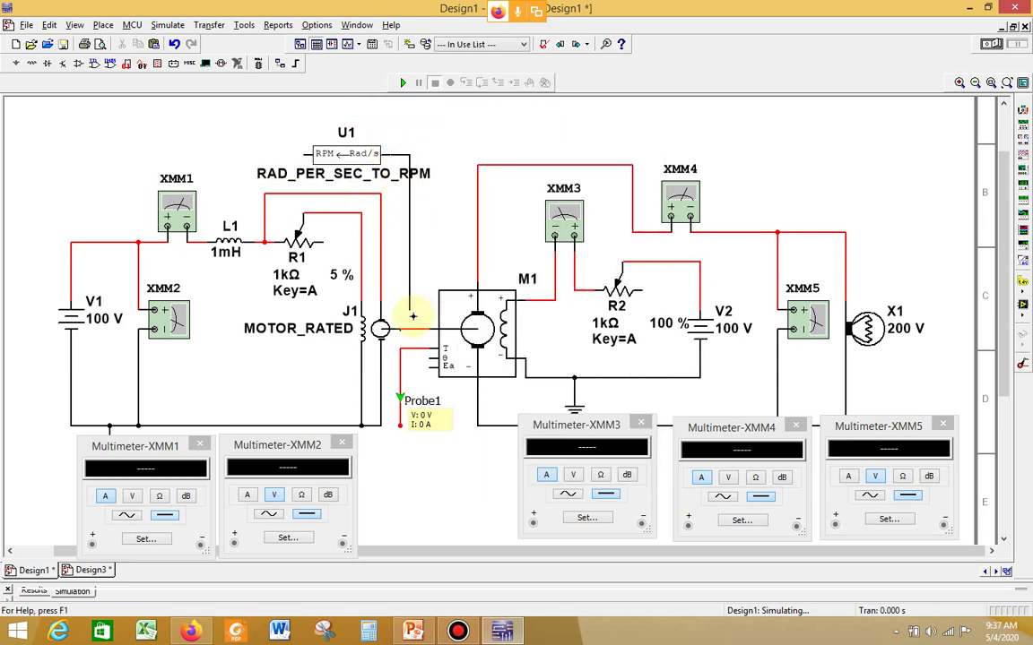
{"action": "left_click", "coordinate": [410, 330]}
Draw a short wire from U1's RPM pin and place a measurement probe on it, with its readout above the wire.
{"action": "left_click", "coordinate": [302, 153]}
{"action": "left_click", "coordinate": [1022, 283]}
{"action": "left_click", "coordinate": [991, 367]}
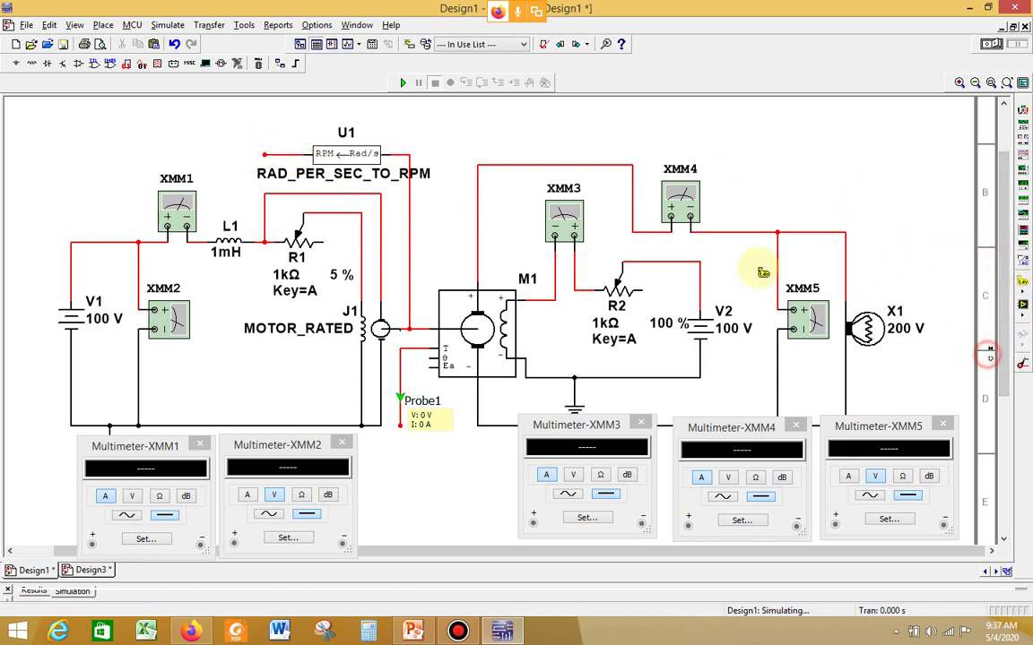
{"action": "left_click", "coordinate": [285, 157]}
{"action": "left_click_drag", "start_coordinate": [309, 180], "coordinate": [271, 137]}
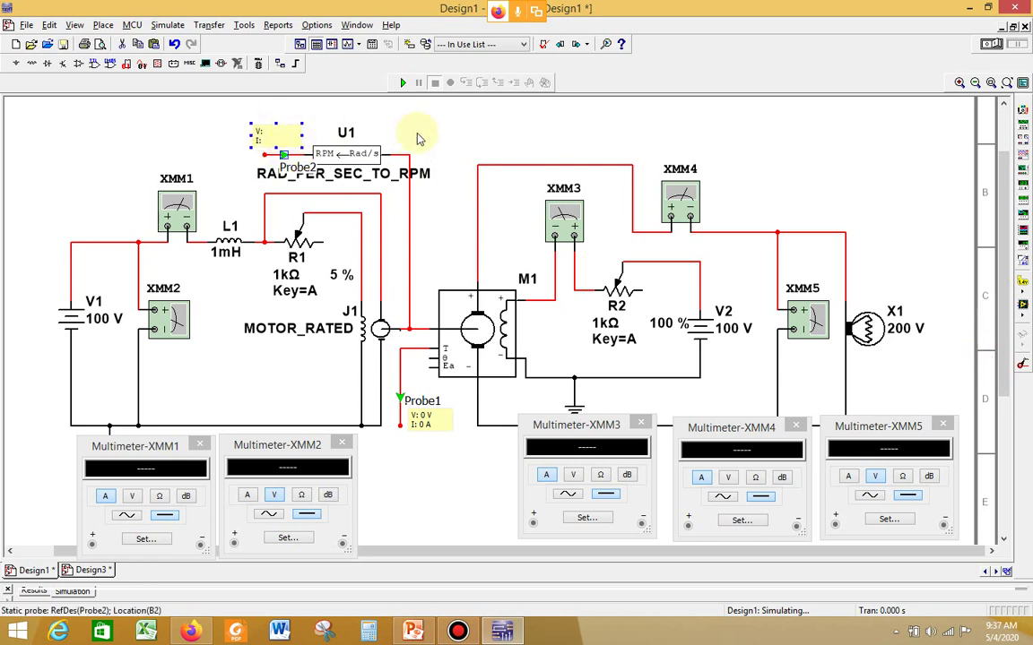
Run the simulation with converter U1 rewired, keeping the circuit and multimeter readouts in view.
{"action": "left_click_drag", "start_coordinate": [996, 295], "coordinate": [1004, 323]}
{"action": "left_click", "coordinate": [166, 446]}
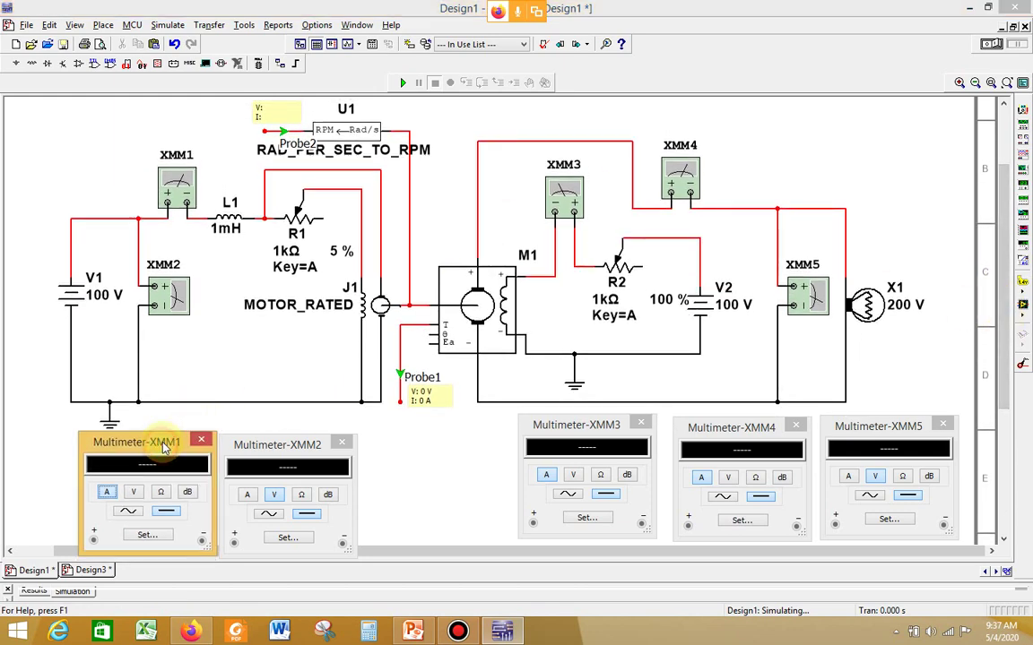
{"action": "left_click", "coordinate": [403, 82]}
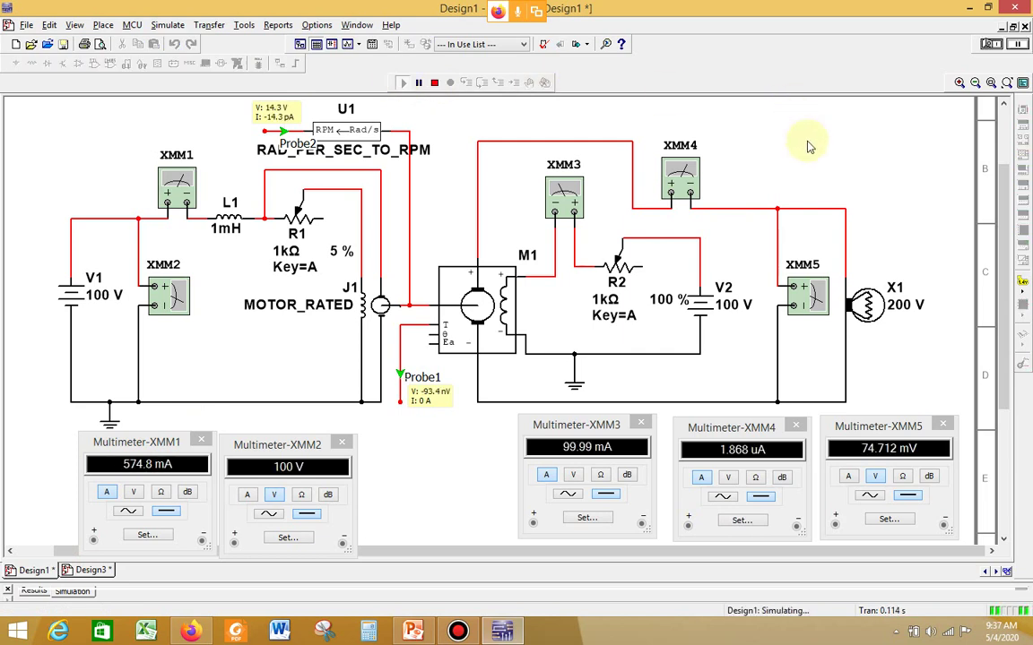
Reposition the XMM2 and XMM1 multimeter windows slightly higher so they line up beneath the motor circuit.
{"action": "left_click", "coordinate": [295, 443]}
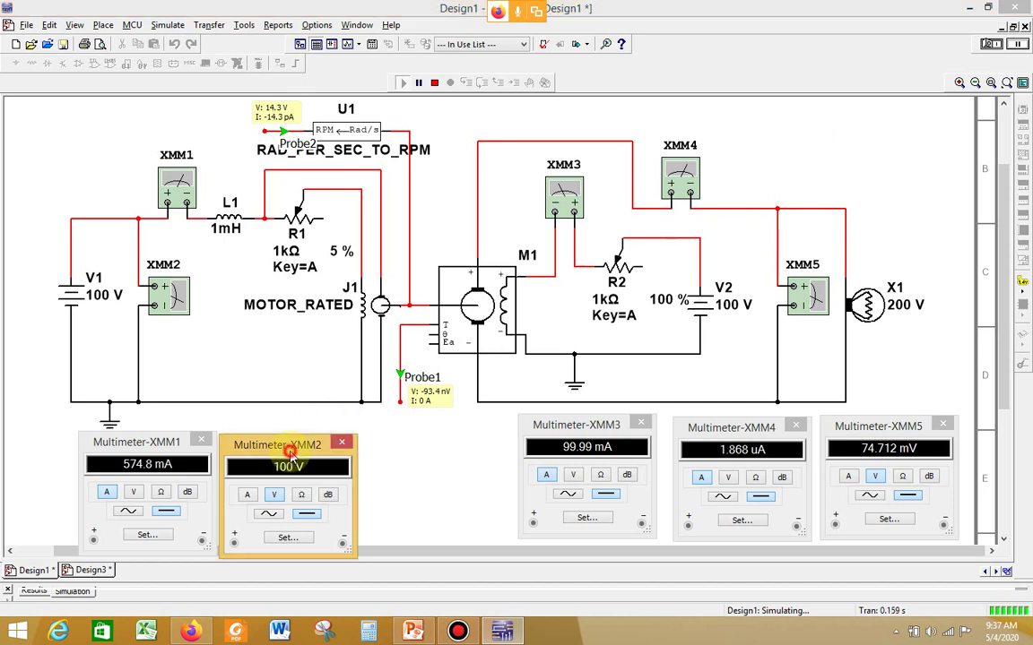
{"action": "left_click_drag", "start_coordinate": [292, 447], "coordinate": [315, 442]}
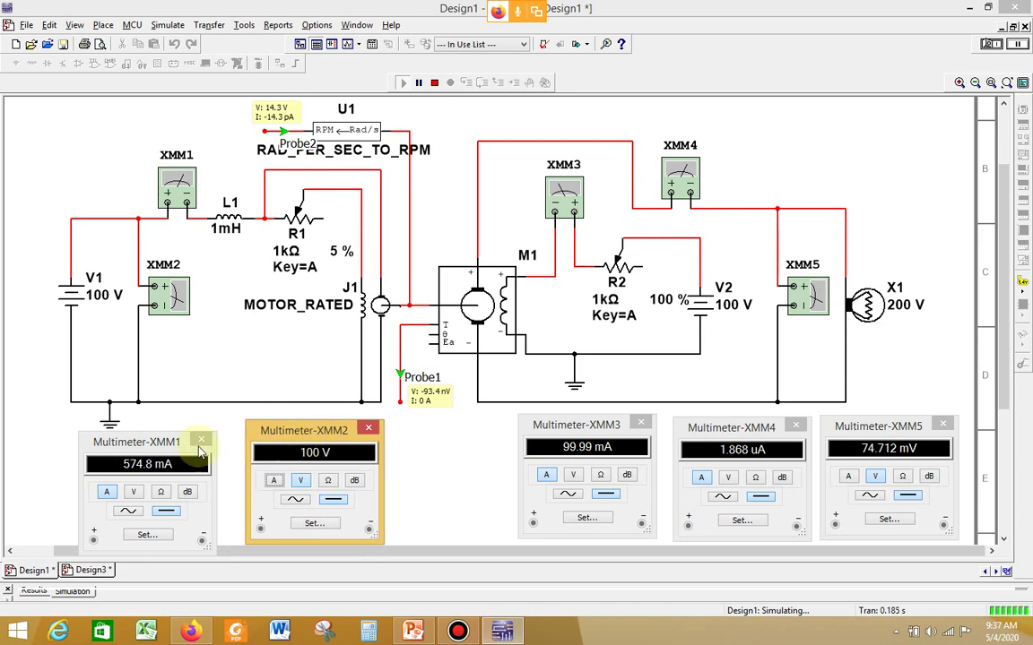
{"action": "left_click", "coordinate": [144, 443]}
{"action": "left_click_drag", "start_coordinate": [143, 442], "coordinate": [164, 436]}
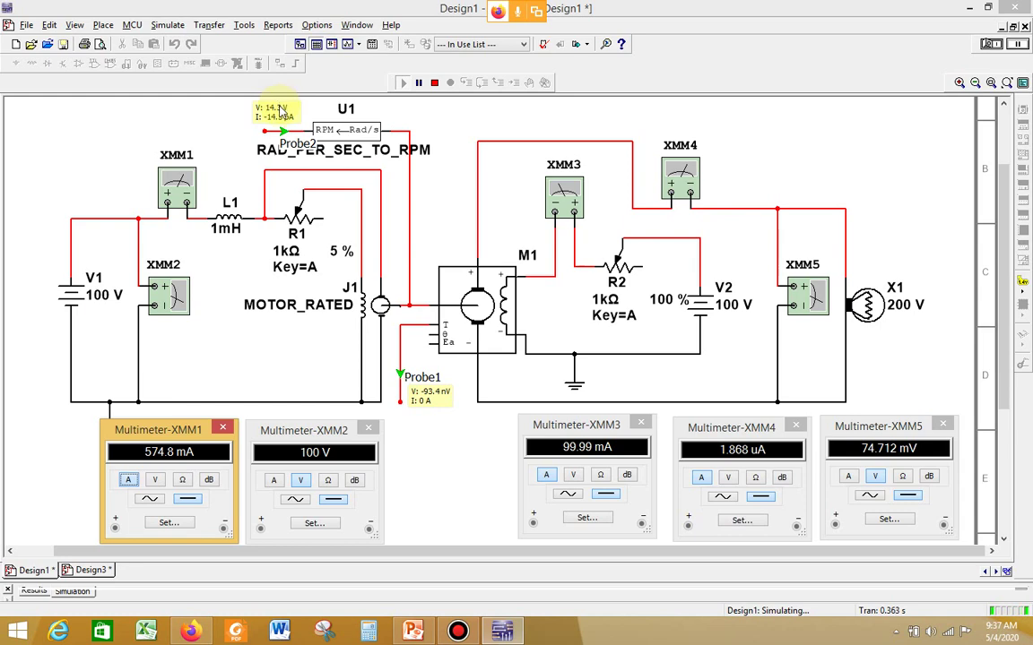
Stop the simulation, lower inductor L1's series resistance in ohms, and run the circuit again.
{"action": "left_click", "coordinate": [434, 83]}
{"action": "double_click", "coordinate": [235, 228]}
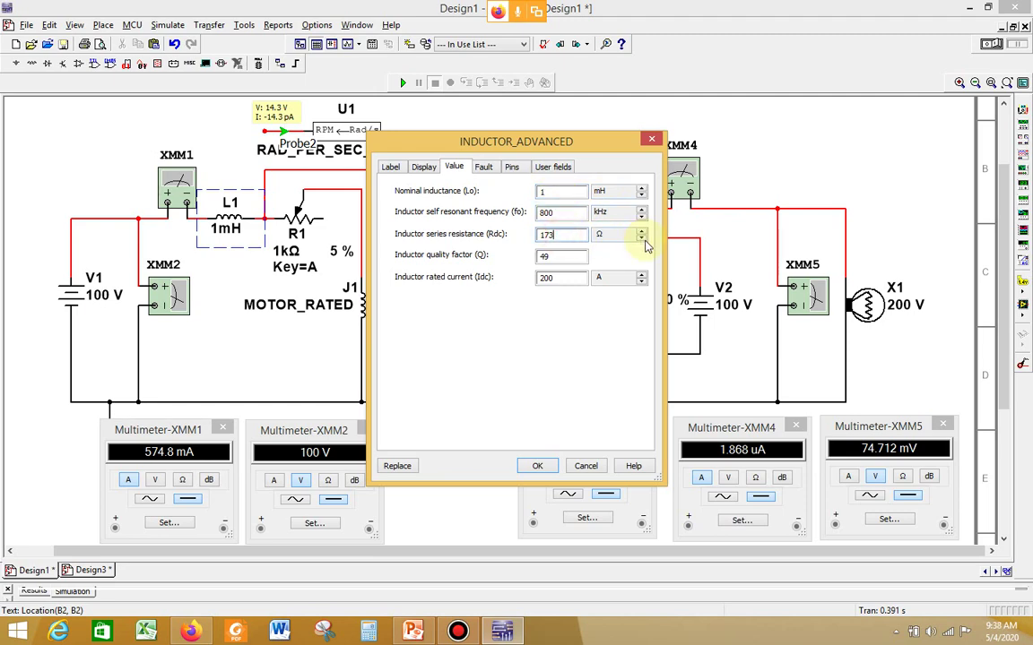
{"action": "left_click", "coordinate": [541, 465]}
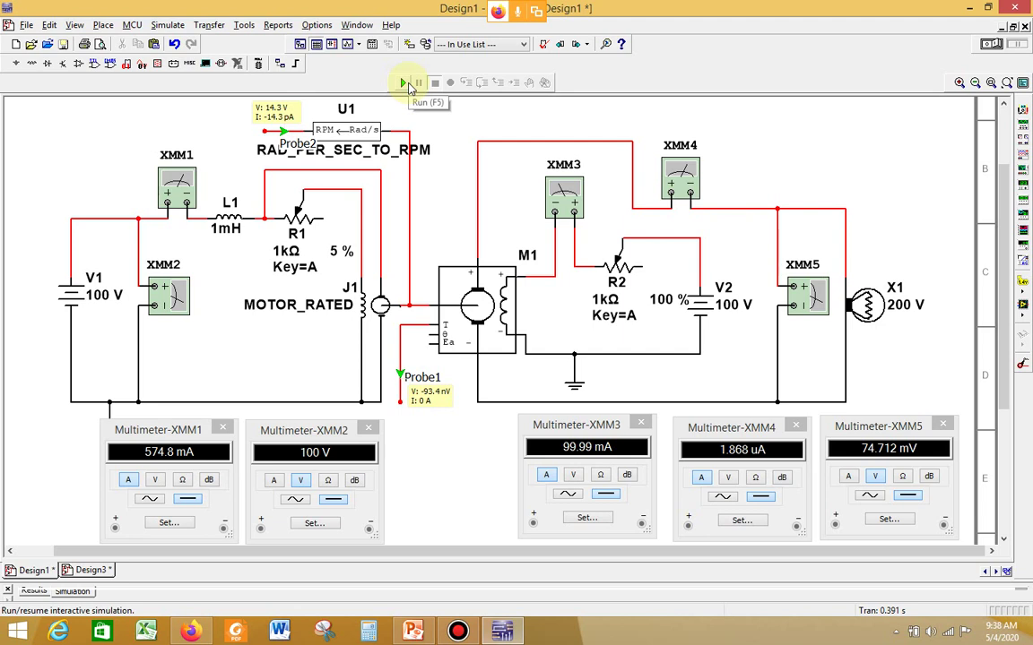
{"action": "left_click", "coordinate": [405, 83]}
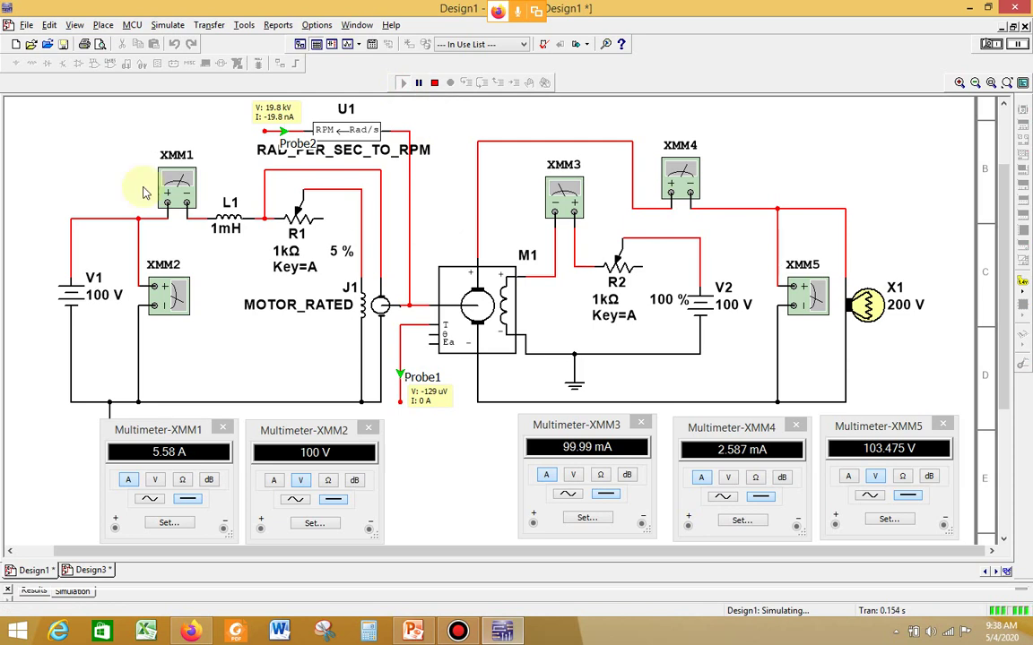
Swap the XMM1 and XMM2 multimeter windows beneath the motor circuit so XMM2's voltage readout comes before XMM1's current readout.
{"action": "left_click", "coordinate": [383, 149]}
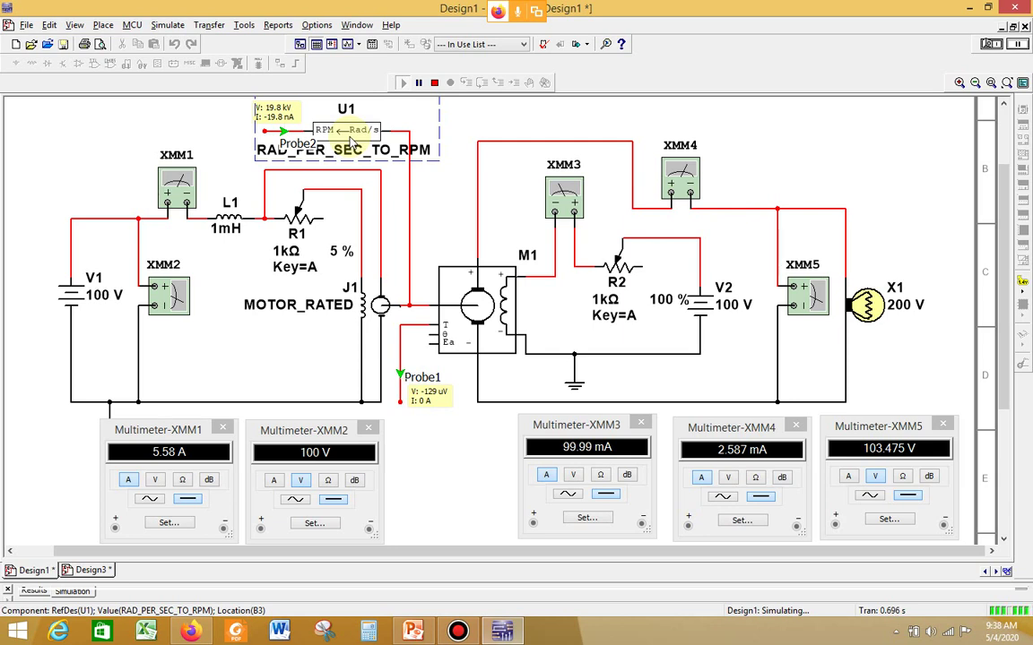
{"action": "left_click", "coordinate": [78, 301]}
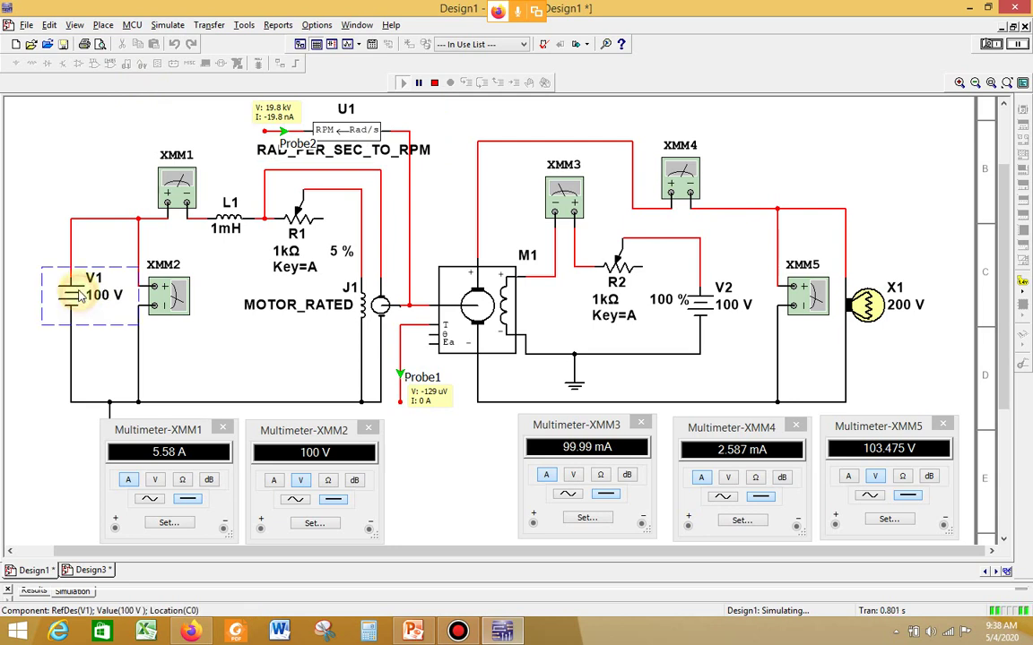
{"action": "left_click", "coordinate": [161, 451]}
{"action": "left_click_drag", "start_coordinate": [158, 432], "coordinate": [361, 429]}
{"action": "left_click_drag", "start_coordinate": [278, 436], "coordinate": [154, 428]}
{"action": "left_click_drag", "start_coordinate": [324, 431], "coordinate": [297, 430]}
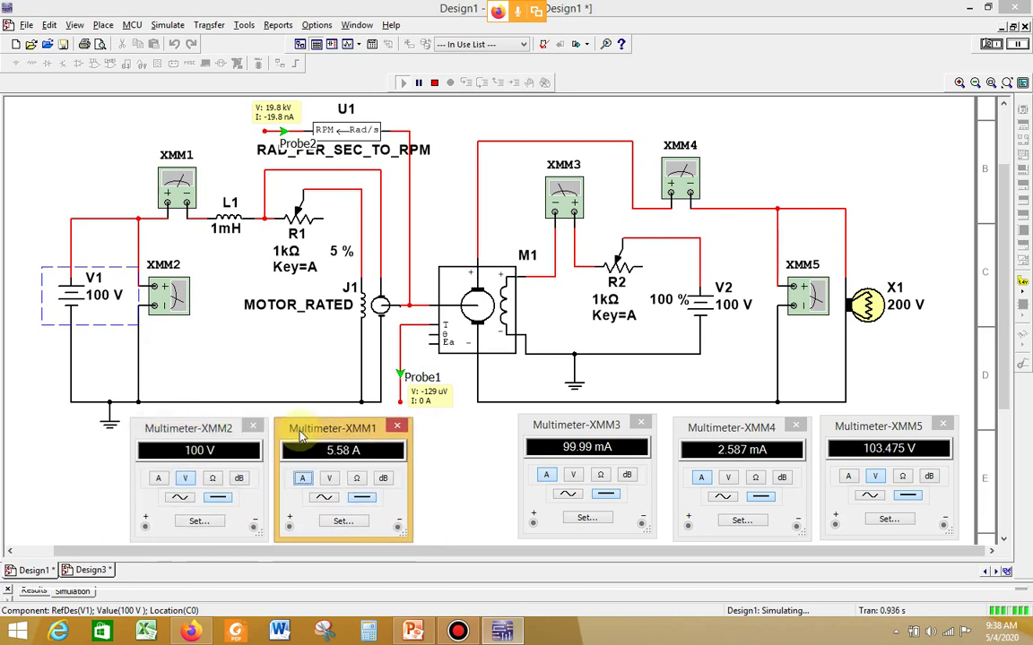
Stop the simulation, set lamp X1's maximum rated power to 100 W, and run the circuit again.
{"action": "mouse_move", "coordinate": [287, 219]}
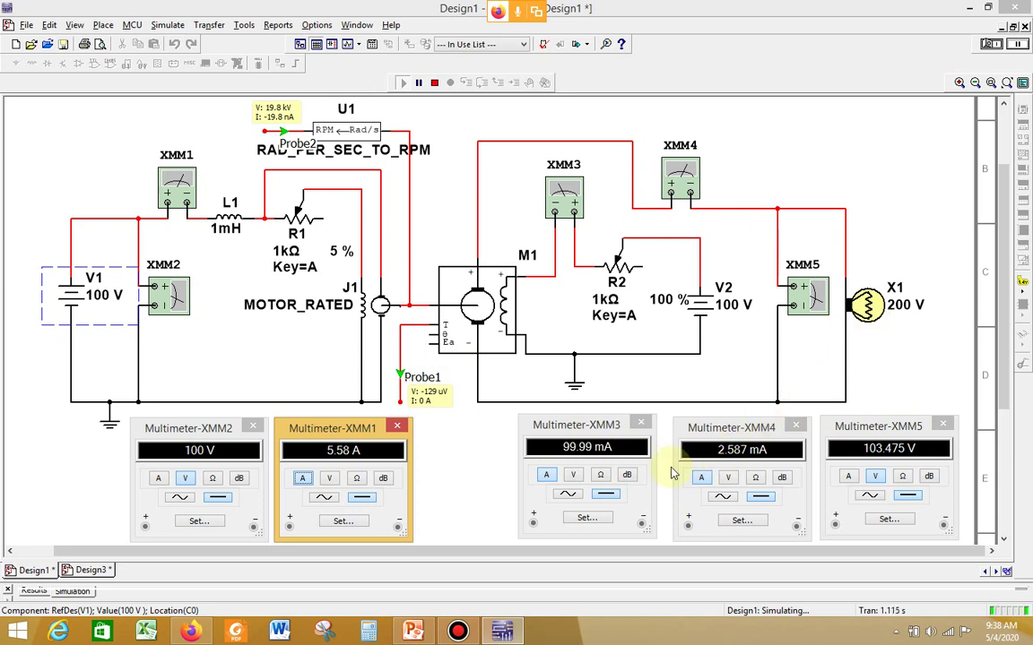
{"action": "left_click", "coordinate": [435, 83]}
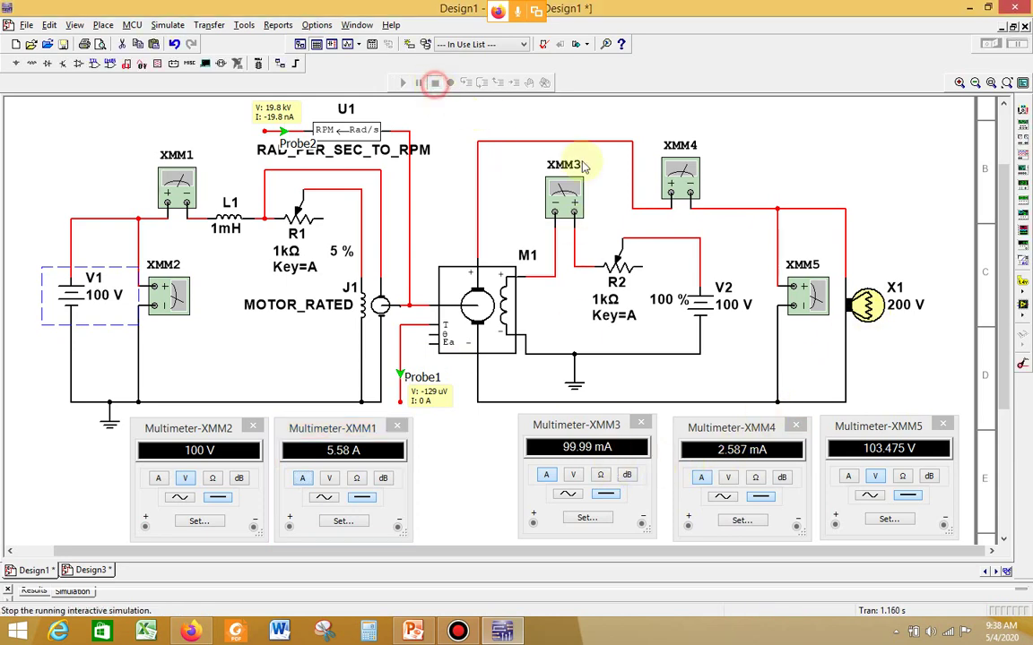
{"action": "double_click", "coordinate": [865, 305]}
{"action": "double_click", "coordinate": [576, 236]}
{"action": "type", "text": "100"}
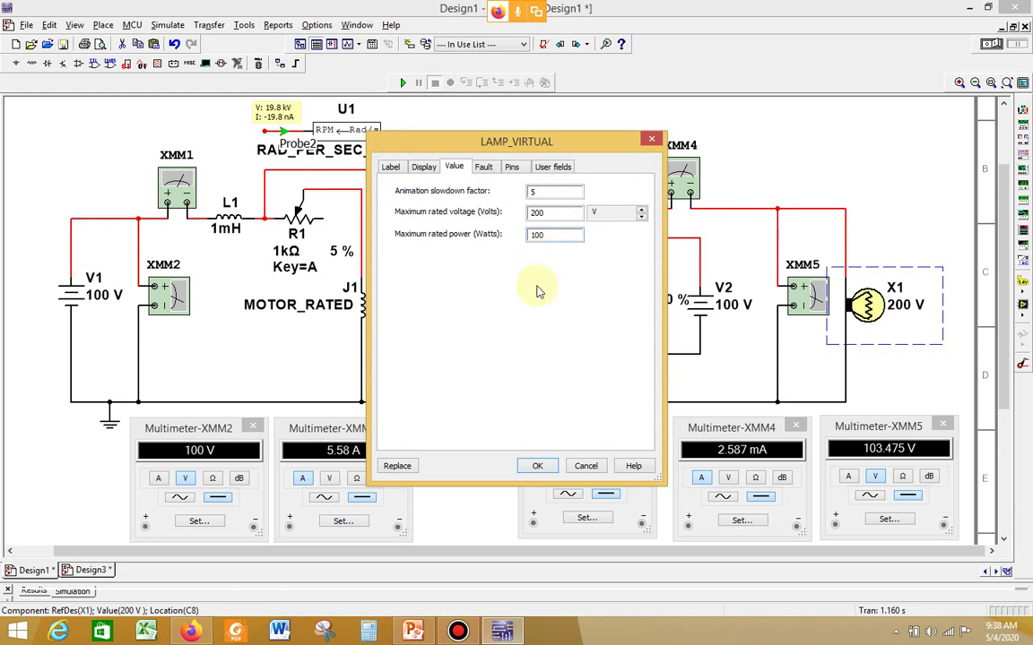
{"action": "left_click", "coordinate": [537, 465]}
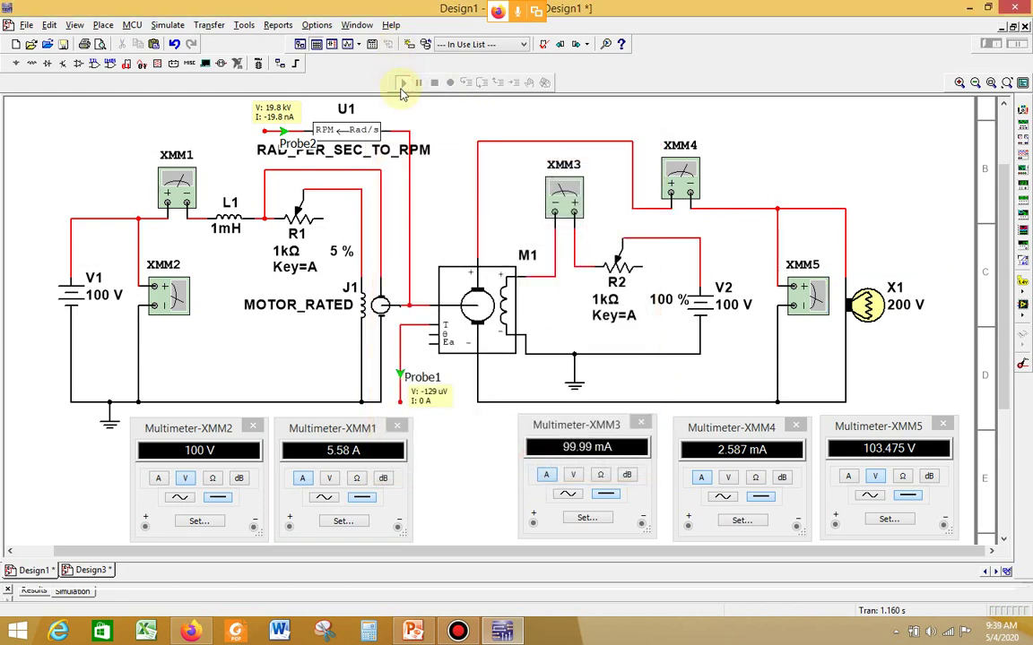
{"action": "left_click", "coordinate": [403, 82]}
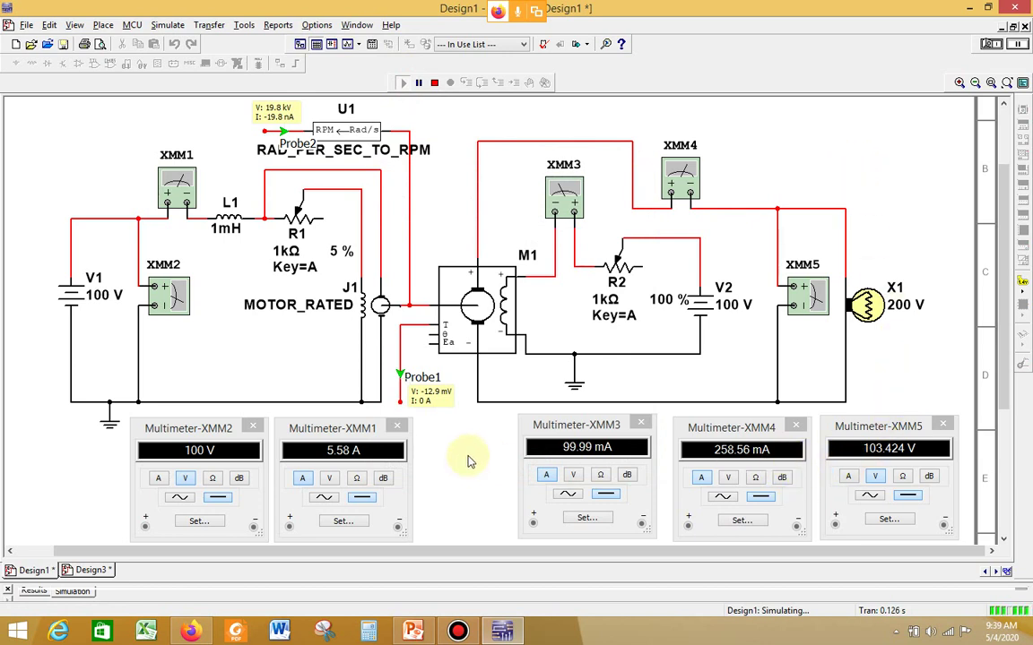
Switch to the PowerPoint lab presentation, maximize it, and examine the column headings of the results table on slide 9.
{"action": "left_click", "coordinate": [410, 633]}
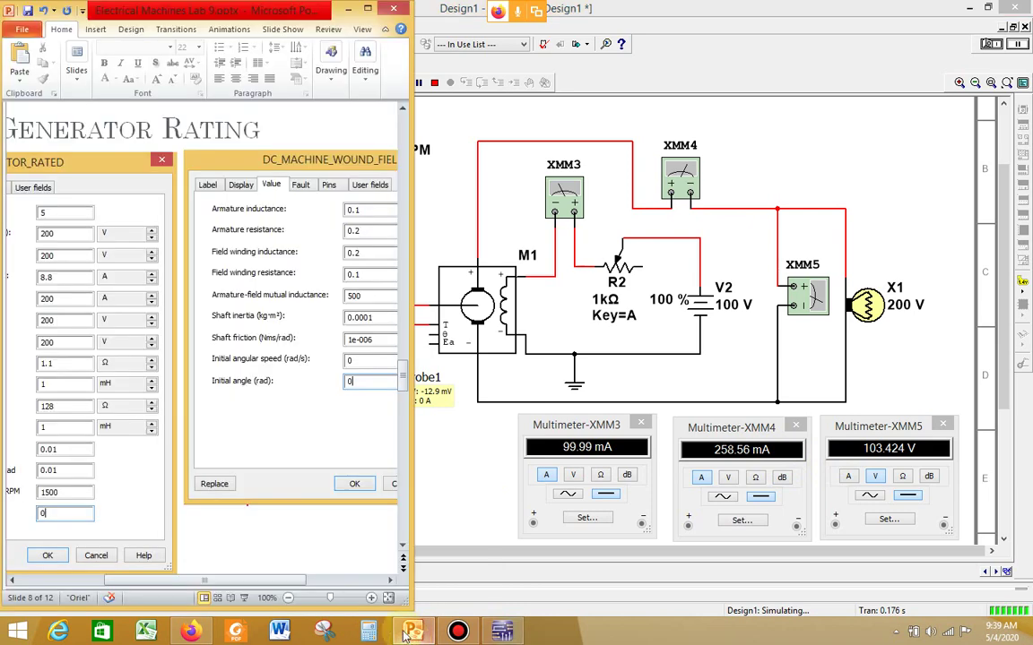
{"action": "left_click", "coordinate": [369, 10]}
{"action": "scroll", "coordinate": [364, 287], "scroll_direction": "down", "scroll_amount": 3}
{"action": "left_click", "coordinate": [251, 295]}
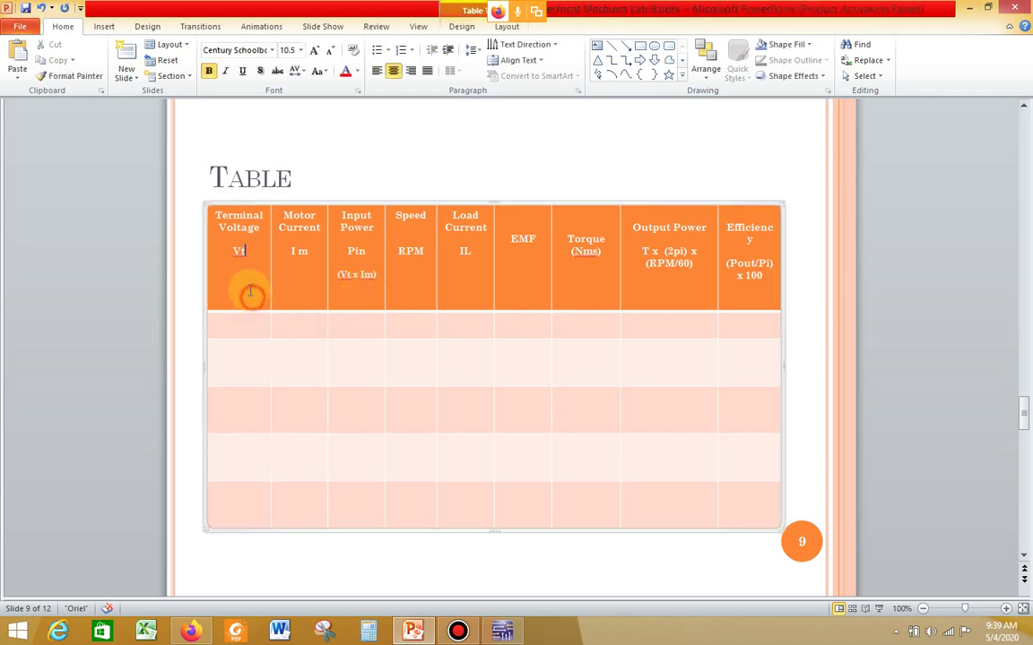
{"action": "scroll", "coordinate": [240, 223], "scroll_direction": "up", "scroll_amount": 10}
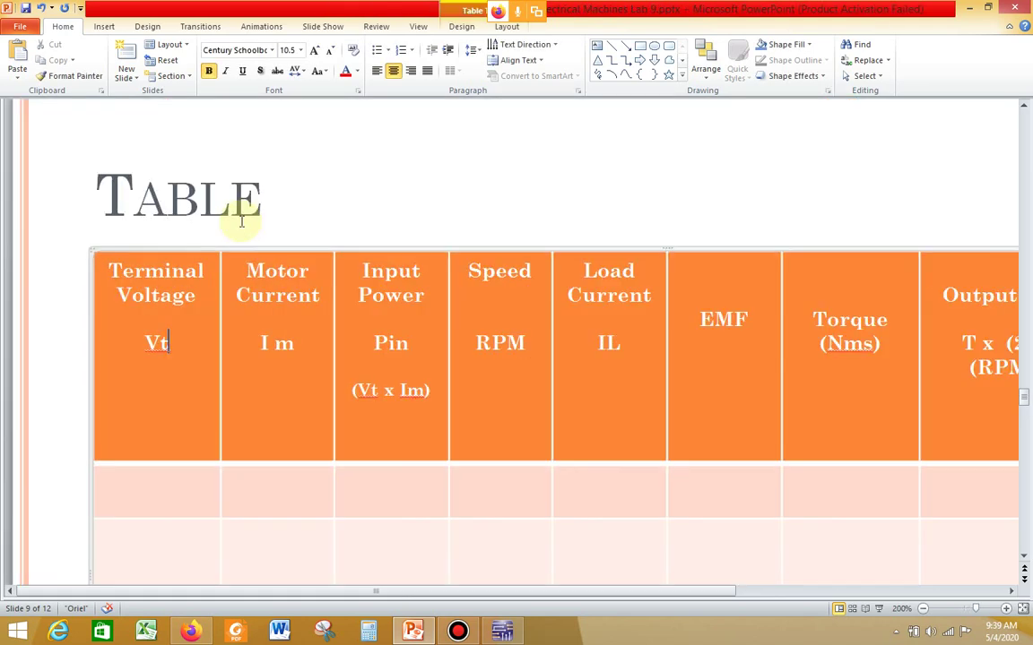
{"action": "scroll", "coordinate": [468, 535], "scroll_direction": "down", "scroll_amount": 5}
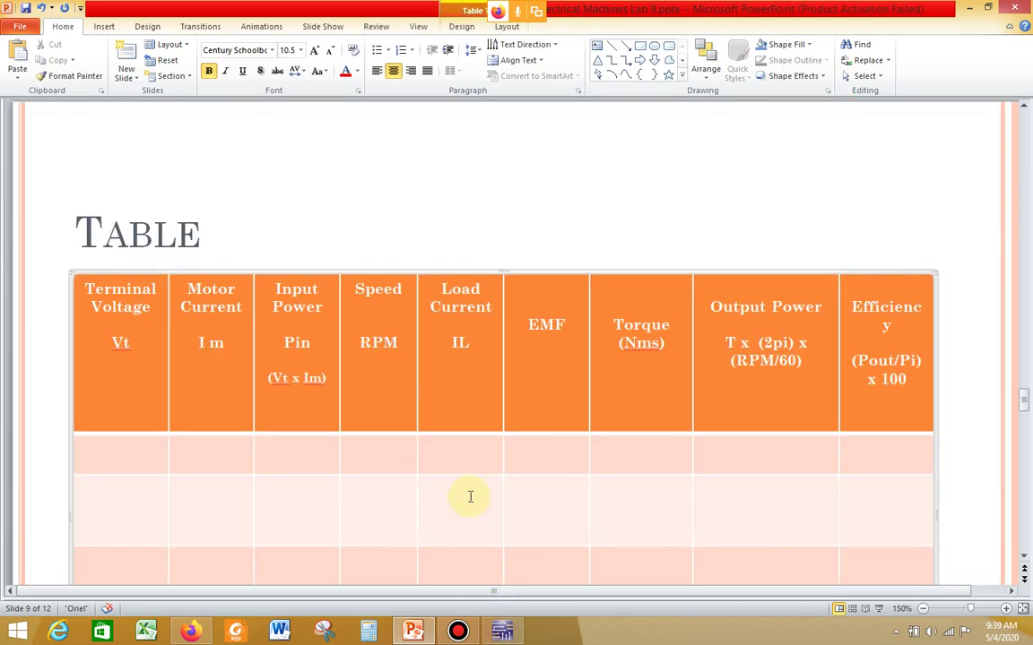
{"action": "scroll", "coordinate": [468, 496], "scroll_direction": "down", "scroll_amount": 2}
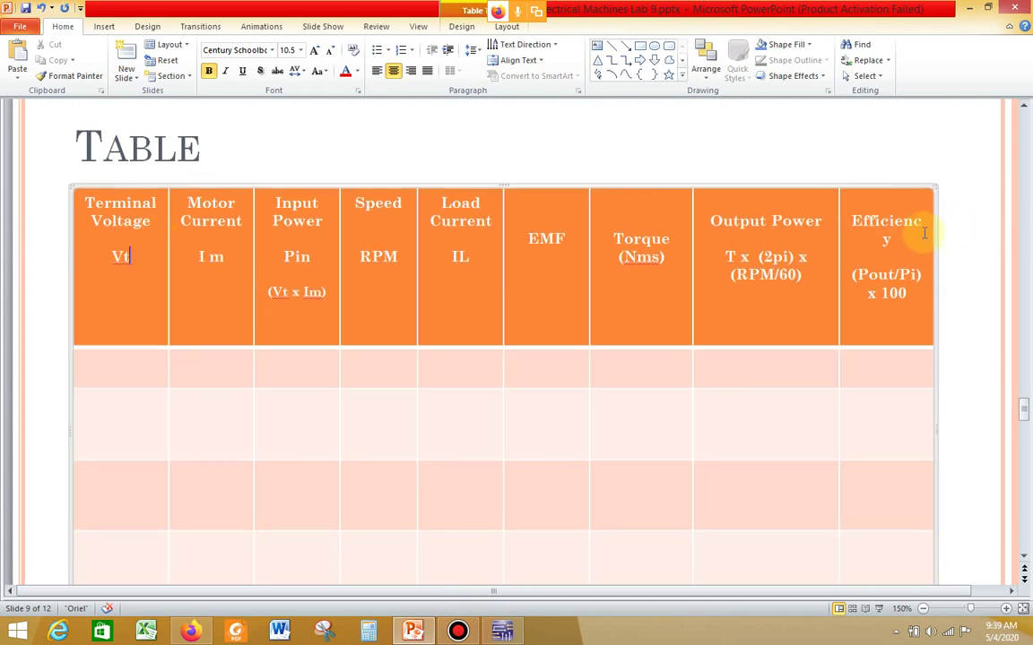
{"action": "left_click", "coordinate": [942, 235]}
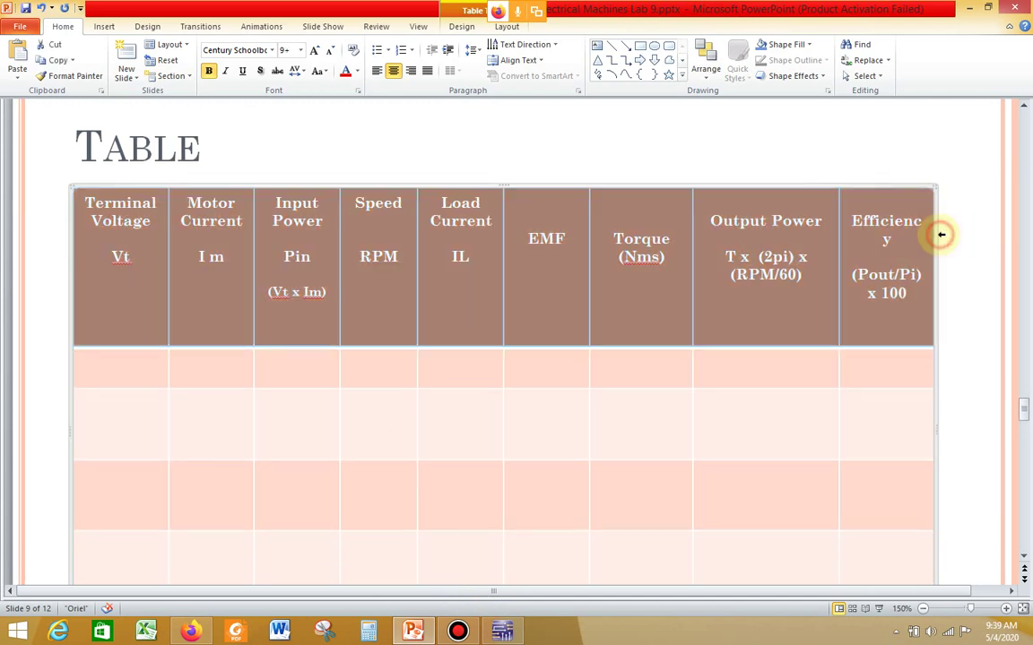
{"action": "left_click", "coordinate": [936, 188]}
{"action": "scroll", "coordinate": [922, 200], "scroll_direction": "up", "scroll_amount": 5}
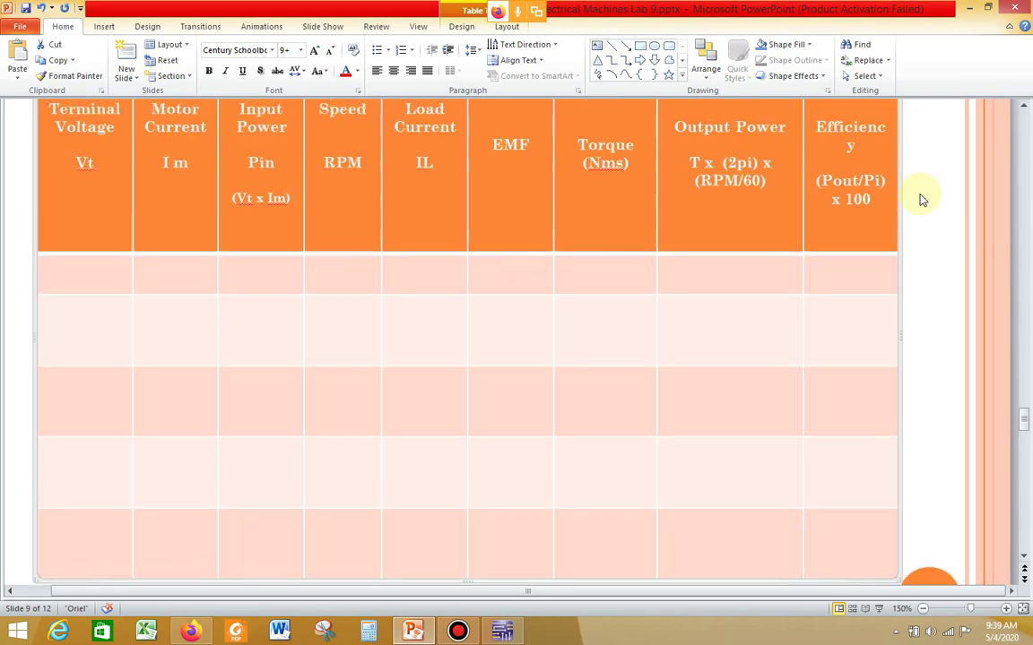